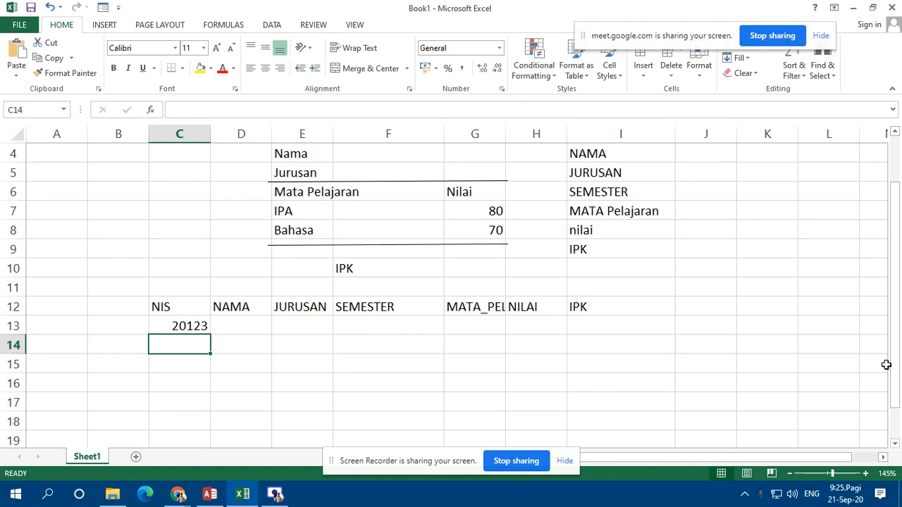
Enter the second and third students' NIS numbers in cells C14 and C15 under the NIS heading.
{"action": "type", "text": "20"}
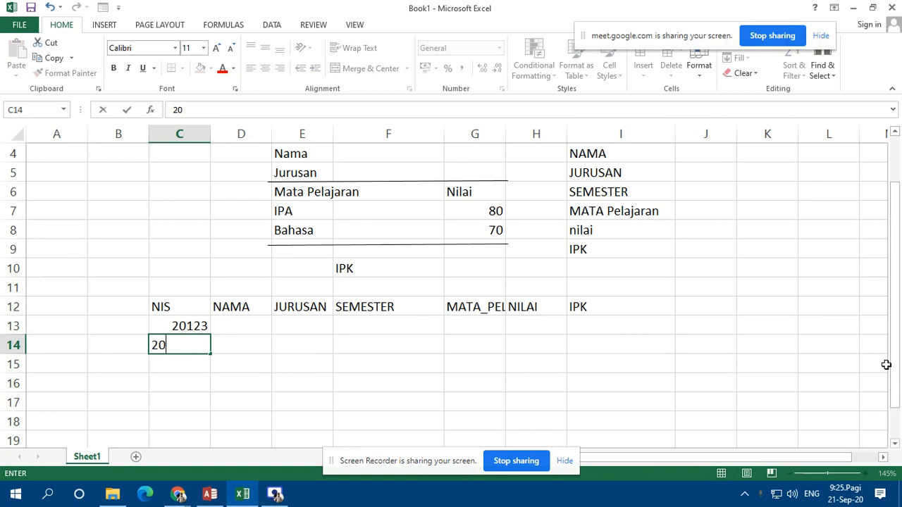
{"action": "type", "text": "124"}
{"action": "key", "text": "Return"}
{"action": "type", "text": "20"}
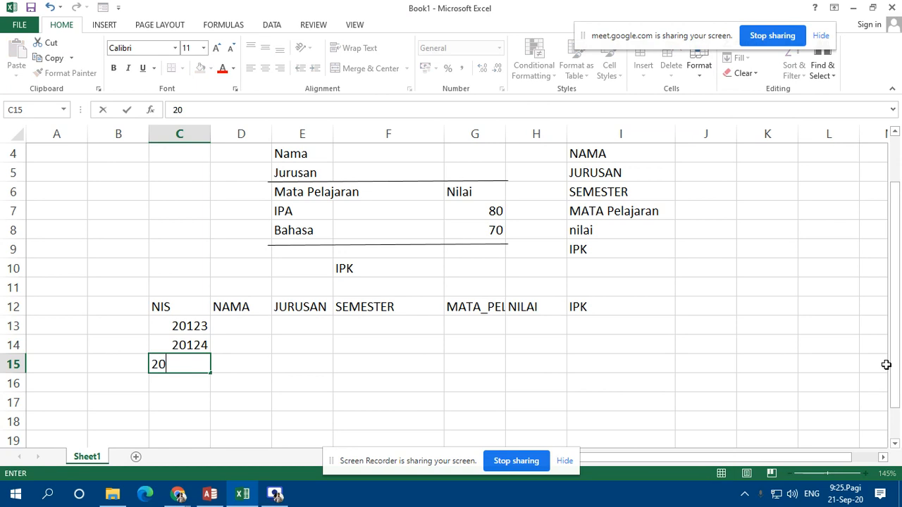
{"action": "type", "text": "1"}
{"action": "key", "text": "BackSpace"}
{"action": "type", "text": "212"}
{"action": "key", "text": "Return"}
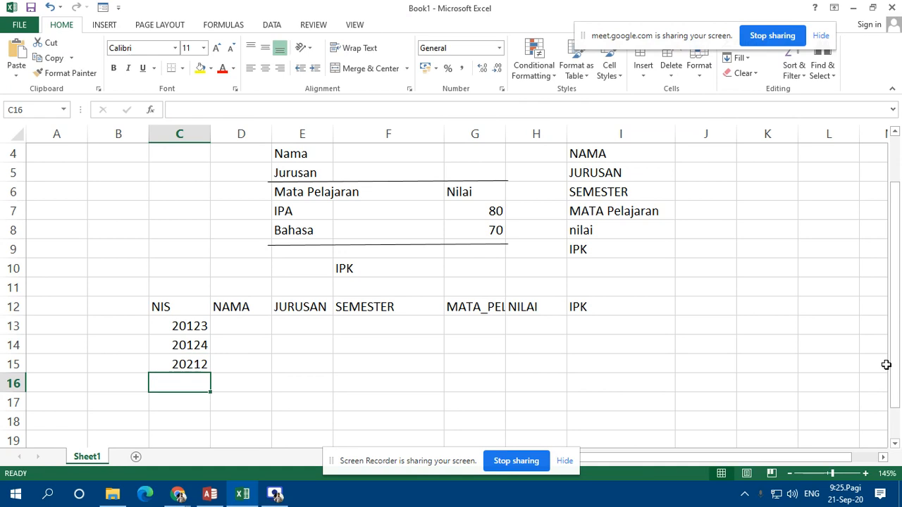
Fill the NAMA column in D13:D15 with a sample student name for each of the three NIS rows.
{"action": "key", "text": "Up"}
{"action": "key", "text": "Up"}
{"action": "key", "text": "Up"}
{"action": "key", "text": "Right"}
{"action": "type", "text": "hASH\\\\\\"}
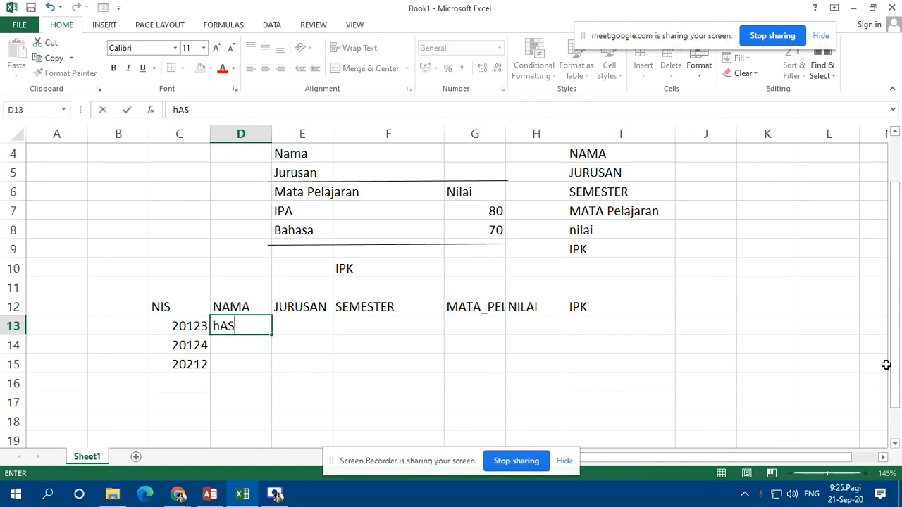
{"action": "key", "text": "BackSpace"}
{"action": "key", "text": "BackSpace"}
{"action": "key", "text": "BackSpace"}
{"action": "key", "text": "BackSpace"}
{"action": "key", "text": "BackSpace"}
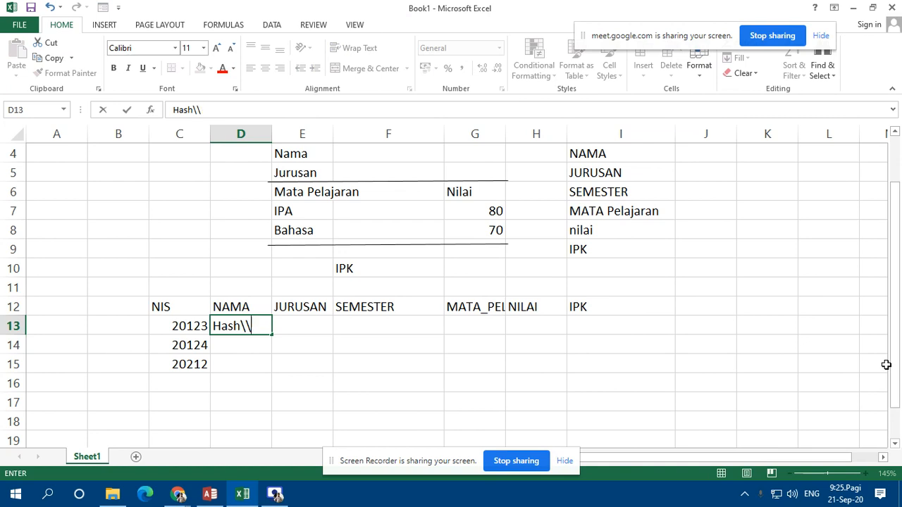
{"action": "type", "text": "ha"}
{"action": "key", "text": "Return"}
{"action": "type", "text": "hehe"}
{"action": "key", "text": "Return"}
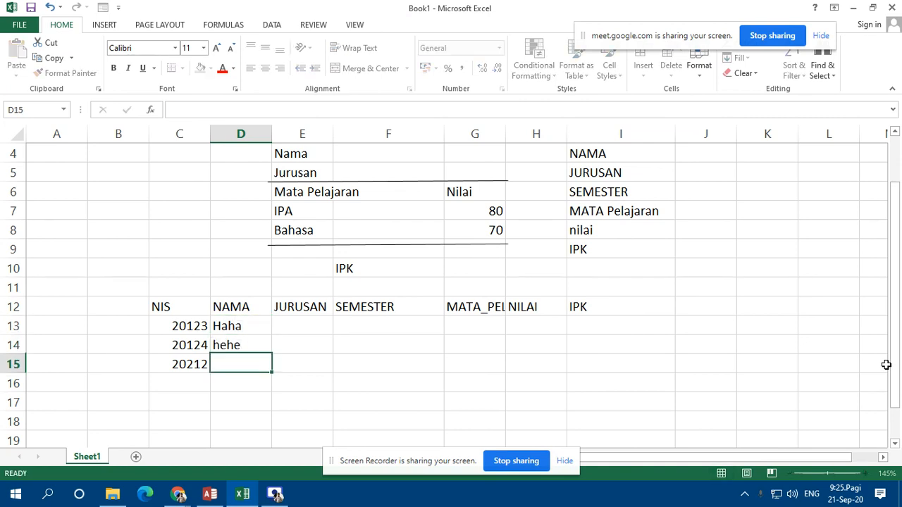
{"action": "type", "text": "huh"}
{"action": "key", "text": "Up"}
{"action": "key", "text": "Up"}
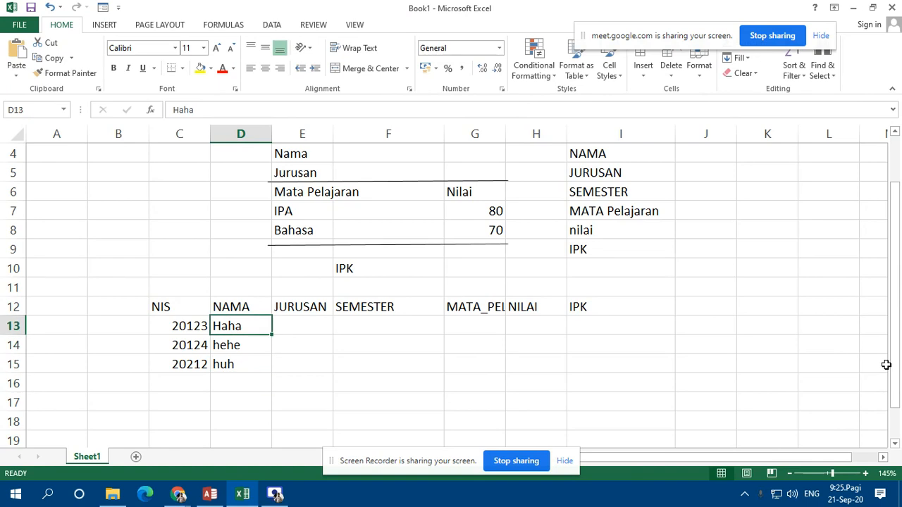
Fill the JURUSAN column in E13:E15 with ipa1, ipa2 and ipa1.
{"action": "left_click", "coordinate": [291, 324]}
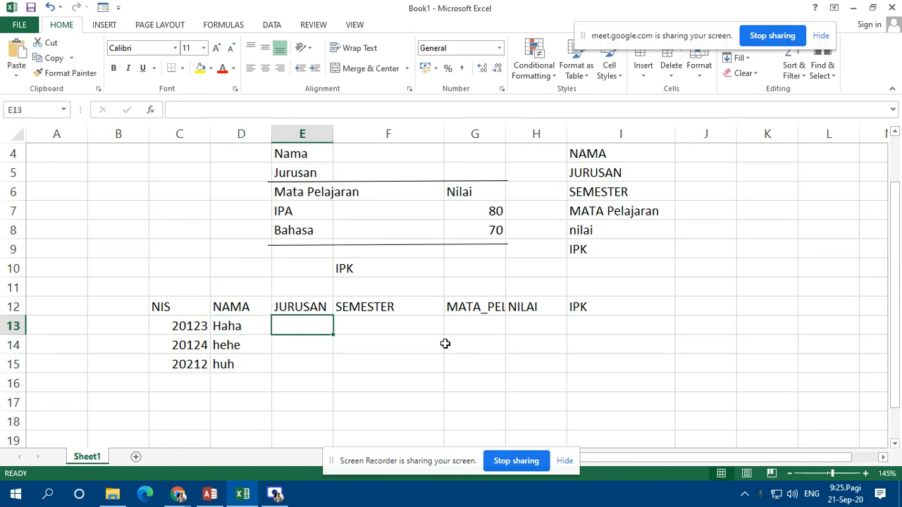
{"action": "type", "text": "ip"}
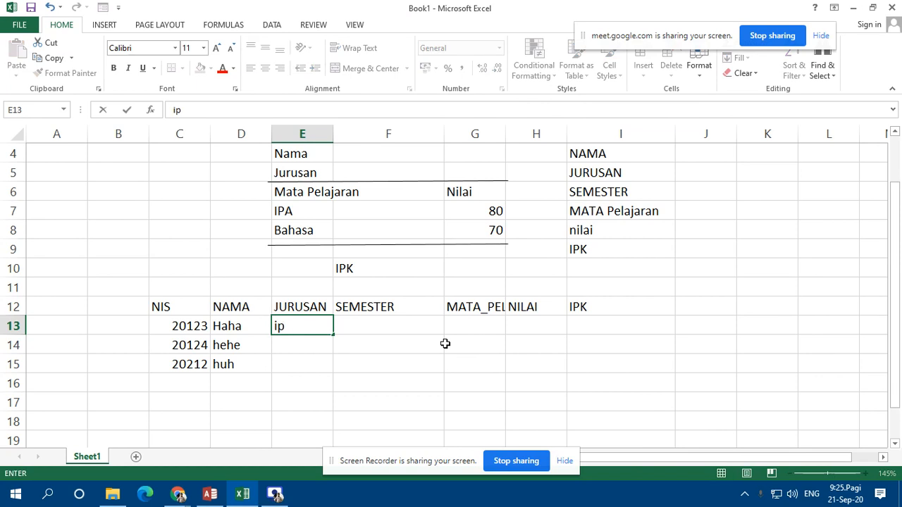
{"action": "type", "text": "a1"}
{"action": "key", "text": "Return"}
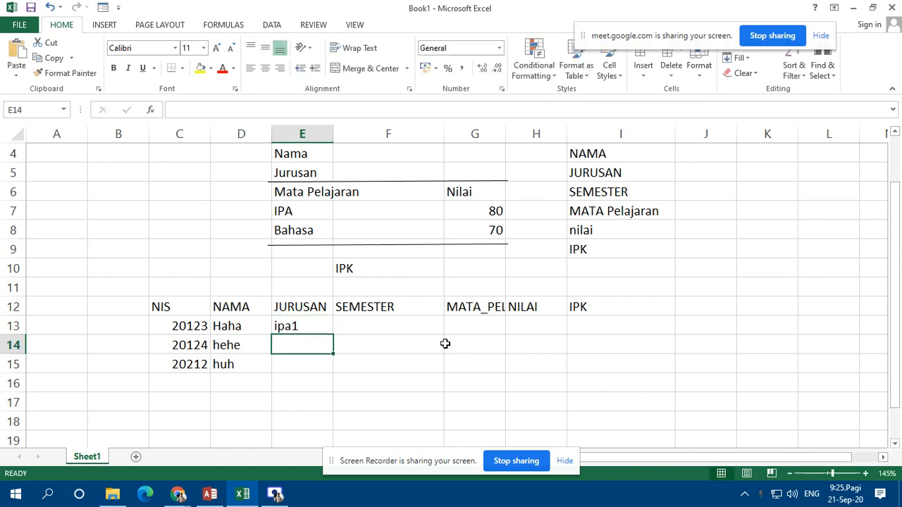
{"action": "type", "text": "ipa2"}
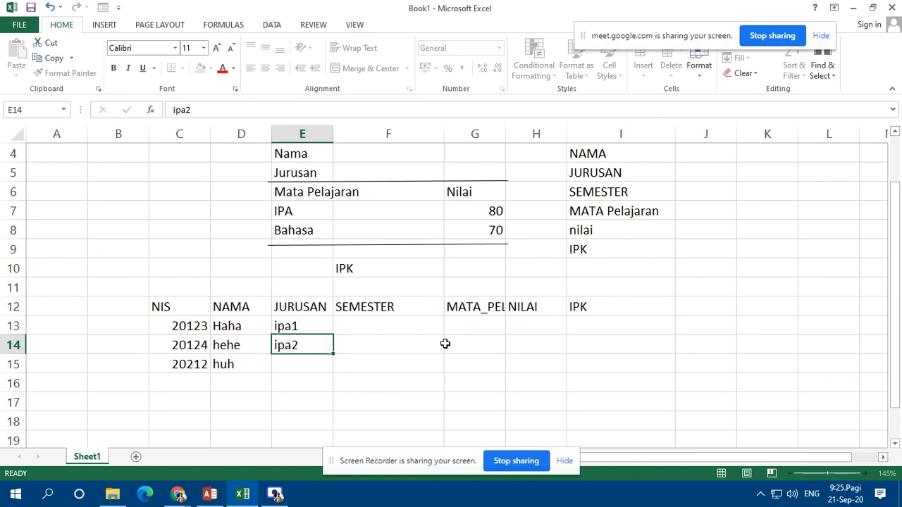
{"action": "key", "text": "Return"}
{"action": "type", "text": "ipa"}
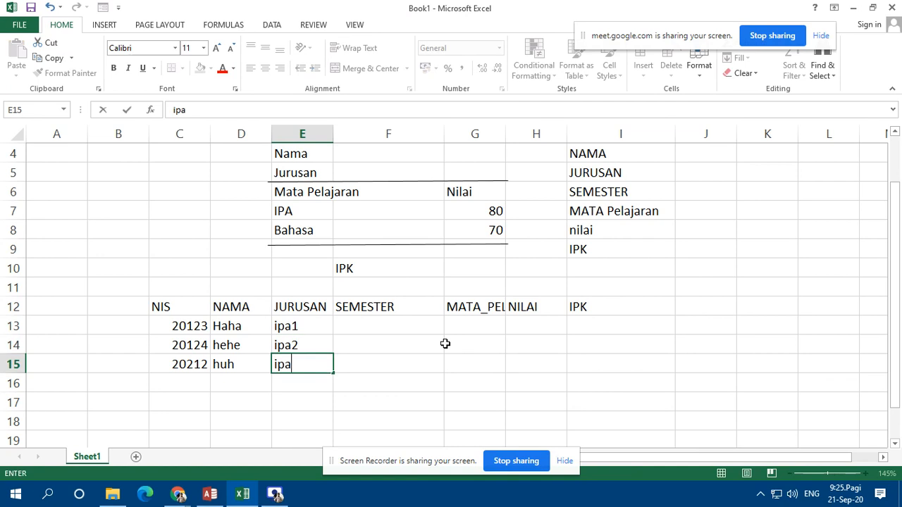
{"action": "type", "text": "1"}
{"action": "key", "text": "Return"}
{"action": "key", "text": "Up"}
{"action": "key", "text": "Up"}
{"action": "key", "text": "Left"}
{"action": "key", "text": "Left"}
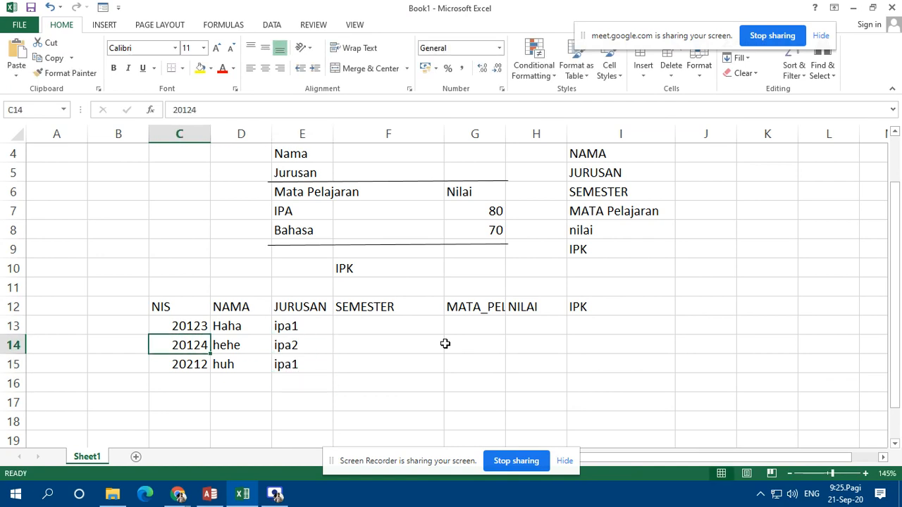
{"action": "key", "text": "Up"}
{"action": "key", "text": "Right"}
{"action": "key", "text": "Right"}
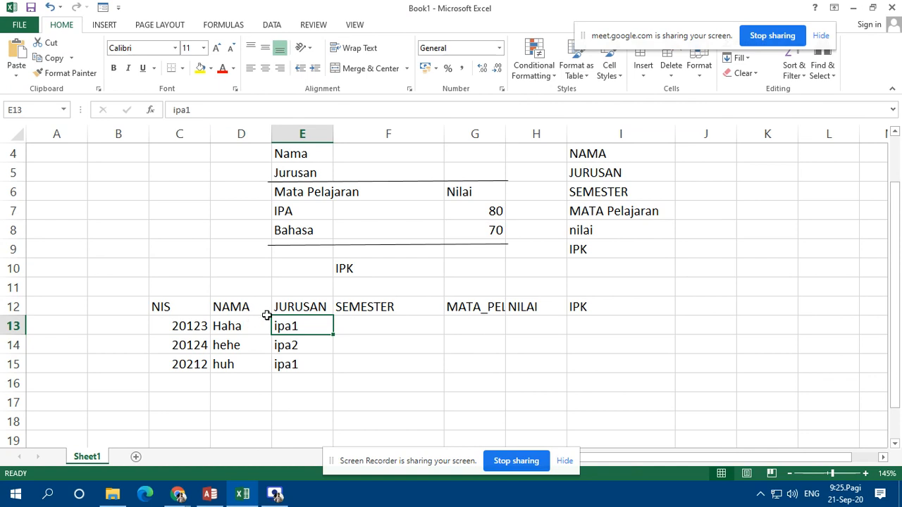
Enter 1 in the SEMESTER column for all three students, cells F13:F15.
{"action": "left_click", "coordinate": [365, 324]}
{"action": "type", "text": "1"}
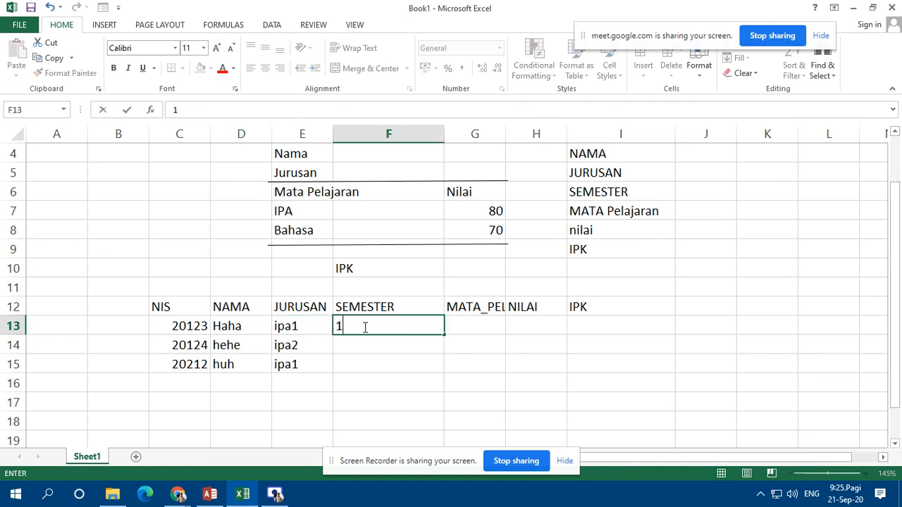
{"action": "key", "text": "Return"}
{"action": "type", "text": "1"}
{"action": "key", "text": "Return"}
{"action": "type", "text": "1"}
{"action": "key", "text": "Return"}
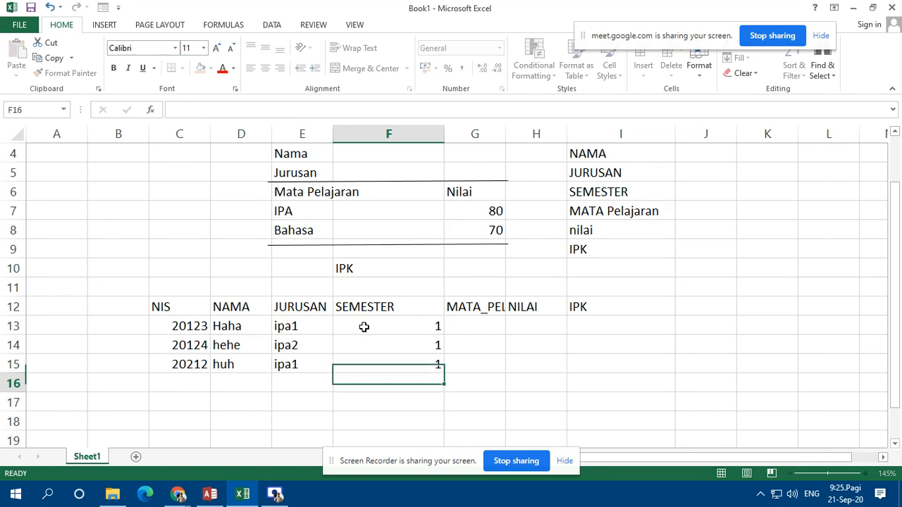
{"action": "key", "text": "Up"}
{"action": "key", "text": "Up"}
Widen column G to fit the MATA_PELAJARAN heading and enter Bahasa, Agama and bahasa in G13:G15.
{"action": "left_click_drag", "start_coordinate": [508, 134], "coordinate": [585, 134]}
{"action": "left_click", "coordinate": [508, 324]}
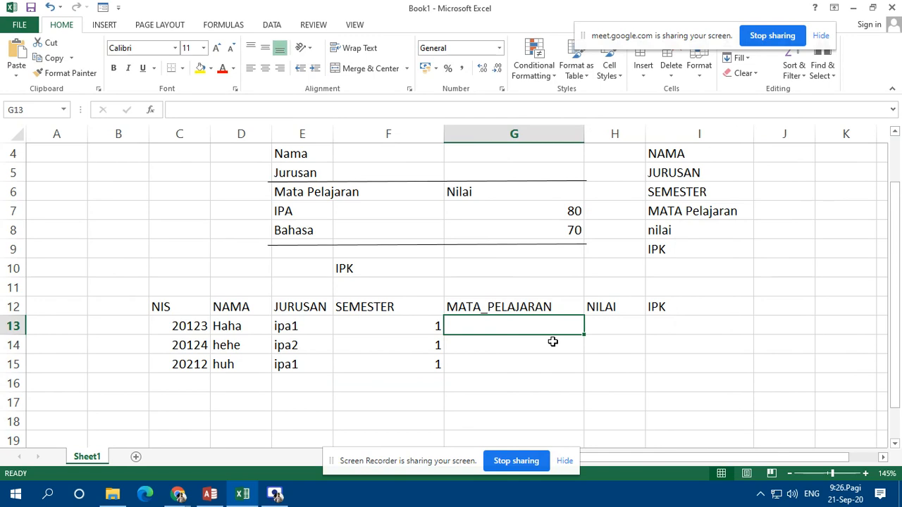
{"action": "type", "text": "B"}
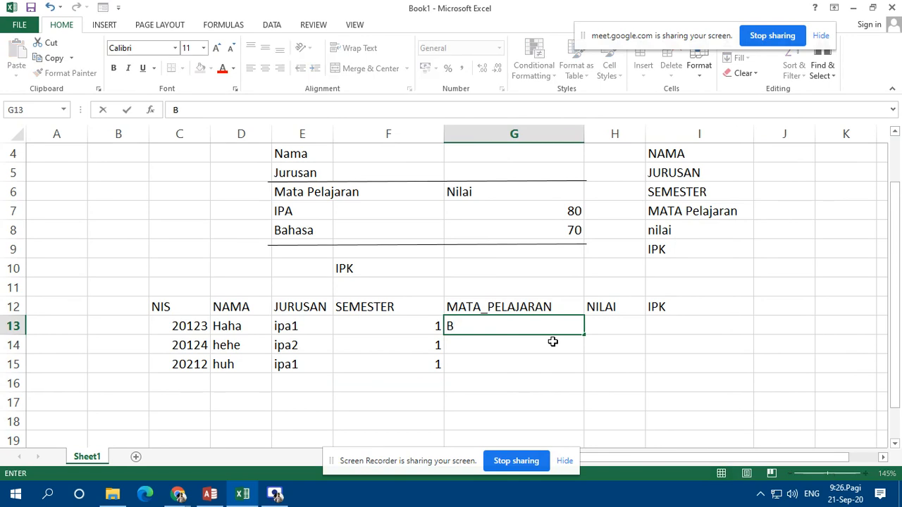
{"action": "type", "text": "ahasa"}
{"action": "key", "text": "Return"}
{"action": "type", "text": "A"}
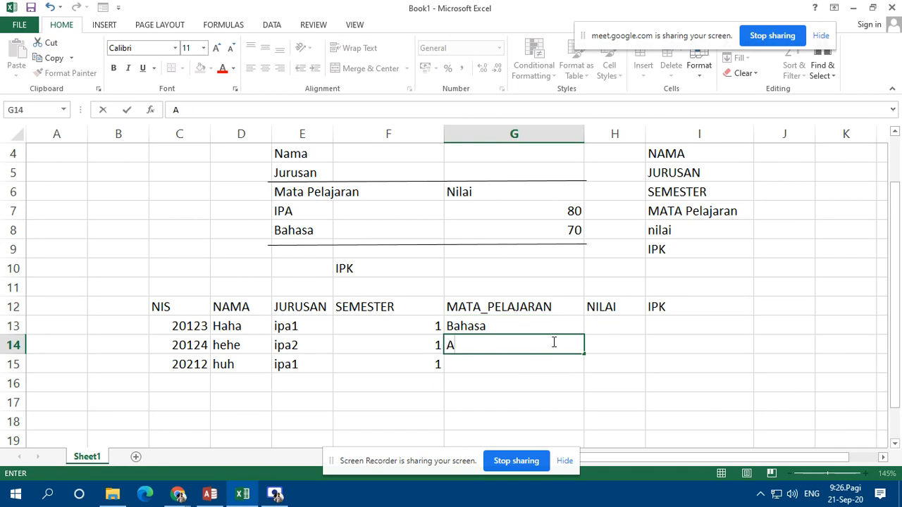
{"action": "type", "text": "gama"}
{"action": "key", "text": "Return"}
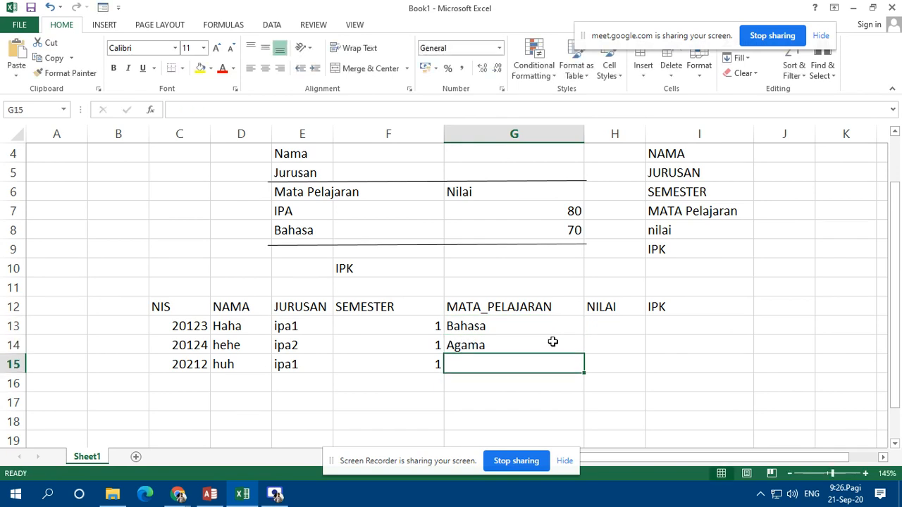
{"action": "type", "text": "bahasa"}
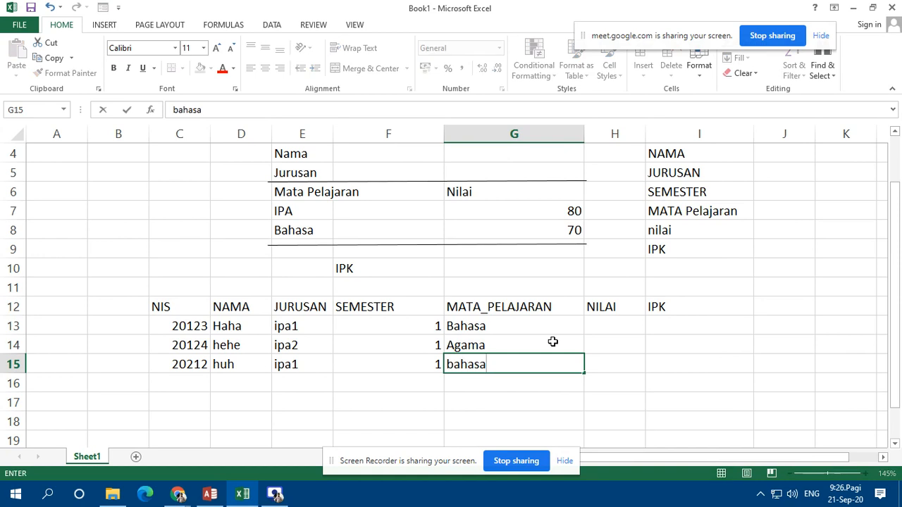
Enter the grades 80, 70 and 60 in the NILAI column, cells H13:H15.
{"action": "left_click", "coordinate": [598, 326]}
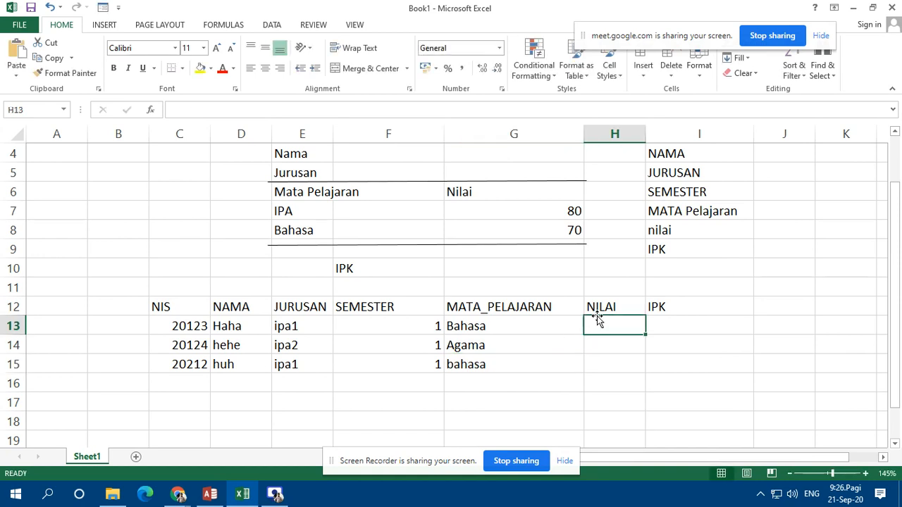
{"action": "type", "text": "80"}
{"action": "key", "text": "Return"}
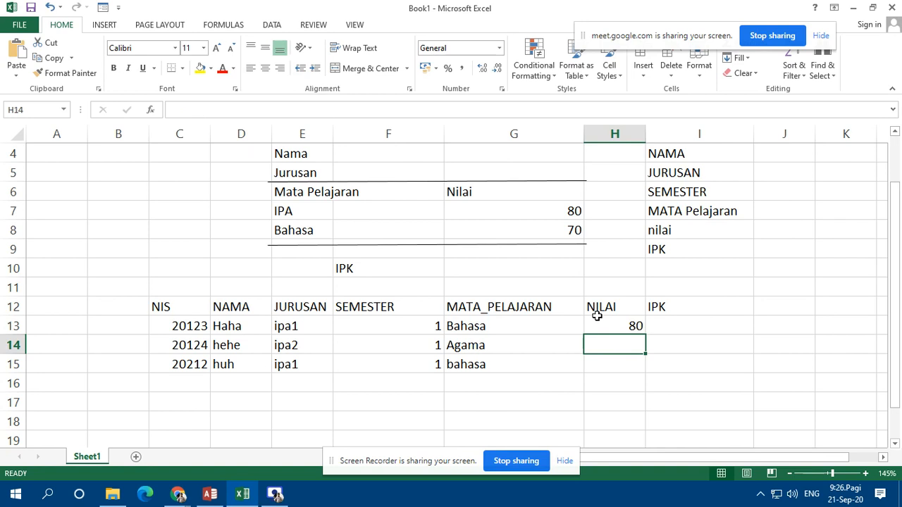
{"action": "type", "text": "70"}
{"action": "key", "text": "Return"}
{"action": "type", "text": "60"}
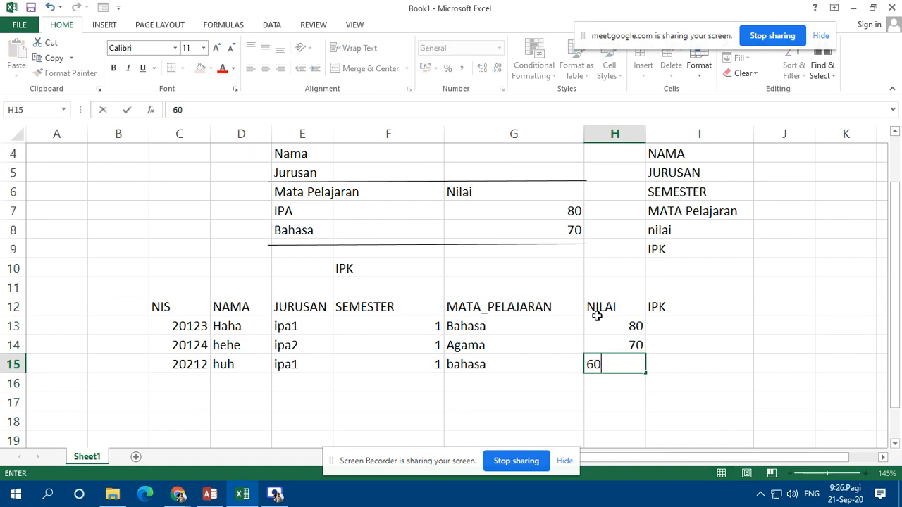
{"action": "key", "text": "Return"}
Examine the empty IPK cells I13:I15 and the whole student table C12:I15 against the layouts above it.
{"action": "left_click_drag", "start_coordinate": [681, 326], "coordinate": [699, 361]}
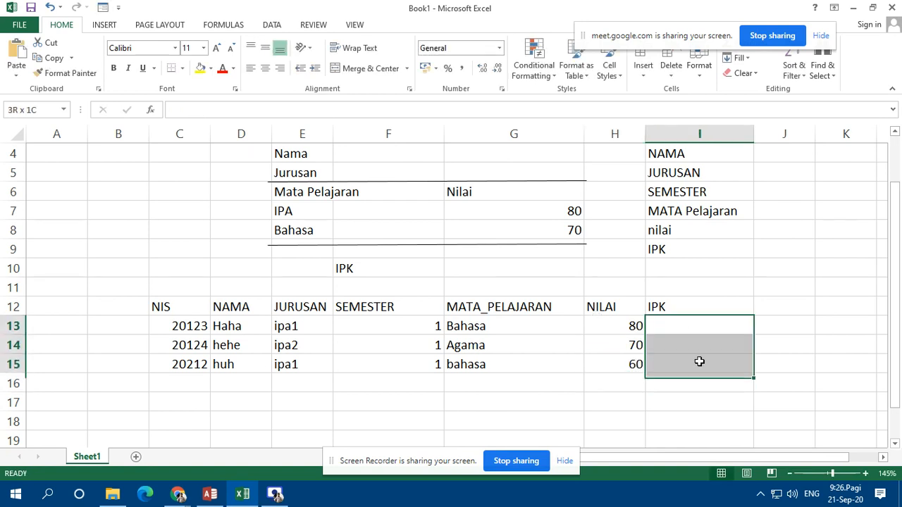
{"action": "left_click", "coordinate": [699, 325]}
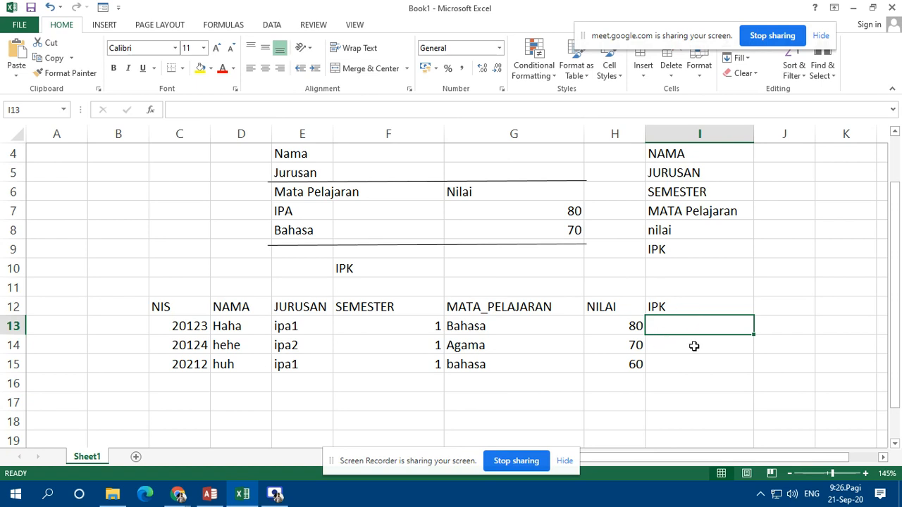
{"action": "scroll", "coordinate": [431, 343], "scroll_direction": "down", "scroll_amount": 1}
{"action": "scroll", "coordinate": [432, 343], "scroll_direction": "up", "scroll_amount": 2}
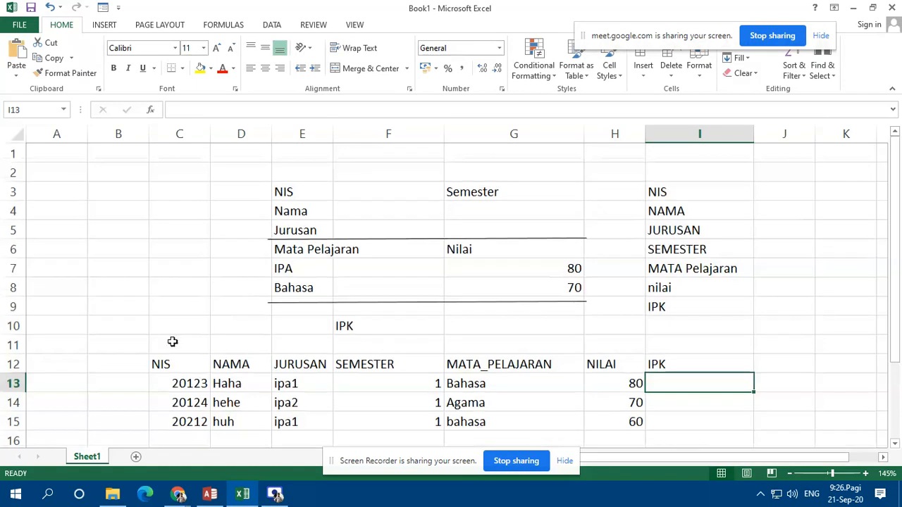
{"action": "left_click_drag", "start_coordinate": [180, 371], "coordinate": [724, 419]}
{"action": "scroll", "coordinate": [710, 385], "scroll_direction": "down", "scroll_amount": 1}
{"action": "scroll", "coordinate": [709, 384], "scroll_direction": "down", "scroll_amount": 1}
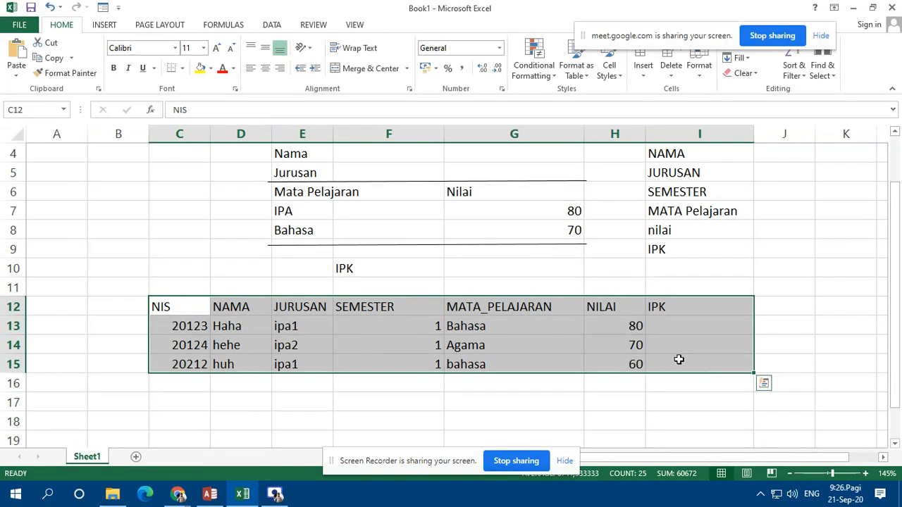
{"action": "scroll", "coordinate": [658, 352], "scroll_direction": "up", "scroll_amount": 1}
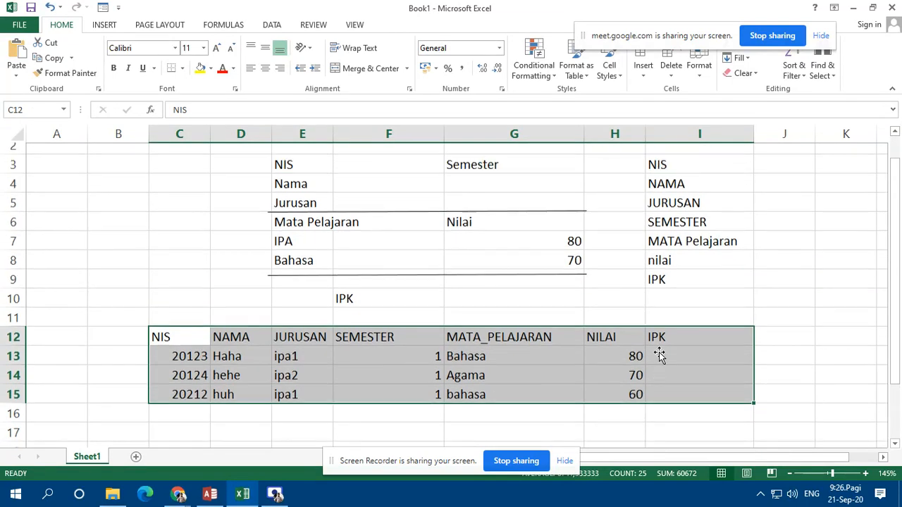
{"action": "scroll", "coordinate": [665, 345], "scroll_direction": "down", "scroll_amount": 2}
{"action": "scroll", "coordinate": [662, 343], "scroll_direction": "up", "scroll_amount": 2}
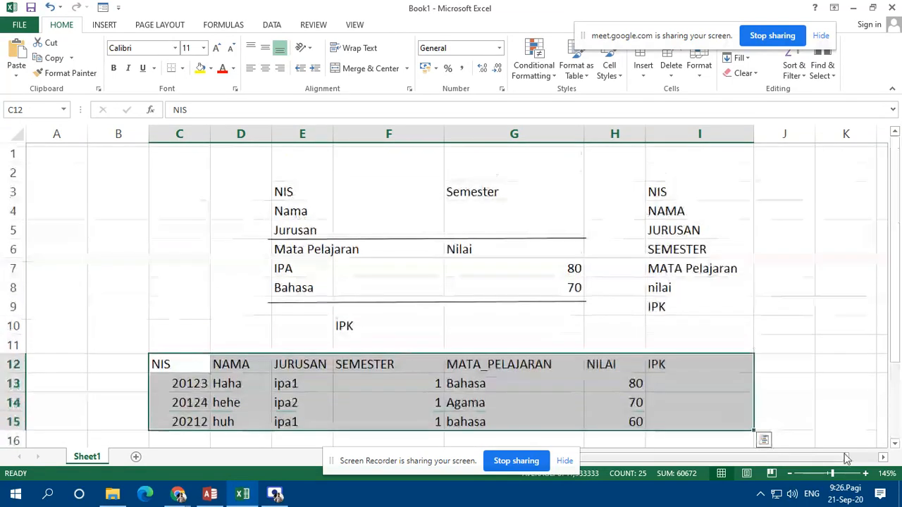
{"action": "left_click", "coordinate": [883, 458]}
{"action": "left_click", "coordinate": [883, 457]}
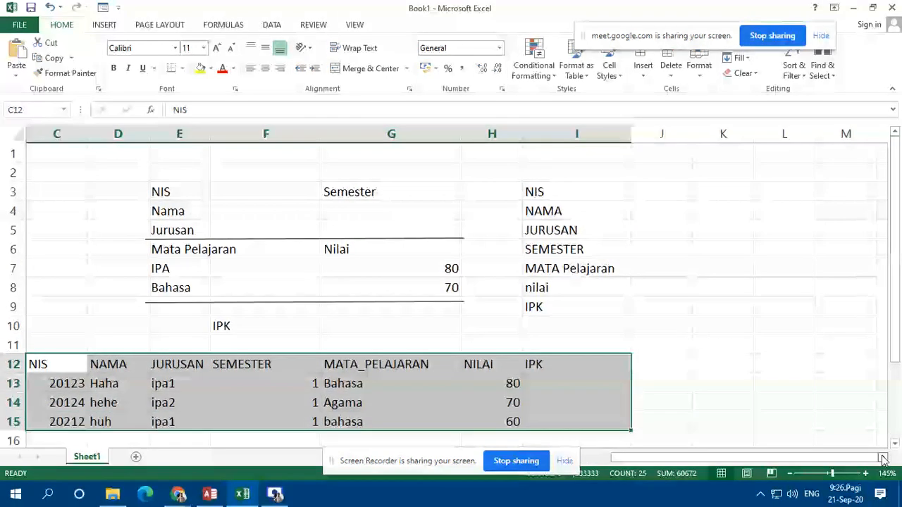
{"action": "left_click", "coordinate": [883, 457]}
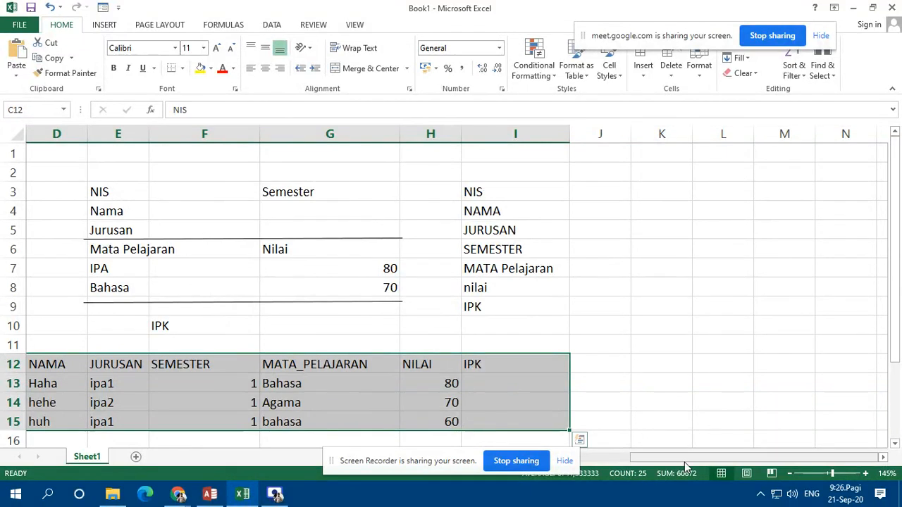
{"action": "left_click_drag", "start_coordinate": [684, 462], "coordinate": [682, 460]}
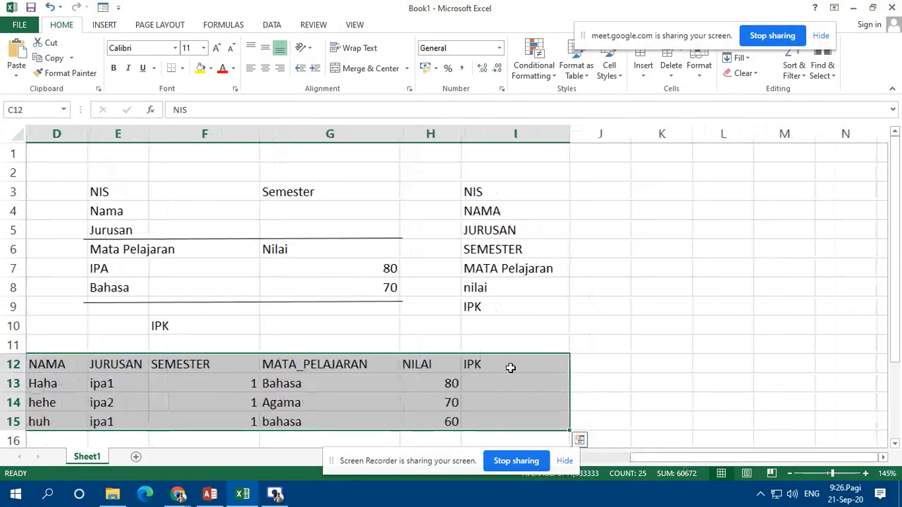
Highlight the report card layout in E3:G10 and the field list in I3:I9 for review.
{"action": "left_click_drag", "start_coordinate": [111, 195], "coordinate": [358, 322]}
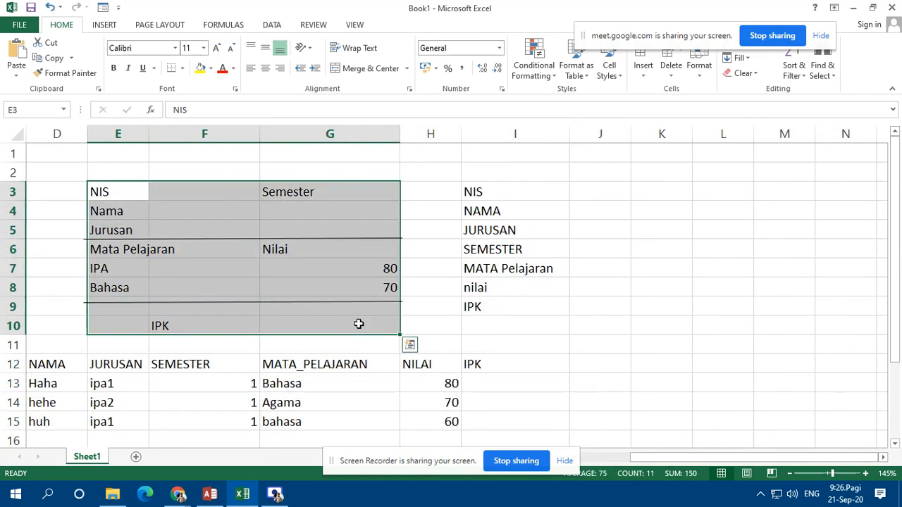
{"action": "left_click", "coordinate": [521, 200]}
{"action": "left_click_drag", "start_coordinate": [522, 200], "coordinate": [514, 305]}
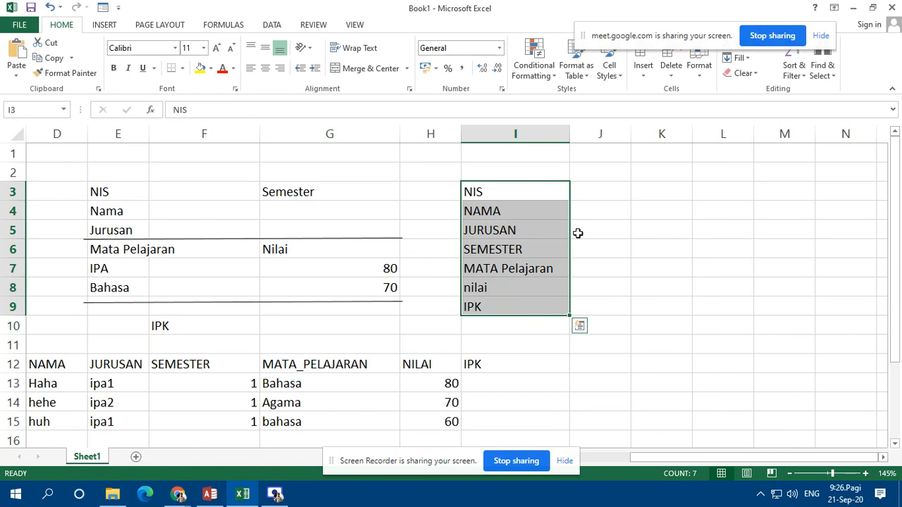
Enter the table heading TB_SISWA in K3 and widen column K to give it more room.
{"action": "left_click", "coordinate": [622, 228]}
{"action": "left_click", "coordinate": [666, 192]}
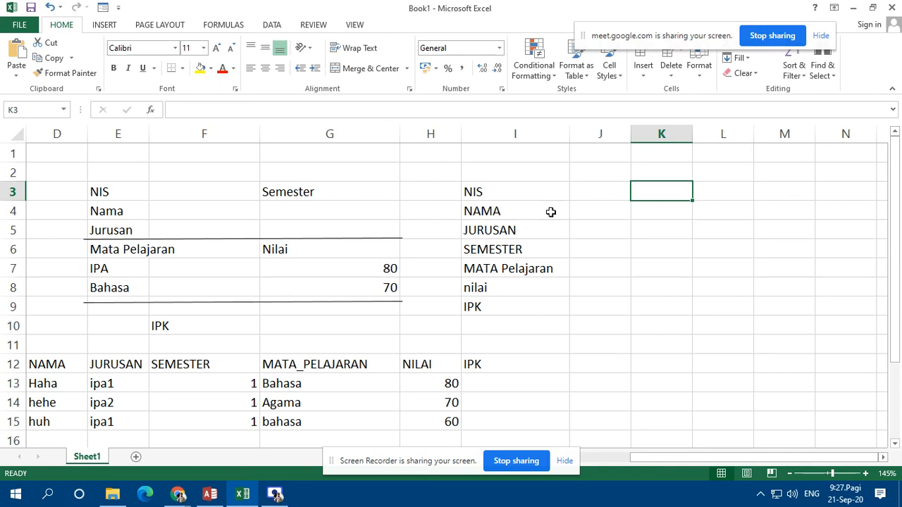
{"action": "left_click", "coordinate": [620, 193]}
{"action": "left_click", "coordinate": [635, 199]}
{"action": "type", "text": "TB"}
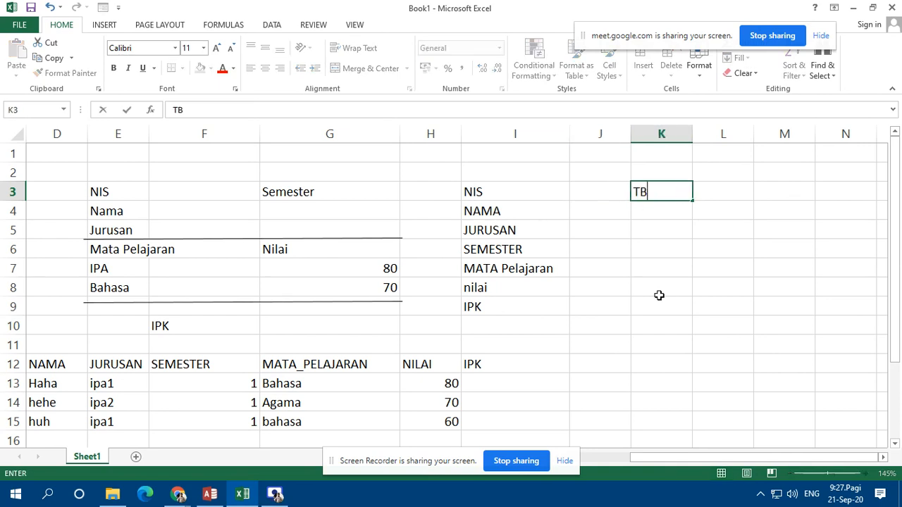
{"action": "type", "text": "_SISWA"}
{"action": "key", "text": "Return"}
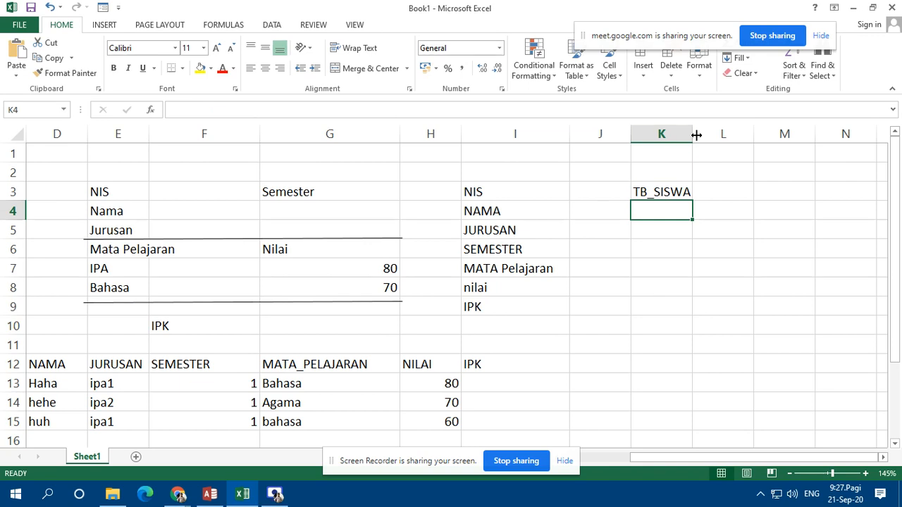
{"action": "left_click_drag", "start_coordinate": [693, 134], "coordinate": [717, 135]}
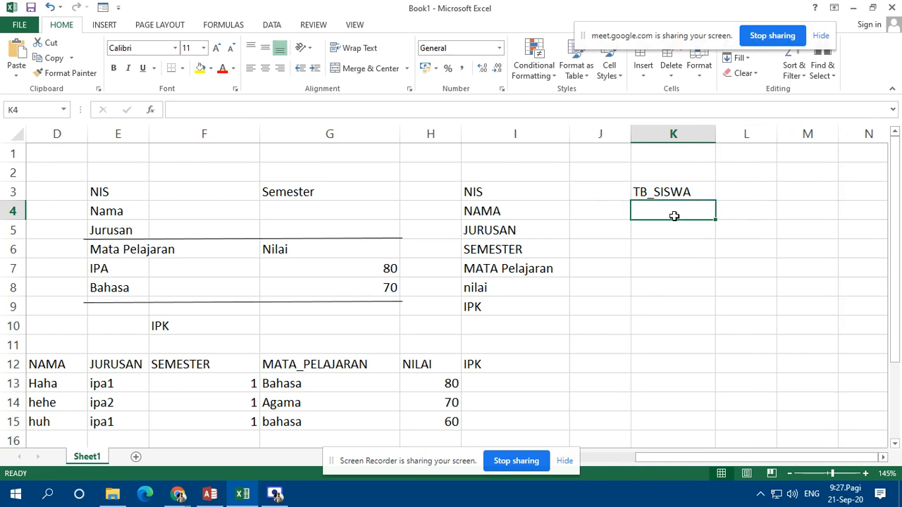
List the student table's fields NIS, Nama, JK, Agama and Nama_Wali in K4:K8 under TB_SISWA.
{"action": "type", "text": "NIS"}
{"action": "key", "text": "Return"}
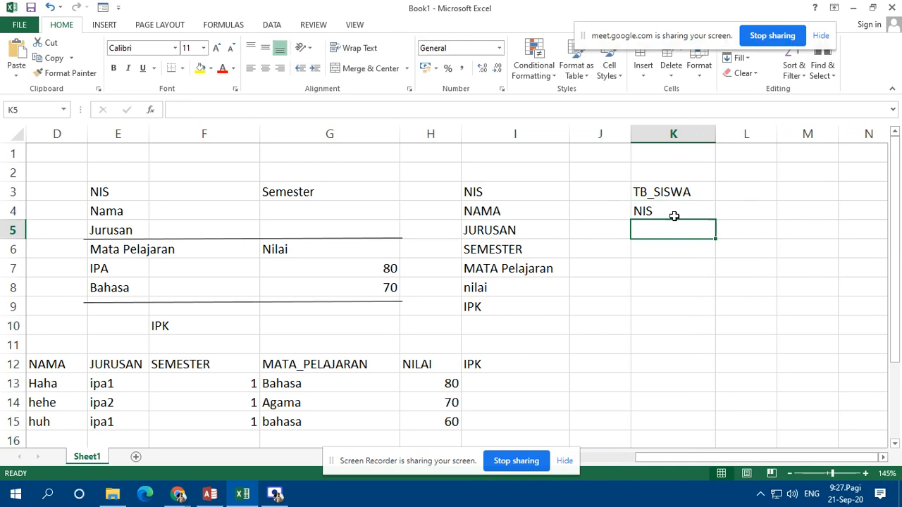
{"action": "type", "text": "Nama"}
{"action": "key", "text": "Return"}
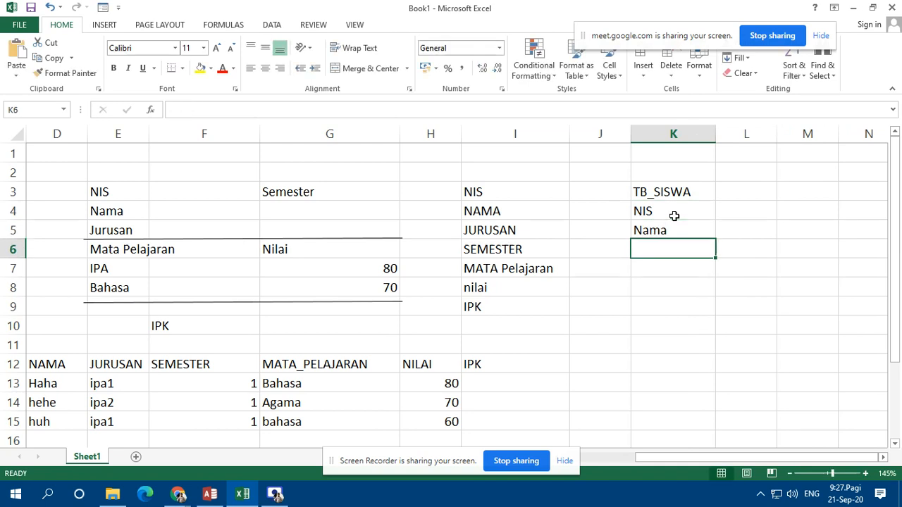
{"action": "type", "text": "JK"}
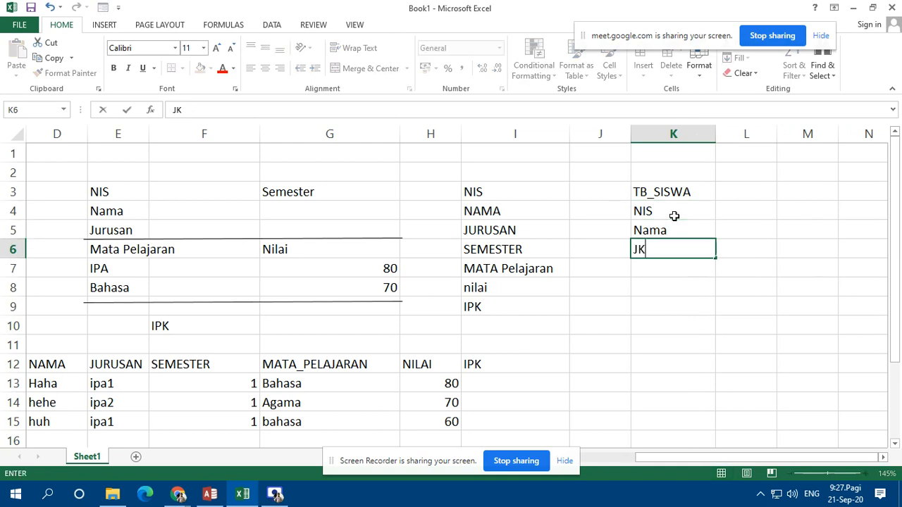
{"action": "key", "text": "Return"}
{"action": "type", "text": "Agama"}
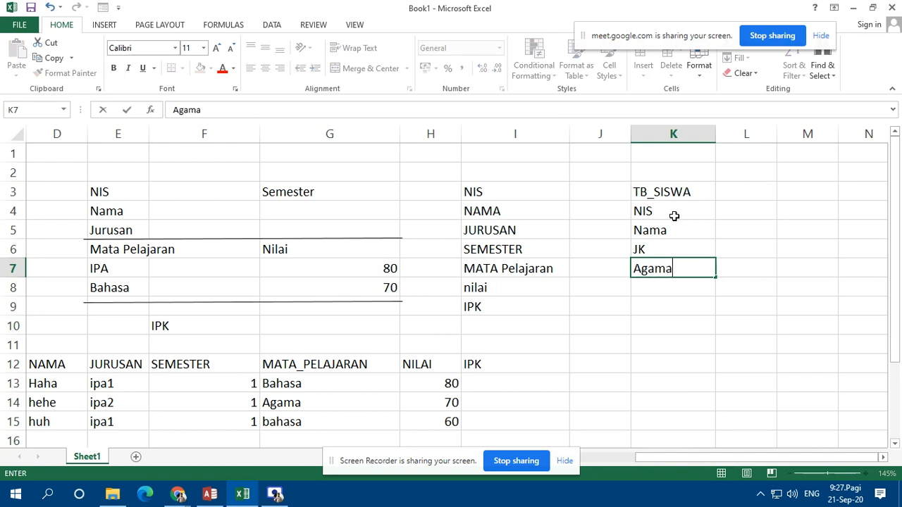
{"action": "key", "text": "Return"}
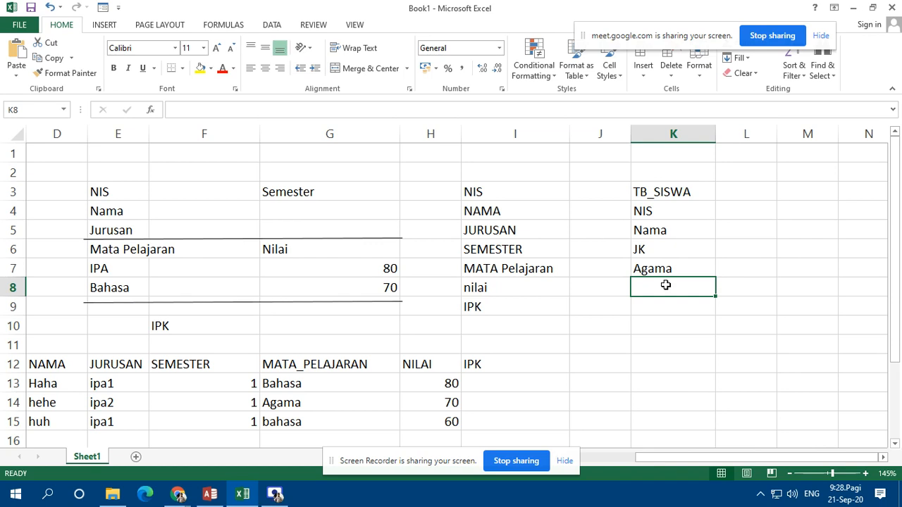
{"action": "type", "text": "N"}
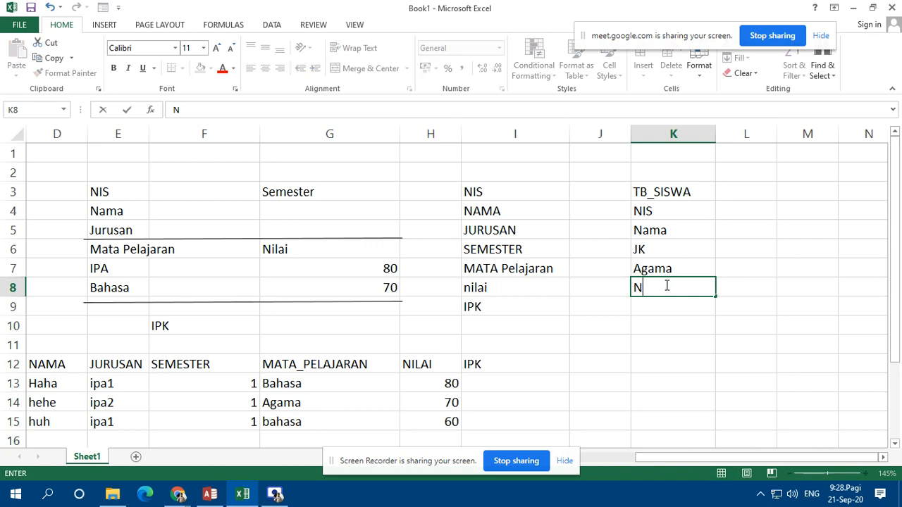
{"action": "type", "text": "ama_Wali"}
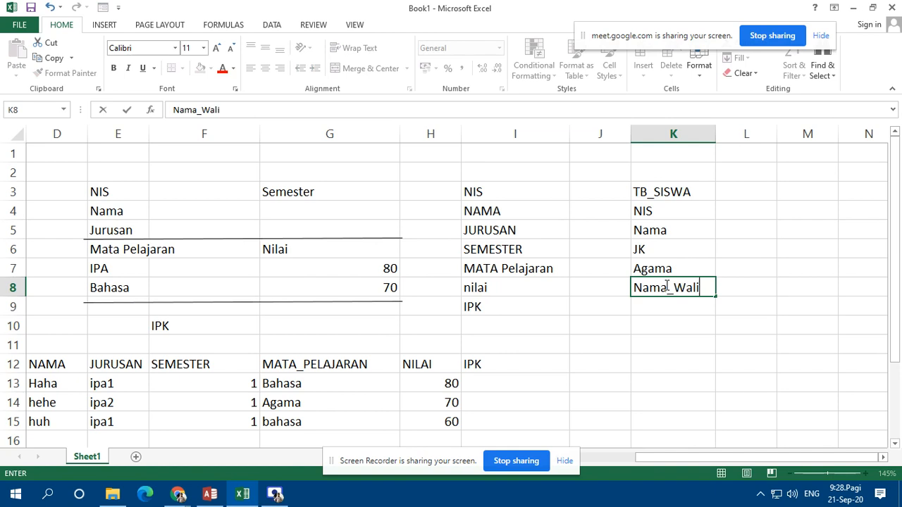
{"action": "key", "text": "Return"}
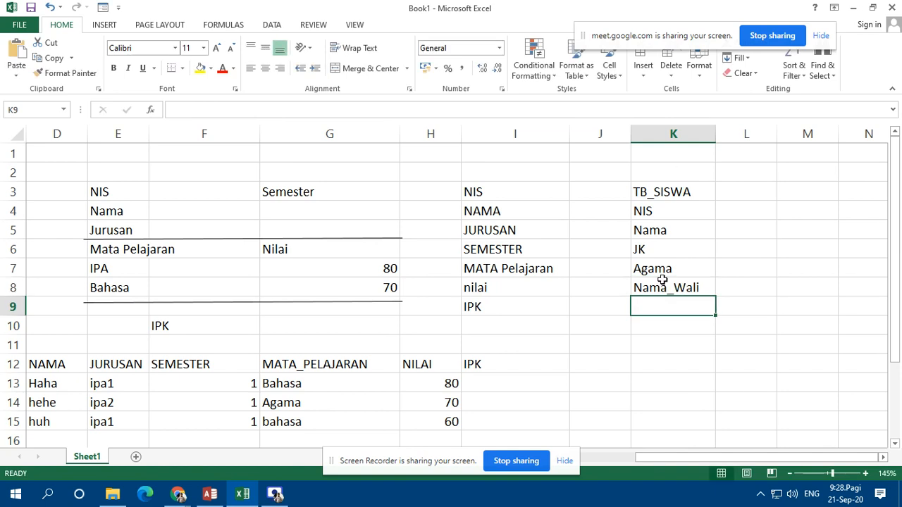
Fill the TB_SISWA heading in K3 with yellow and make the NIS field in K4 bold.
{"action": "left_click", "coordinate": [654, 194]}
{"action": "left_click", "coordinate": [200, 68]}
{"action": "left_click", "coordinate": [701, 361]}
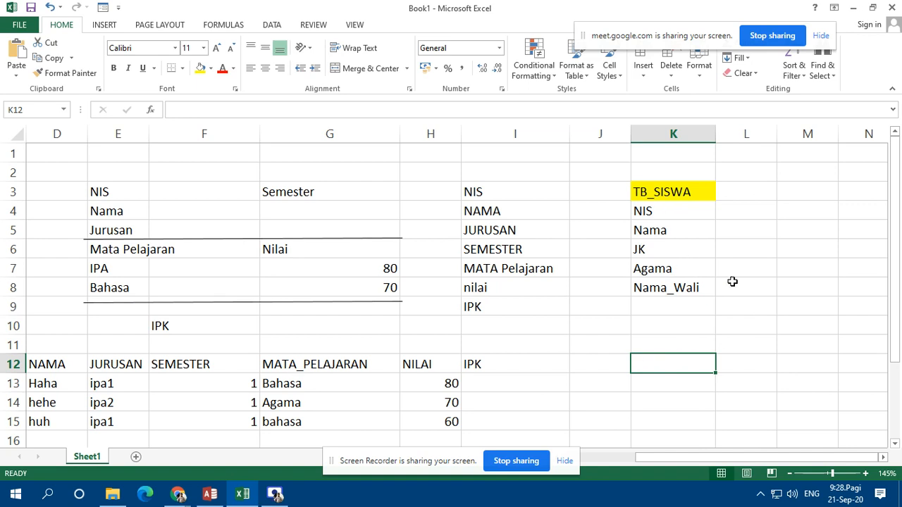
{"action": "left_click", "coordinate": [671, 218]}
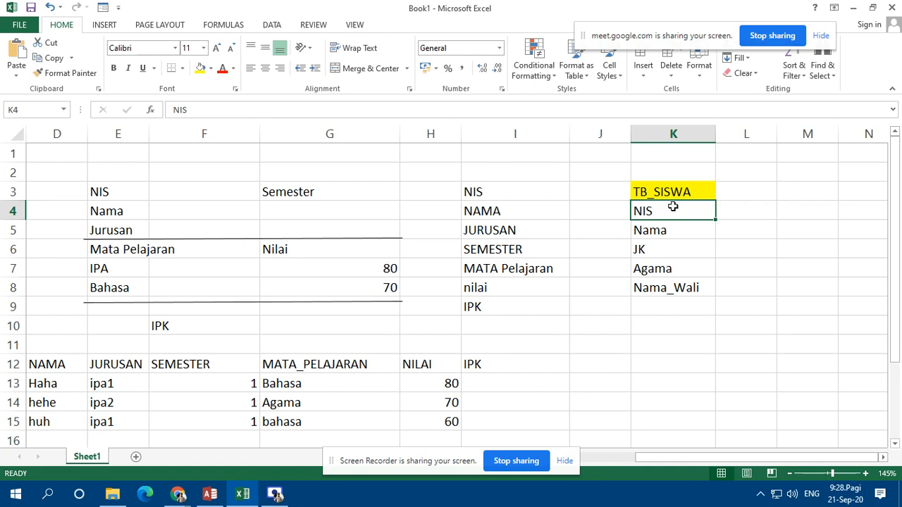
{"action": "left_click", "coordinate": [114, 68]}
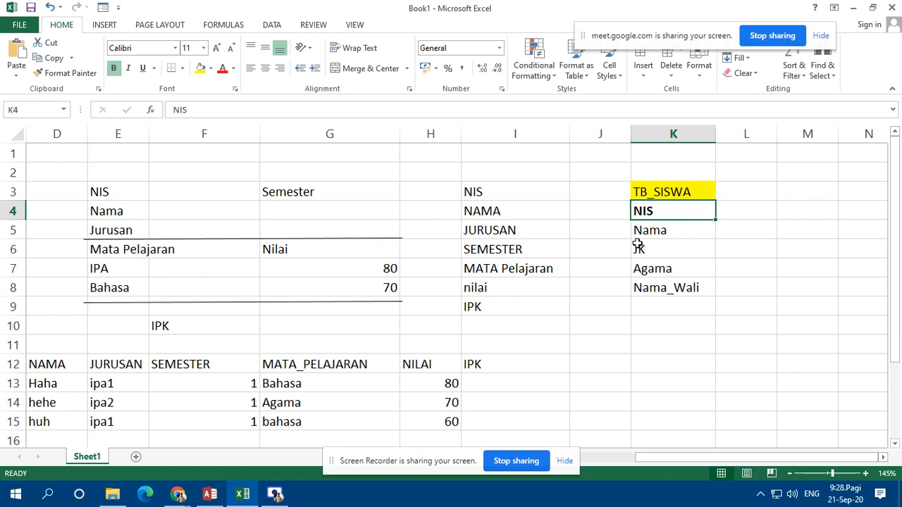
Clear NIS and NAMA from the original field list in I3:I4.
{"action": "left_click", "coordinate": [488, 192]}
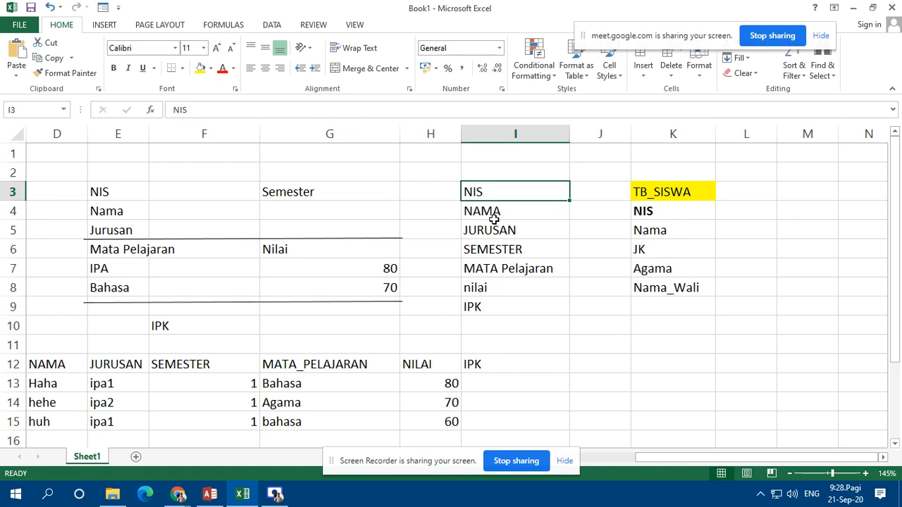
{"action": "left_click", "coordinate": [505, 213]}
{"action": "key", "text": "Delete"}
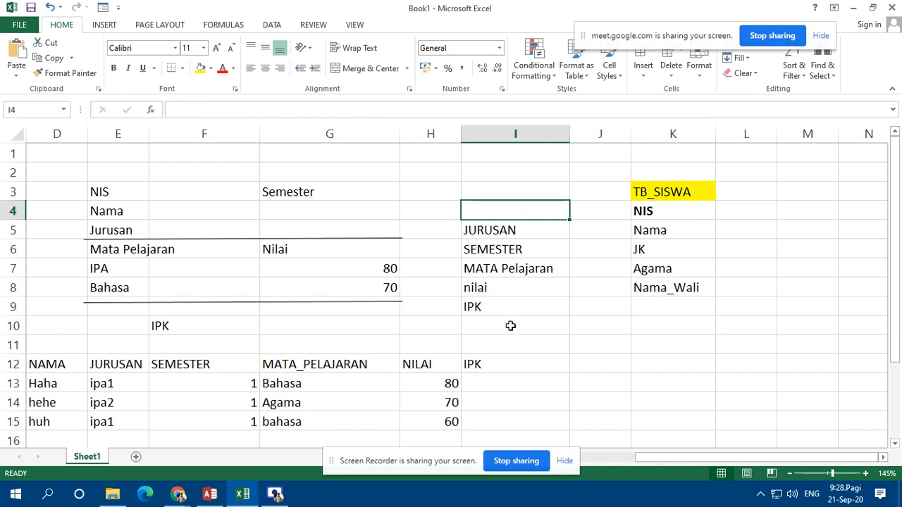
Add the field Jurusan in K9 below Nama_Wali and clear JURUSAN from I5 in the original field list.
{"action": "left_click", "coordinate": [653, 312]}
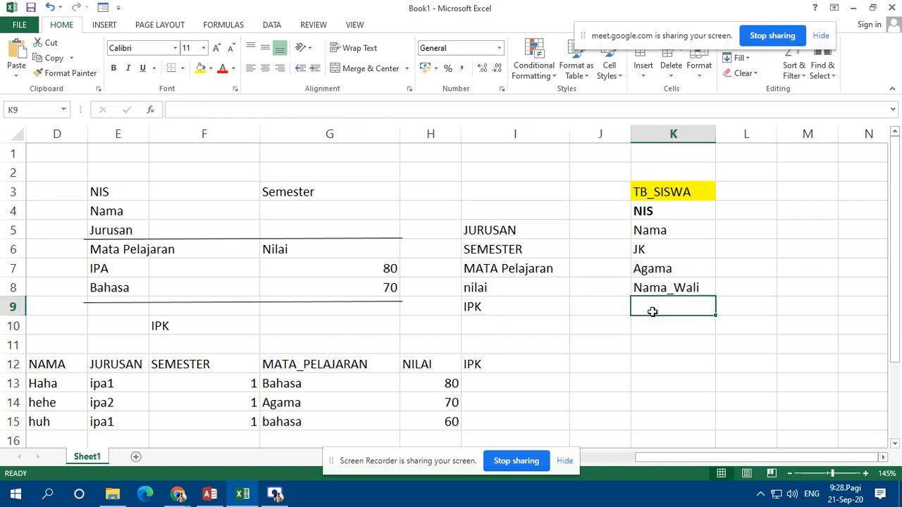
{"action": "type", "text": "Juru"}
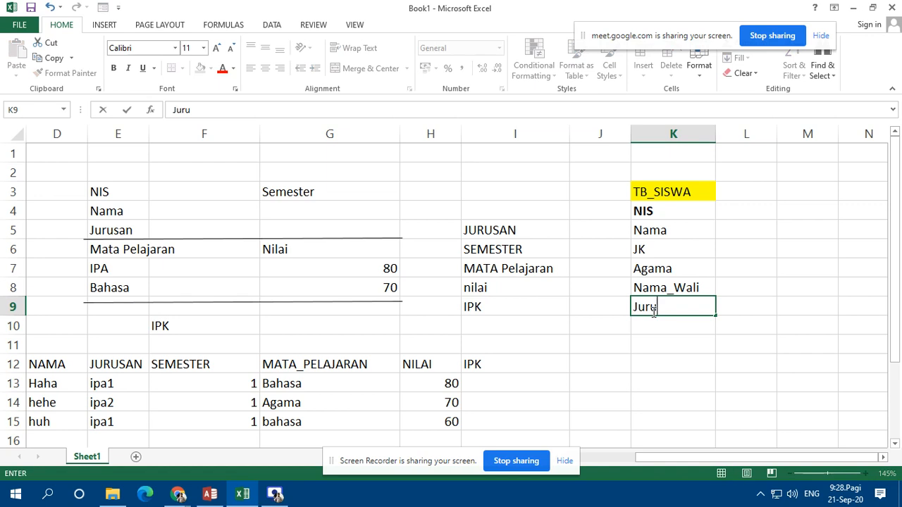
{"action": "type", "text": "san"}
{"action": "key", "text": "Return"}
{"action": "left_click", "coordinate": [490, 236]}
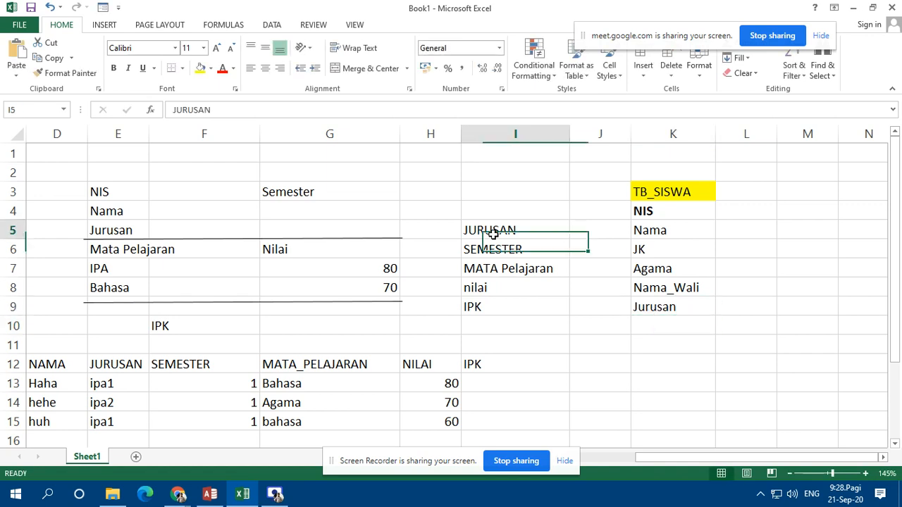
{"action": "key", "text": "Delete"}
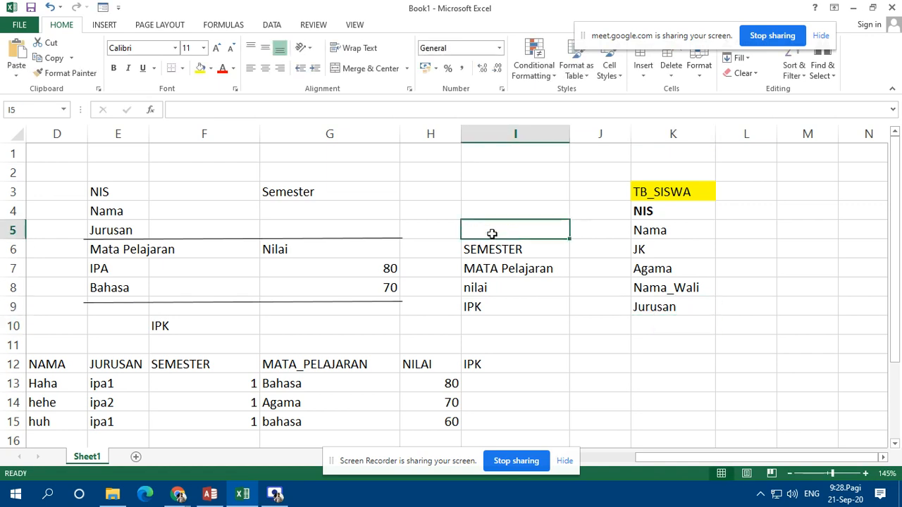
{"action": "left_click", "coordinate": [591, 341]}
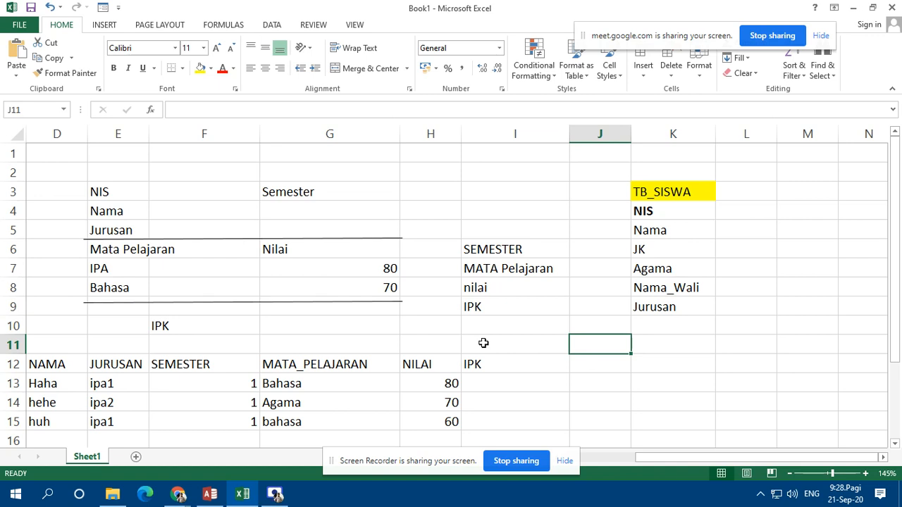
Enter the heading MATPEL in M3 for a second table beside TB_SISWA.
{"action": "left_click", "coordinate": [502, 250]}
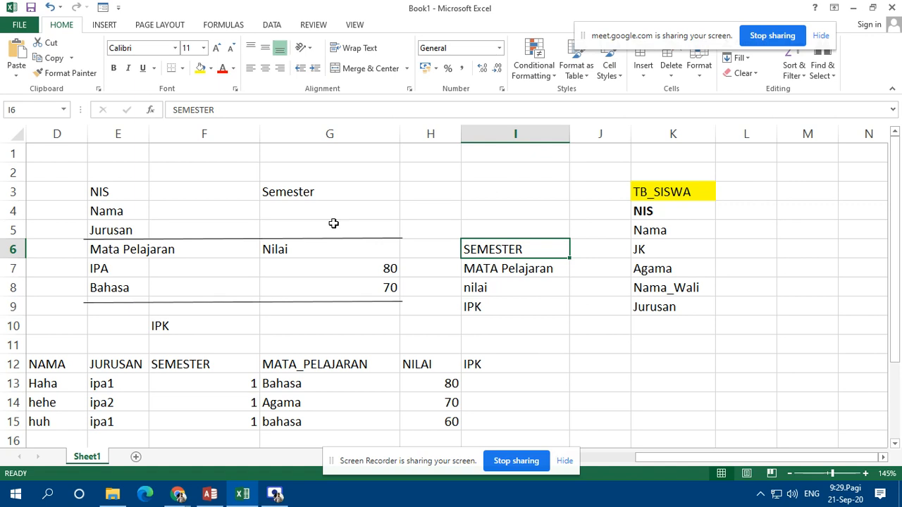
{"action": "scroll", "coordinate": [395, 246], "scroll_direction": "down", "scroll_amount": 1}
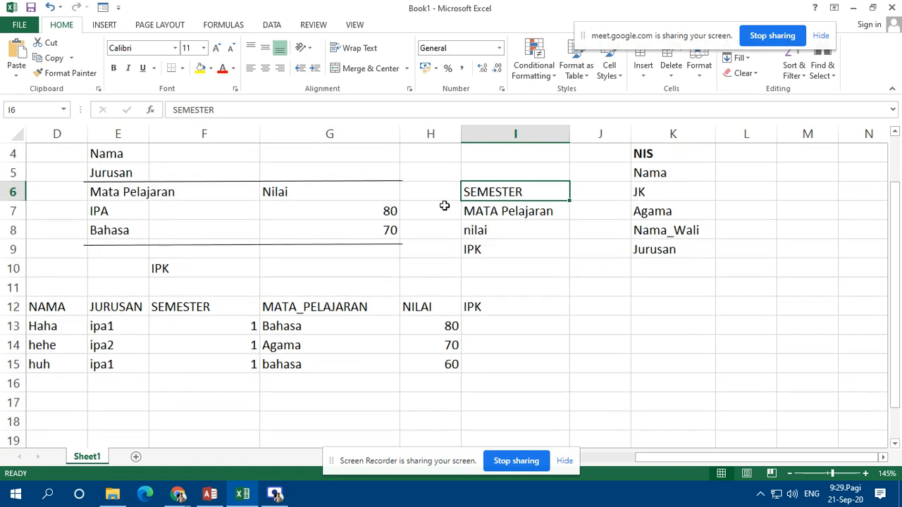
{"action": "scroll", "coordinate": [496, 286], "scroll_direction": "up", "scroll_amount": 1}
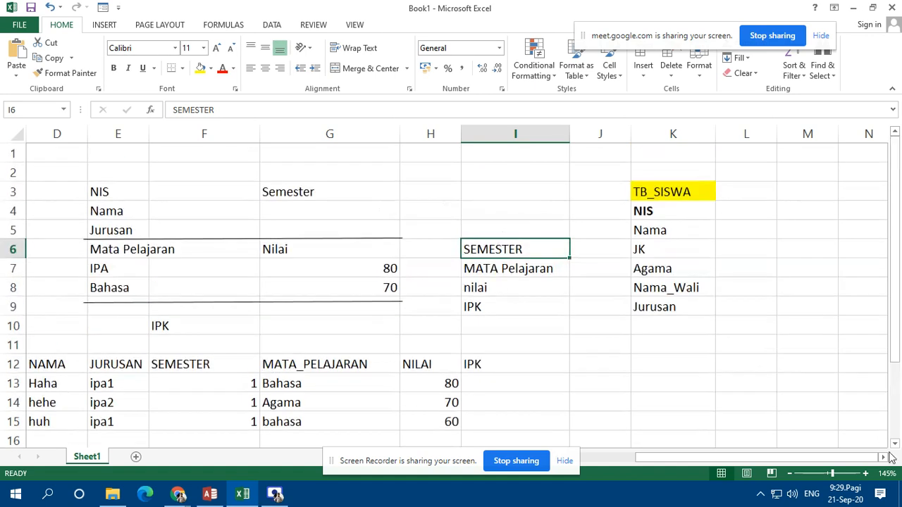
{"action": "left_click", "coordinate": [882, 457]}
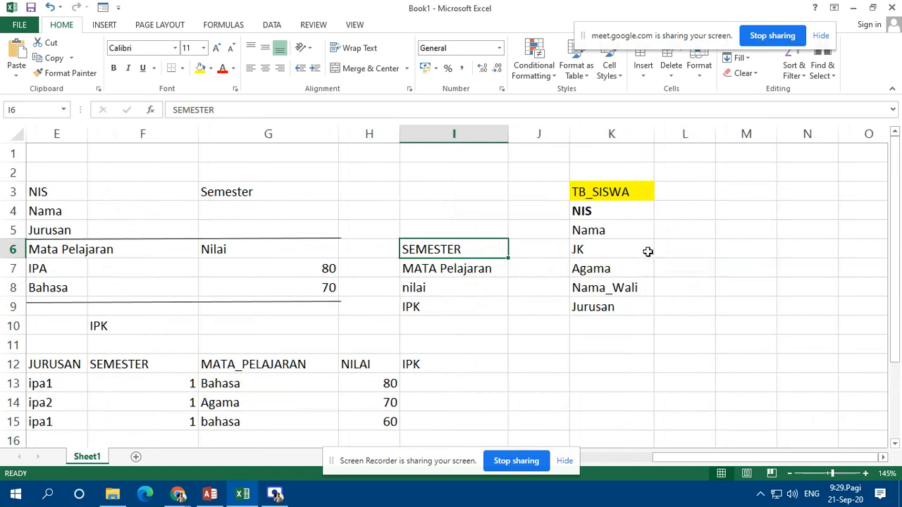
{"action": "left_click", "coordinate": [747, 195]}
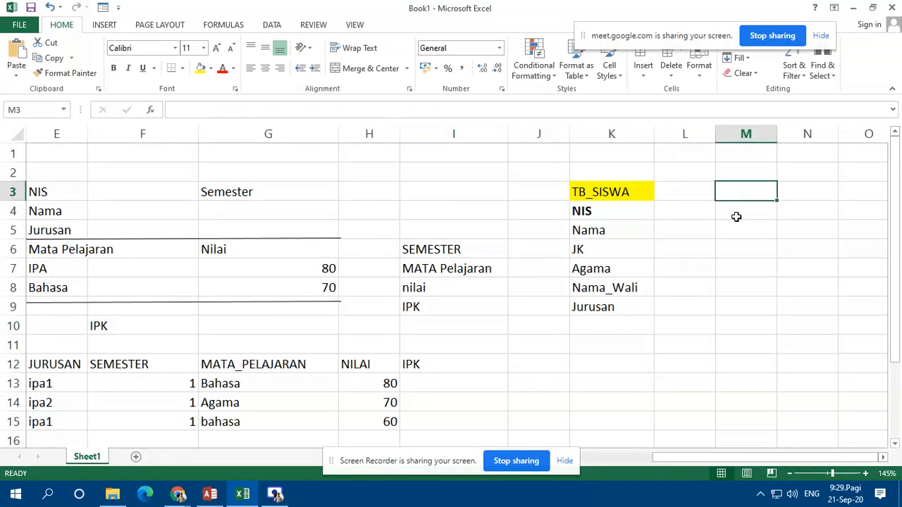
{"action": "type", "text": "MATP"}
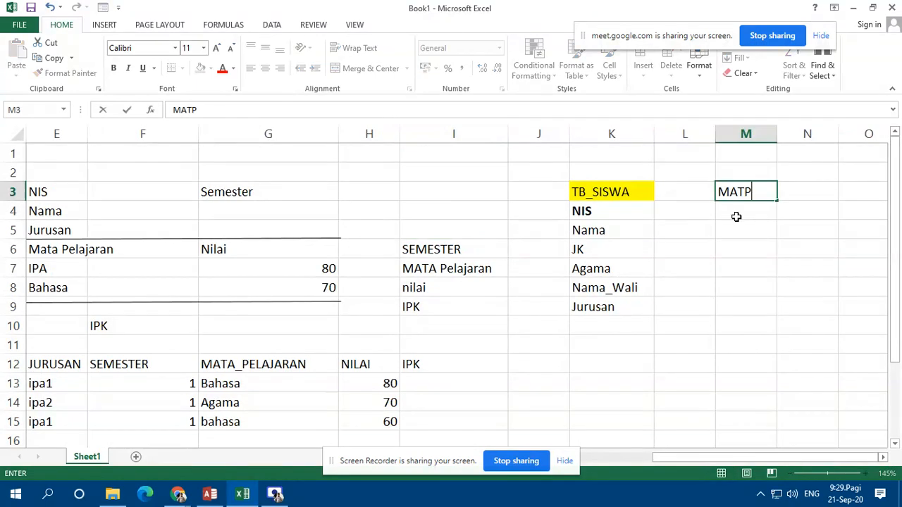
{"action": "type", "text": "EL"}
{"action": "key", "text": "Return"}
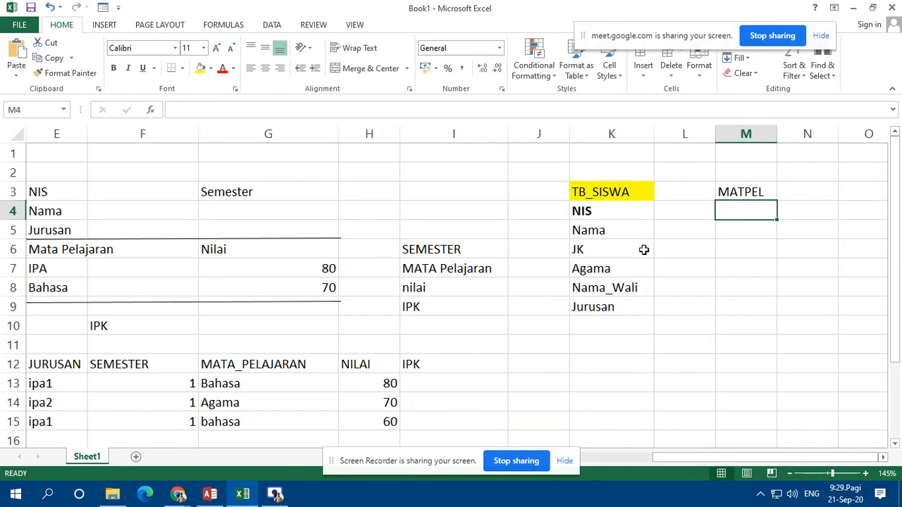
Enter the field Nama_Matpel in M5 and clear MATA Pelajaran from I7 in the original field list.
{"action": "left_click", "coordinate": [746, 232]}
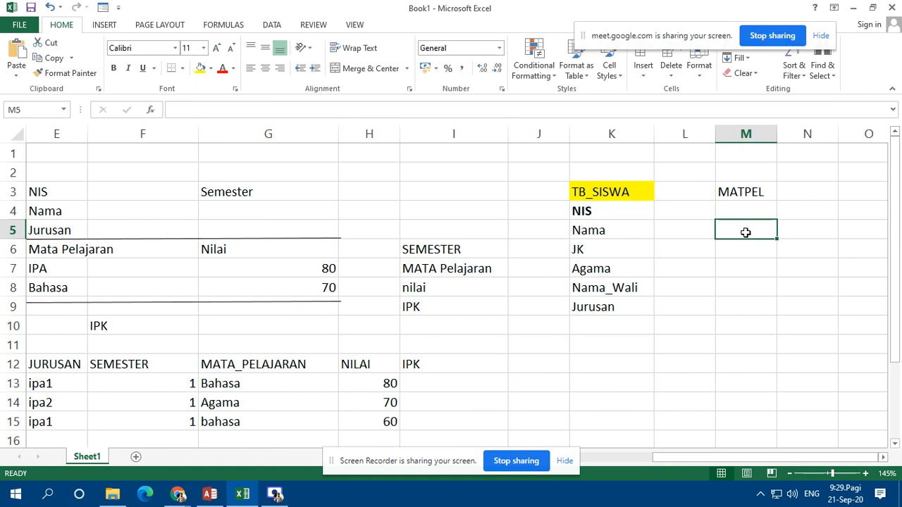
{"action": "type", "text": "Nama_"}
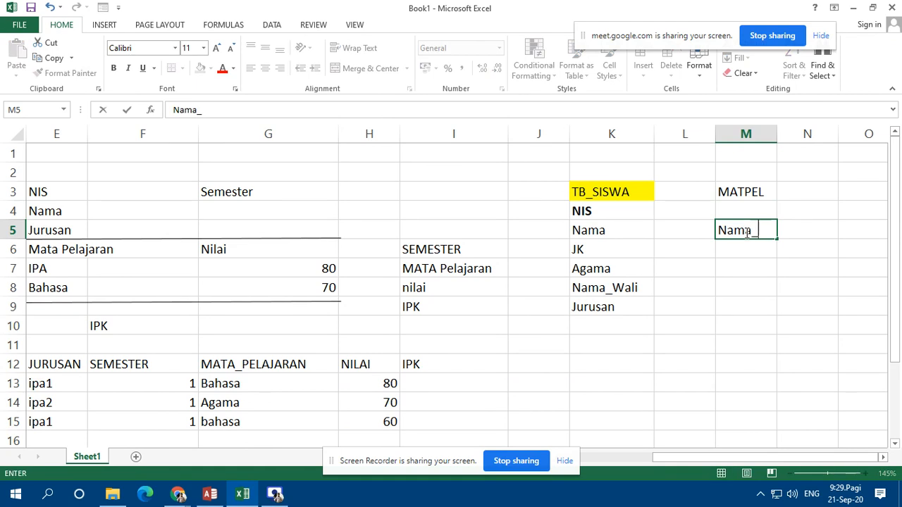
{"action": "type", "text": "Matpel"}
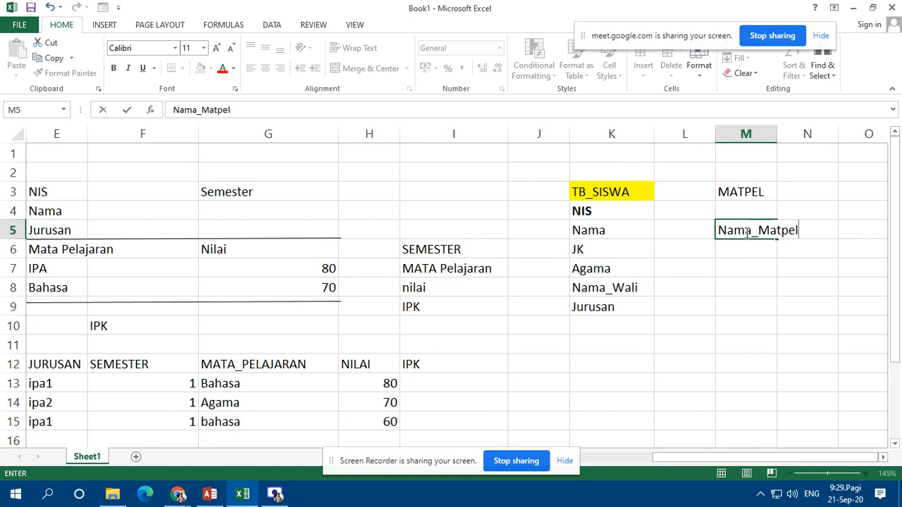
{"action": "key", "text": "Return"}
{"action": "left_click", "coordinate": [479, 266]}
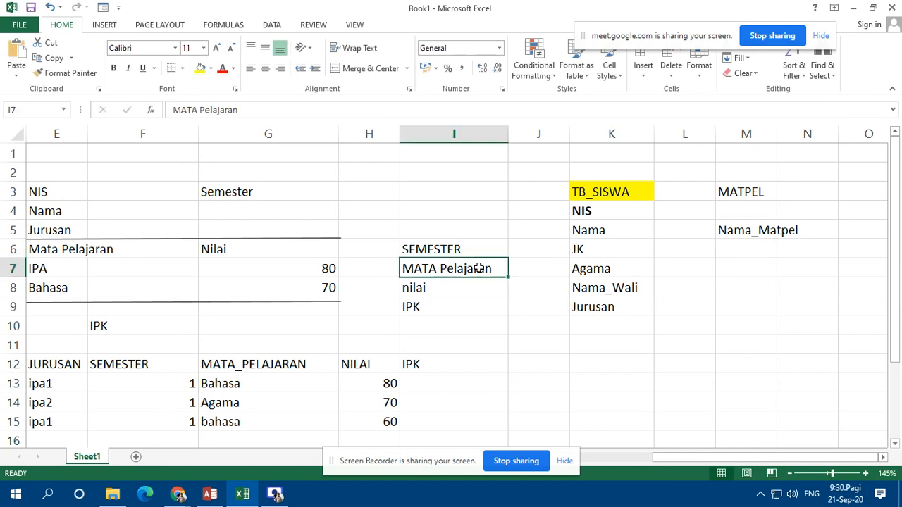
{"action": "key", "text": "Delete"}
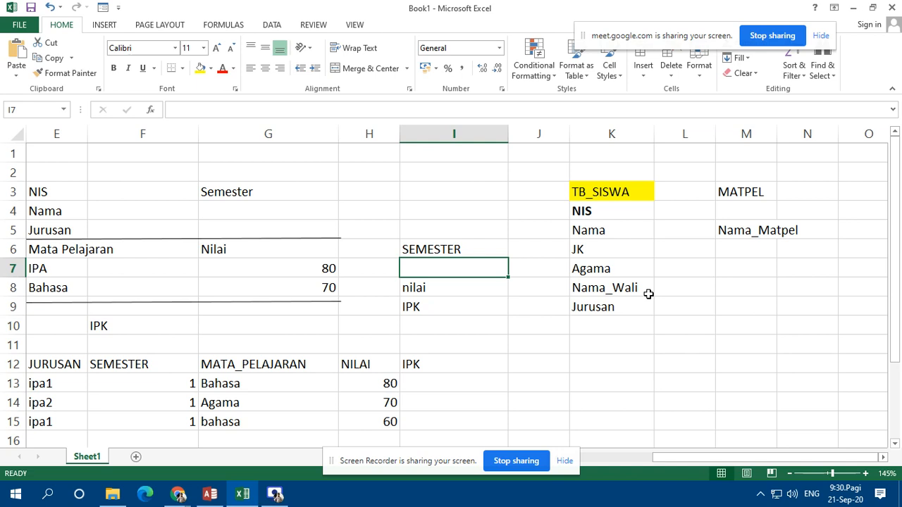
Enter the field KD_Matpel in M4 between the MATPEL heading and Nama_Matpel.
{"action": "left_click", "coordinate": [755, 215]}
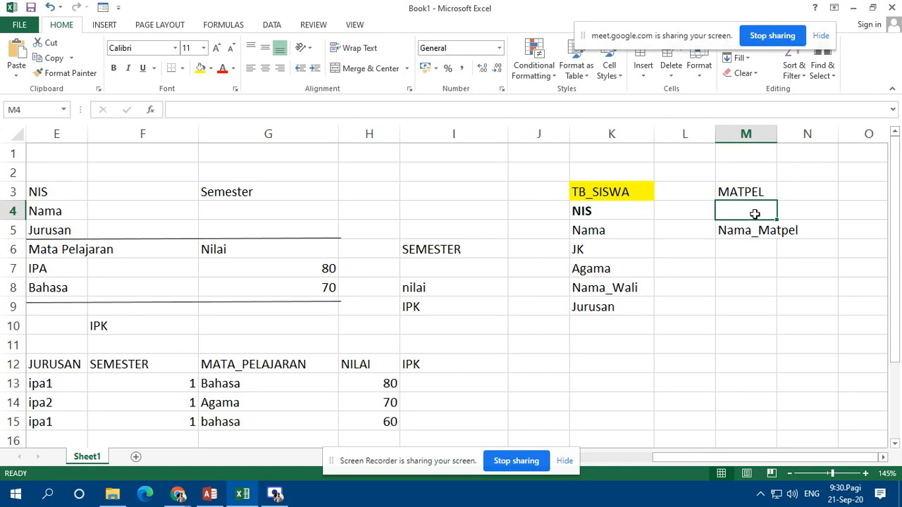
{"action": "type", "text": "KD"}
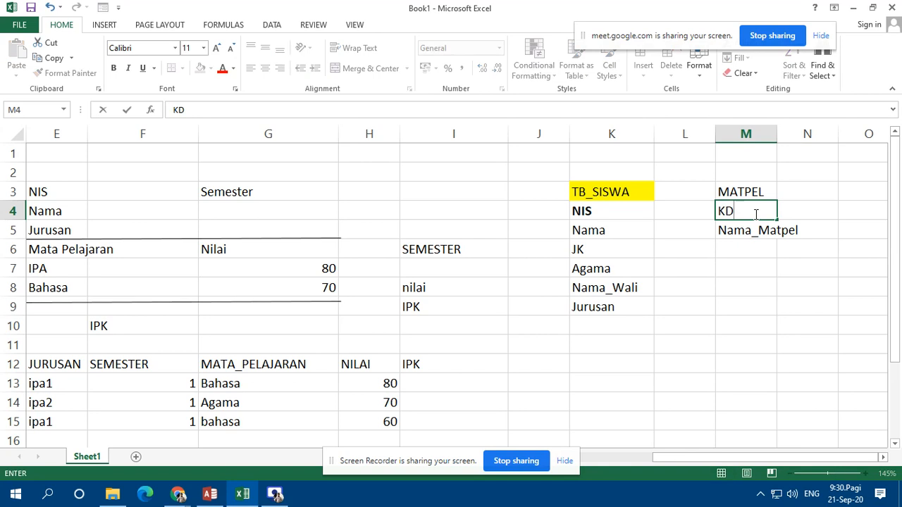
{"action": "type", "text": "_Matpel"}
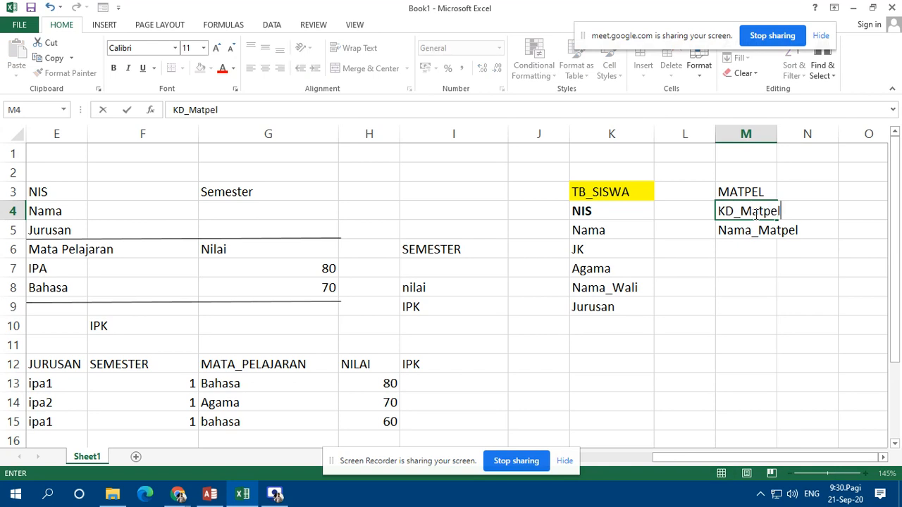
{"action": "key", "text": "Return"}
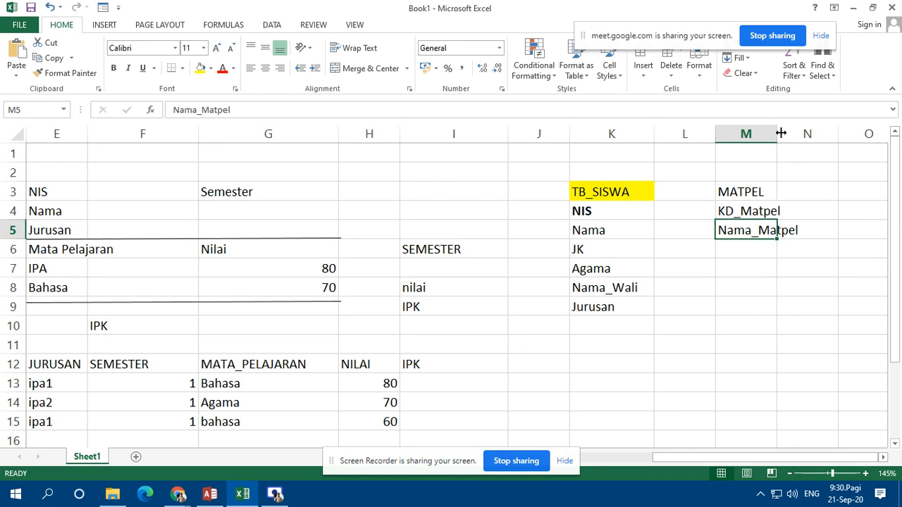
Widen column M slightly and make the KD_Matpel field in M4 bold.
{"action": "left_click_drag", "start_coordinate": [781, 134], "coordinate": [791, 212]}
{"action": "left_click", "coordinate": [778, 282]}
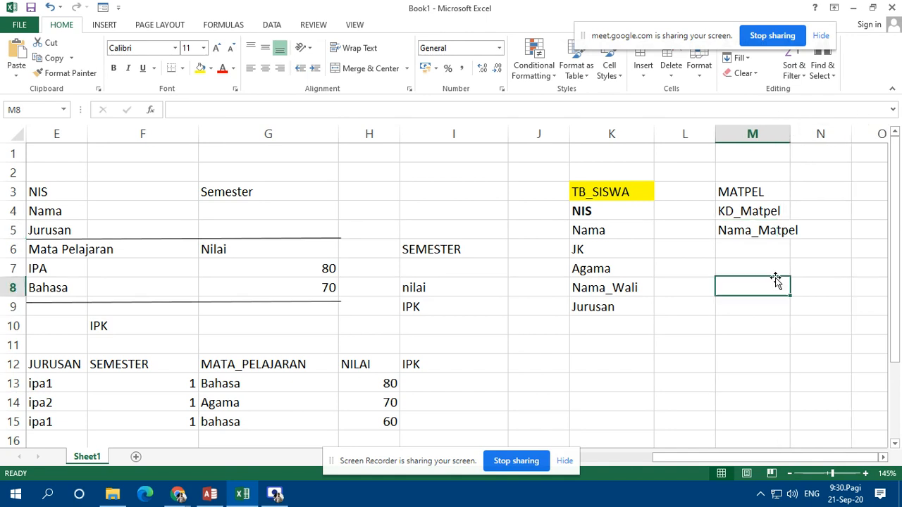
{"action": "left_click", "coordinate": [754, 214]}
{"action": "left_click", "coordinate": [113, 67]}
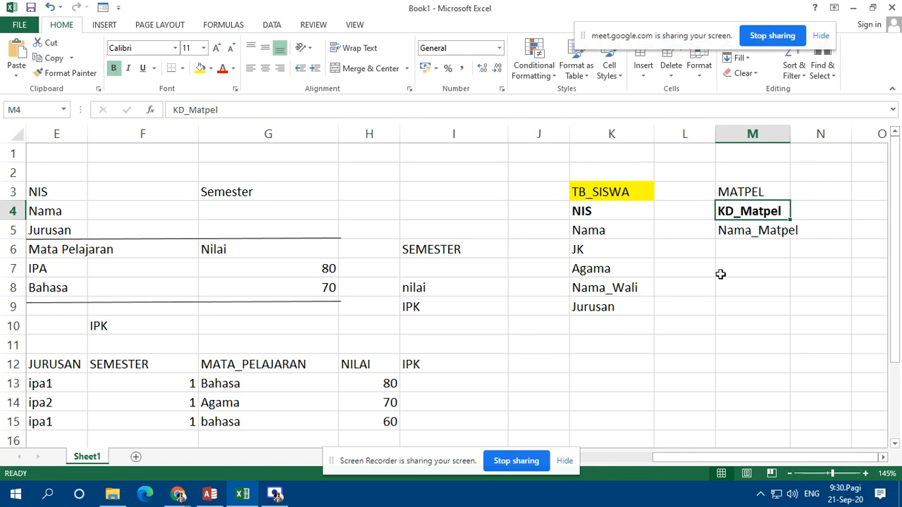
{"action": "left_click", "coordinate": [724, 244]}
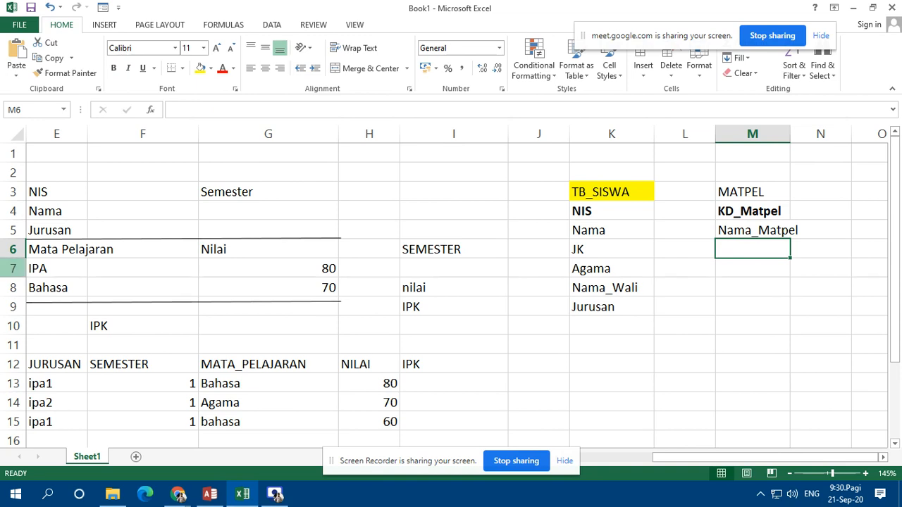
{"action": "left_click", "coordinate": [178, 494]}
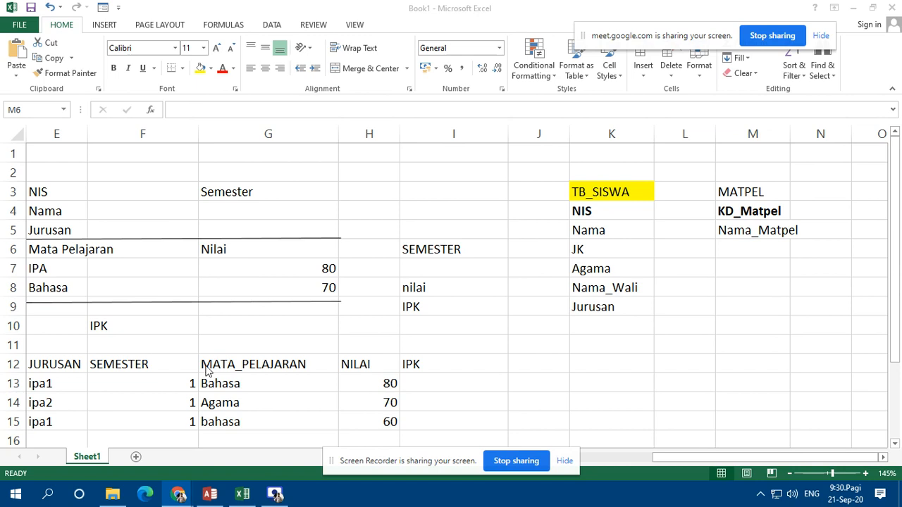
{"action": "left_click", "coordinate": [748, 254]}
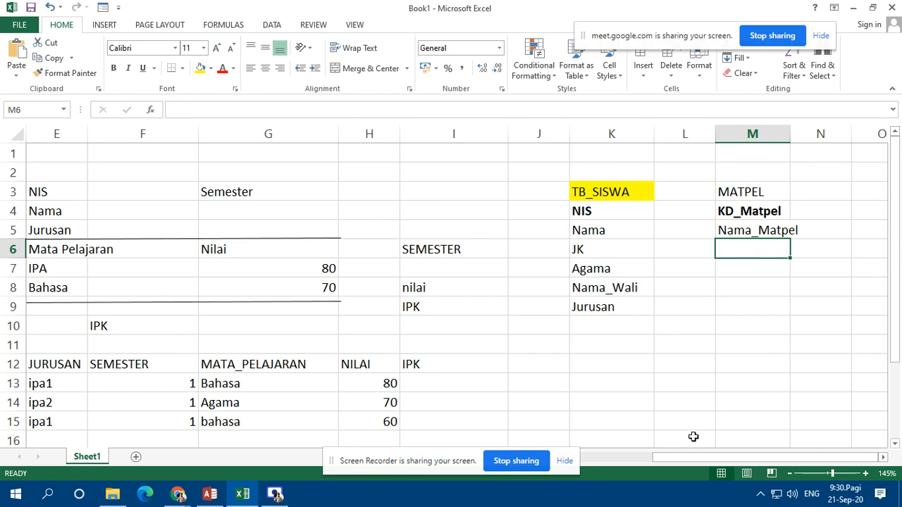
Add the field IPK in K10 below Jurusan in the TB_SISWA table.
{"action": "left_click", "coordinate": [711, 461]}
{"action": "mouse_move", "coordinate": [650, 461]}
{"action": "left_mouse_down"}
{"action": "mouse_move", "coordinate": [633, 460]}
{"action": "mouse_move", "coordinate": [692, 457]}
{"action": "mouse_move", "coordinate": [643, 451]}
{"action": "left_mouse_up"}
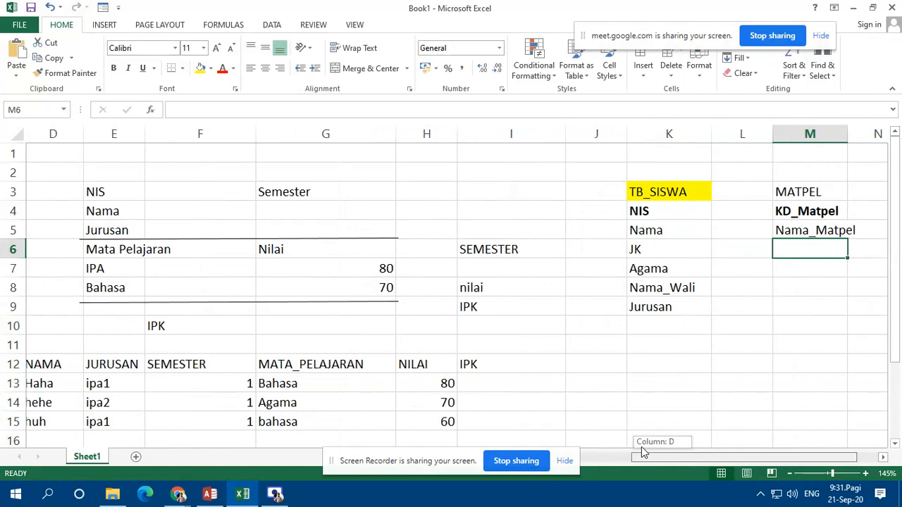
{"action": "left_click_drag", "start_coordinate": [643, 452], "coordinate": [641, 448]}
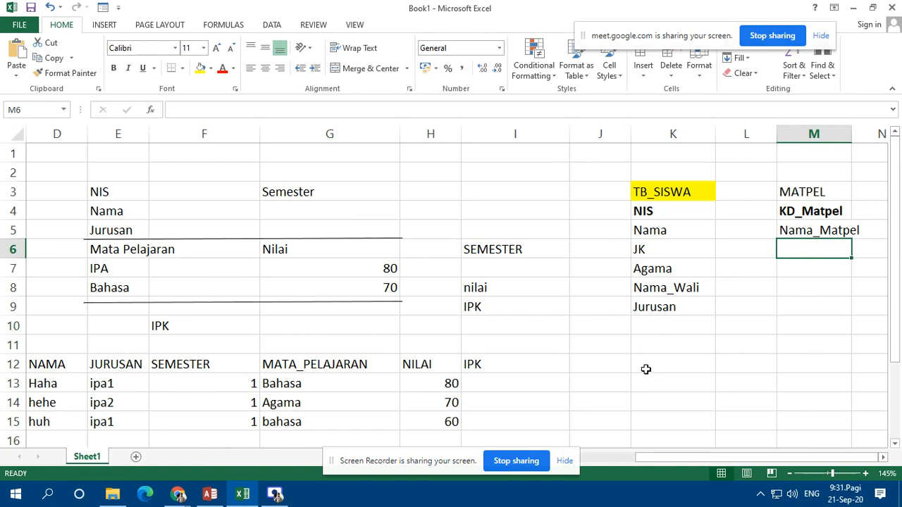
{"action": "left_click", "coordinate": [655, 329]}
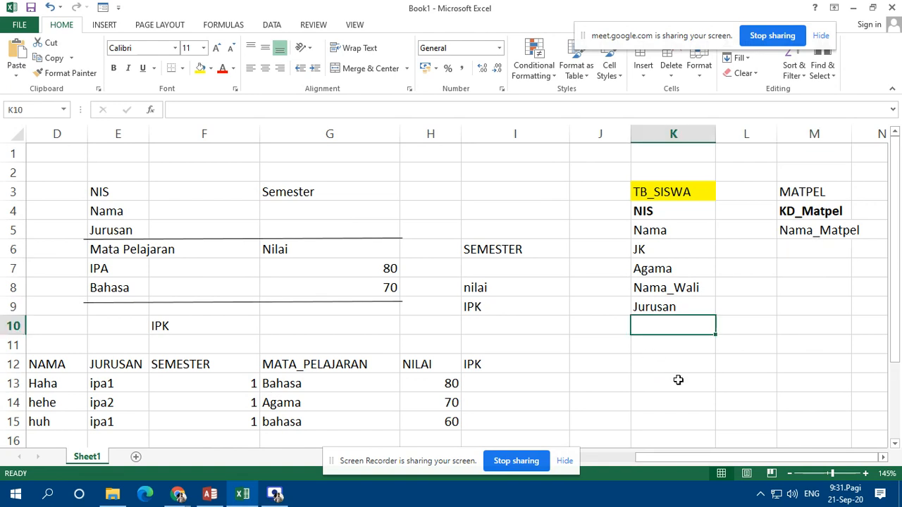
{"action": "type", "text": "IPK"}
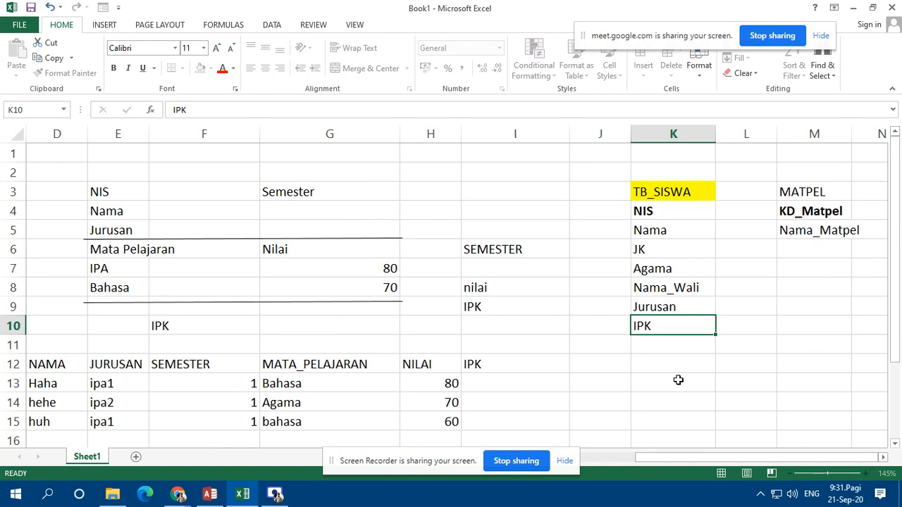
{"action": "key", "text": "Return"}
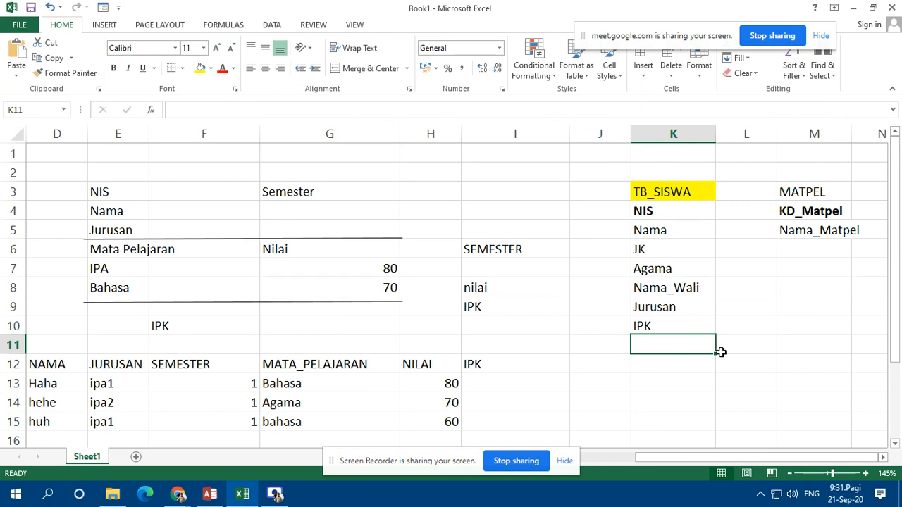
Move IPK down to K11 and enter the field Semester in K10 below Jurusan.
{"action": "left_click", "coordinate": [657, 329]}
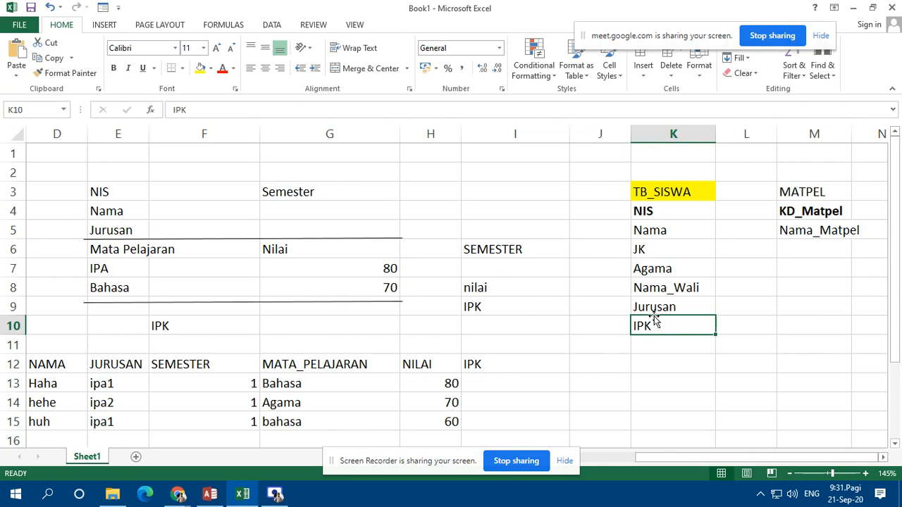
{"action": "left_click_drag", "start_coordinate": [655, 319], "coordinate": [656, 338]}
{"action": "left_click", "coordinate": [659, 326]}
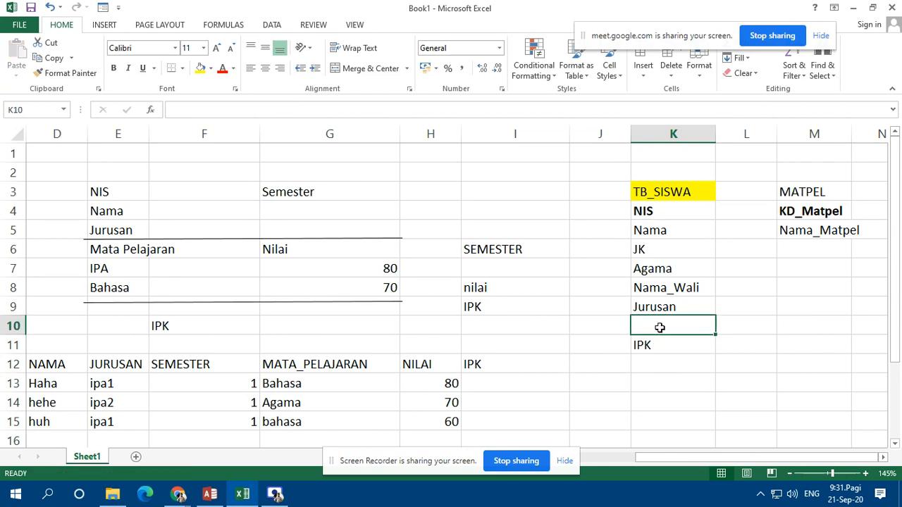
{"action": "type", "text": "Semester"}
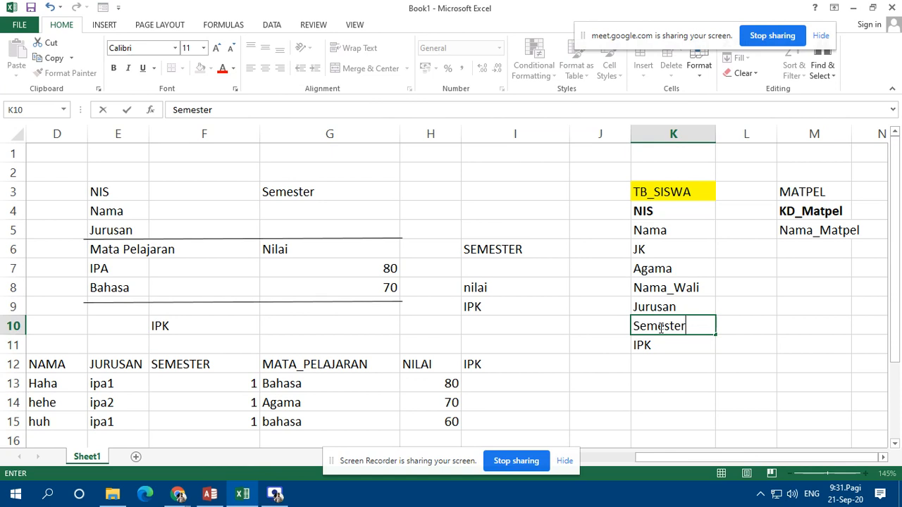
{"action": "key", "text": "Return"}
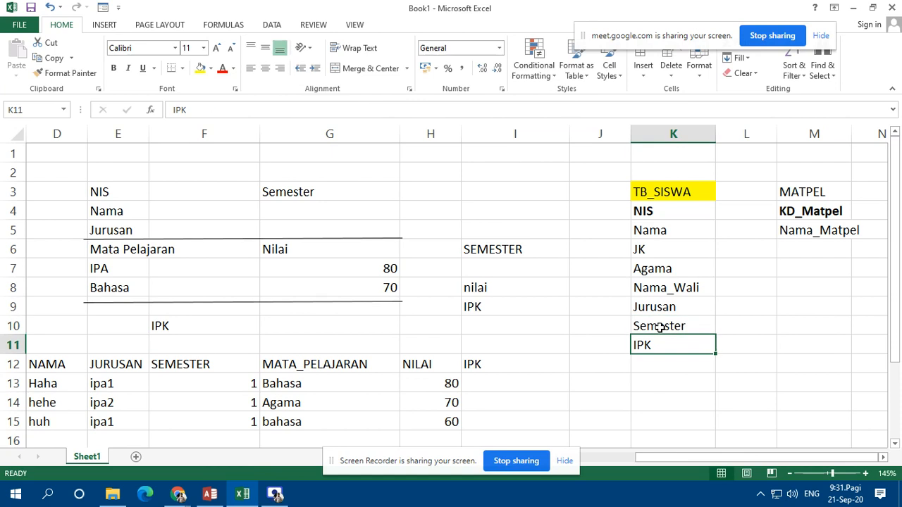
Clear SEMESTER from I6 and IPK from I9 in the original field list.
{"action": "left_click", "coordinate": [483, 250]}
{"action": "key", "text": "Delete"}
{"action": "left_click", "coordinate": [515, 309]}
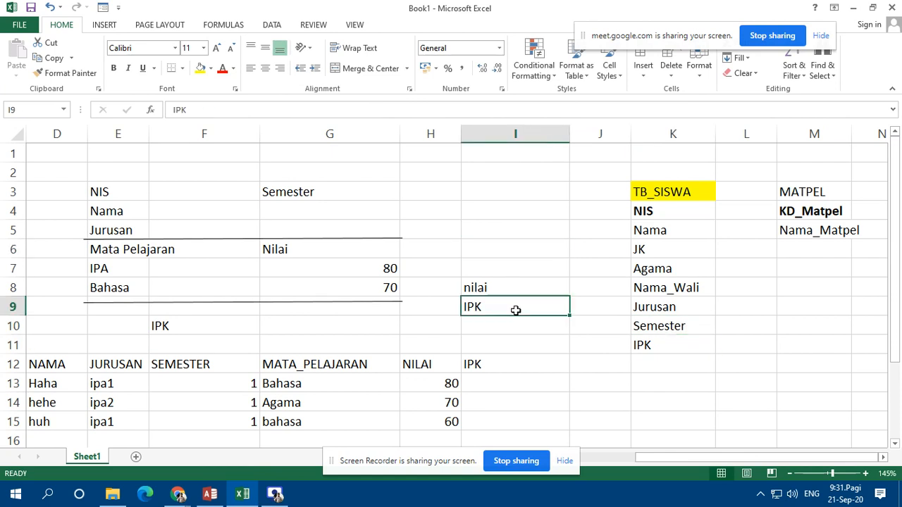
{"action": "key", "text": "Delete"}
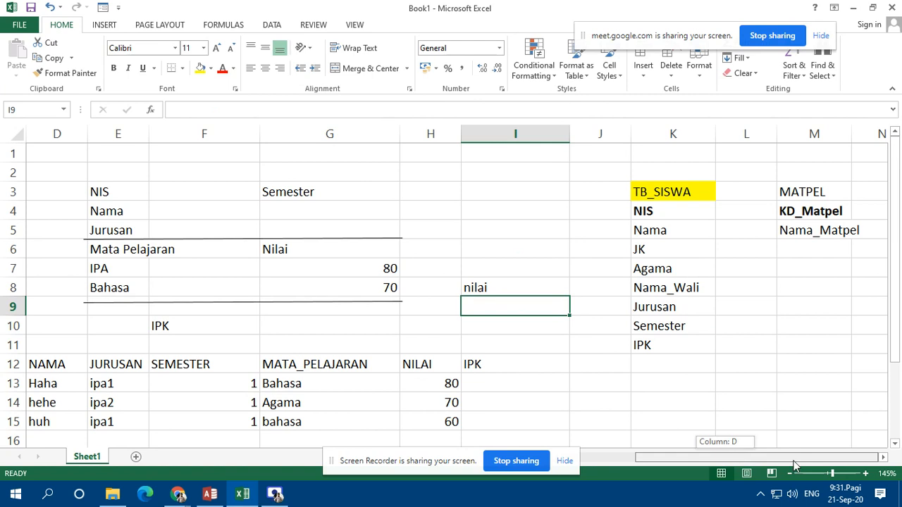
Enter the heading NILAI in O9 for a third table beyond MATPEL.
{"action": "left_click", "coordinate": [883, 458]}
{"action": "left_click", "coordinate": [883, 457]}
{"action": "left_click", "coordinate": [884, 458]}
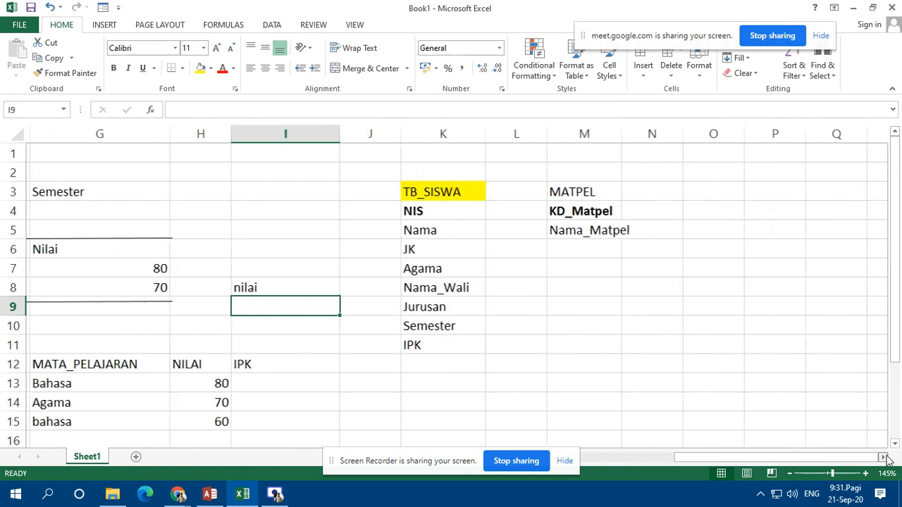
{"action": "left_click", "coordinate": [883, 457]}
{"action": "left_click", "coordinate": [556, 305]}
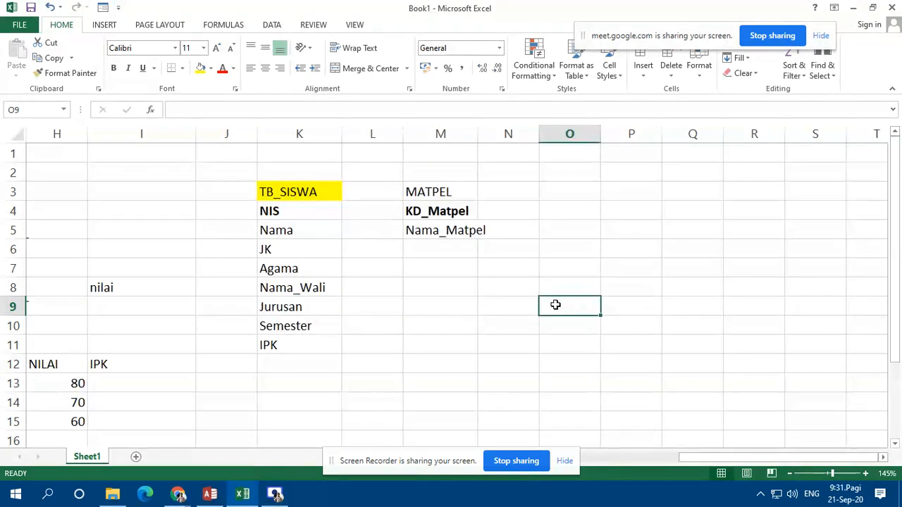
{"action": "type", "text": "NILAI"}
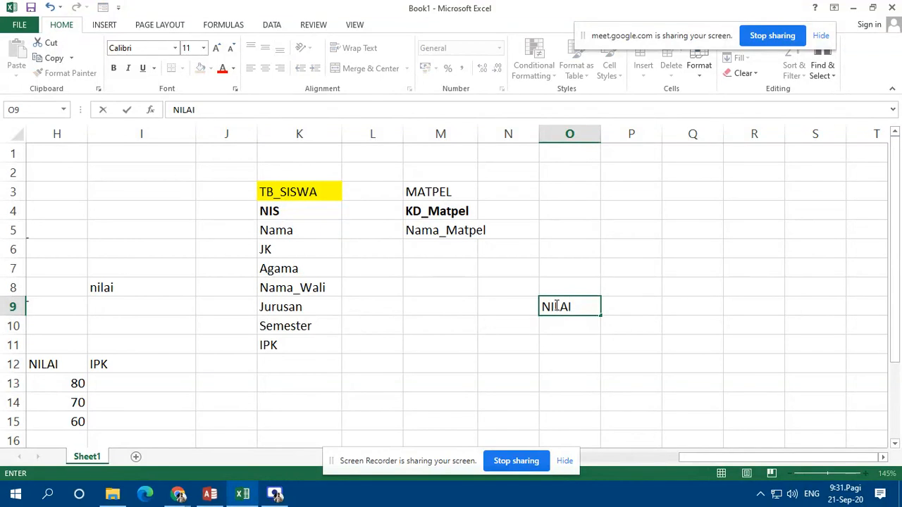
{"action": "key", "text": "Return"}
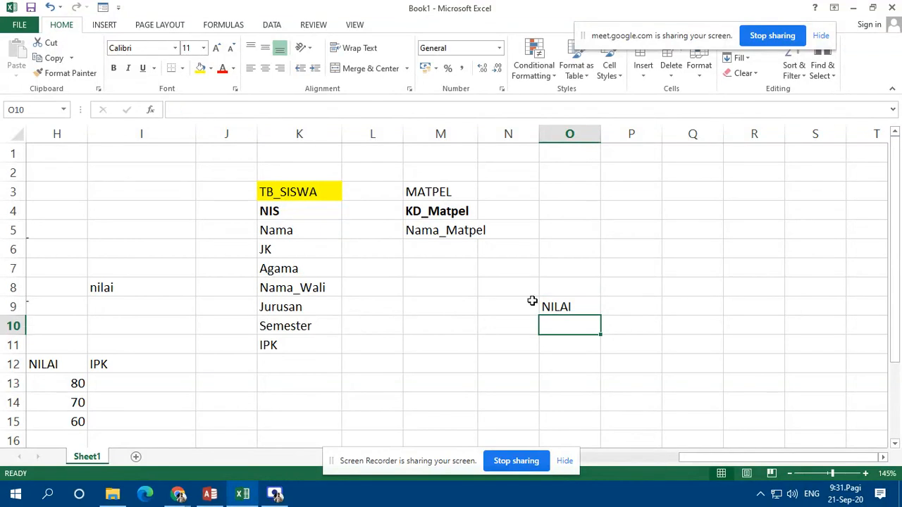
List the fields NIS, KD_MATPEL and NILAI in O10:O12 under the NILAI heading.
{"action": "left_click_drag", "start_coordinate": [691, 461], "coordinate": [672, 456]}
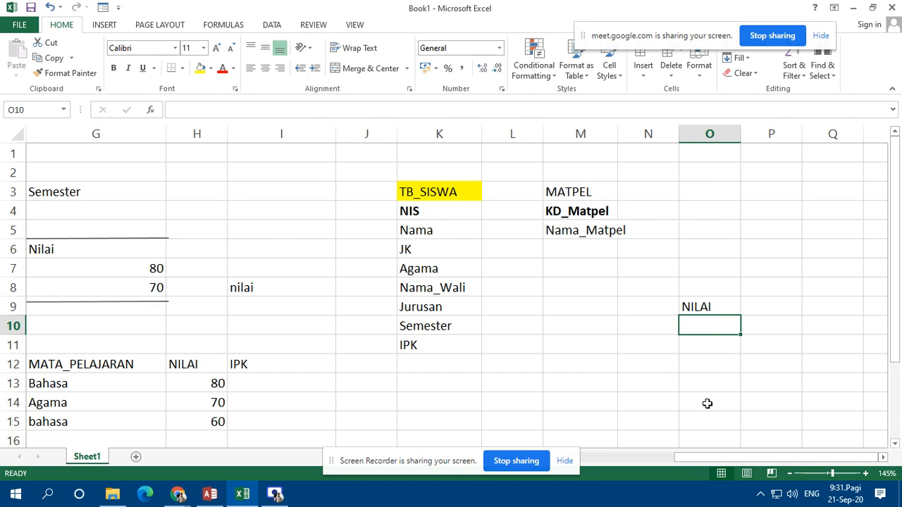
{"action": "type", "text": "NIS"}
{"action": "key", "text": "Return"}
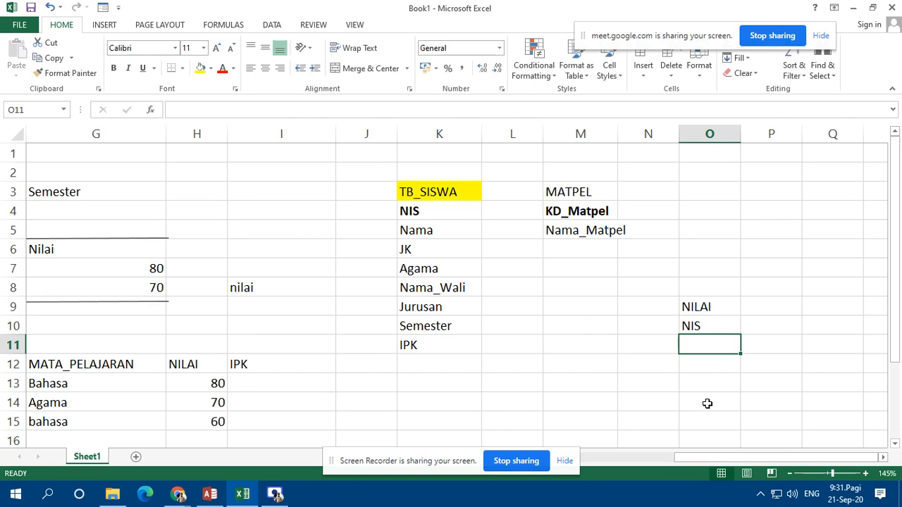
{"action": "type", "text": "KD"}
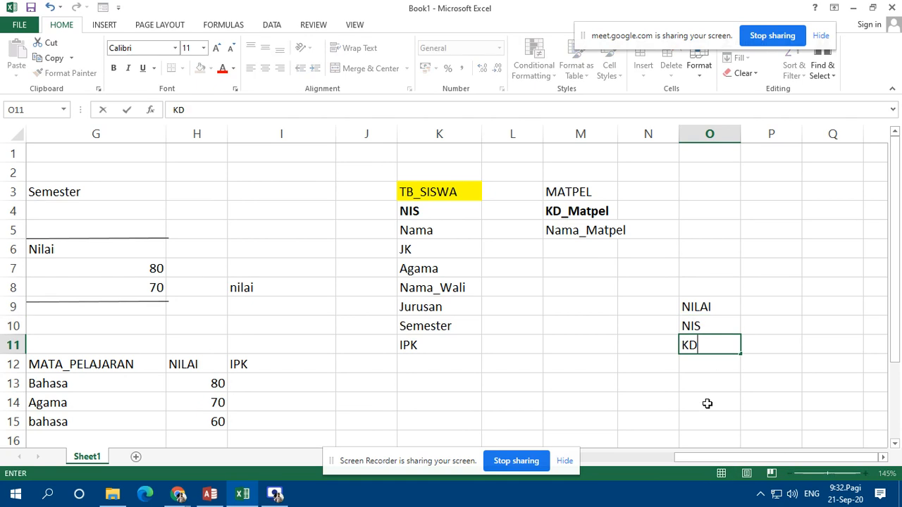
{"action": "type", "text": "_MATPEL"}
{"action": "key", "text": "Return"}
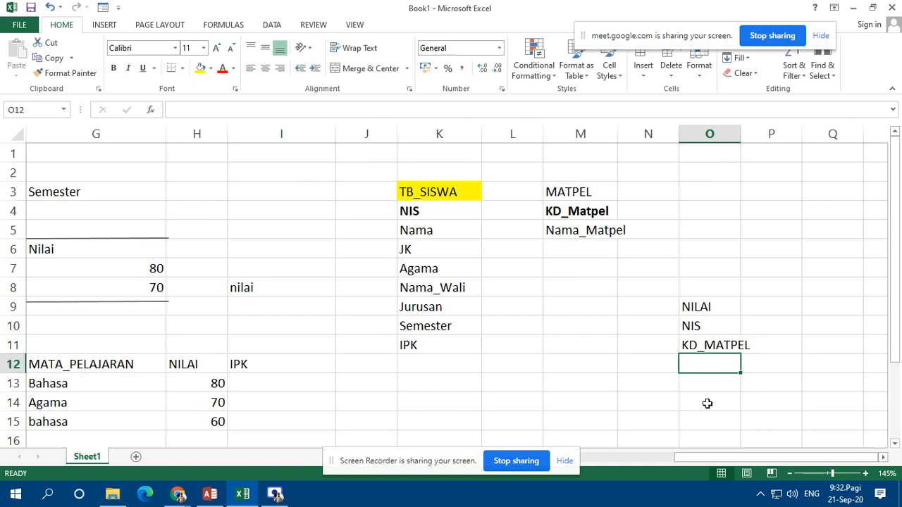
{"action": "type", "text": "NILAI"}
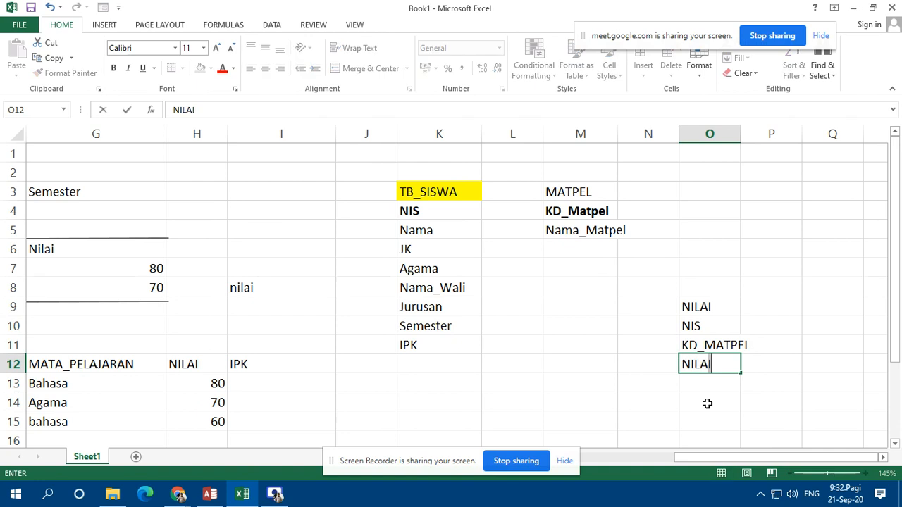
{"action": "key", "text": "Return"}
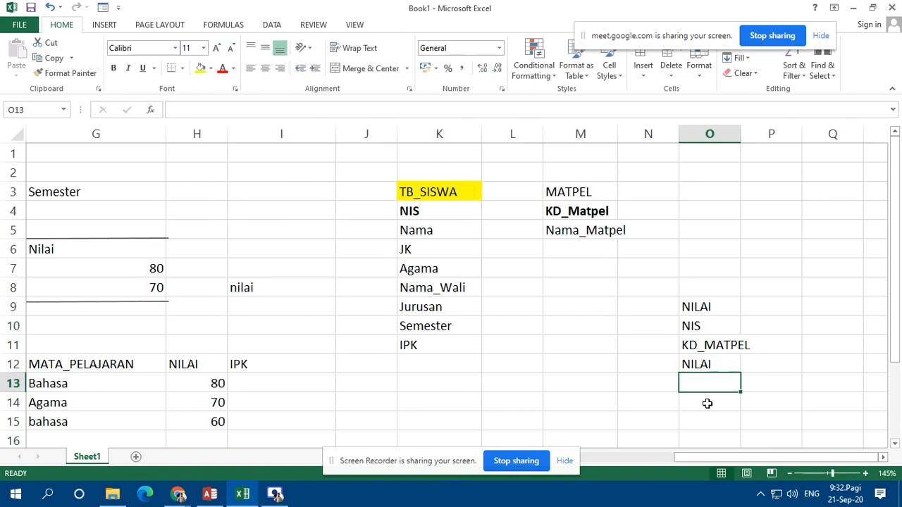
Move the Semester field from K10 in TB_SISWA to O13 at the end of the NILAI table.
{"action": "scroll", "coordinate": [695, 364], "scroll_direction": "down", "scroll_amount": 2}
{"action": "scroll", "coordinate": [694, 353], "scroll_direction": "up", "scroll_amount": 2}
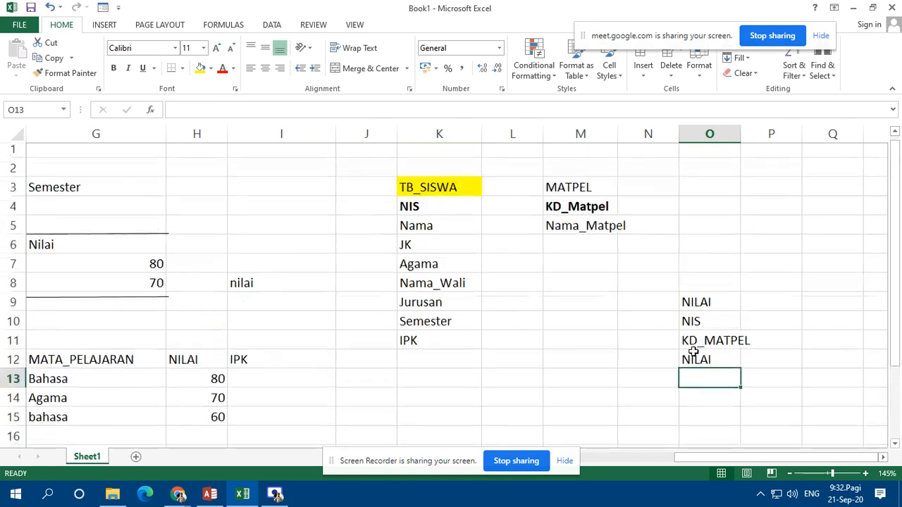
{"action": "scroll", "coordinate": [695, 355], "scroll_direction": "down", "scroll_amount": 1}
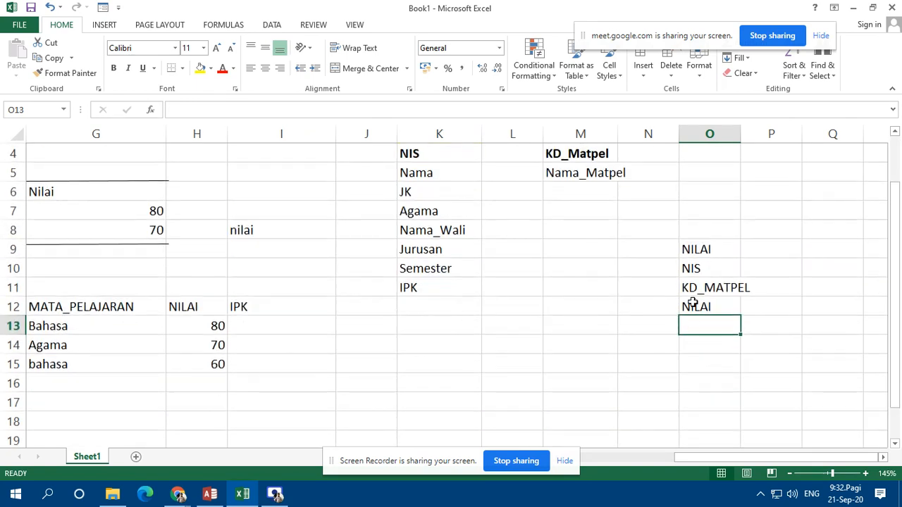
{"action": "left_click", "coordinate": [453, 269]}
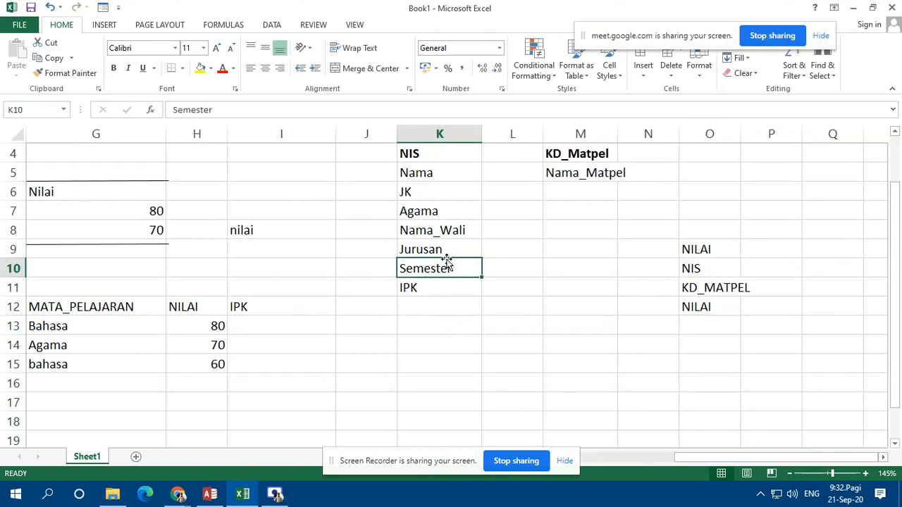
{"action": "left_click_drag", "start_coordinate": [447, 263], "coordinate": [721, 321]}
Move IPK from K11 up to K10 directly below Jurusan, and select the NILAI heading in O9.
{"action": "left_click", "coordinate": [421, 282]}
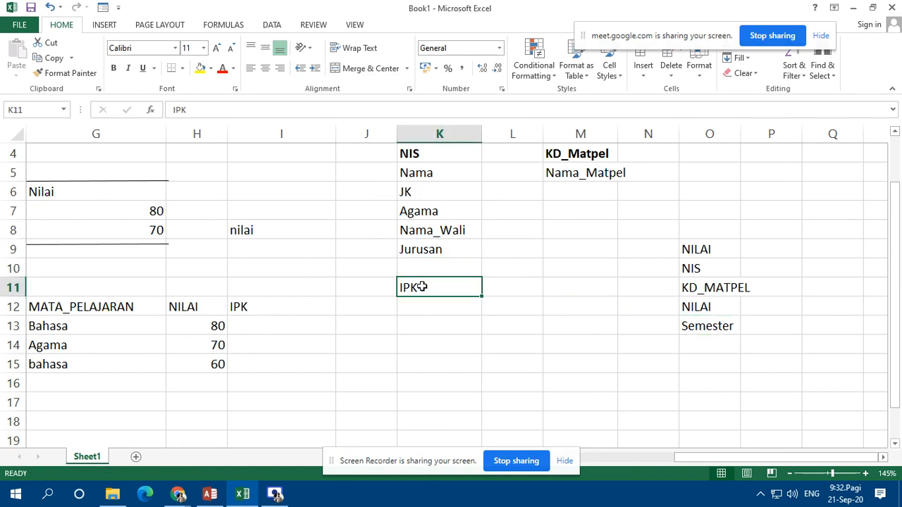
{"action": "mouse_move", "coordinate": [423, 282]}
{"action": "left_mouse_down"}
{"action": "mouse_move", "coordinate": [428, 264]}
{"action": "mouse_move", "coordinate": [427, 279]}
{"action": "left_mouse_up"}
{"action": "left_click", "coordinate": [531, 322]}
{"action": "scroll", "coordinate": [671, 294], "scroll_direction": "up", "scroll_amount": 1}
{"action": "left_click", "coordinate": [707, 303]}
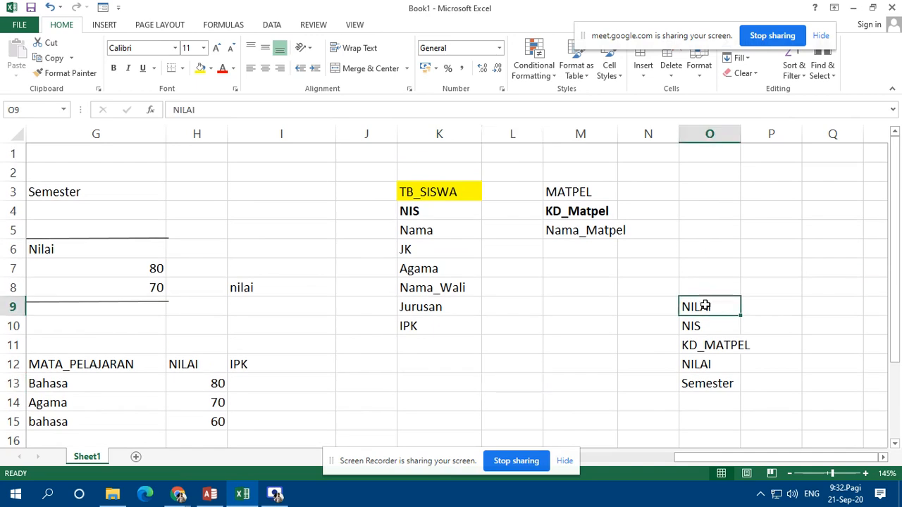
Fill the NILAI heading in O9 and the MATPEL heading in M3 with yellow.
{"action": "left_click", "coordinate": [204, 73]}
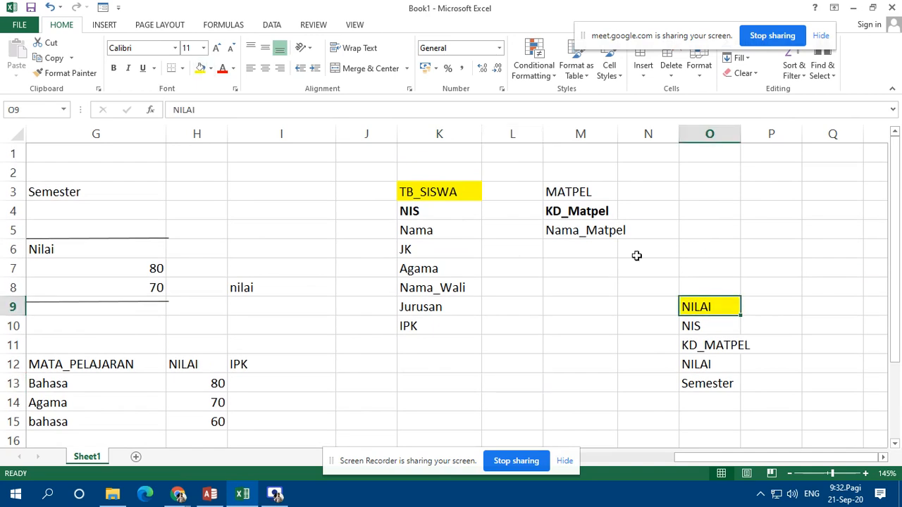
{"action": "left_click", "coordinate": [611, 193]}
{"action": "left_click", "coordinate": [201, 68]}
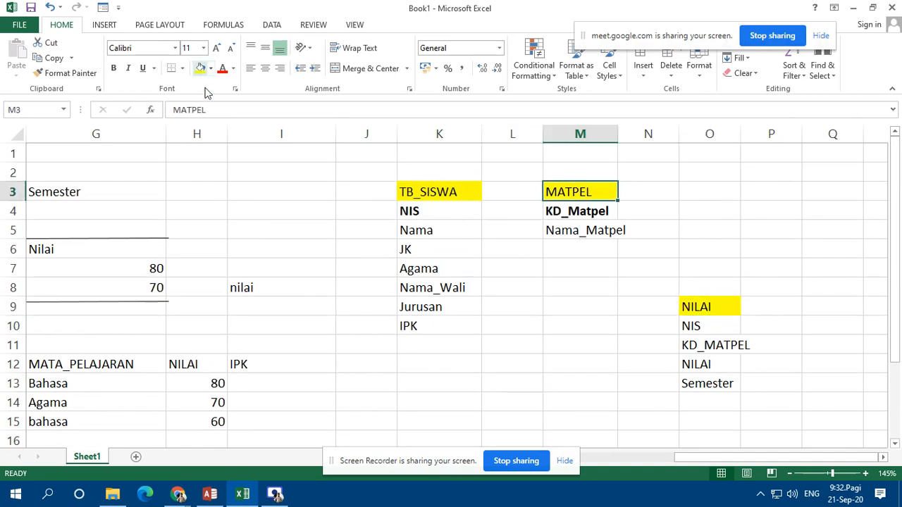
{"action": "left_click", "coordinate": [570, 341]}
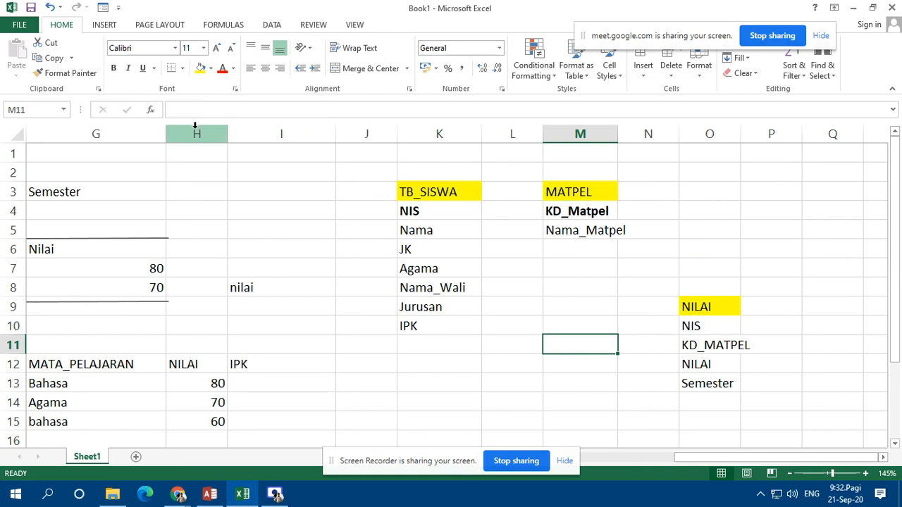
Draw an elbow arrow connector from NIS in TB_SISWA to NIS in the NILAI table, with its vertical segment in column L.
{"action": "left_click", "coordinate": [110, 27]}
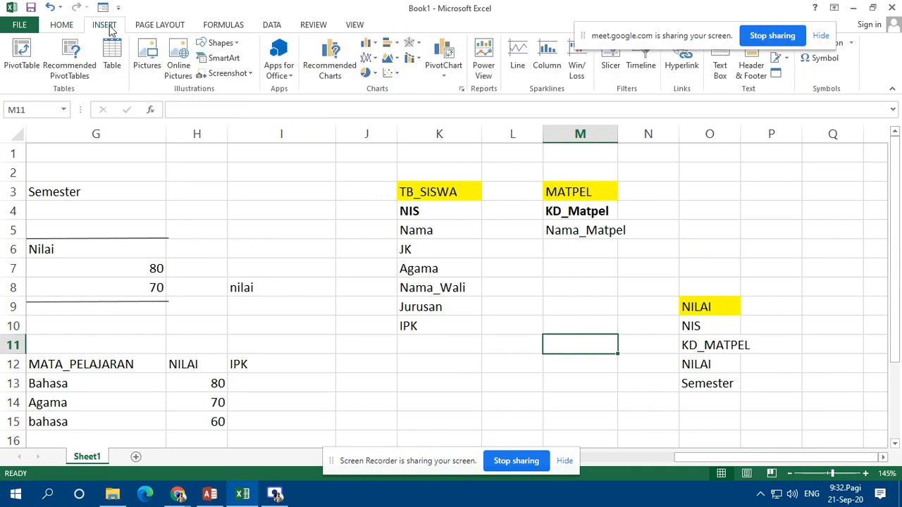
{"action": "left_click", "coordinate": [219, 43]}
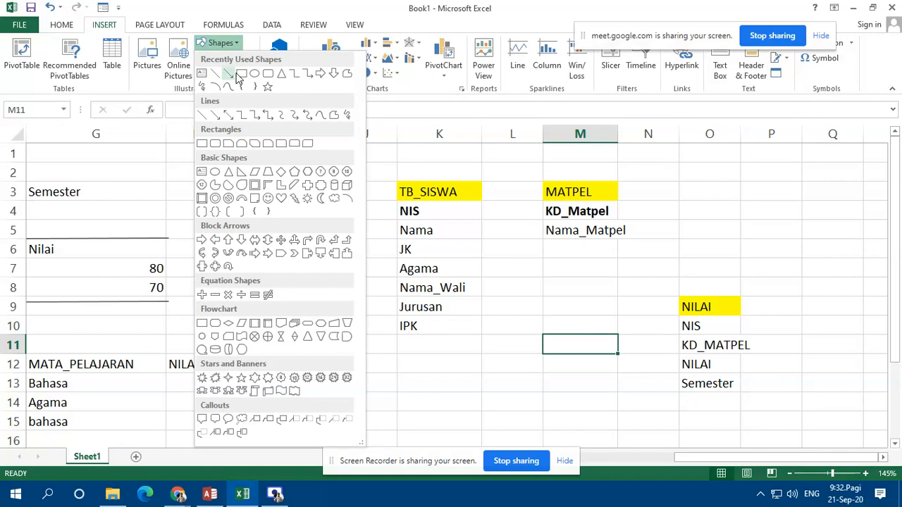
{"action": "left_click", "coordinate": [308, 73]}
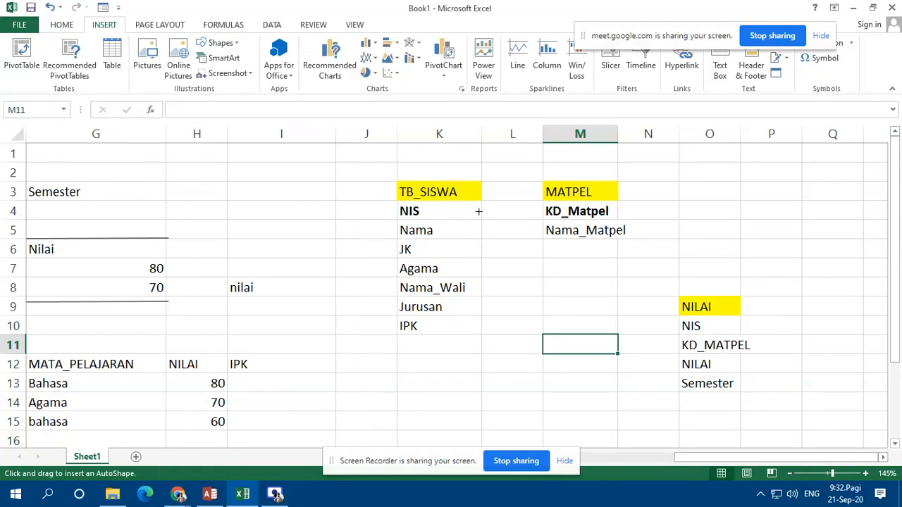
{"action": "mouse_move", "coordinate": [485, 215]}
{"action": "left_mouse_down"}
{"action": "mouse_move", "coordinate": [508, 272]}
{"action": "mouse_move", "coordinate": [602, 323]}
{"action": "mouse_move", "coordinate": [670, 324]}
{"action": "left_mouse_up"}
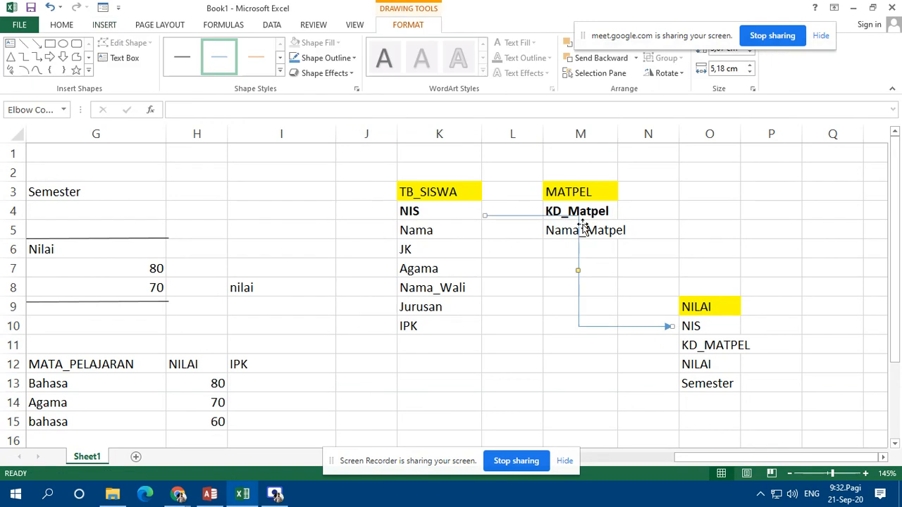
{"action": "left_click_drag", "start_coordinate": [576, 272], "coordinate": [528, 278]}
Label the NIS relationship one-to-many by entering 1 in L4 and N in P10.
{"action": "left_click", "coordinate": [493, 205]}
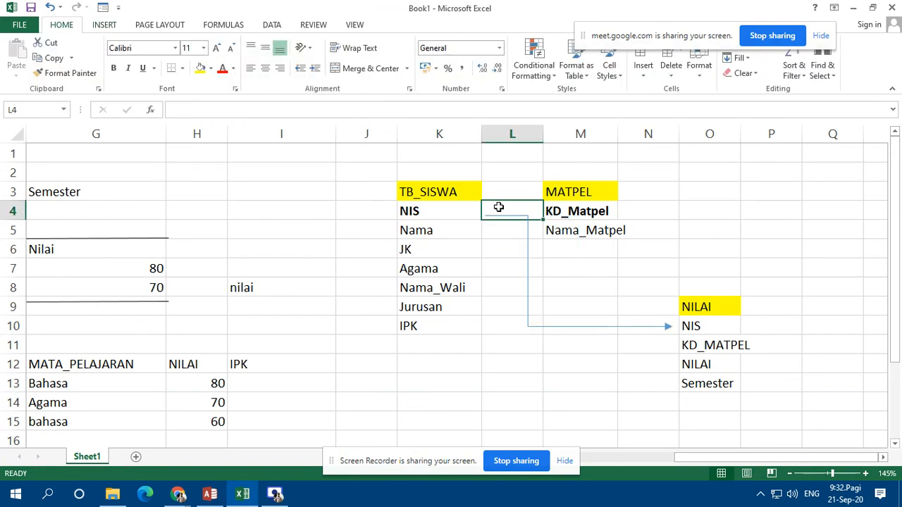
{"action": "type", "text": "1"}
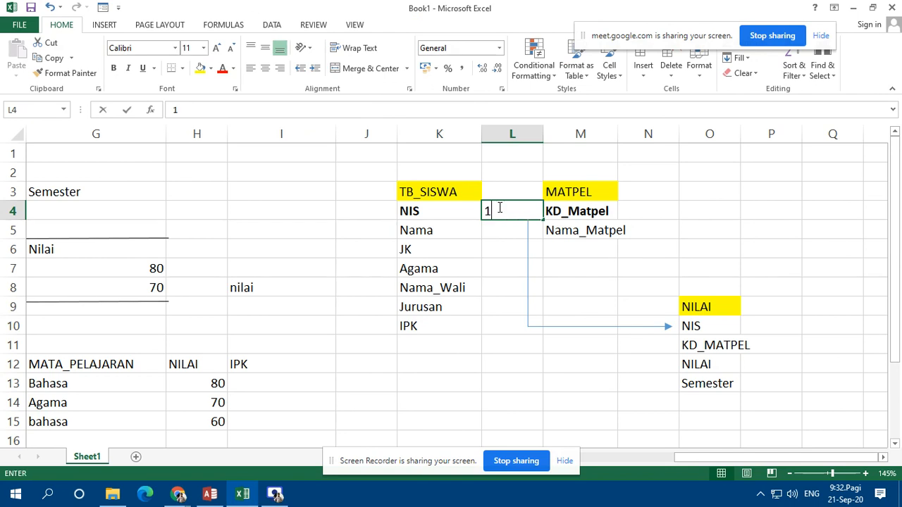
{"action": "key", "text": "Return"}
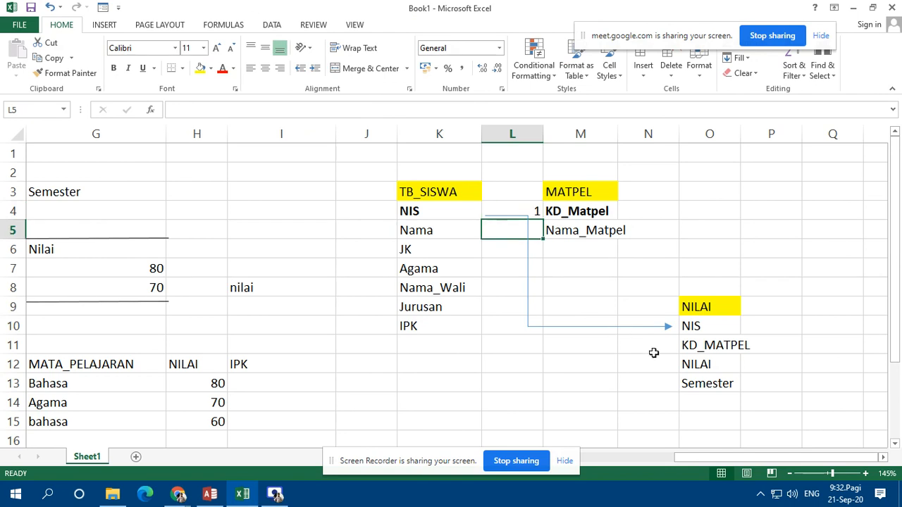
{"action": "left_click", "coordinate": [759, 325]}
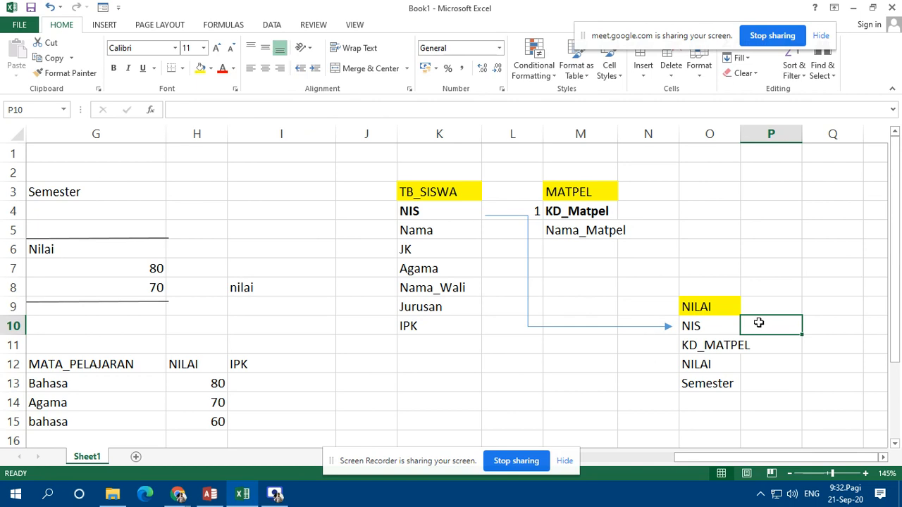
{"action": "type", "text": "N"}
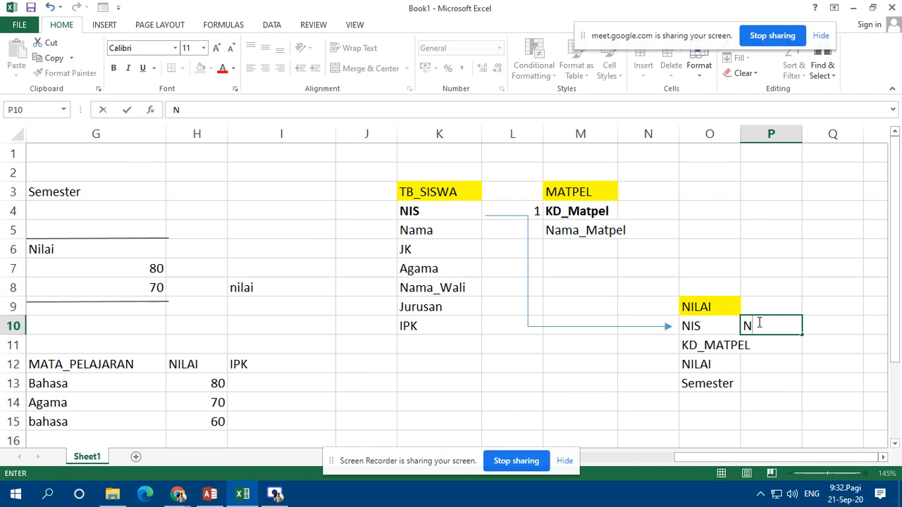
{"action": "key", "text": "Return"}
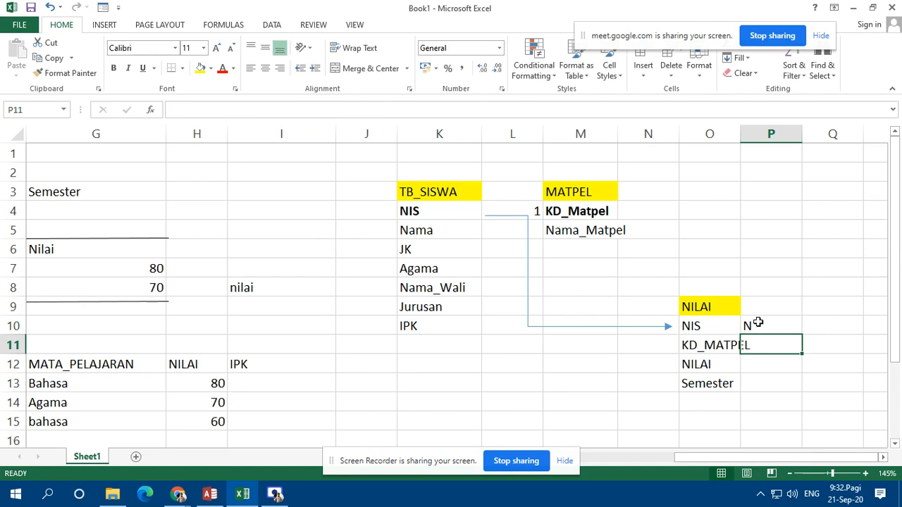
Draw an elbow arrow connector from KD_Matpel in MATPEL down to beside KD_MATPEL in the NILAI table.
{"action": "left_click", "coordinate": [104, 26]}
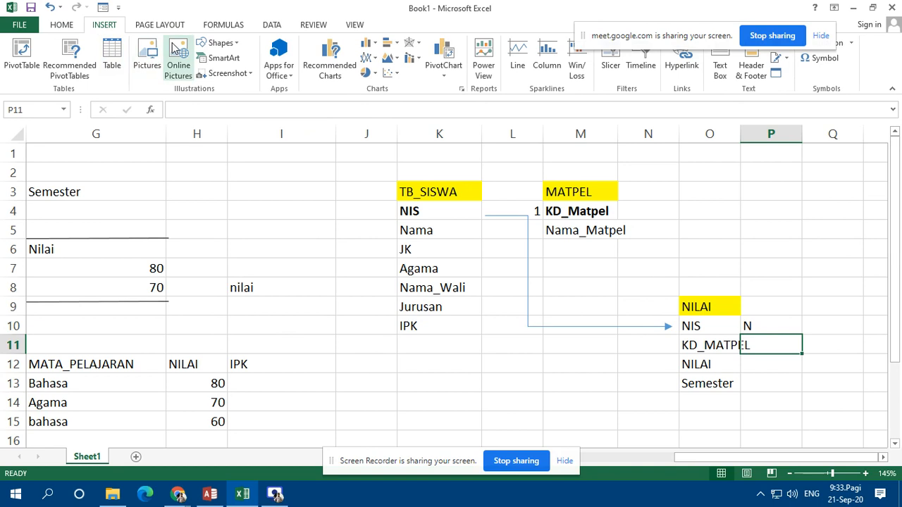
{"action": "left_click", "coordinate": [221, 43]}
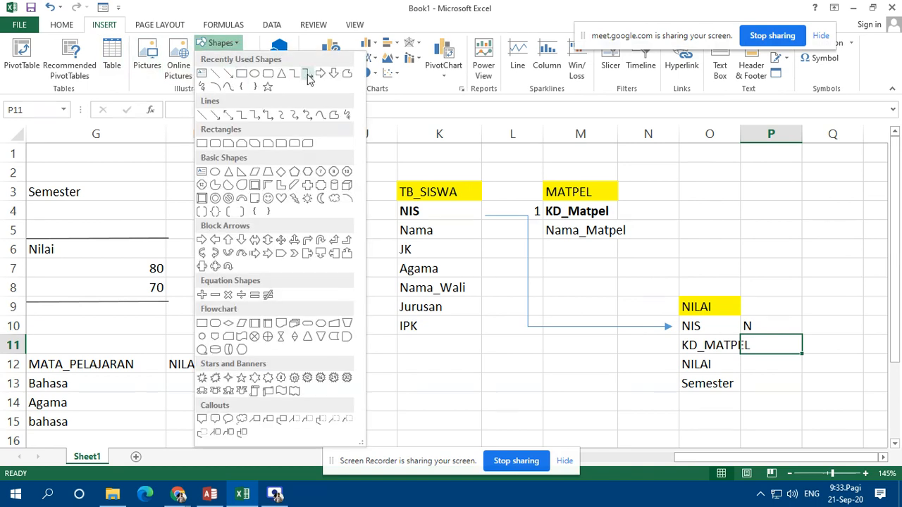
{"action": "left_click", "coordinate": [308, 76]}
{"action": "mouse_move", "coordinate": [638, 214]}
{"action": "left_mouse_down"}
{"action": "mouse_move", "coordinate": [661, 294]}
{"action": "mouse_move", "coordinate": [660, 334]}
{"action": "mouse_move", "coordinate": [650, 345]}
{"action": "left_mouse_up"}
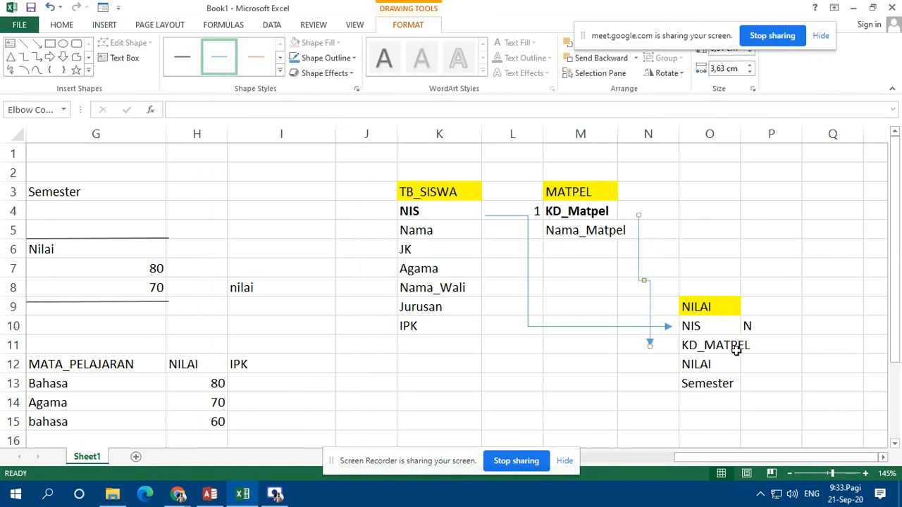
Label the KD_Matpel relationship one-to-many by entering 1 in N4 and n in N11.
{"action": "left_click", "coordinate": [660, 218]}
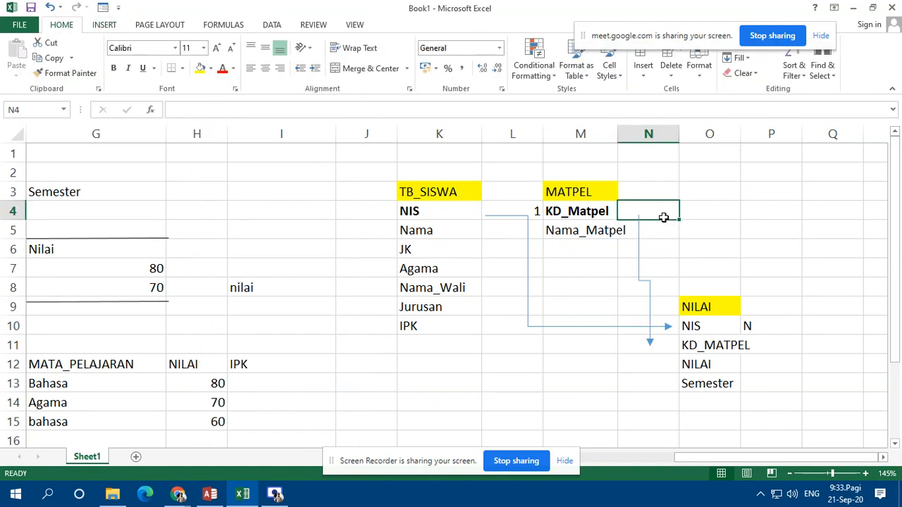
{"action": "type", "text": "1"}
{"action": "key", "text": "Return"}
{"action": "left_click", "coordinate": [638, 347]}
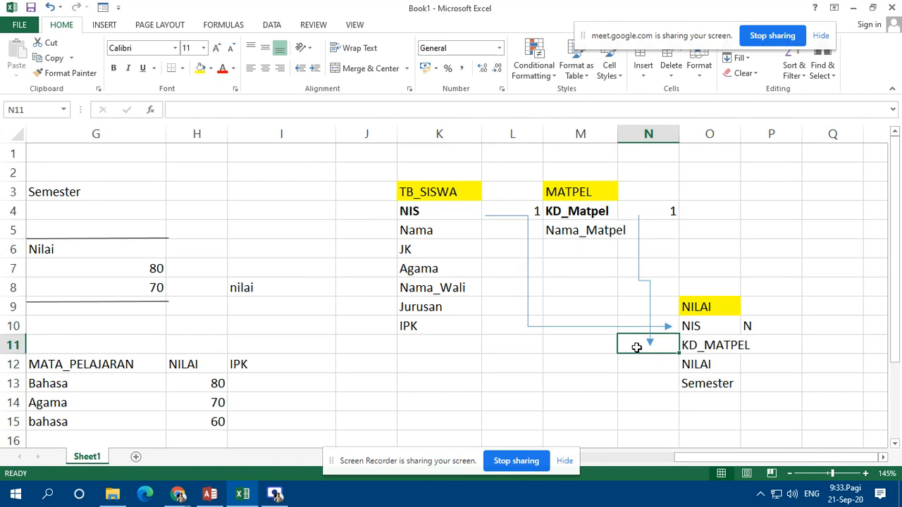
{"action": "type", "text": "n"}
{"action": "key", "text": "Return"}
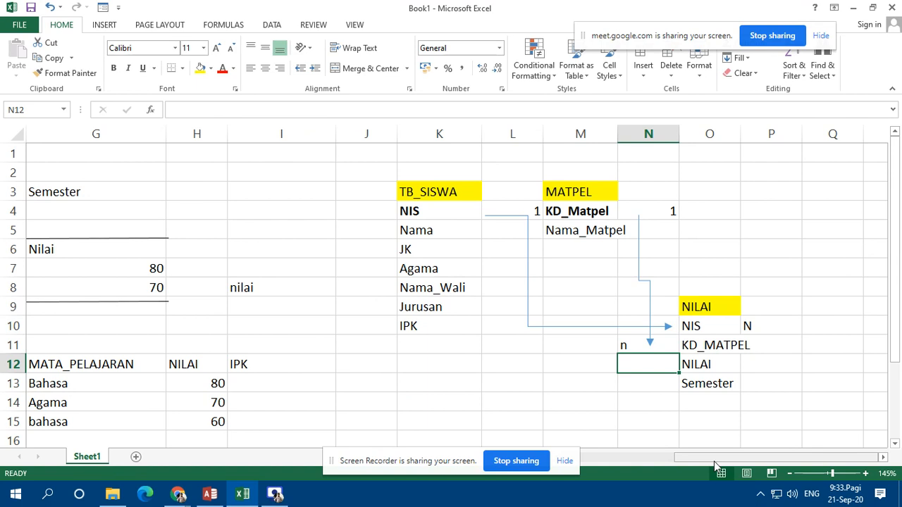
{"action": "mouse_move", "coordinate": [714, 461]}
{"action": "left_mouse_down"}
{"action": "mouse_move", "coordinate": [657, 460]}
{"action": "mouse_move", "coordinate": [715, 460]}
{"action": "left_mouse_up"}
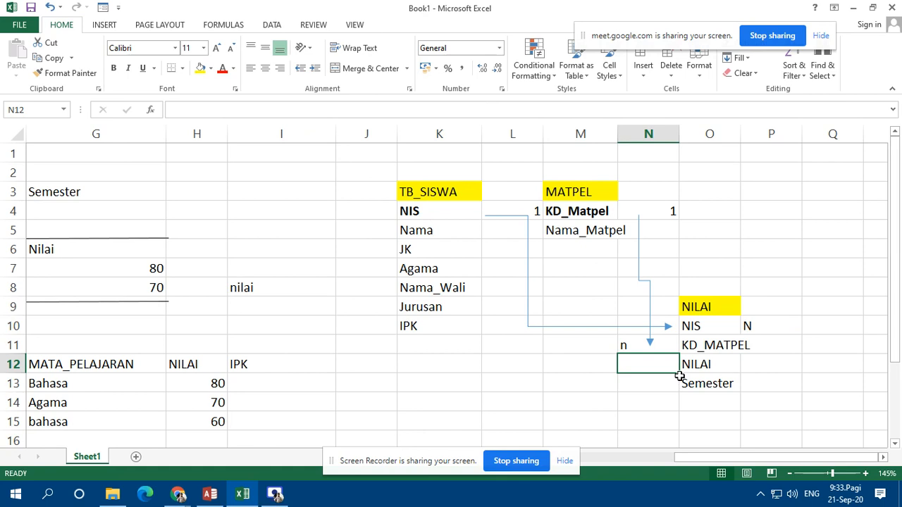
{"action": "left_click", "coordinate": [435, 345]}
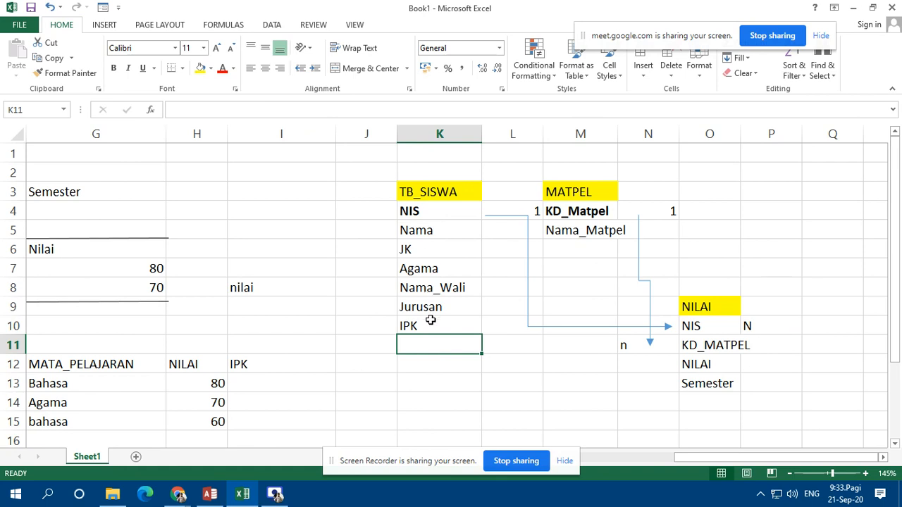
{"action": "scroll", "coordinate": [432, 324], "scroll_direction": "down", "scroll_amount": 1}
{"action": "scroll", "coordinate": [433, 329], "scroll_direction": "up", "scroll_amount": 1}
{"action": "mouse_move", "coordinate": [681, 457]}
{"action": "left_mouse_down"}
{"action": "mouse_move", "coordinate": [649, 463]}
{"action": "mouse_move", "coordinate": [693, 463]}
{"action": "left_mouse_up"}
{"action": "left_click", "coordinate": [580, 265]}
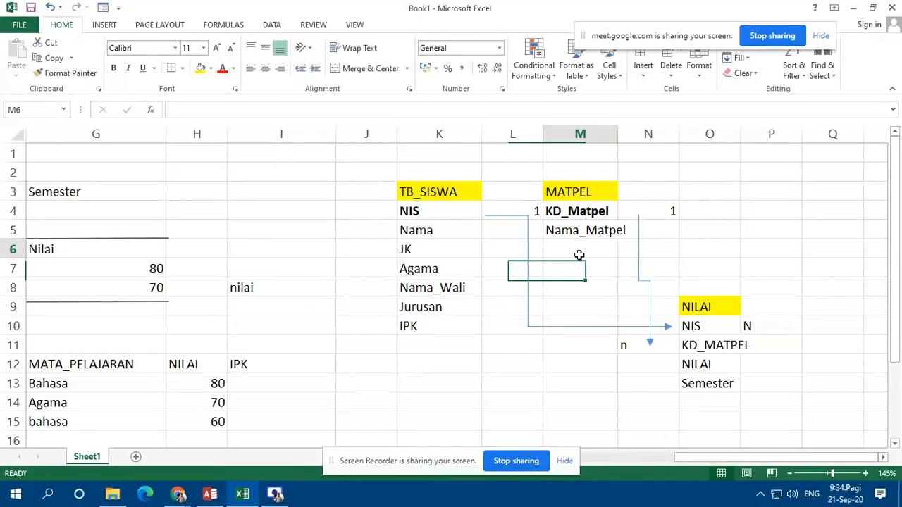
{"action": "left_click", "coordinate": [579, 255]}
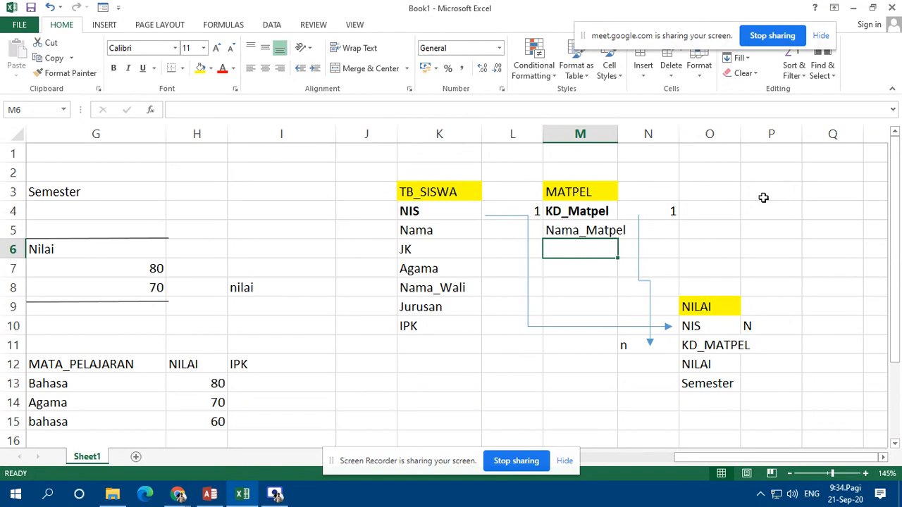
{"action": "left_click_drag", "start_coordinate": [766, 198], "coordinate": [828, 276]}
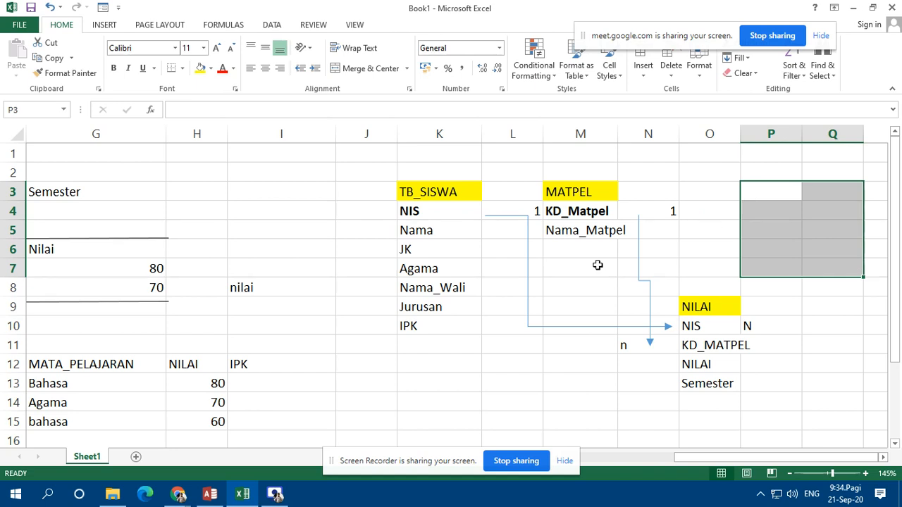
{"action": "left_click", "coordinate": [587, 381]}
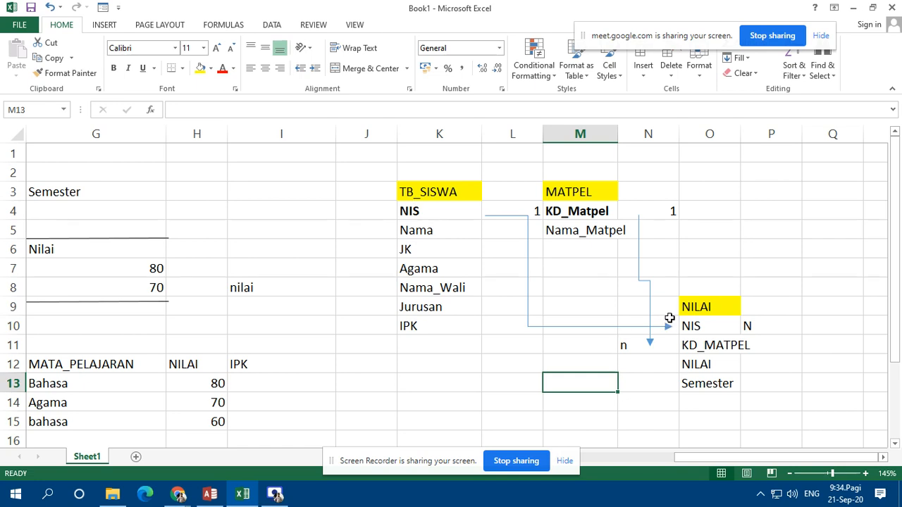
Switch to Microsoft Access and start a new blank desktop database.
{"action": "mouse_move", "coordinate": [211, 495]}
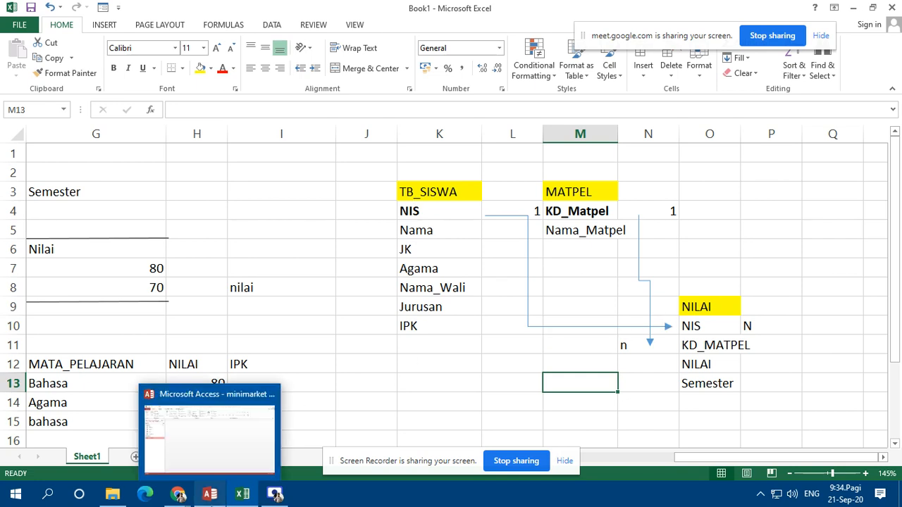
{"action": "left_click", "coordinate": [208, 495]}
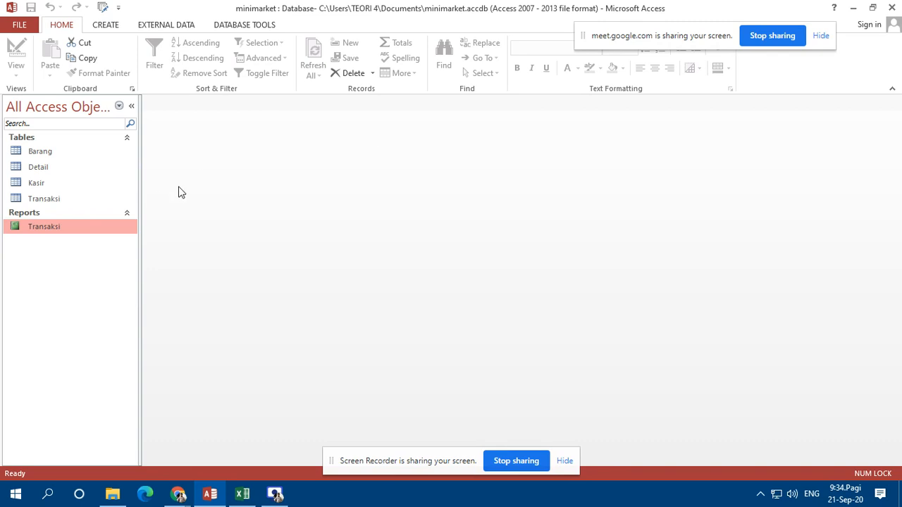
{"action": "left_click", "coordinate": [20, 25]}
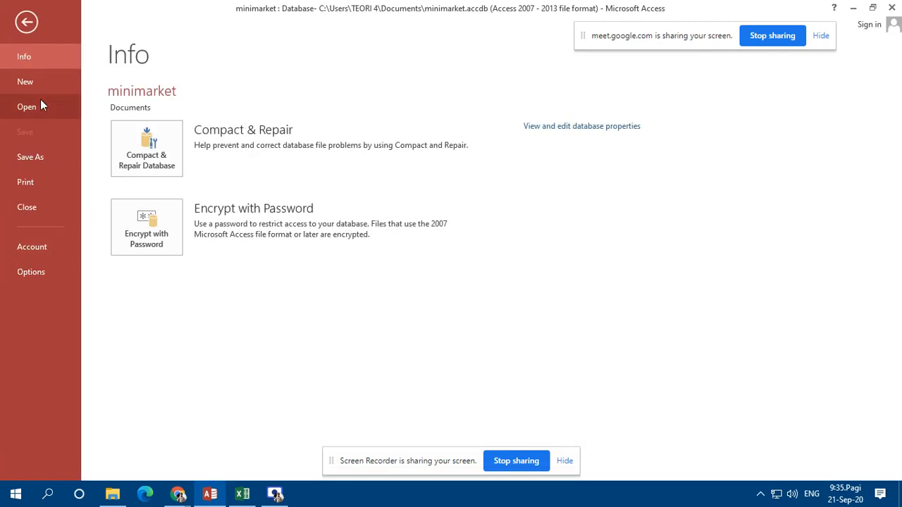
{"action": "left_click", "coordinate": [25, 82]}
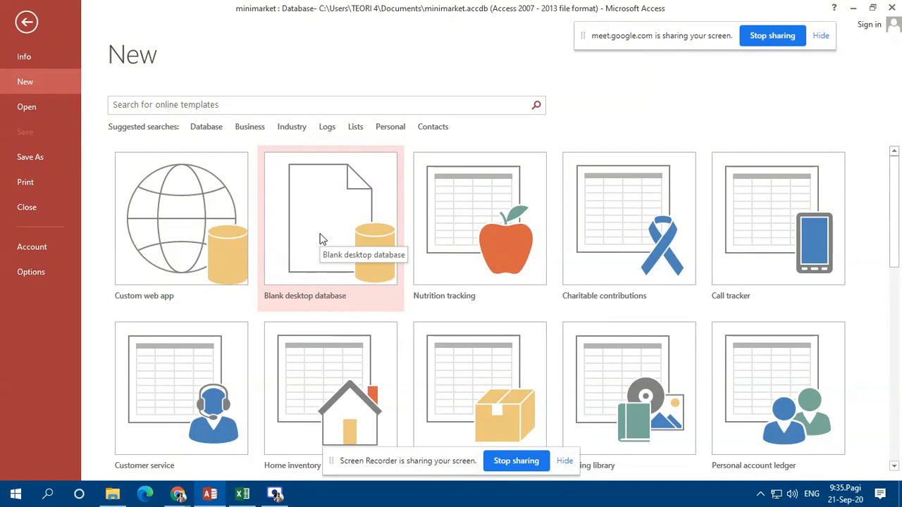
{"action": "left_click", "coordinate": [320, 239]}
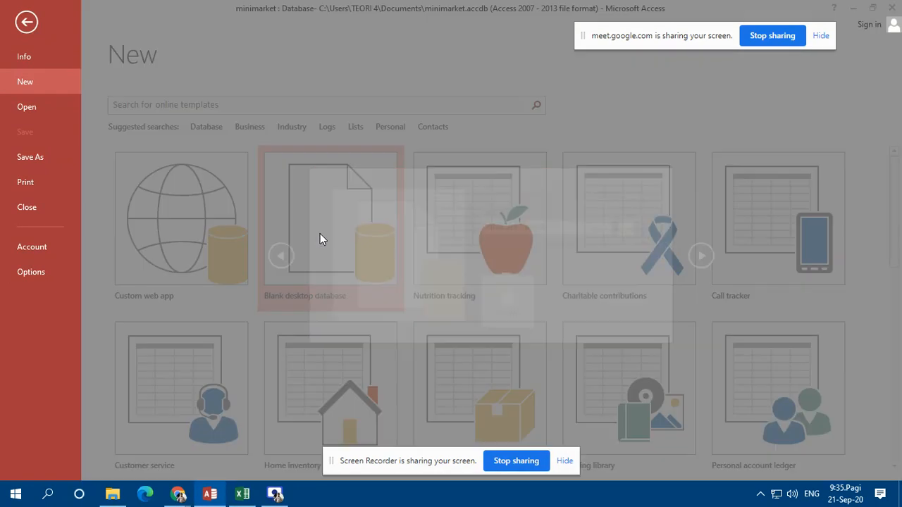
Name the new database file Sekolah and create it.
{"action": "left_click", "coordinate": [525, 226]}
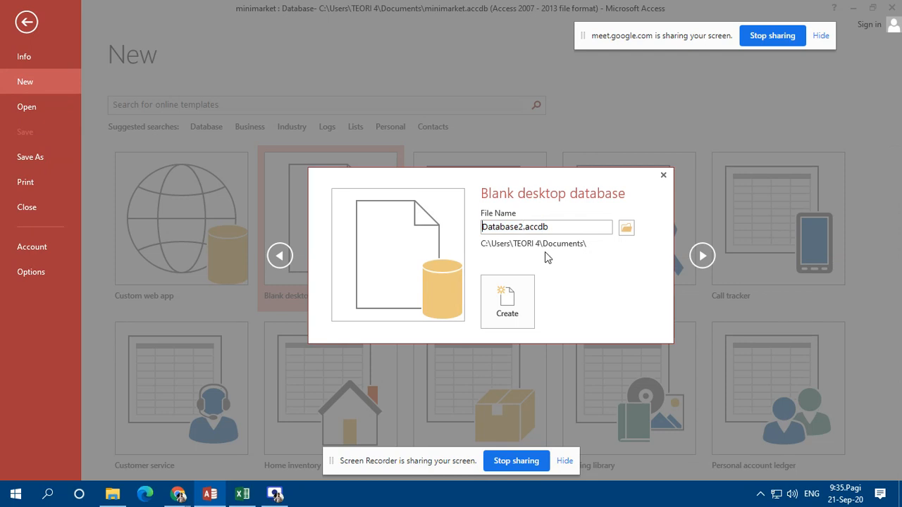
{"action": "key", "text": "shift+Right"}
{"action": "key", "text": "shift+Right"}
{"action": "key", "text": "shift+Right"}
{"action": "key", "text": "shift+Right"}
{"action": "key", "text": "shift+Right"}
{"action": "key", "text": "shift+Right"}
{"action": "key", "text": "shift+Right"}
{"action": "key", "text": "shift+Right"}
{"action": "type", "text": "Sekolah"}
{"action": "key", "text": "Return"}
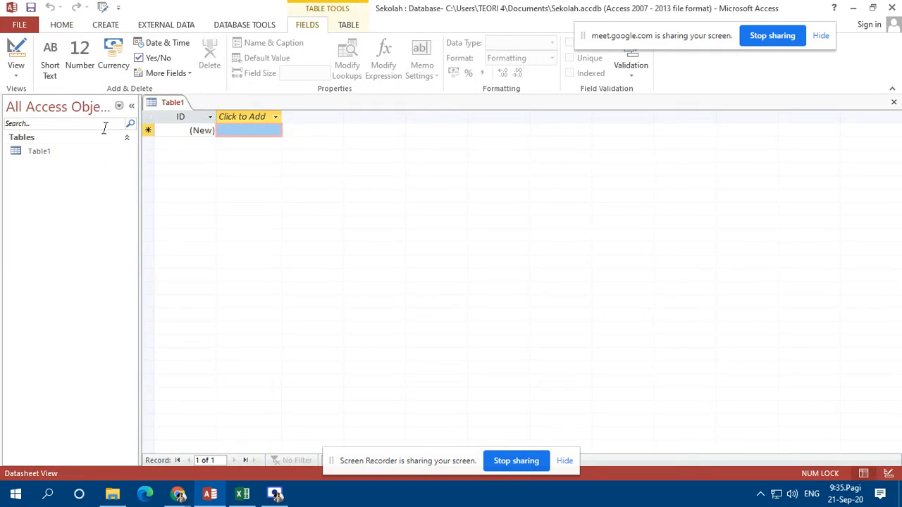
Switch Table1 to Design View, saving the table under the name SIswa.
{"action": "left_click", "coordinate": [16, 56]}
{"action": "left_click", "coordinate": [409, 173]}
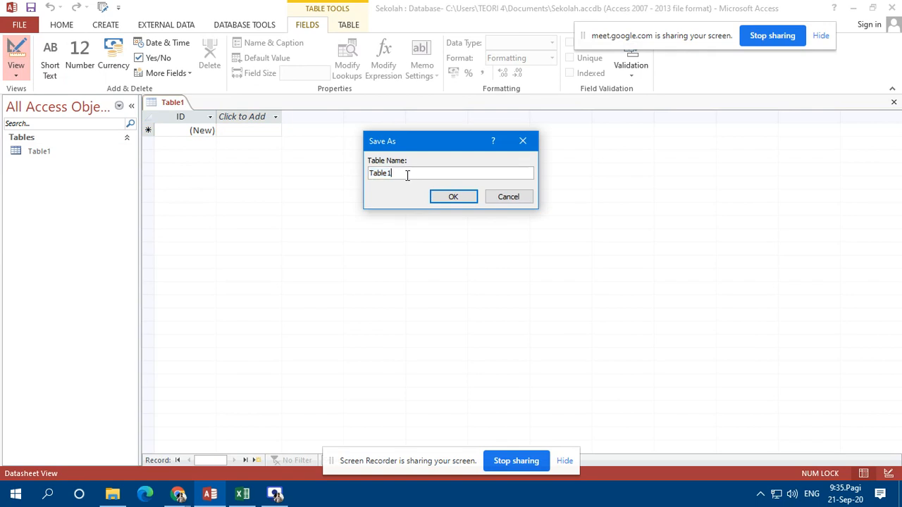
{"action": "left_click_drag", "start_coordinate": [409, 174], "coordinate": [358, 176]}
{"action": "type", "text": "SIswa"}
{"action": "key", "text": "Return"}
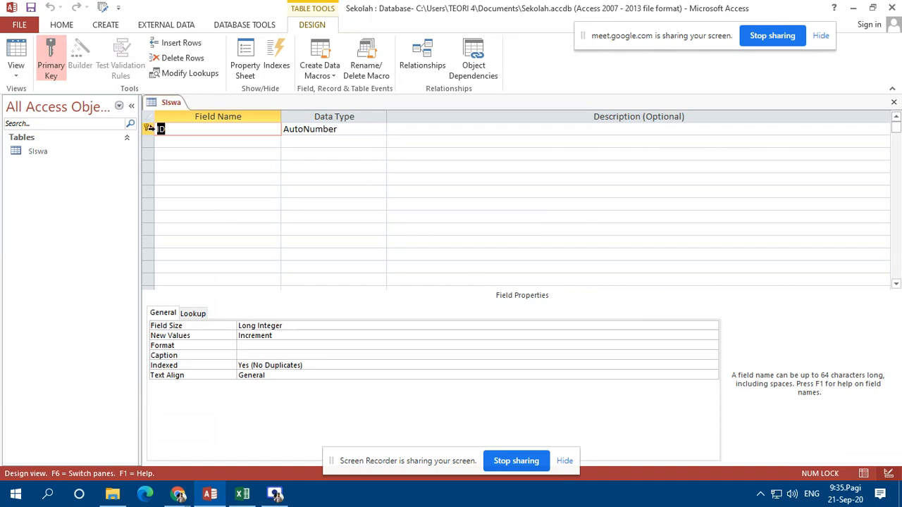
Remove the primary key from the default ID field and delete that field from the table design.
{"action": "left_click", "coordinate": [115, 117]}
{"action": "left_click", "coordinate": [149, 129]}
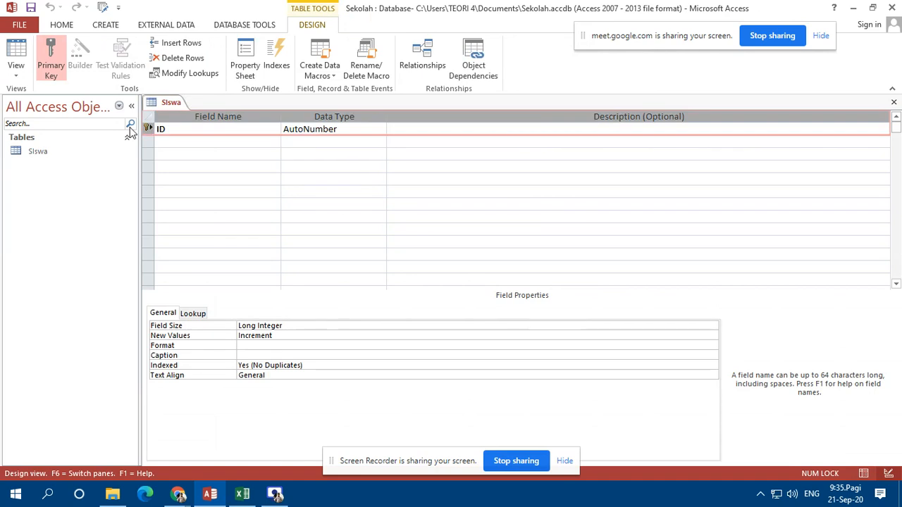
{"action": "left_click", "coordinate": [51, 58]}
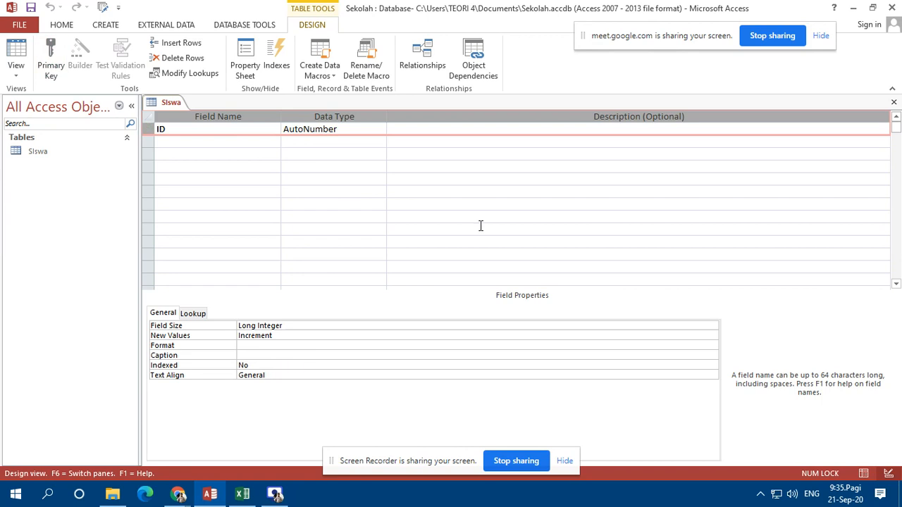
{"action": "key", "text": "Delete"}
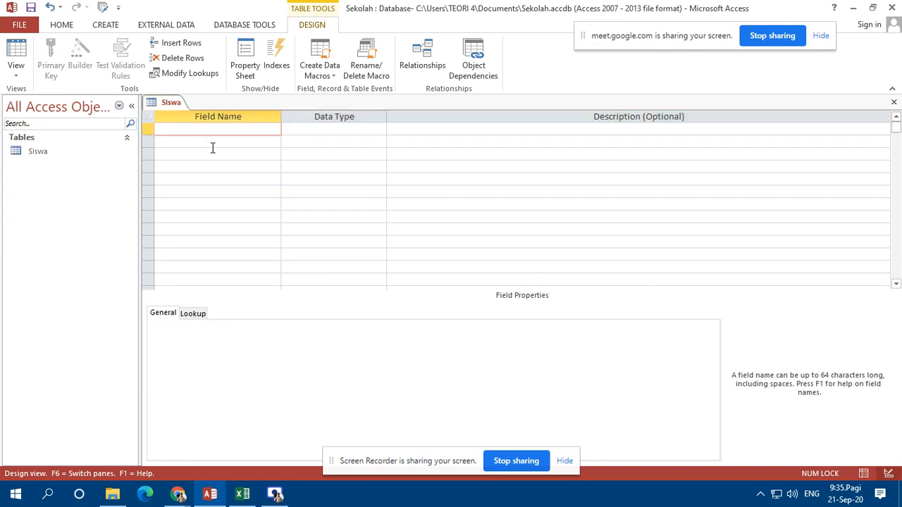
Add a Short Text field NIS with field size 5 and make it the primary key.
{"action": "type", "text": "BIS"}
{"action": "key", "text": "BackSpace"}
{"action": "key", "text": "BackSpace"}
{"action": "key", "text": "BackSpace"}
{"action": "type", "text": "NIS"}
{"action": "key", "text": "Tab"}
{"action": "left_click_drag", "start_coordinate": [258, 326], "coordinate": [204, 317]}
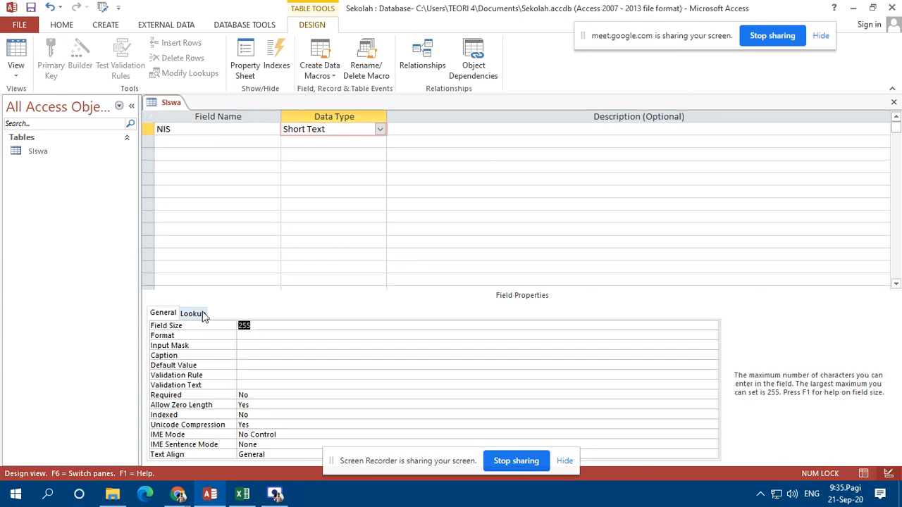
{"action": "type", "text": "5"}
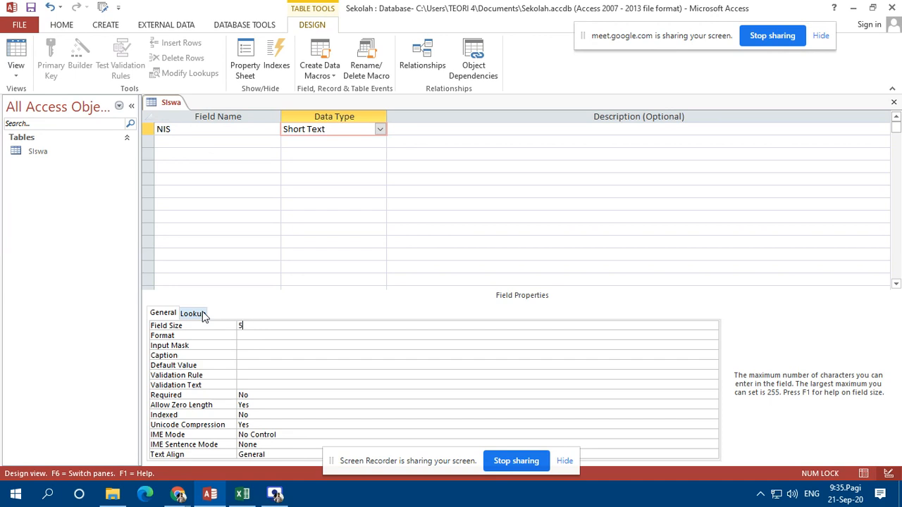
{"action": "left_click", "coordinate": [147, 129]}
{"action": "left_click", "coordinate": [51, 66]}
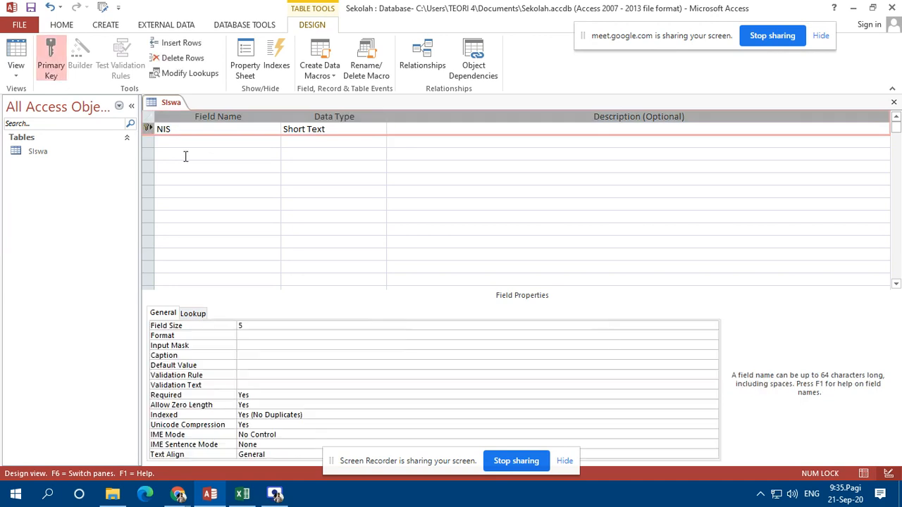
Add a Short Text field Nama_Siswa with field size 50 below NIS.
{"action": "left_click", "coordinate": [232, 144]}
{"action": "type", "text": "Nama_Siswa"}
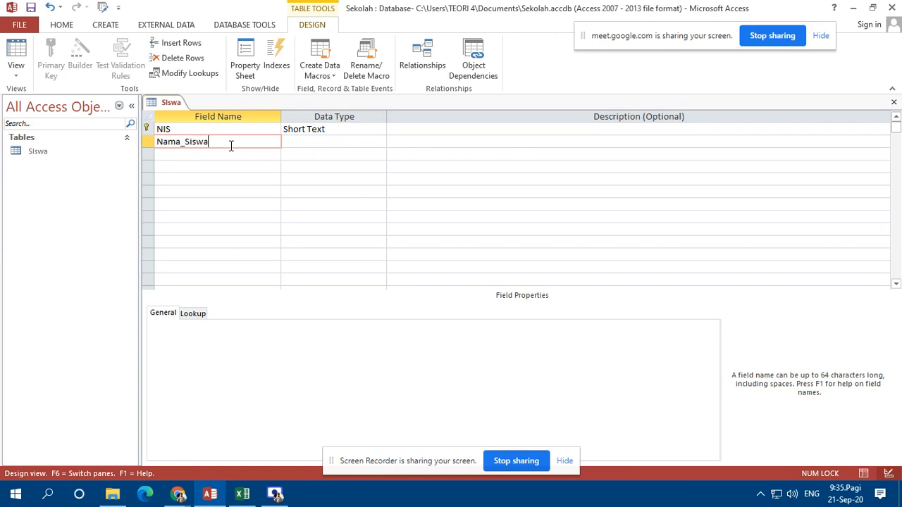
{"action": "key", "text": "Tab"}
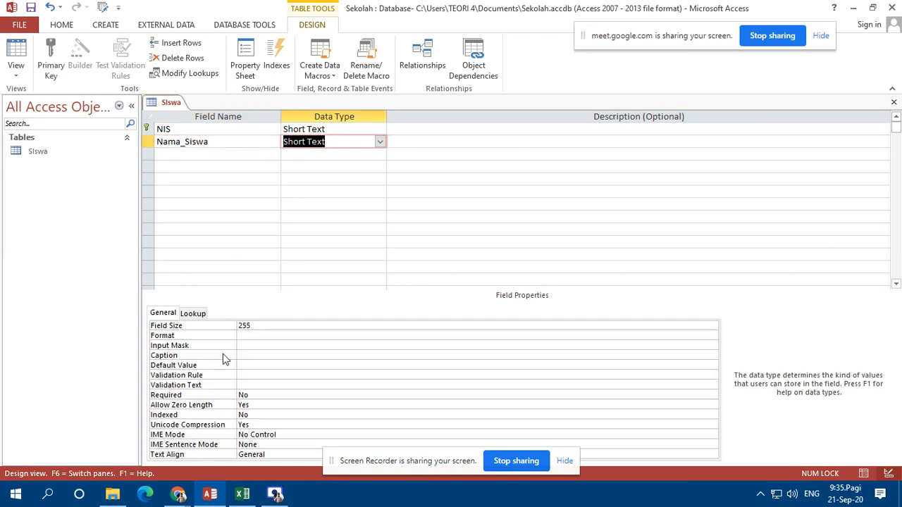
{"action": "left_click", "coordinate": [201, 326]}
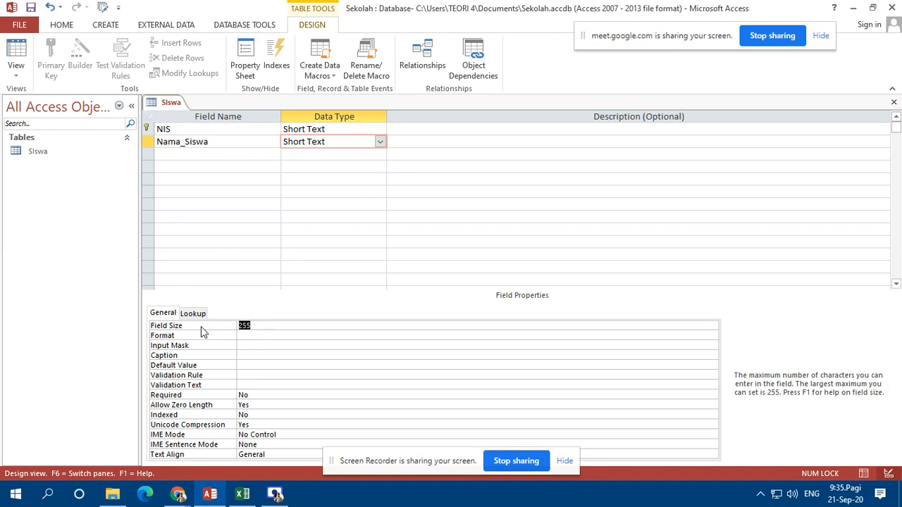
{"action": "type", "text": "50"}
Add a field JK and start the Lookup Wizard for it, choosing to type in the values.
{"action": "left_click", "coordinate": [215, 156]}
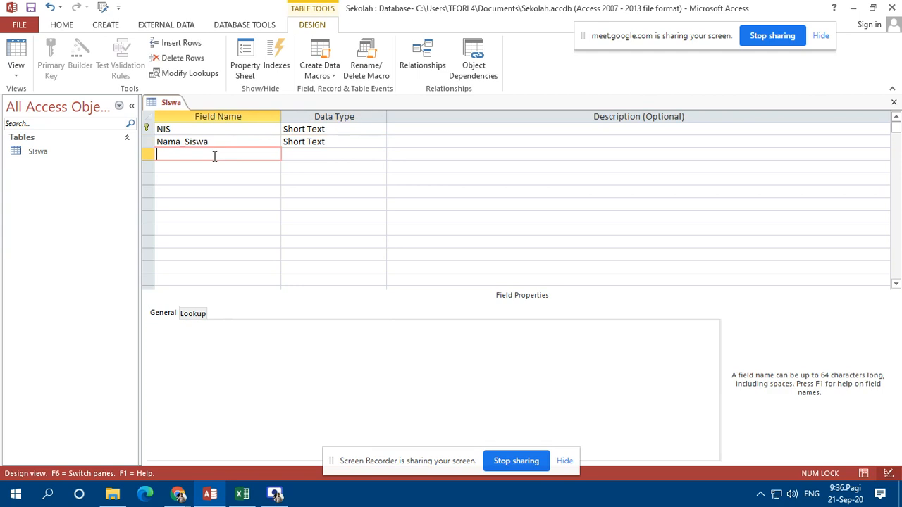
{"action": "type", "text": "JK"}
{"action": "key", "text": "Tab"}
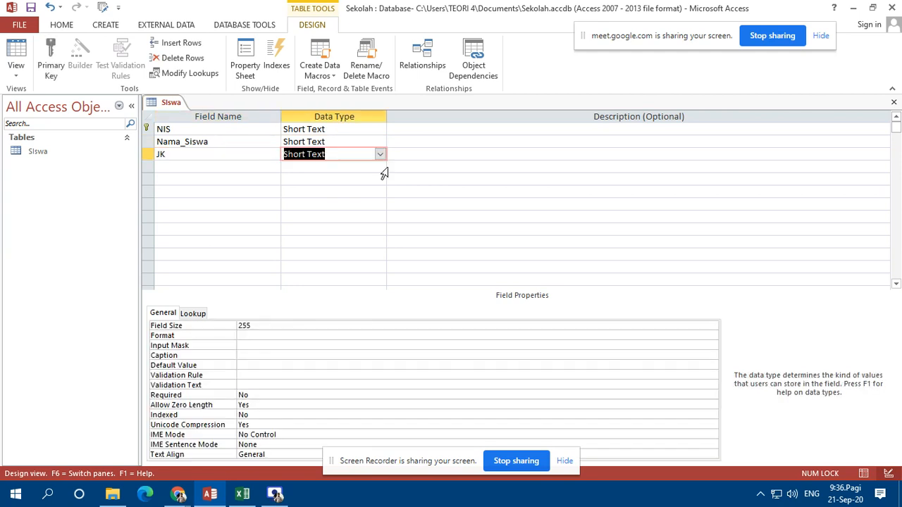
{"action": "left_click", "coordinate": [380, 153]}
{"action": "left_click", "coordinate": [338, 305]}
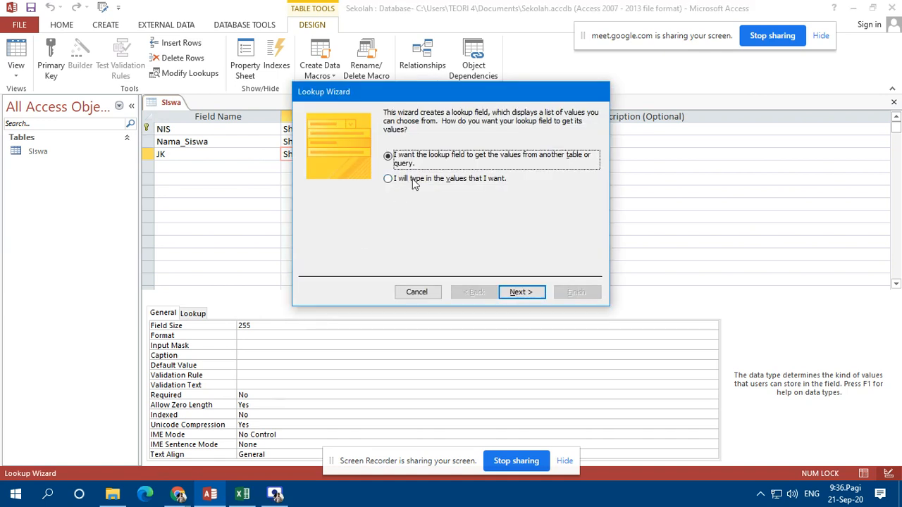
{"action": "left_click", "coordinate": [413, 179]}
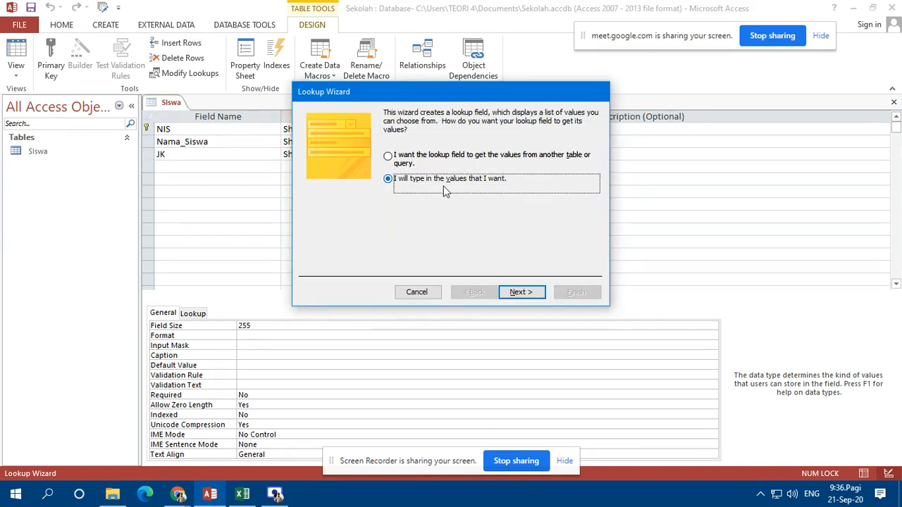
{"action": "left_click", "coordinate": [520, 292]}
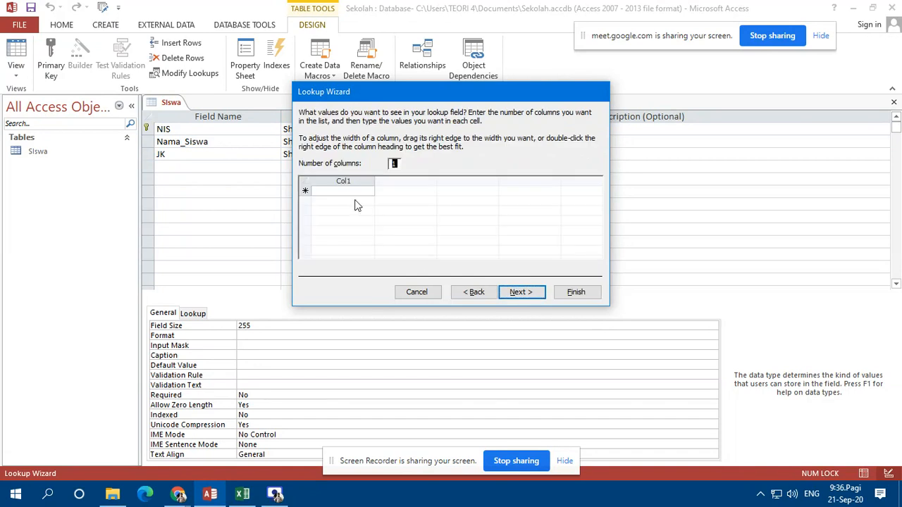
Enter Pria and Wanita as the lookup values for JK and finish the wizard.
{"action": "left_click", "coordinate": [355, 191]}
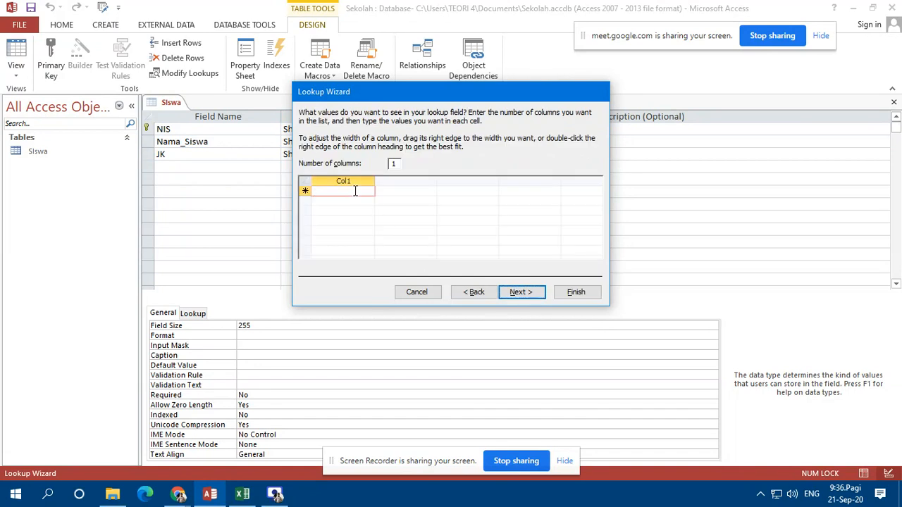
{"action": "type", "text": "Pria"}
{"action": "key", "text": "Return"}
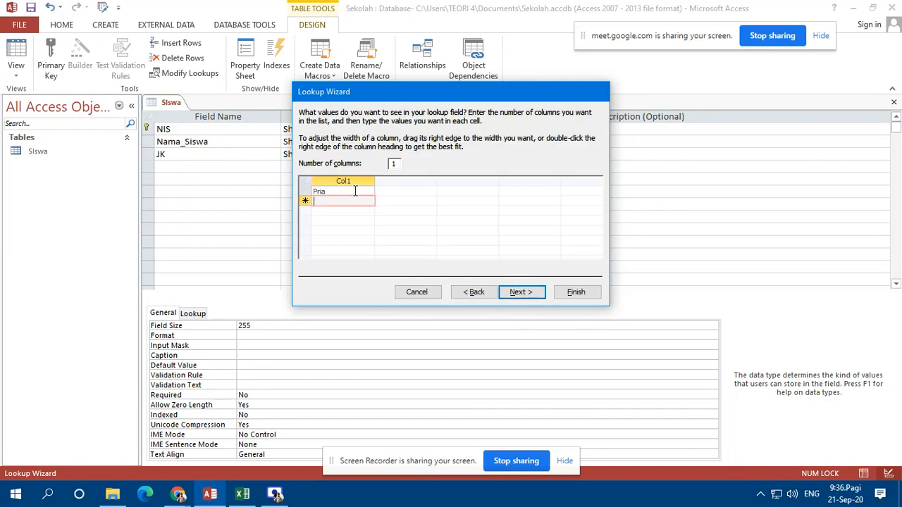
{"action": "type", "text": "W"}
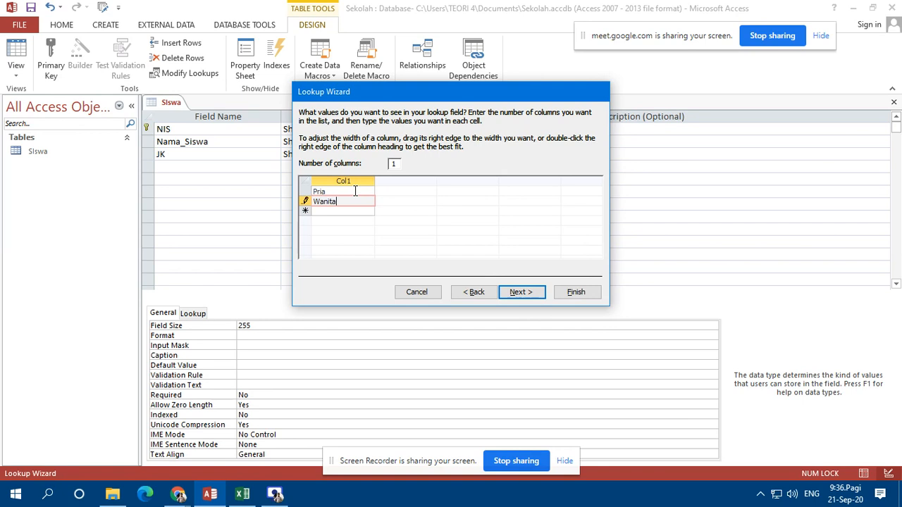
{"action": "type", "text": "anita"}
{"action": "left_click", "coordinate": [521, 292]}
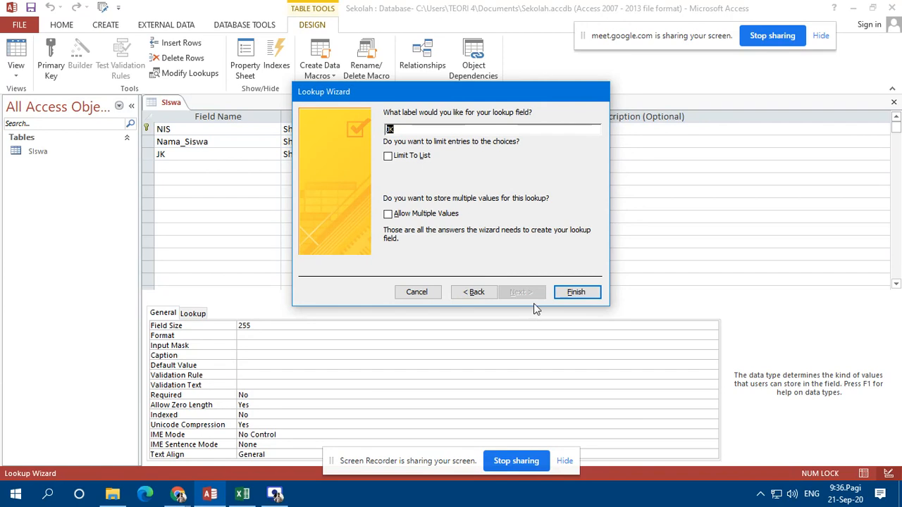
{"action": "left_click", "coordinate": [576, 292]}
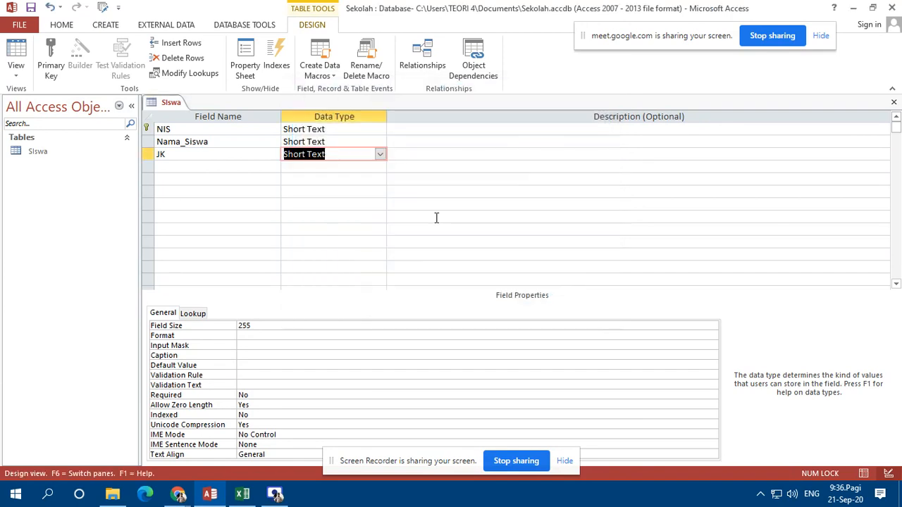
Check the TB_SISWA field list in Excel, then return to Access and add a Short Text field Agama below JK.
{"action": "left_click", "coordinate": [198, 167]}
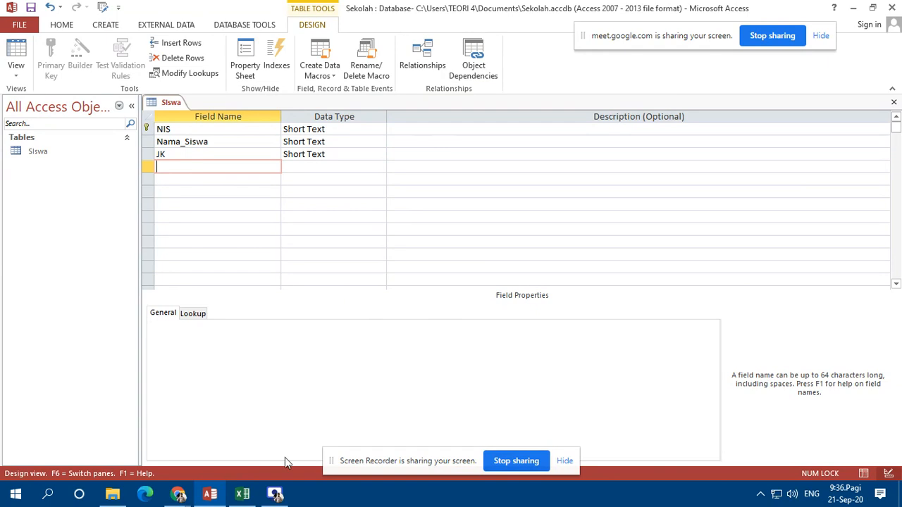
{"action": "left_click", "coordinate": [245, 496]}
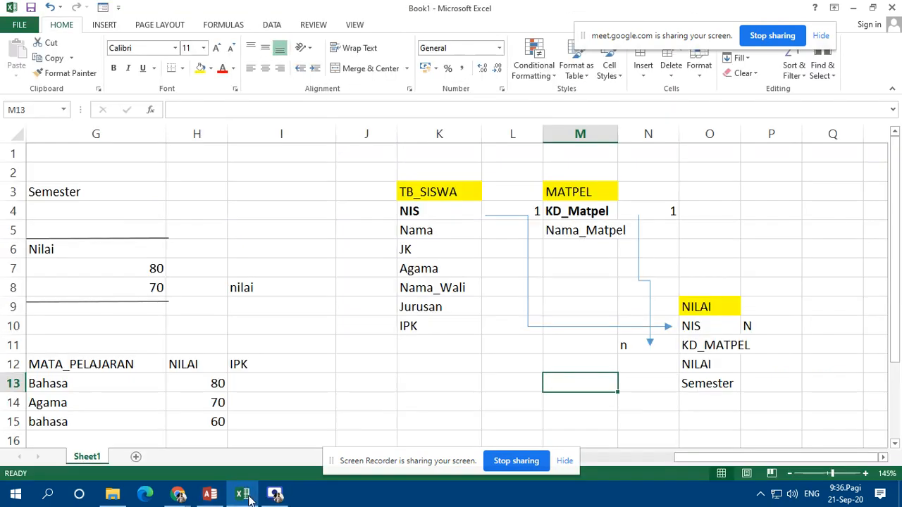
{"action": "mouse_move", "coordinate": [283, 497]}
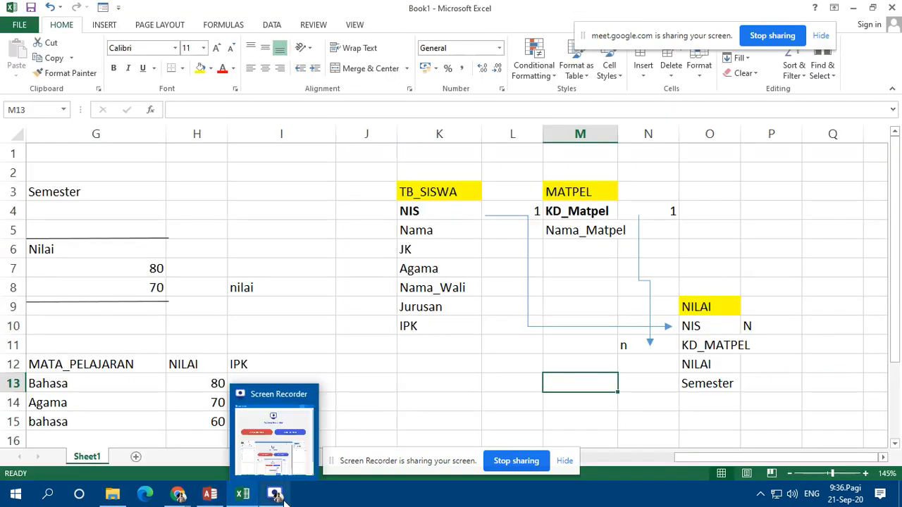
{"action": "left_click", "coordinate": [210, 494]}
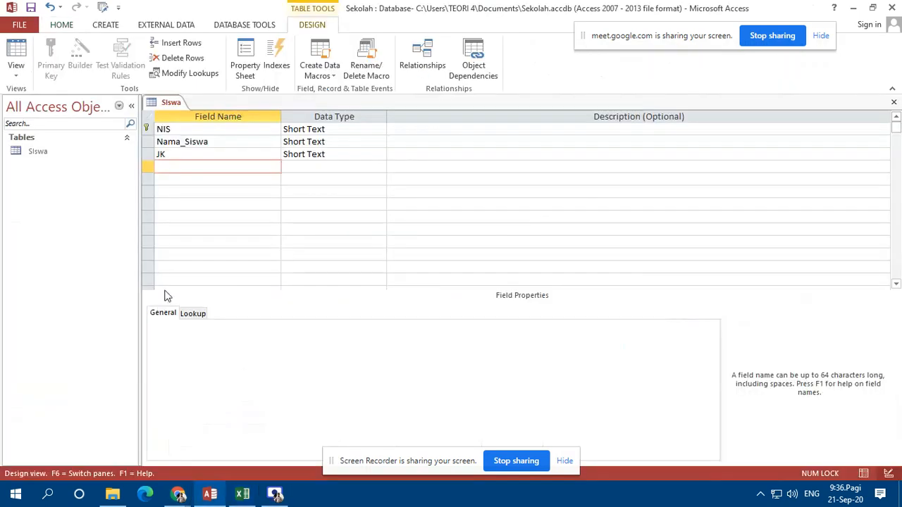
{"action": "type", "text": "Agama"}
{"action": "key", "text": "Tab"}
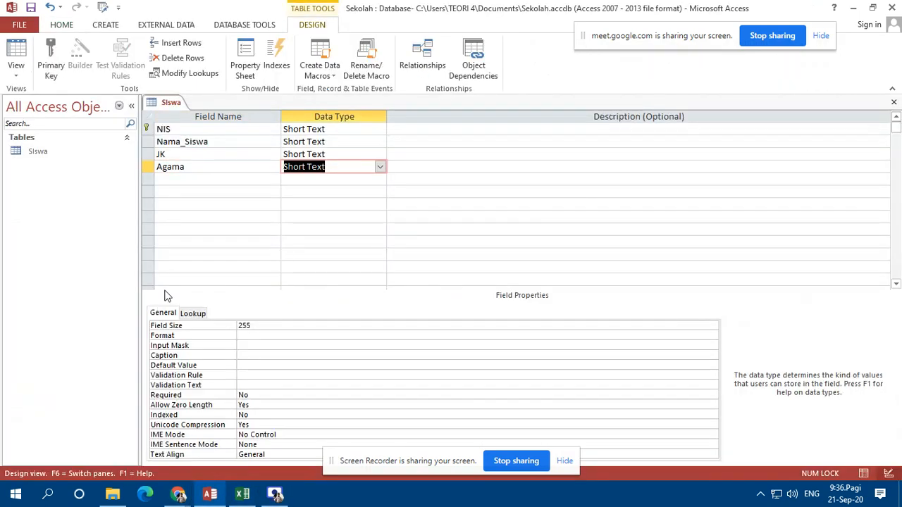
Start the Lookup Wizard for the Agama field, choosing to type in the values.
{"action": "left_click", "coordinate": [379, 167]}
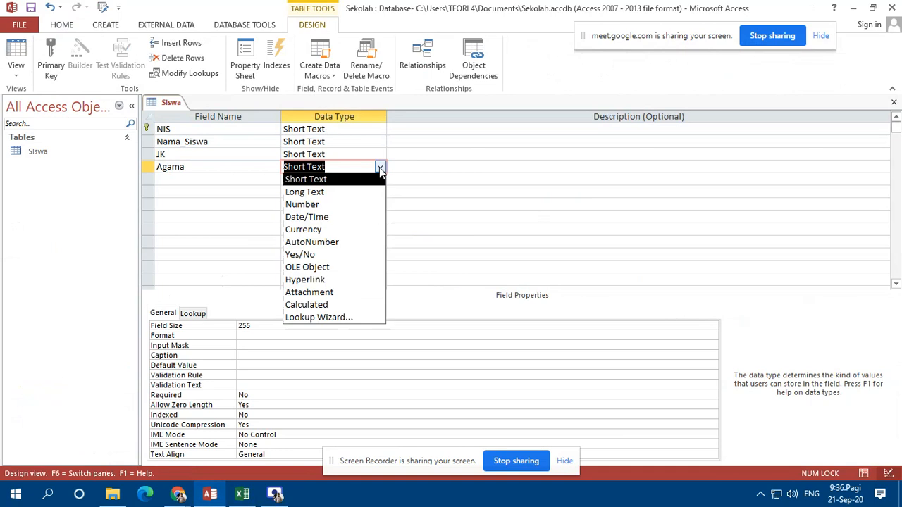
{"action": "left_click", "coordinate": [318, 319]}
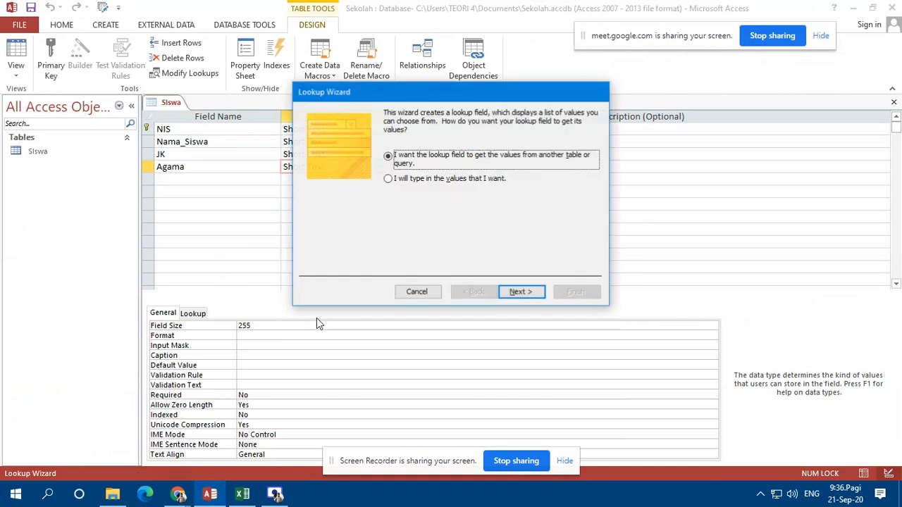
{"action": "left_click", "coordinate": [416, 179]}
{"action": "left_click", "coordinate": [520, 292]}
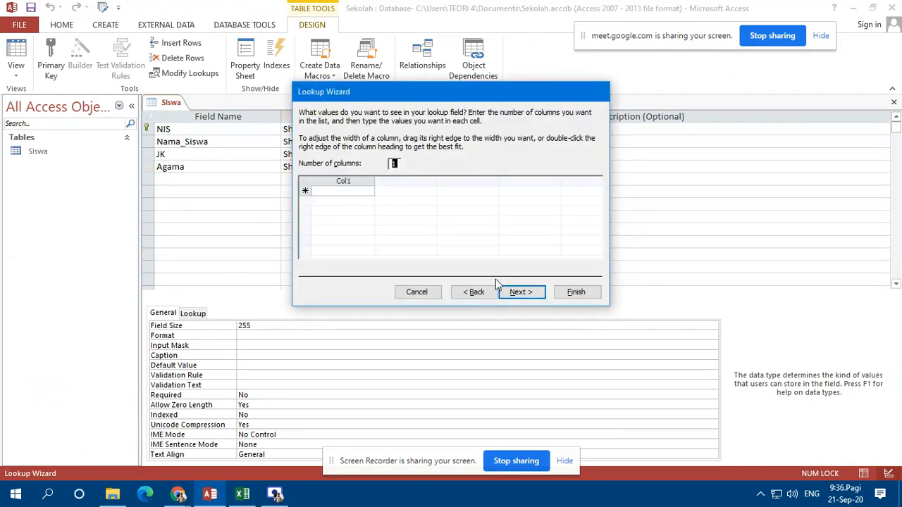
Enter Islam, Kristen, Katholik, Hindu and Budha as the lookup values for Agama and finish the wizard.
{"action": "left_click", "coordinate": [349, 192]}
{"action": "type", "text": "Islam"}
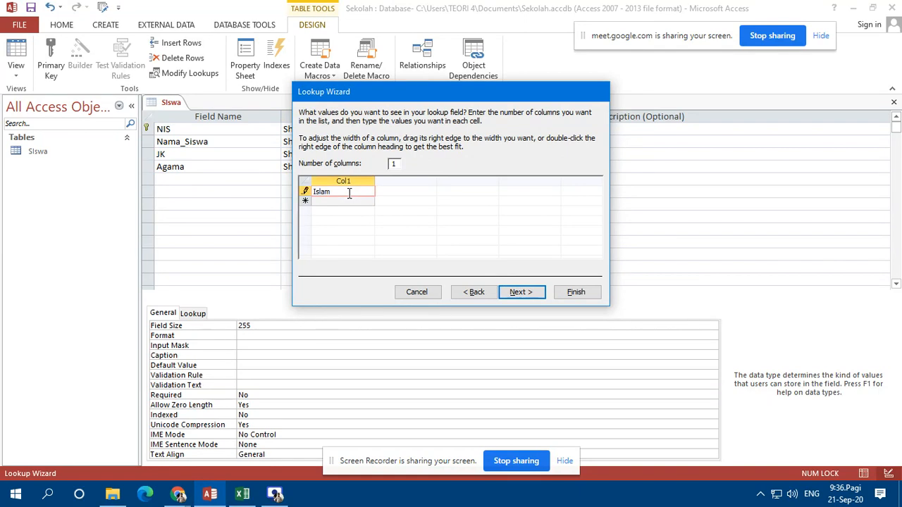
{"action": "key", "text": "Return"}
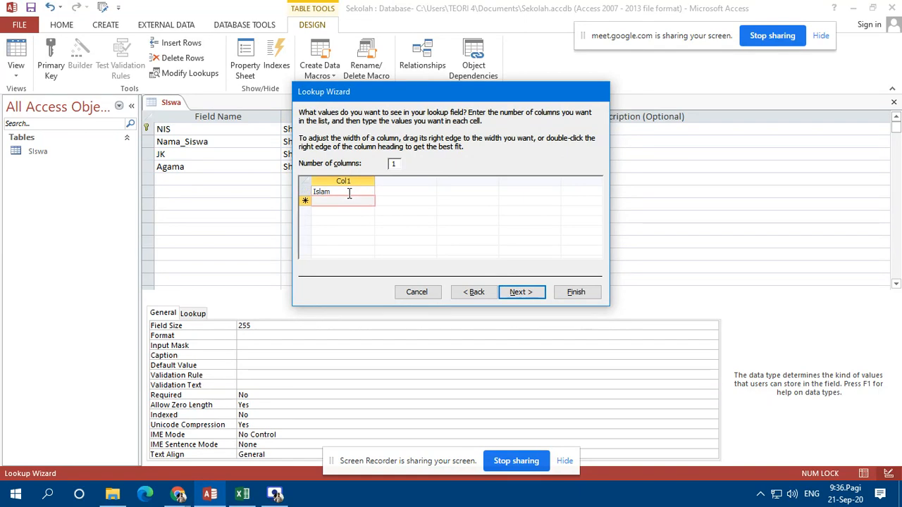
{"action": "type", "text": "Kristen"}
{"action": "key", "text": "Return"}
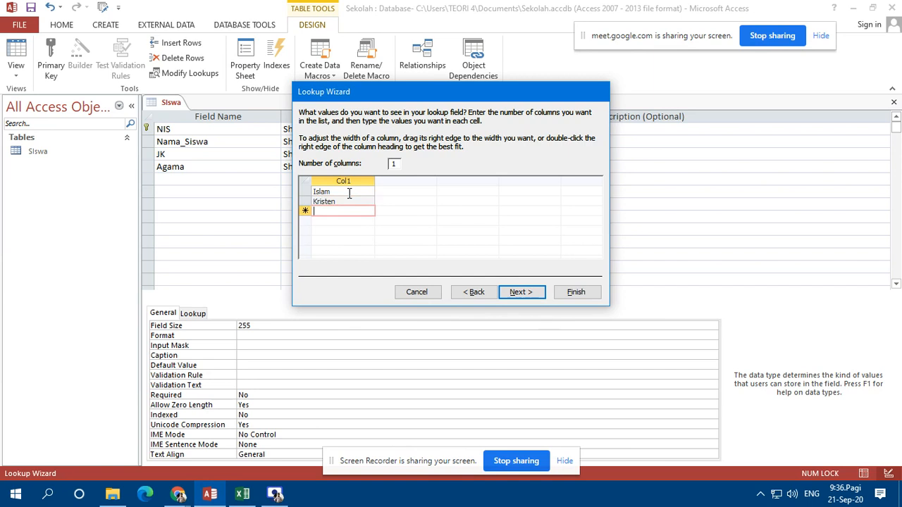
{"action": "type", "text": "Katholik"}
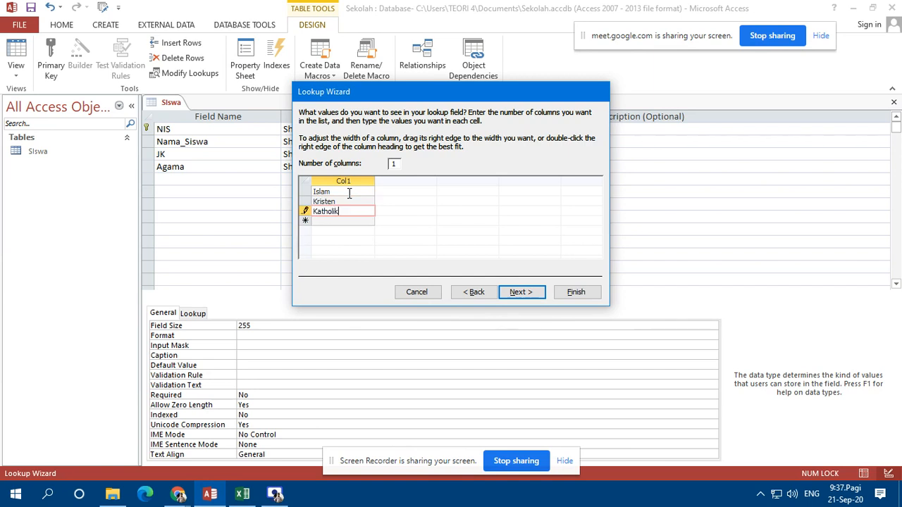
{"action": "key", "text": "Return"}
{"action": "type", "text": "Hind"}
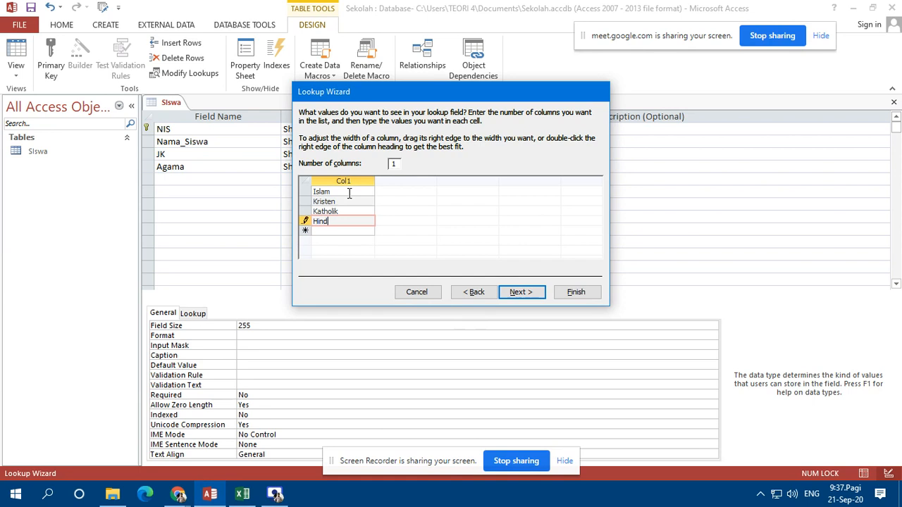
{"action": "type", "text": "u"}
{"action": "key", "text": "Return"}
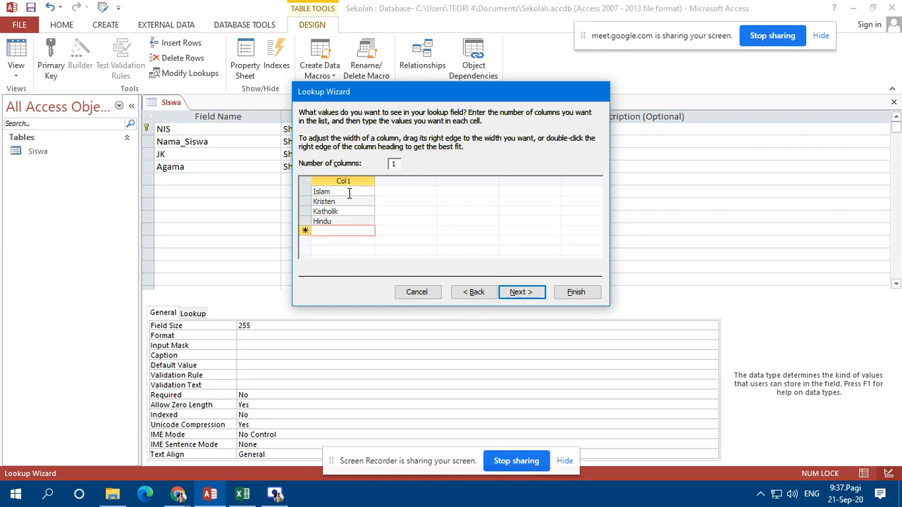
{"action": "type", "text": "Budha"}
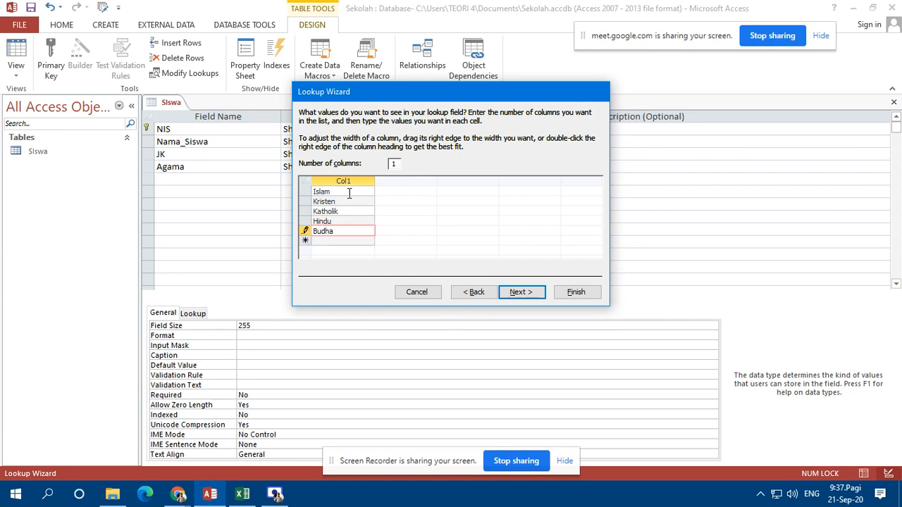
{"action": "left_click", "coordinate": [513, 294]}
{"action": "left_click", "coordinate": [568, 295]}
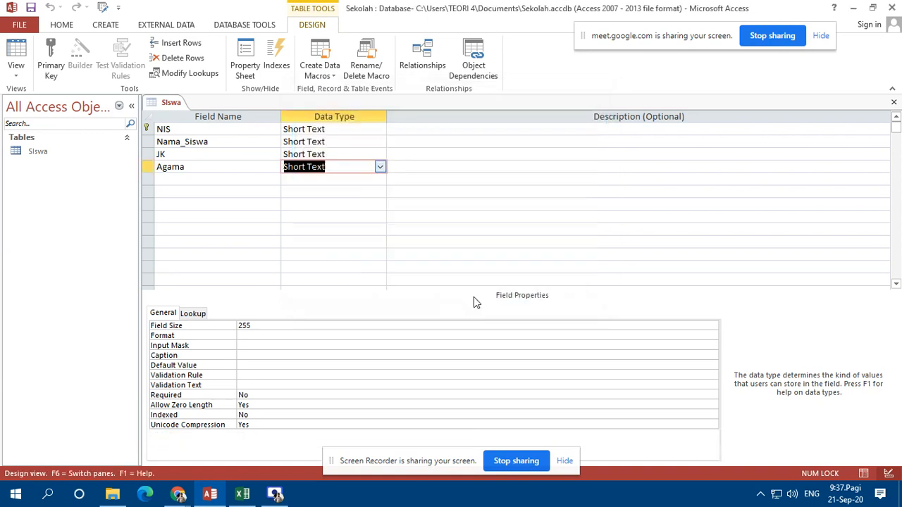
Add a Number field IPK with Integer field size below Agama, and close the SIswa table saving its design.
{"action": "left_click", "coordinate": [214, 179]}
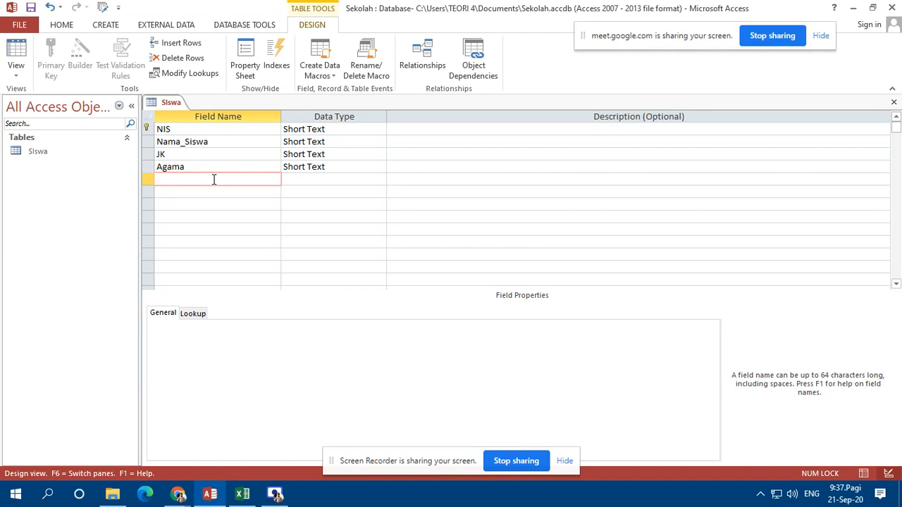
{"action": "type", "text": "IPK"}
{"action": "key", "text": "Tab"}
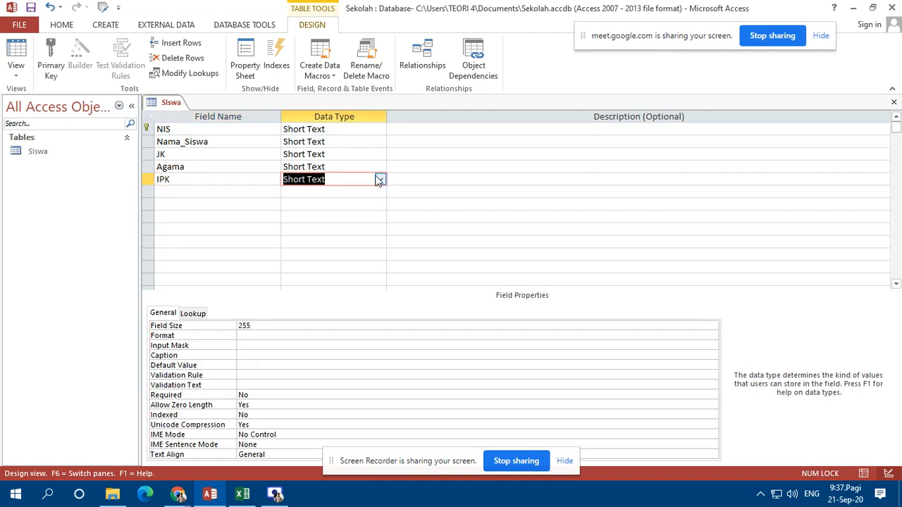
{"action": "type", "text": "number"}
{"action": "left_click", "coordinate": [207, 182]}
{"action": "left_click", "coordinate": [292, 326]}
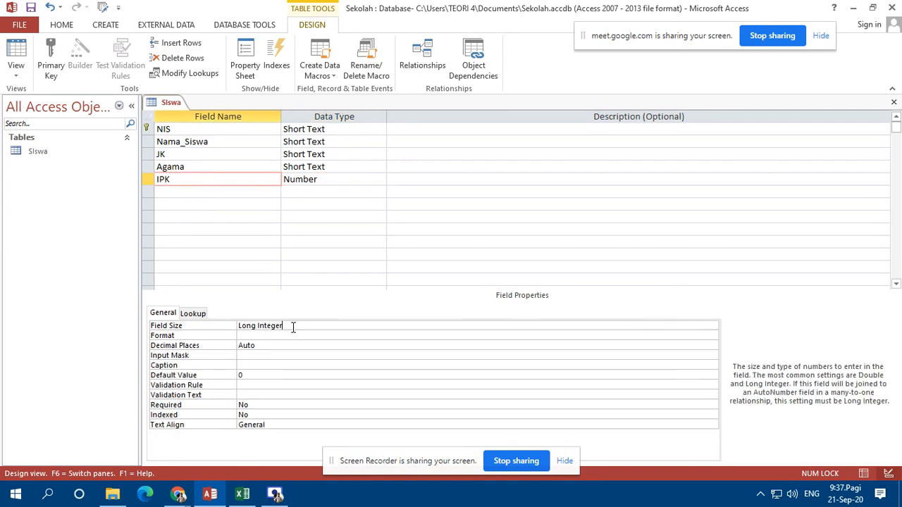
{"action": "left_click", "coordinate": [713, 327]}
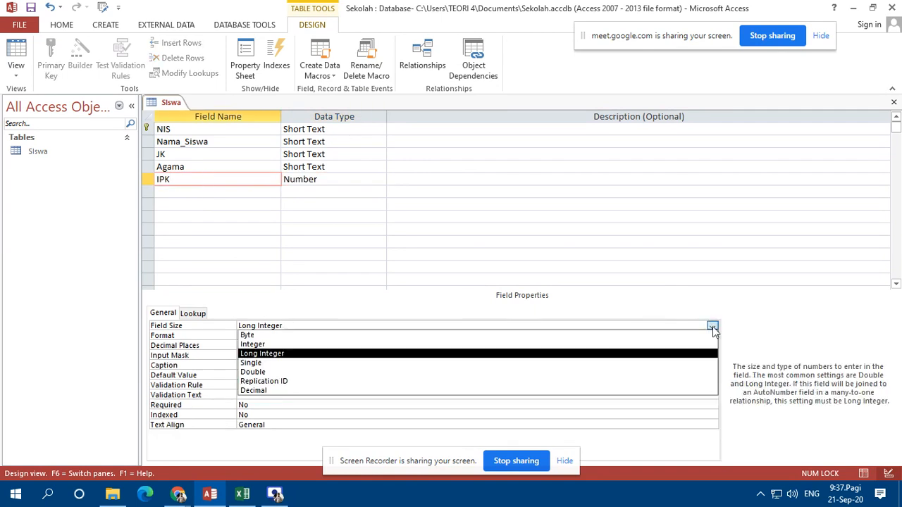
{"action": "left_click", "coordinate": [338, 344]}
{"action": "left_click", "coordinate": [894, 102]}
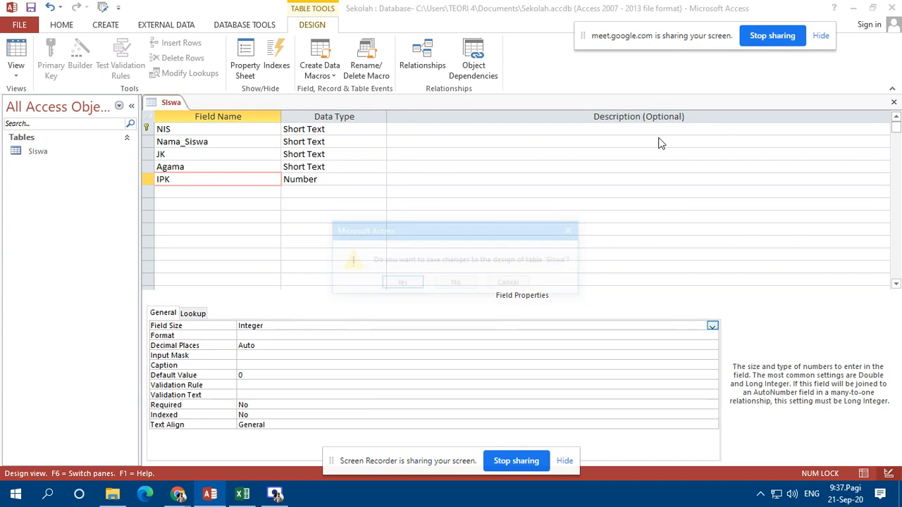
{"action": "left_click", "coordinate": [402, 283]}
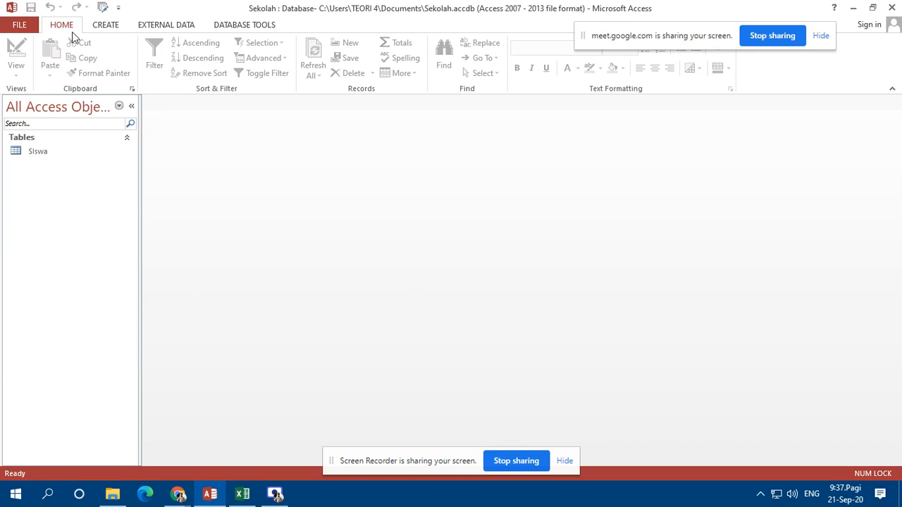
Start a new table in Design view with a Short Text field KD_MATPEL of size 5 as its primary key.
{"action": "left_click", "coordinate": [105, 27]}
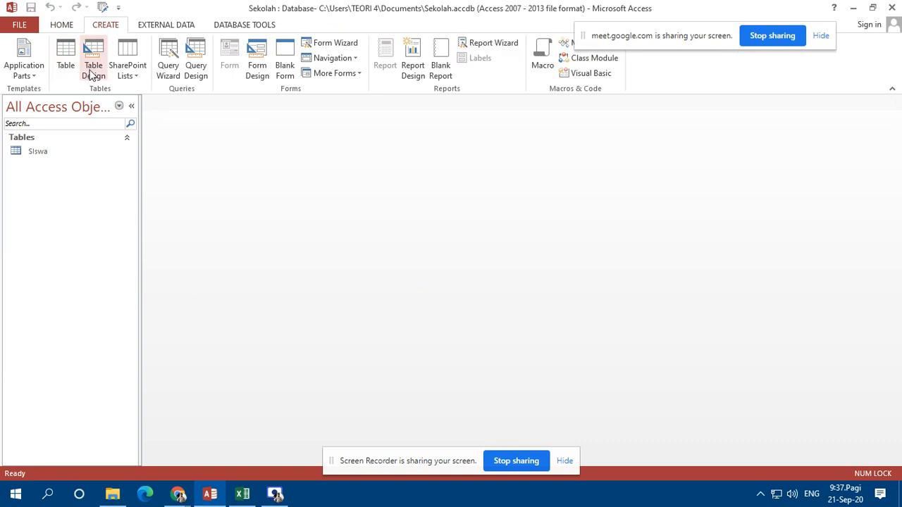
{"action": "left_click", "coordinate": [92, 75]}
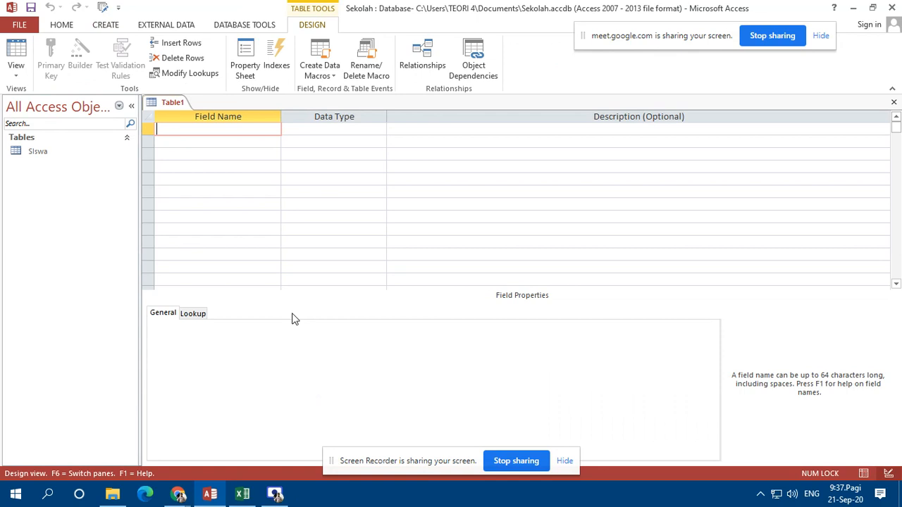
{"action": "type", "text": "KD_MATPEL"}
{"action": "key", "text": "Tab"}
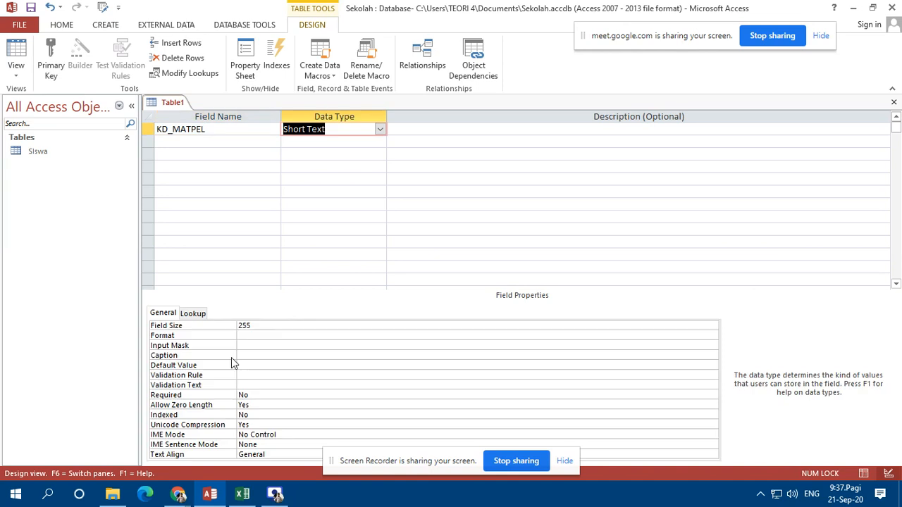
{"action": "left_click", "coordinate": [272, 327]}
{"action": "left_click", "coordinate": [225, 325]}
{"action": "type", "text": "5"}
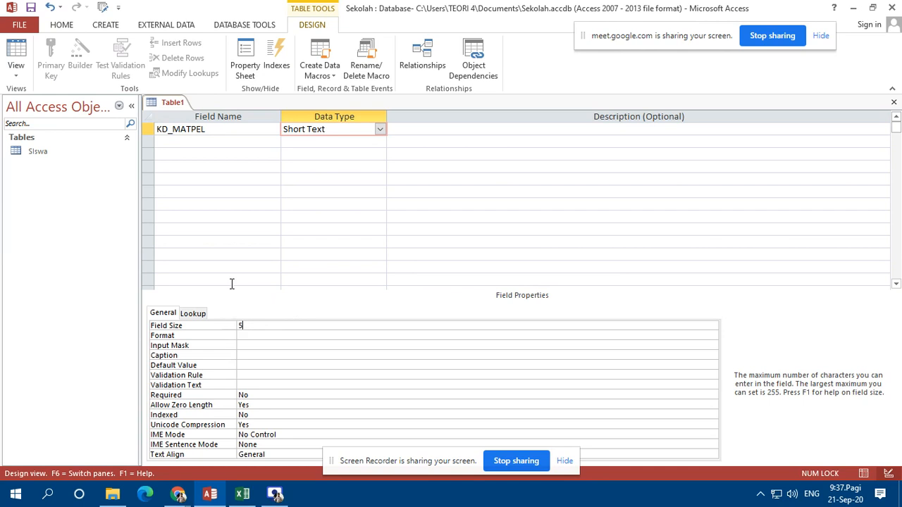
{"action": "left_click", "coordinate": [147, 130]}
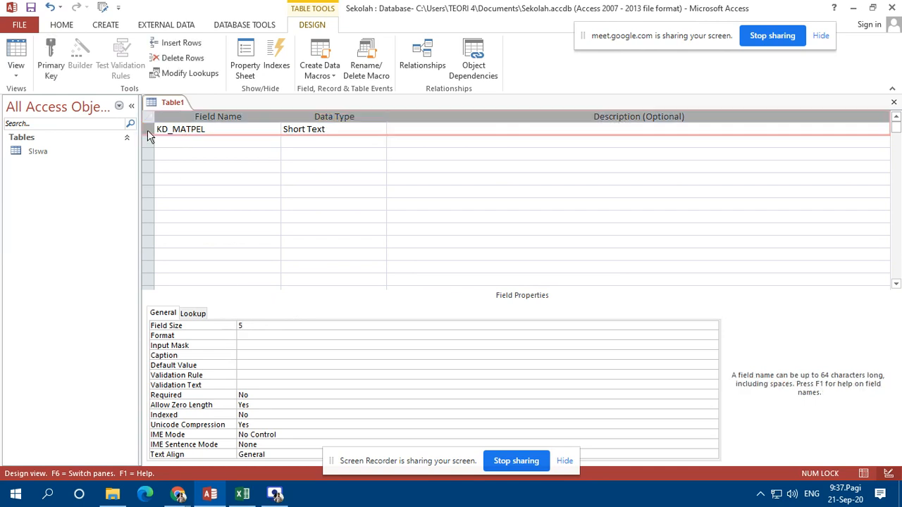
{"action": "left_click", "coordinate": [50, 60]}
Add a Short Text field Nama_Matpel below KD_MATPEL and set its field size to 20.
{"action": "left_click", "coordinate": [158, 141]}
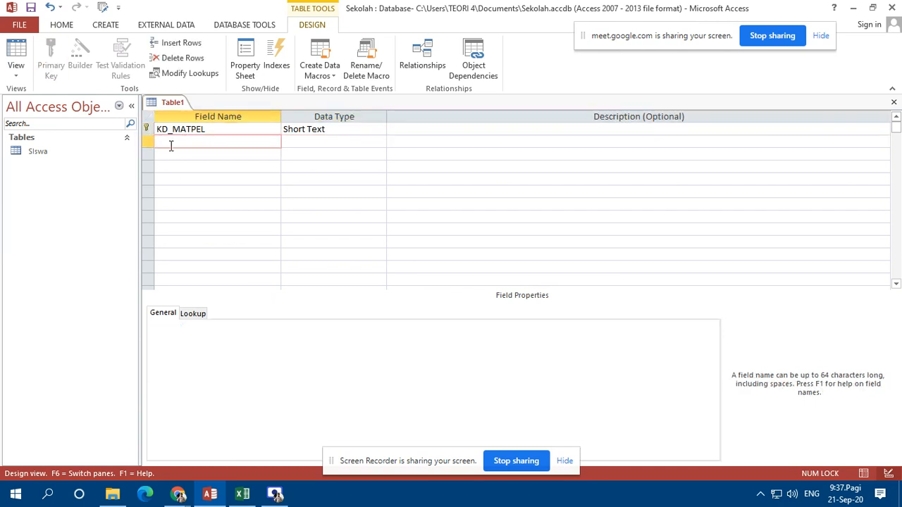
{"action": "type", "text": "Nama_Matpel"}
{"action": "key", "text": "Tab"}
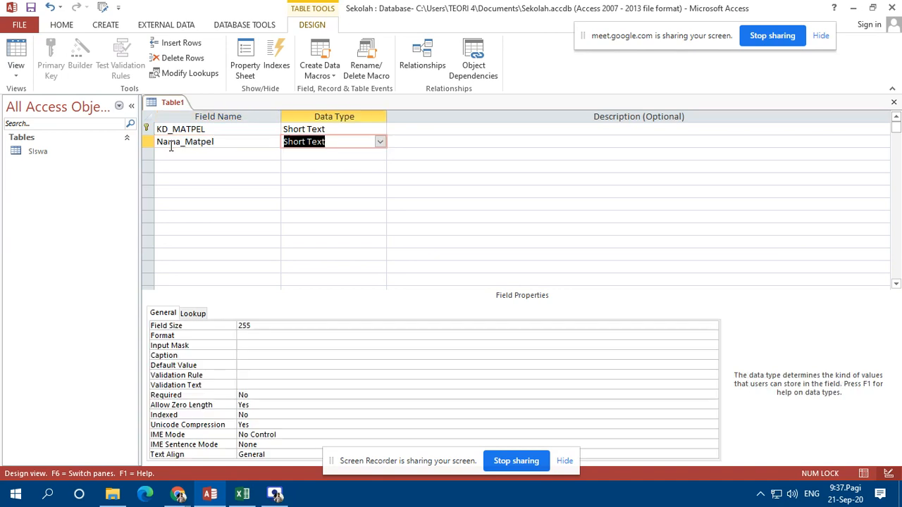
{"action": "left_click", "coordinate": [256, 326]}
{"action": "left_click", "coordinate": [209, 326]}
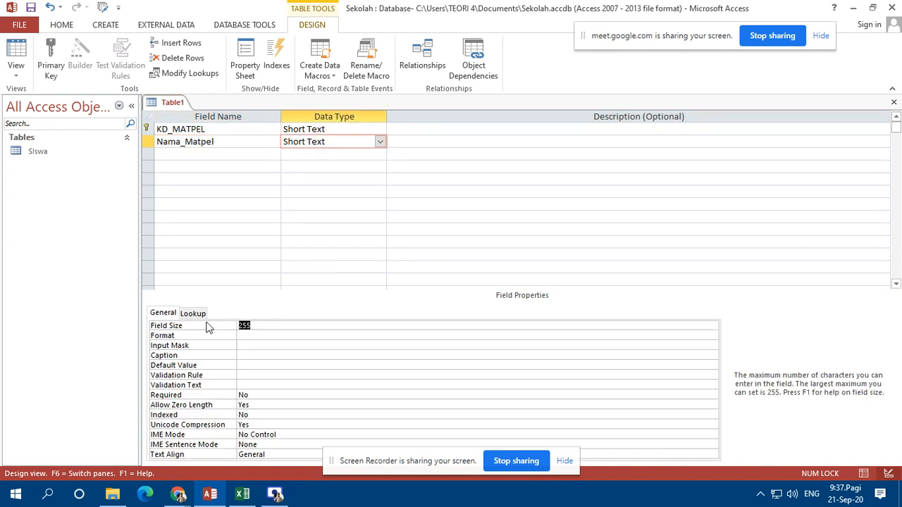
{"action": "type", "text": "20"}
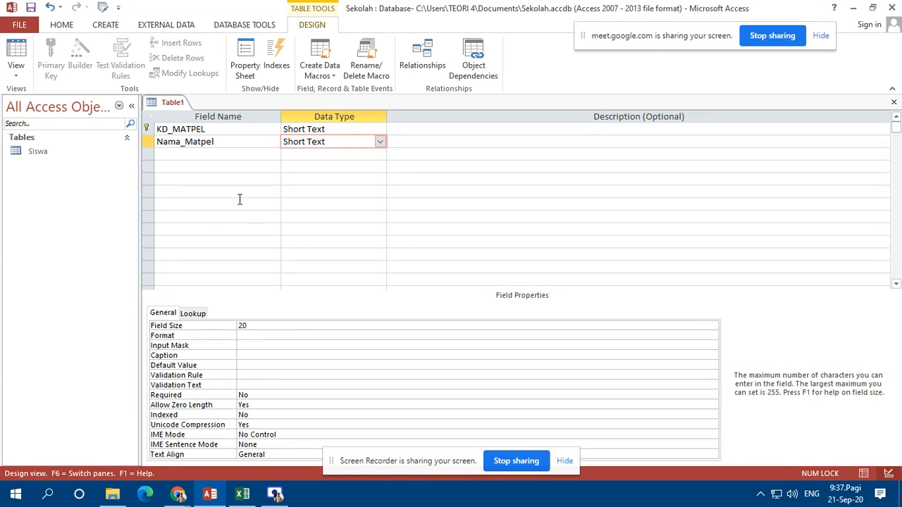
Close the new subject table, saving it under the name Matpel.
{"action": "left_click", "coordinate": [894, 103]}
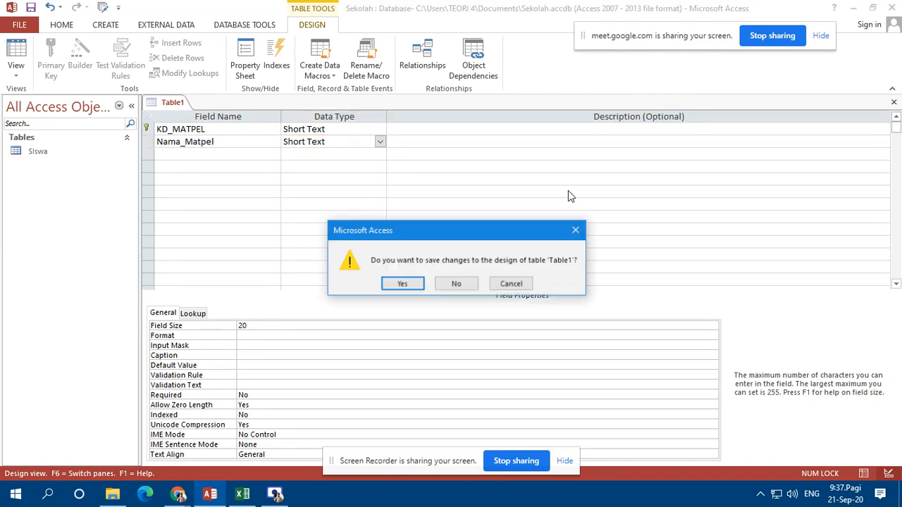
{"action": "left_click", "coordinate": [403, 282]}
{"action": "type", "text": "Matpel"}
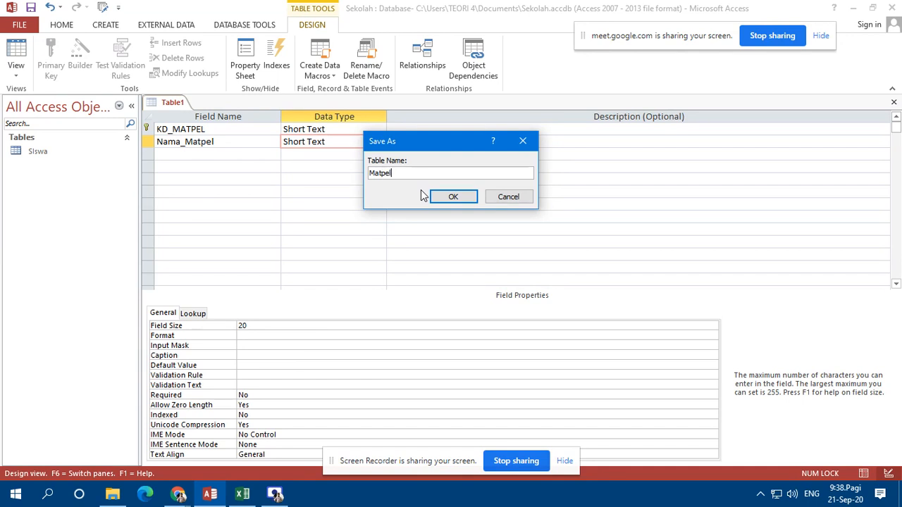
{"action": "key", "text": "Return"}
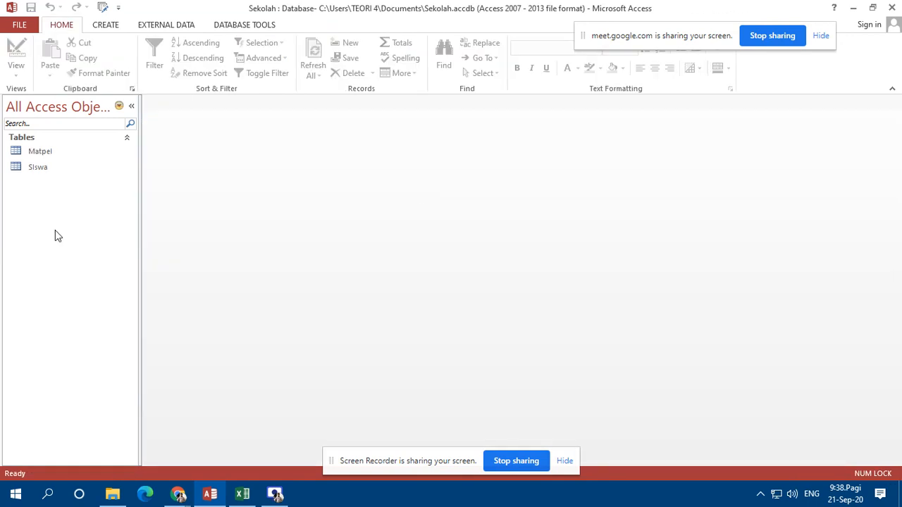
Start another new table in Design view with NIS as its first field.
{"action": "right_click", "coordinate": [58, 215]}
{"action": "left_click", "coordinate": [24, 193]}
{"action": "left_click", "coordinate": [105, 24]}
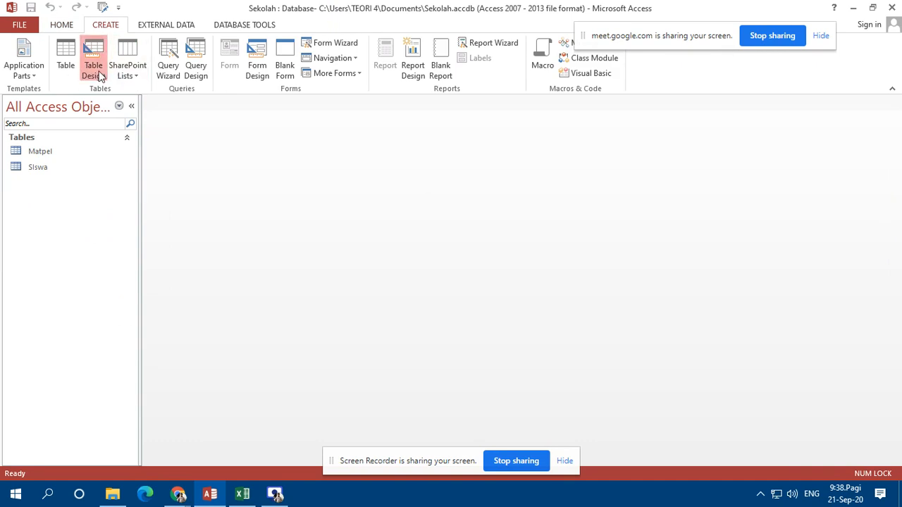
{"action": "left_click", "coordinate": [94, 70]}
{"action": "type", "text": "NIS"}
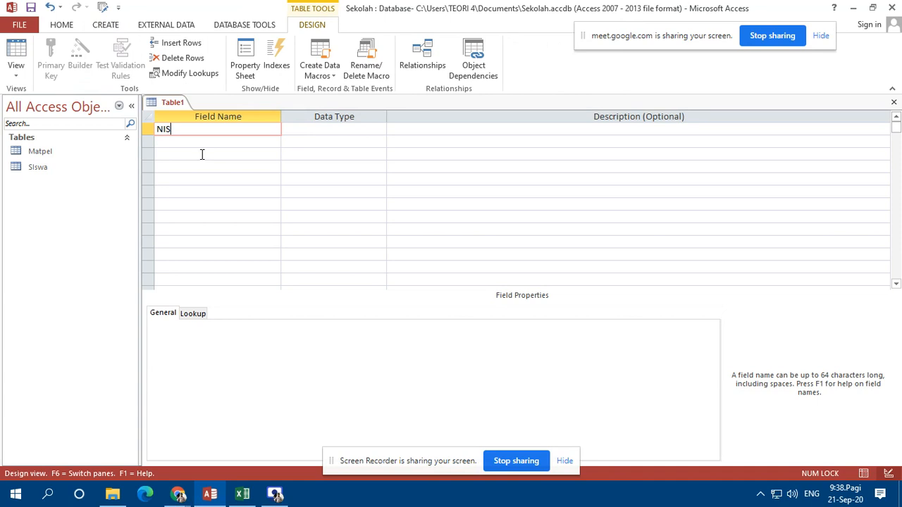
{"action": "key", "text": "Tab"}
Start the Lookup Wizard for NIS, taking the values from the SIswa table.
{"action": "left_click", "coordinate": [379, 129]}
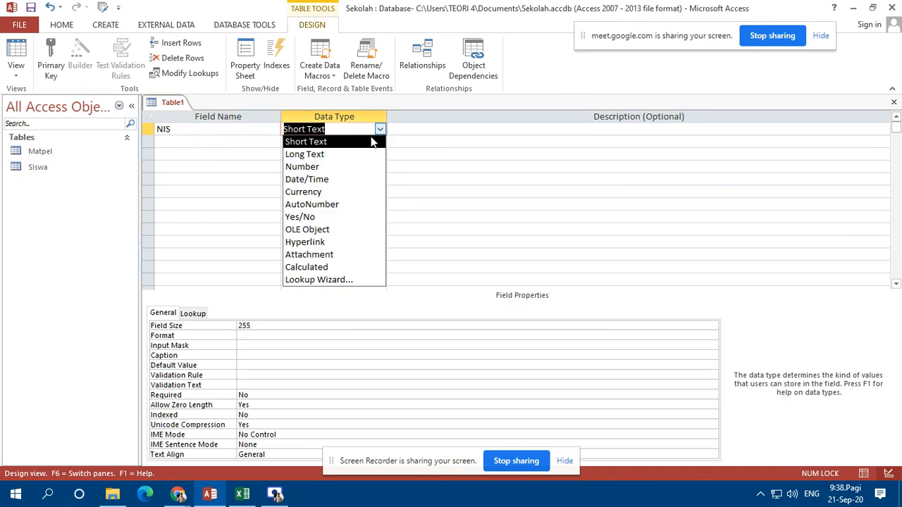
{"action": "left_click", "coordinate": [336, 279]}
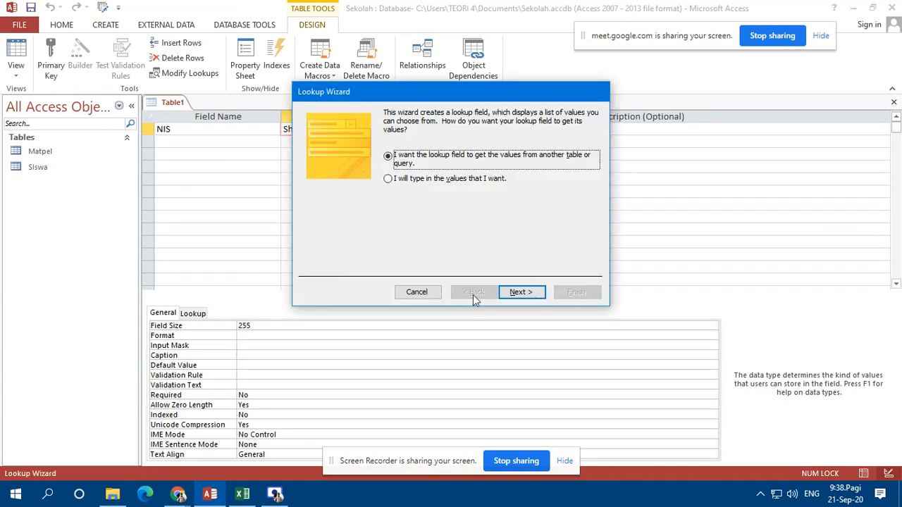
{"action": "left_click", "coordinate": [531, 294]}
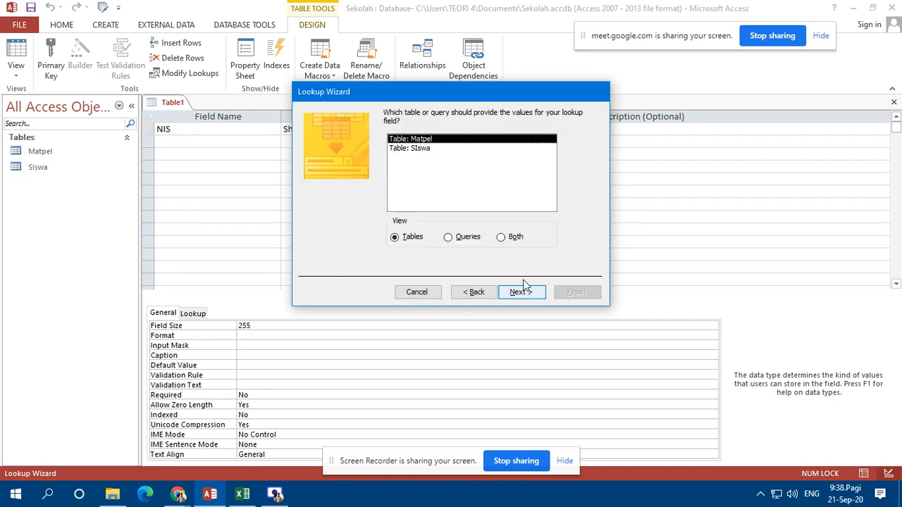
{"action": "left_click", "coordinate": [430, 150]}
{"action": "left_click", "coordinate": [522, 295]}
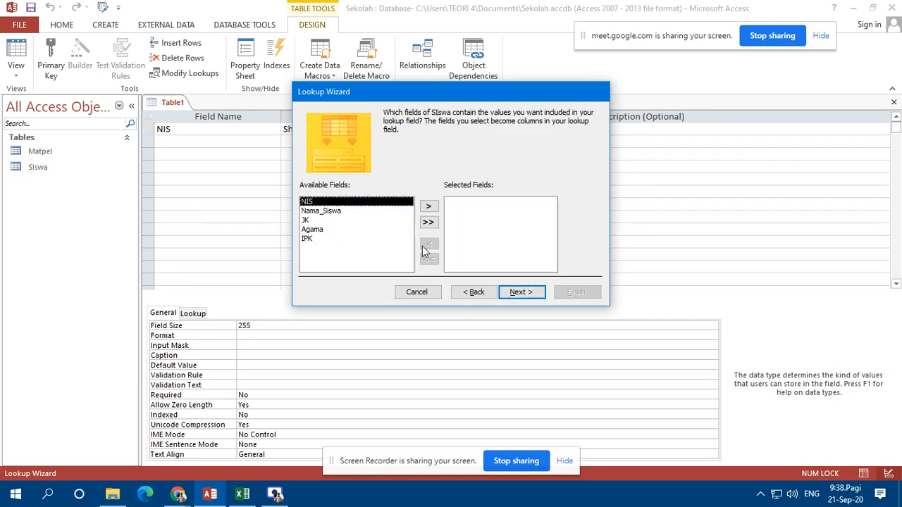
Include NIS and Nama_Siswa as the lookup columns and finish the wizard, declining to save the table.
{"action": "left_click", "coordinate": [428, 207]}
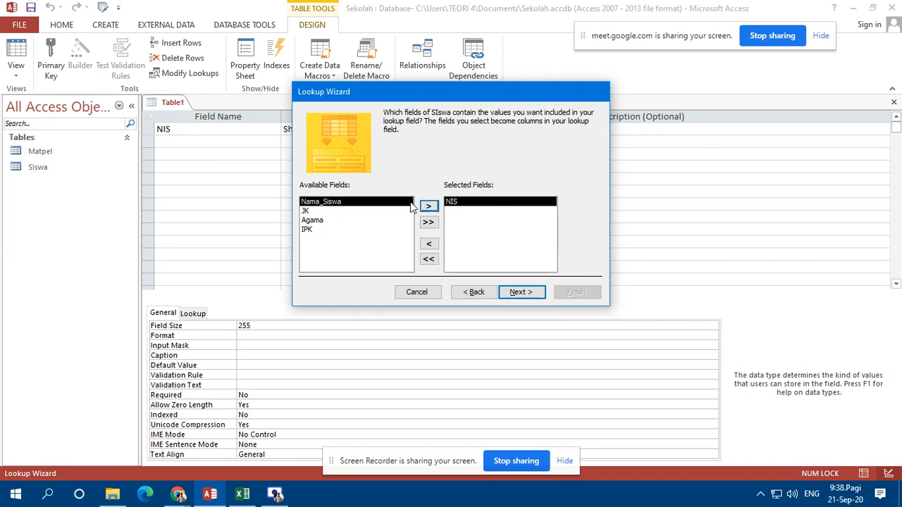
{"action": "left_click", "coordinate": [410, 204]}
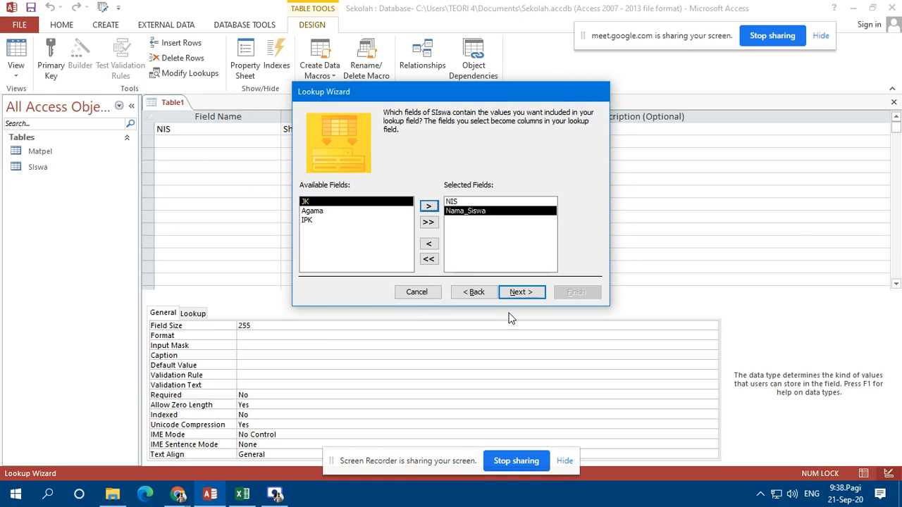
{"action": "left_click", "coordinate": [519, 292]}
{"action": "left_click", "coordinate": [529, 297]}
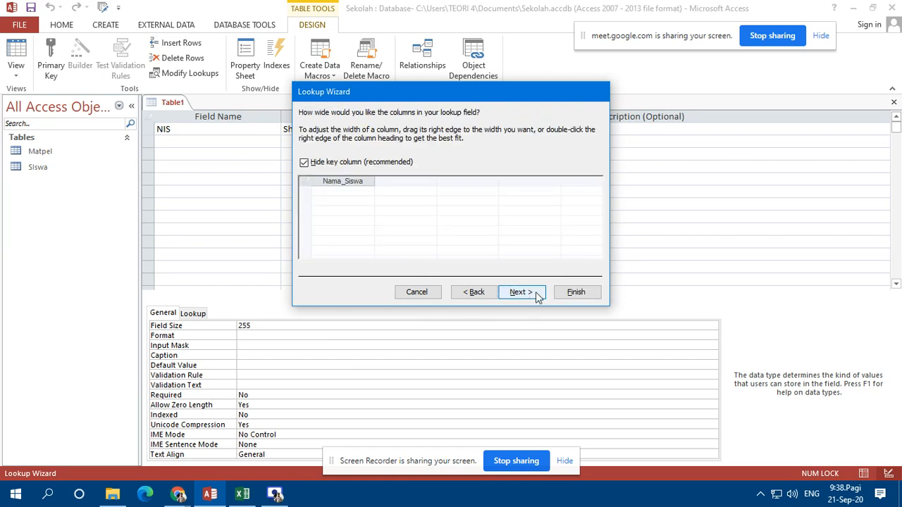
{"action": "left_click", "coordinate": [521, 293]}
{"action": "left_click", "coordinate": [573, 292]}
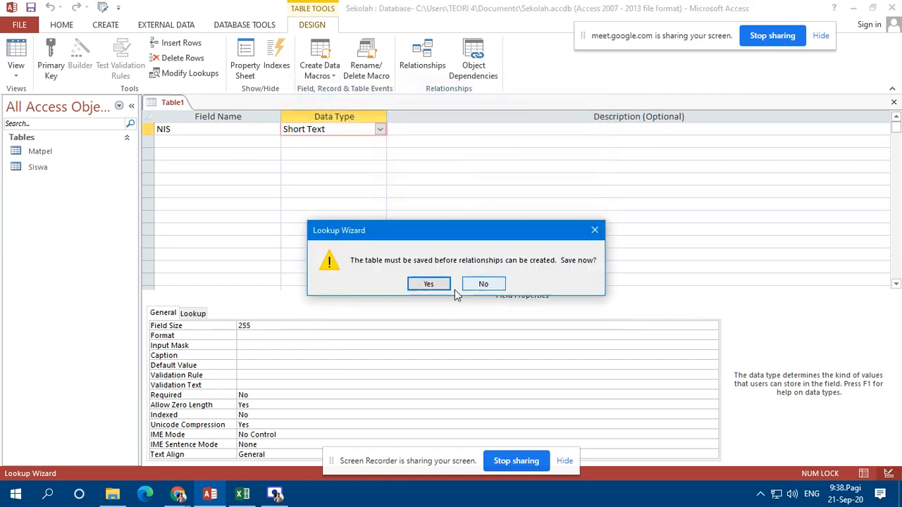
{"action": "left_click", "coordinate": [484, 284]}
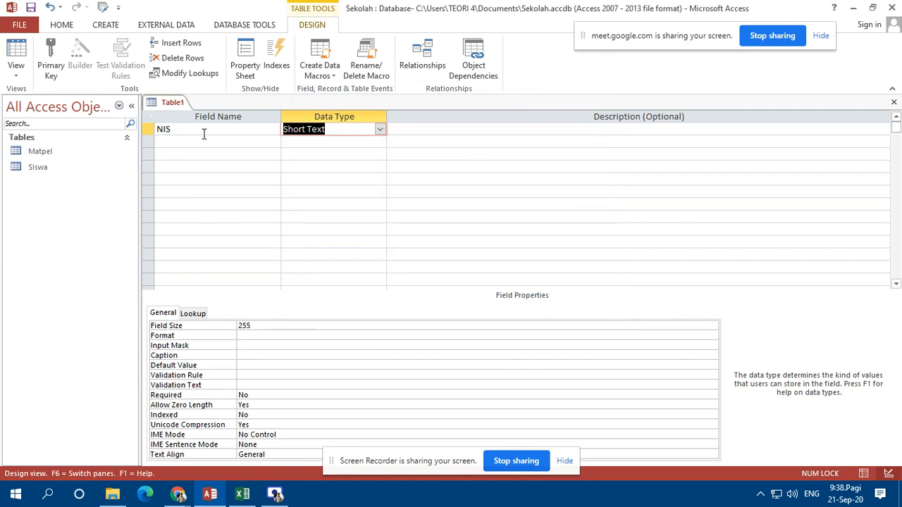
Add a field KD_Matpel below NIS and start the Lookup Wizard for it.
{"action": "left_click", "coordinate": [202, 140]}
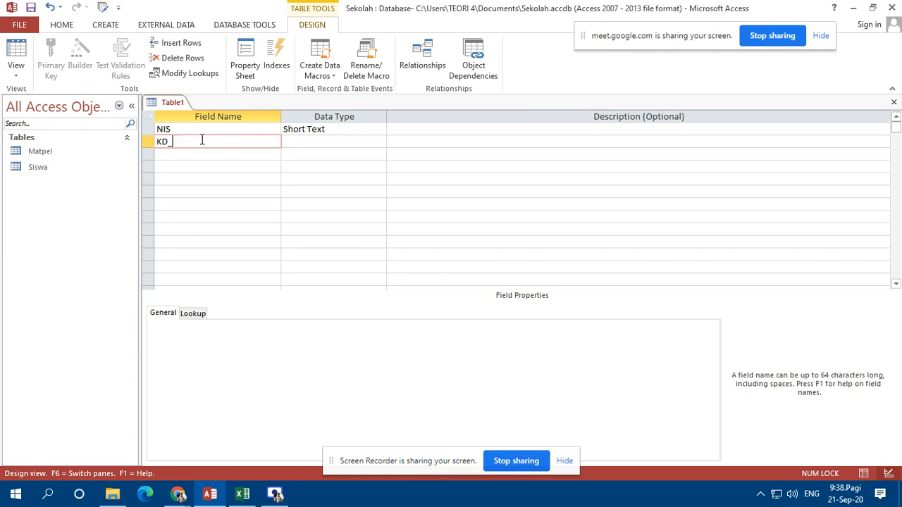
{"action": "key", "text": "Tab"}
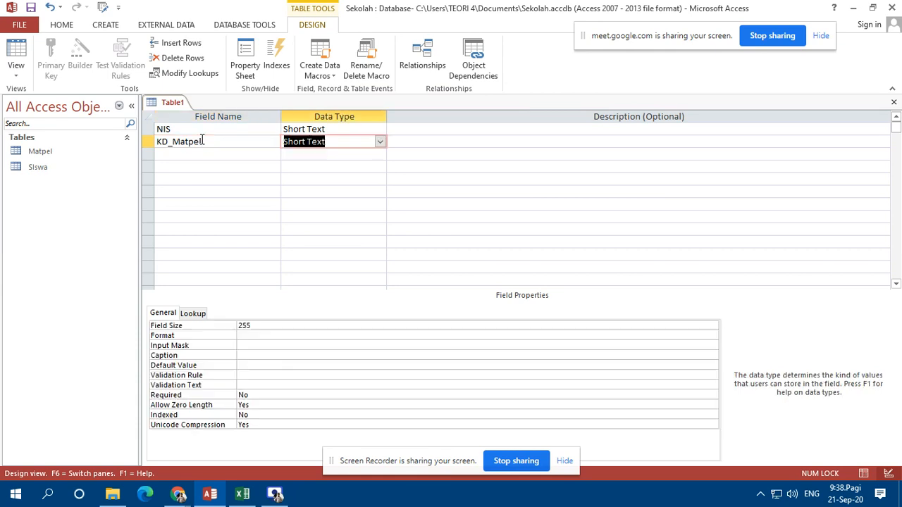
{"action": "left_click", "coordinate": [380, 141]}
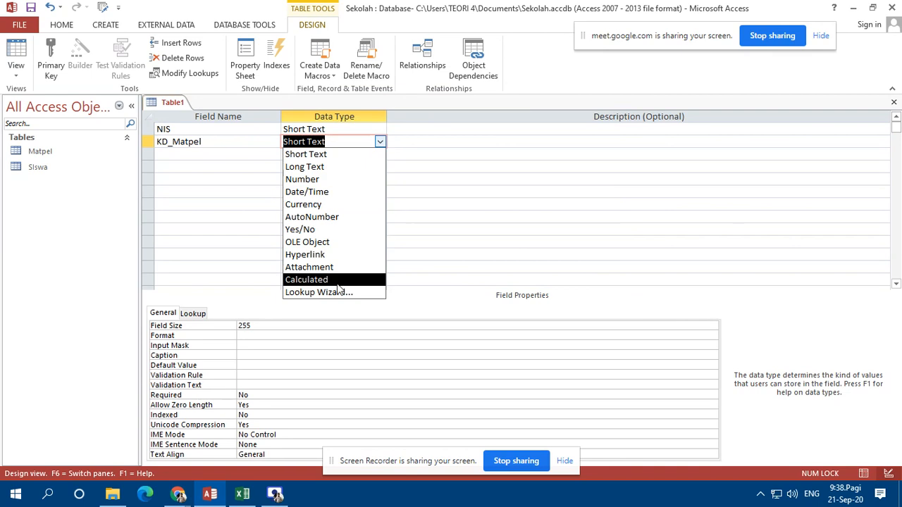
{"action": "left_click", "coordinate": [346, 292]}
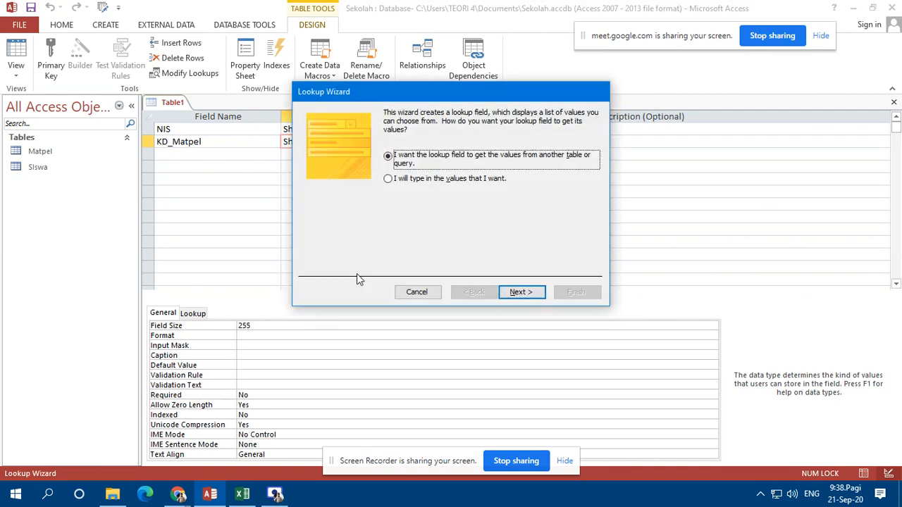
Base the KD_Matpel lookup on the Matpel table with columns KD_MATPEL and Nama_Matpel, and finish the wizard, declining to save the table.
{"action": "left_click", "coordinate": [518, 292]}
{"action": "left_click", "coordinate": [520, 292]}
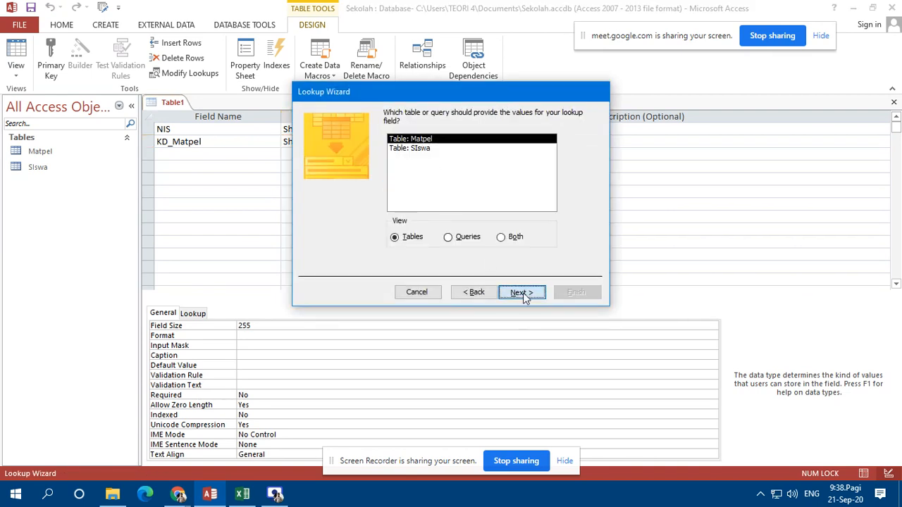
{"action": "left_click", "coordinate": [430, 206]}
{"action": "left_click", "coordinate": [430, 206]}
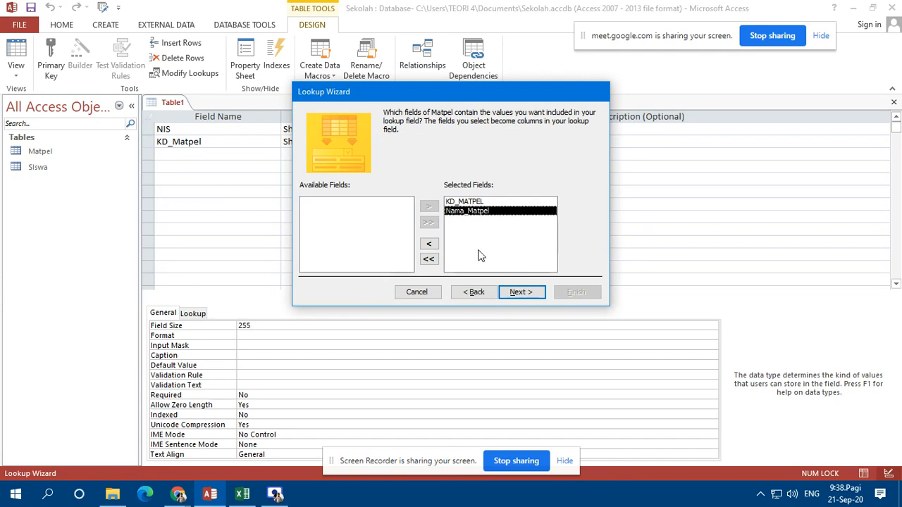
{"action": "left_click", "coordinate": [520, 291]}
{"action": "left_click", "coordinate": [522, 291]}
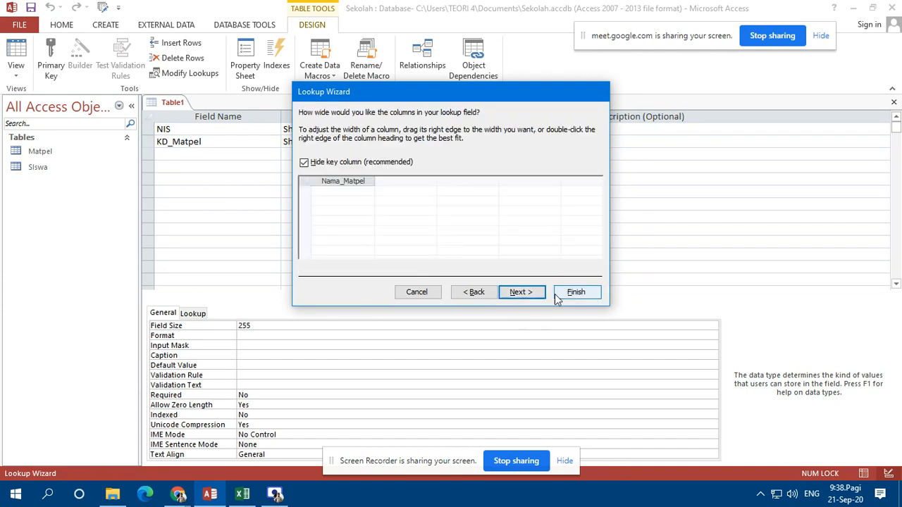
{"action": "left_click", "coordinate": [528, 293]}
{"action": "left_click", "coordinate": [572, 294]}
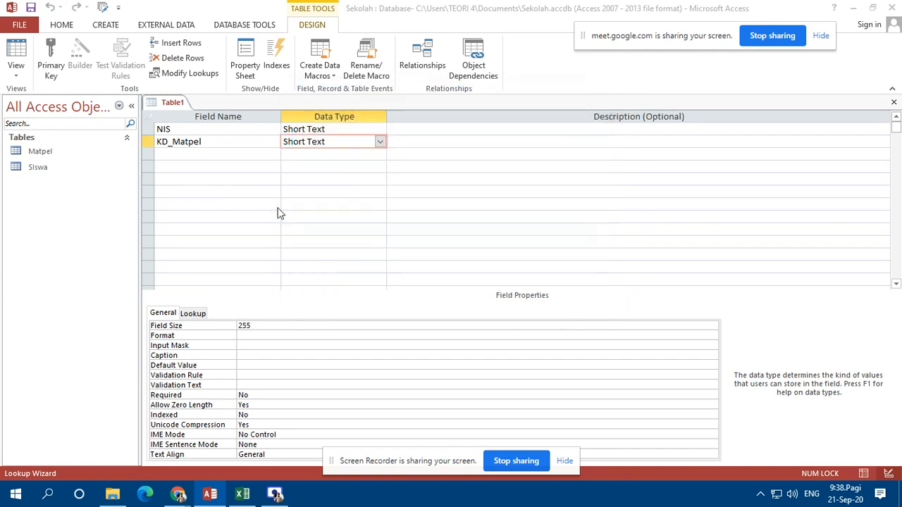
{"action": "left_click", "coordinate": [484, 285]}
Add a field named Semestes below KD_Matpel and start the Lookup Wizard for it.
{"action": "left_click", "coordinate": [219, 156]}
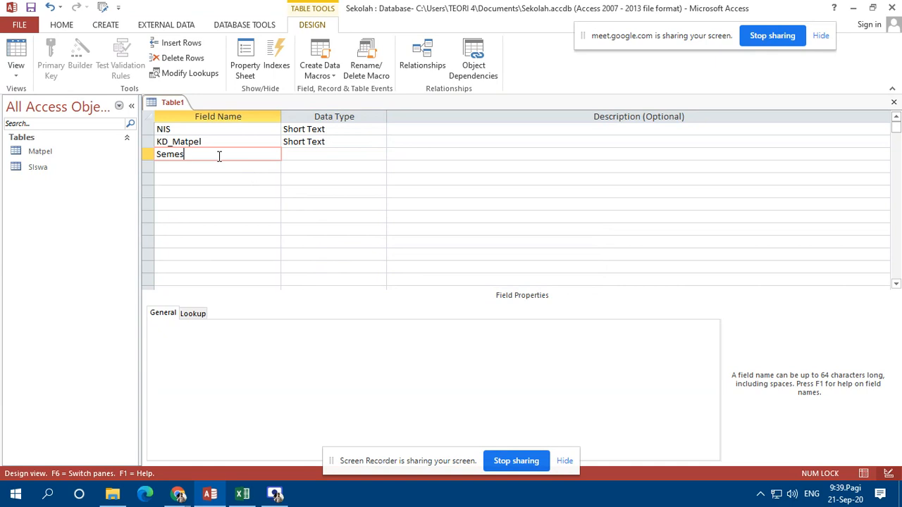
{"action": "type", "text": "Semeste"}
{"action": "key", "text": "Tab"}
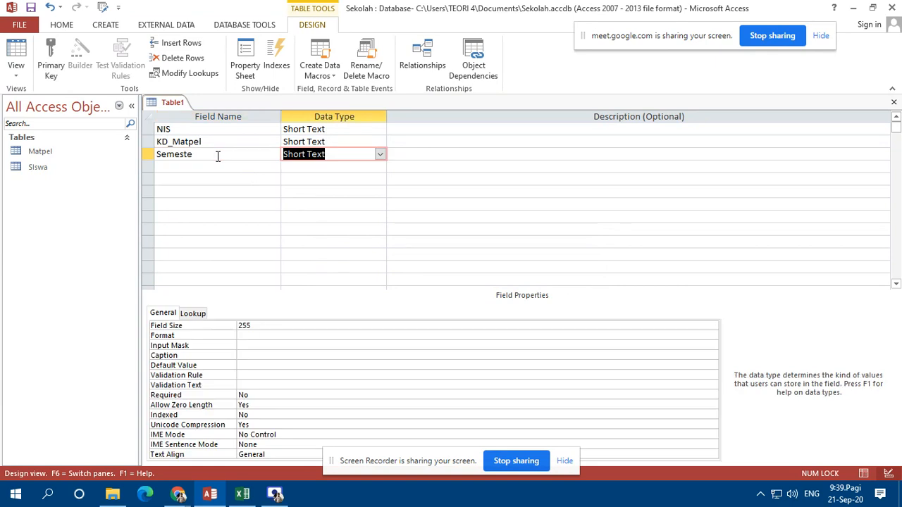
{"action": "left_click", "coordinate": [206, 158]}
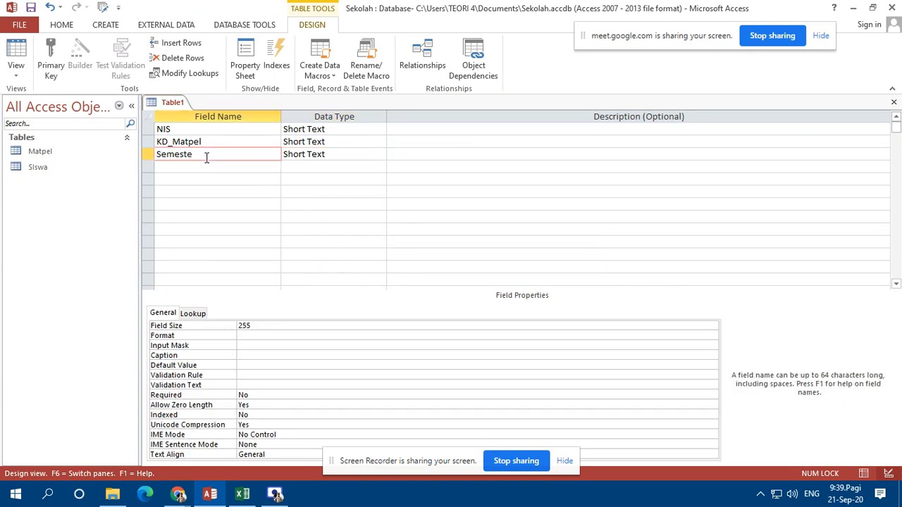
{"action": "left_click", "coordinate": [349, 154]}
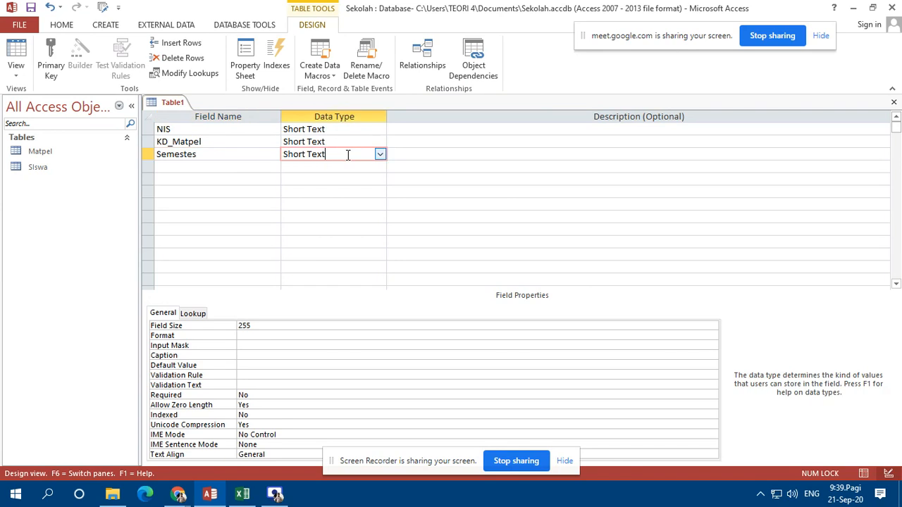
{"action": "left_click", "coordinate": [379, 154]}
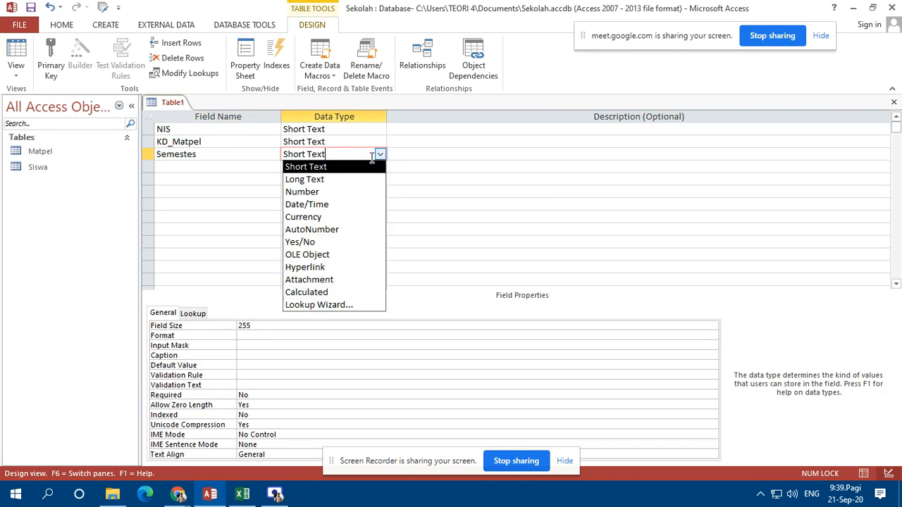
{"action": "left_click", "coordinate": [319, 305]}
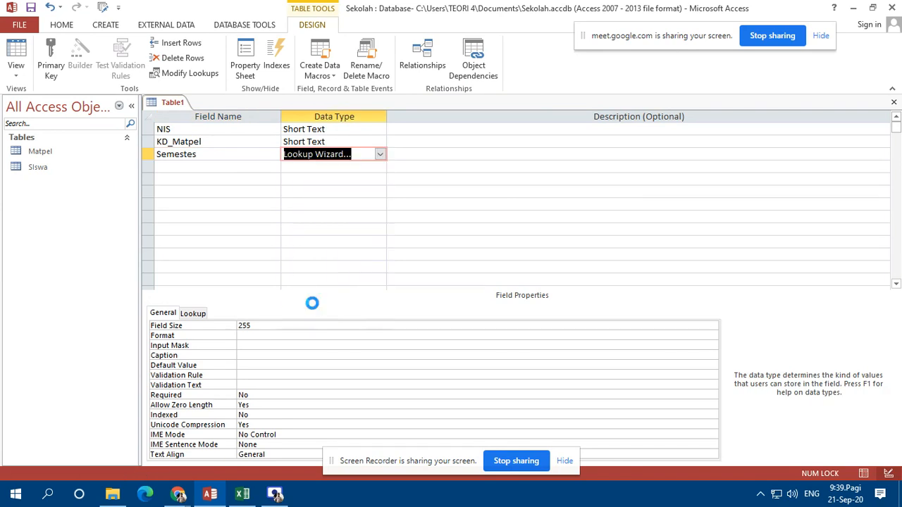
Choose to enter the lookup values manually, list 1, 2, 3 and 4 in one column, and finish the wizard.
{"action": "left_click", "coordinate": [463, 181]}
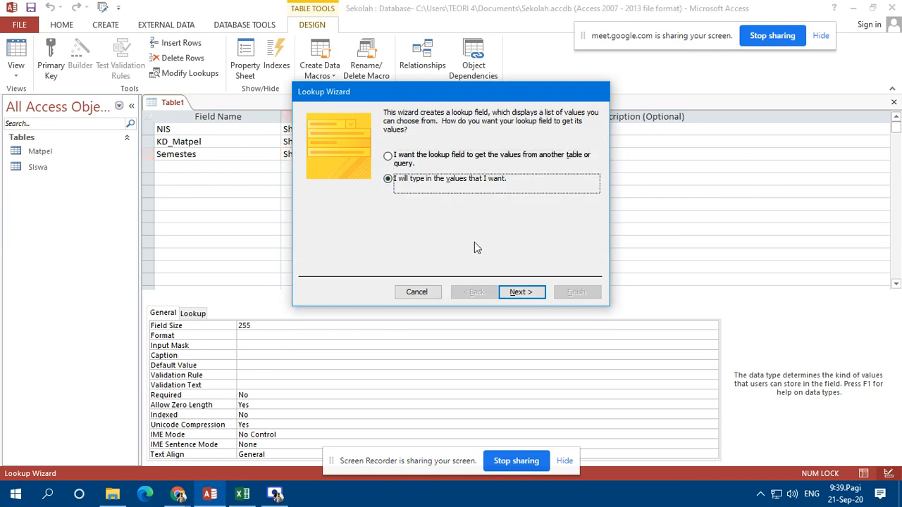
{"action": "left_click", "coordinate": [521, 292]}
{"action": "left_click", "coordinate": [347, 191]}
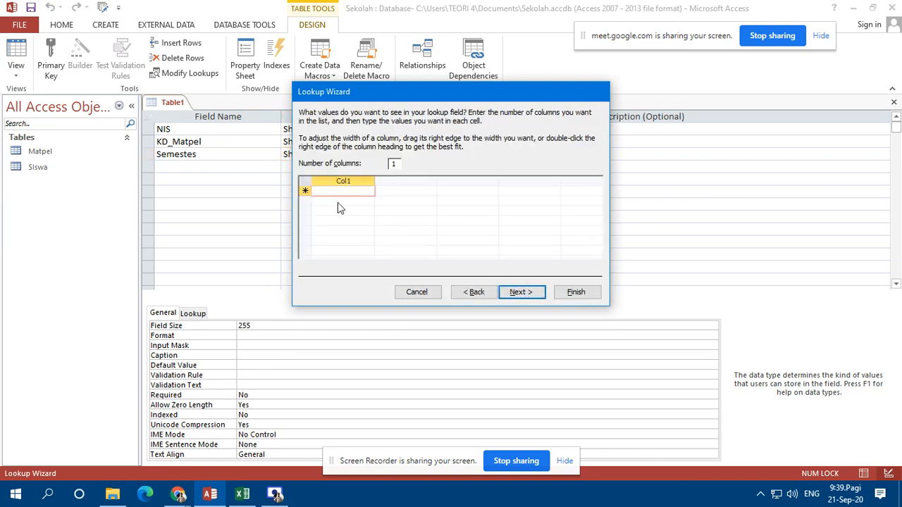
{"action": "type", "text": "1"}
{"action": "key", "text": "Return"}
{"action": "type", "text": "2"}
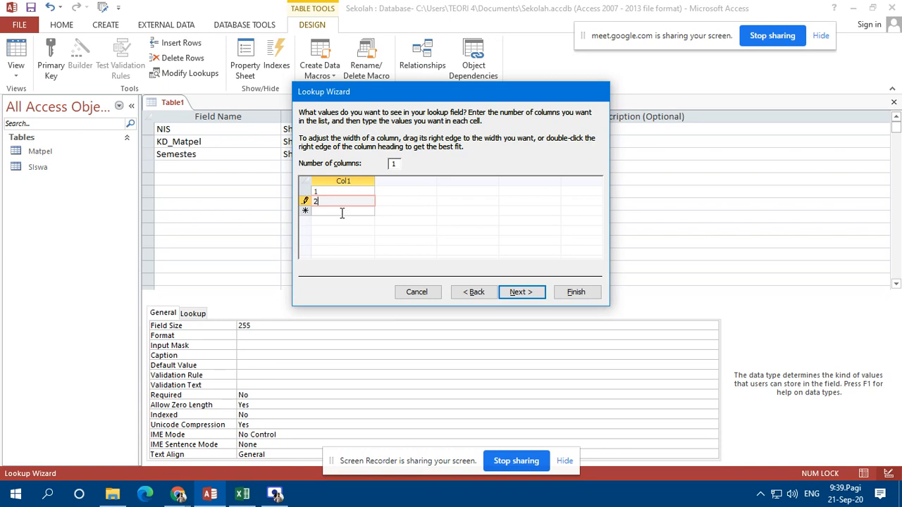
{"action": "left_click", "coordinate": [345, 212]}
{"action": "type", "text": "3"}
{"action": "left_click", "coordinate": [339, 221]}
{"action": "type", "text": "4"}
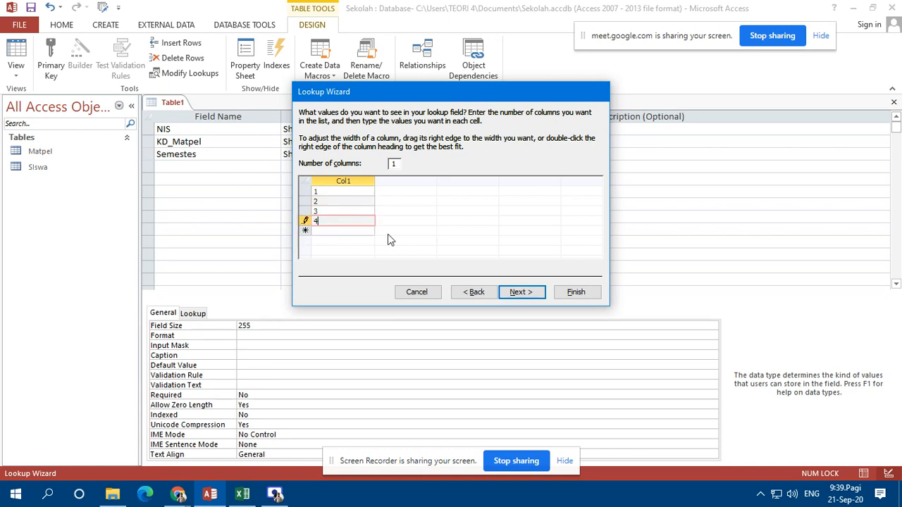
{"action": "left_click", "coordinate": [522, 292]}
{"action": "left_click", "coordinate": [576, 291]}
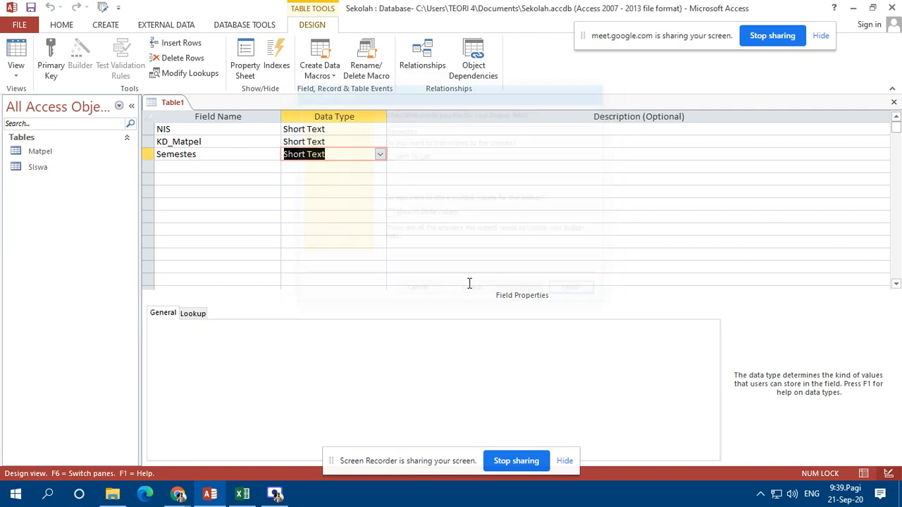
Correct the third field's name to Semester.
{"action": "left_click", "coordinate": [180, 172]}
{"action": "left_click", "coordinate": [201, 156]}
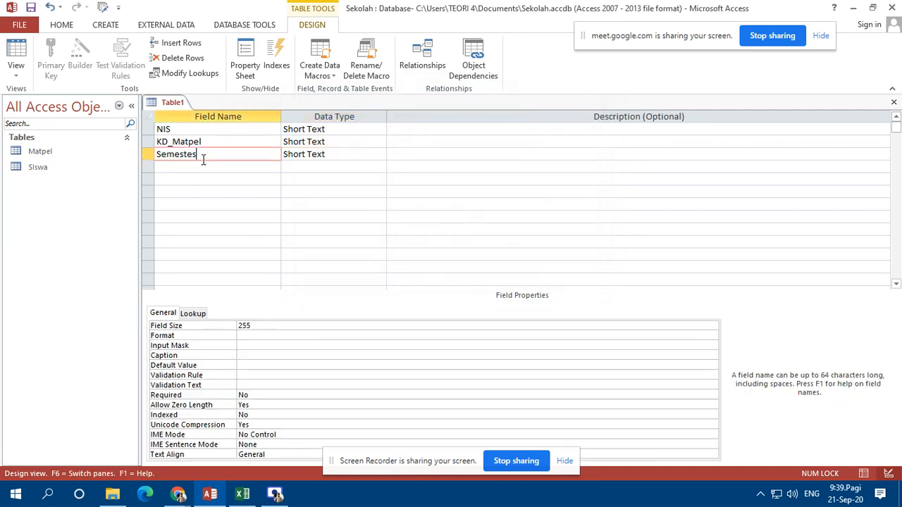
{"action": "type", "text": "r"}
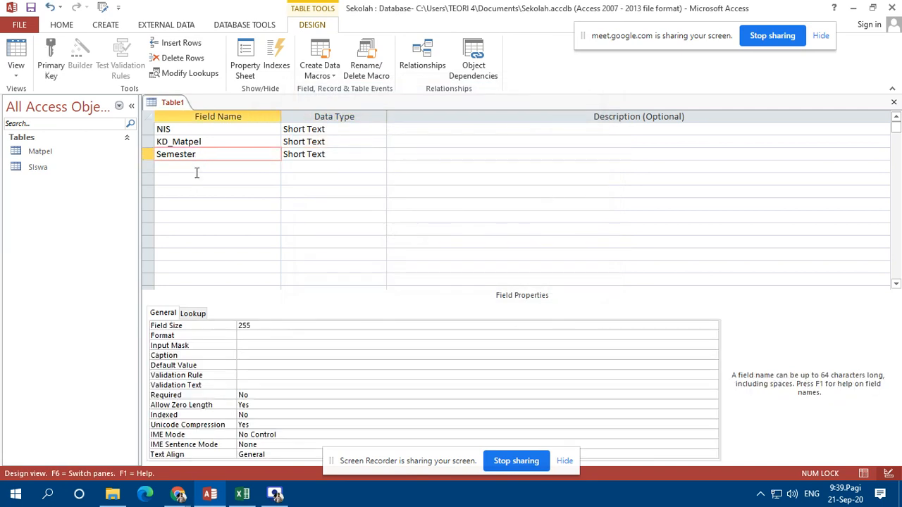
Add a field Nilai below Semester with the data type Number and the field size Integer.
{"action": "left_click", "coordinate": [190, 171]}
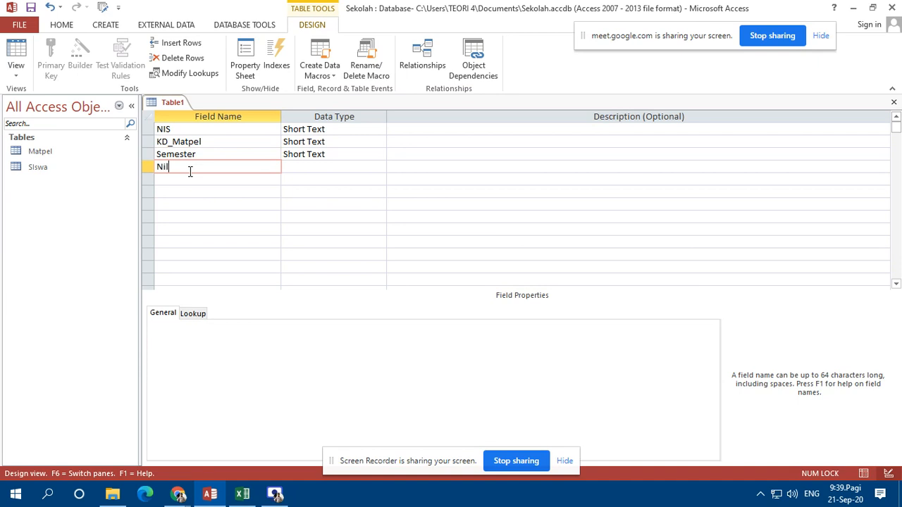
{"action": "type", "text": "Nilai"}
{"action": "key", "text": "Tab"}
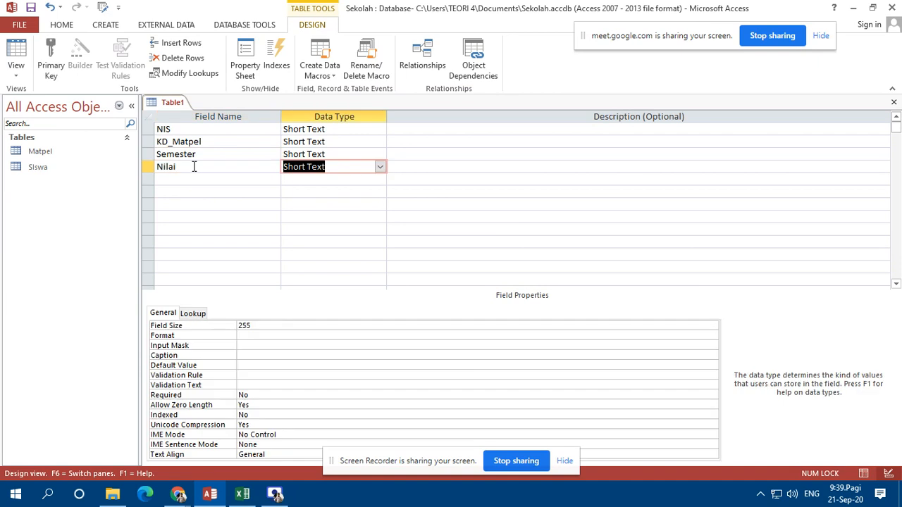
{"action": "type", "text": "n"}
{"action": "key", "text": "Tab"}
{"action": "left_click", "coordinate": [338, 326]}
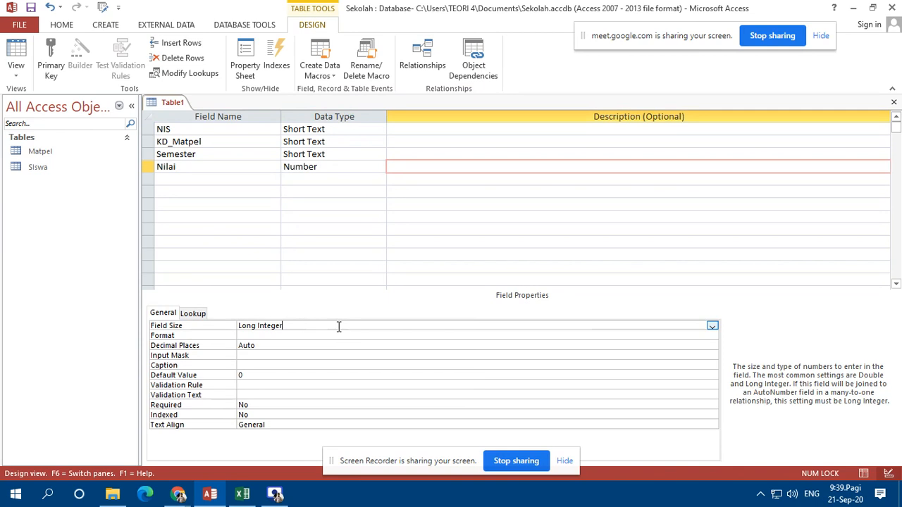
{"action": "left_click", "coordinate": [713, 326]}
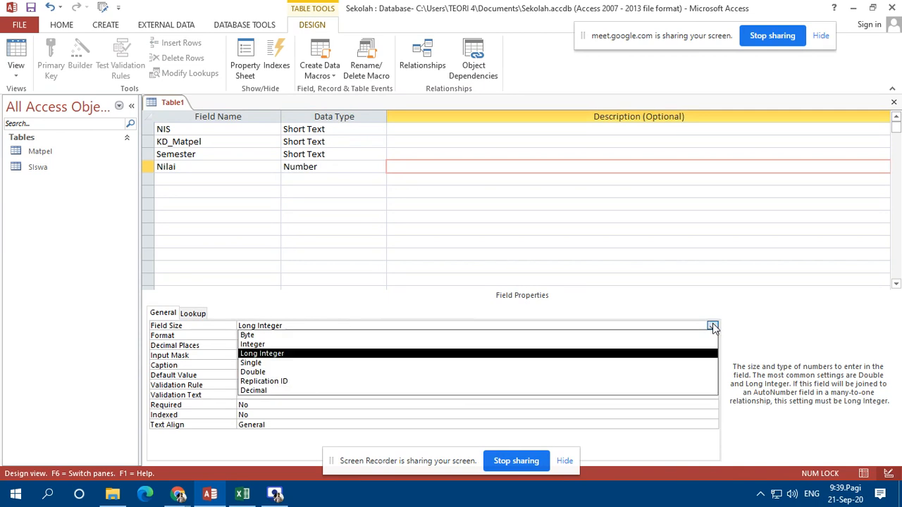
{"action": "left_click", "coordinate": [279, 345]}
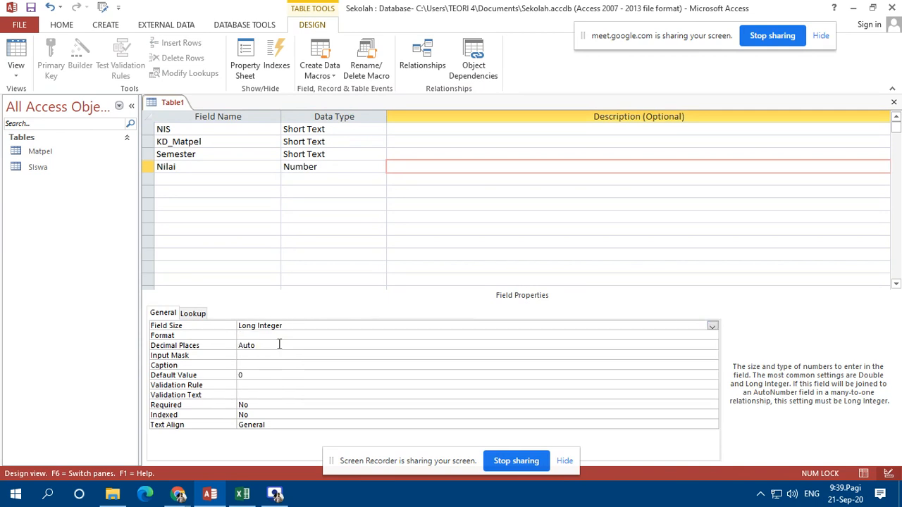
Close the table and save it as Nilai without creating a primary key.
{"action": "left_click", "coordinate": [894, 103]}
{"action": "left_click", "coordinate": [402, 287]}
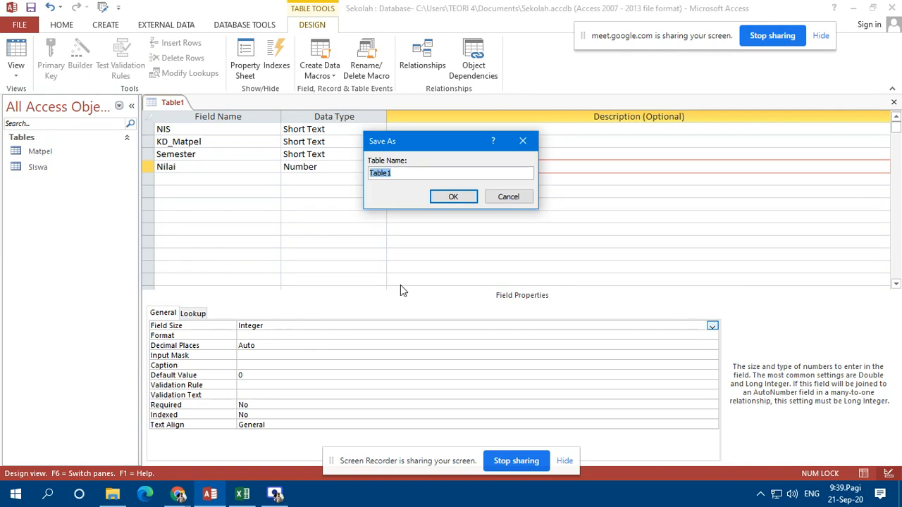
{"action": "type", "text": "Nilai"}
{"action": "key", "text": "Return"}
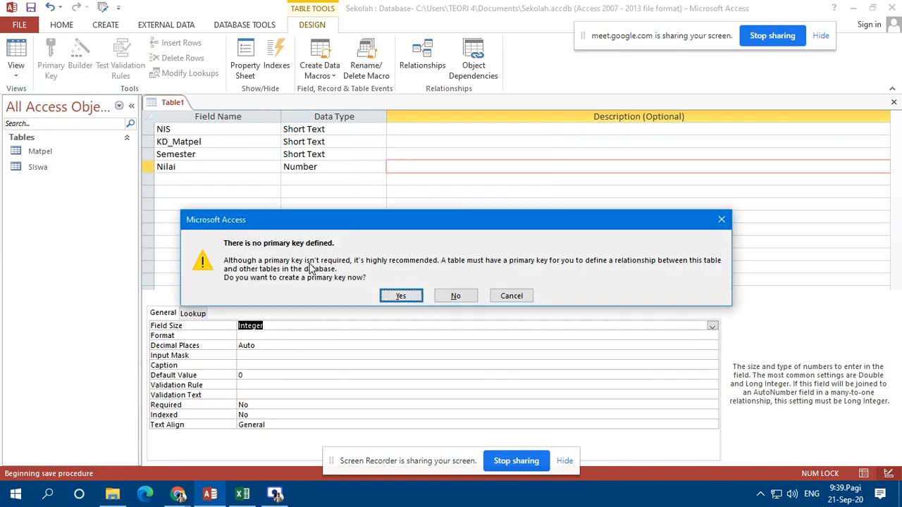
{"action": "left_click", "coordinate": [444, 297]}
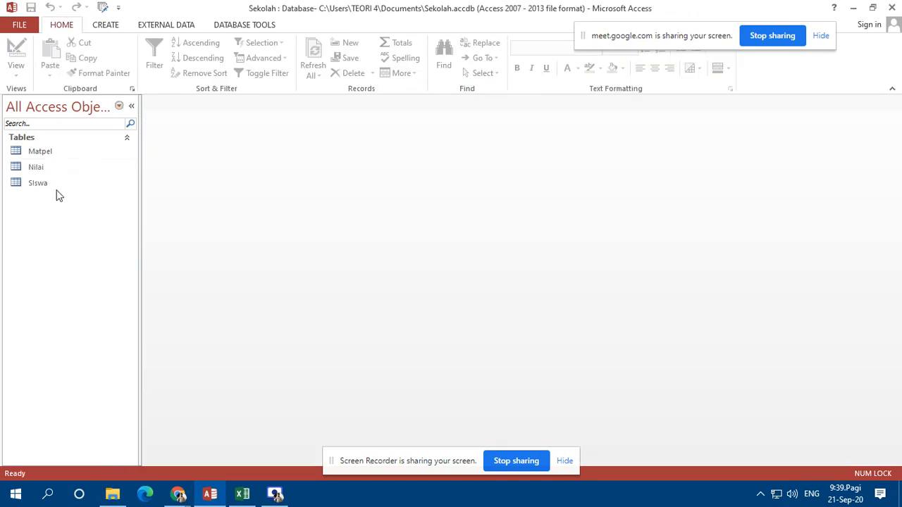
Open the database's Relationships window and bring up the Show Table dialog.
{"action": "left_click", "coordinate": [232, 26]}
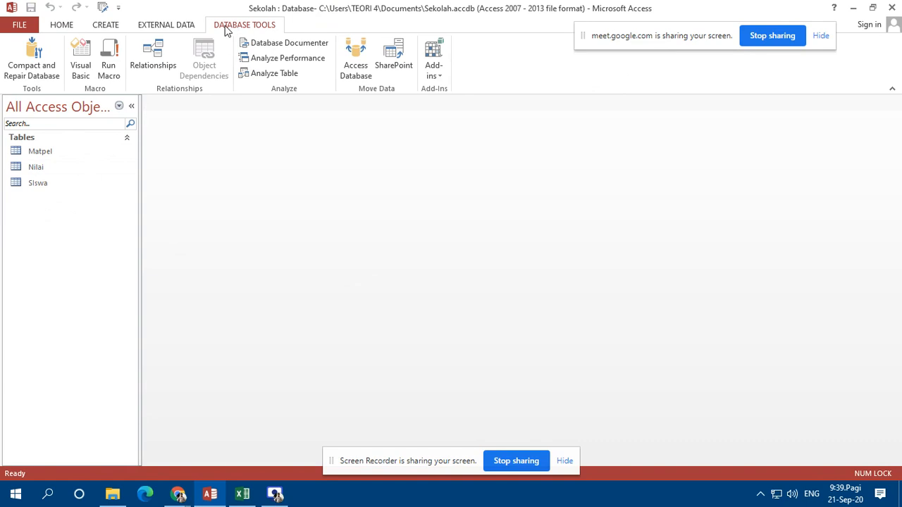
{"action": "left_click", "coordinate": [155, 59]}
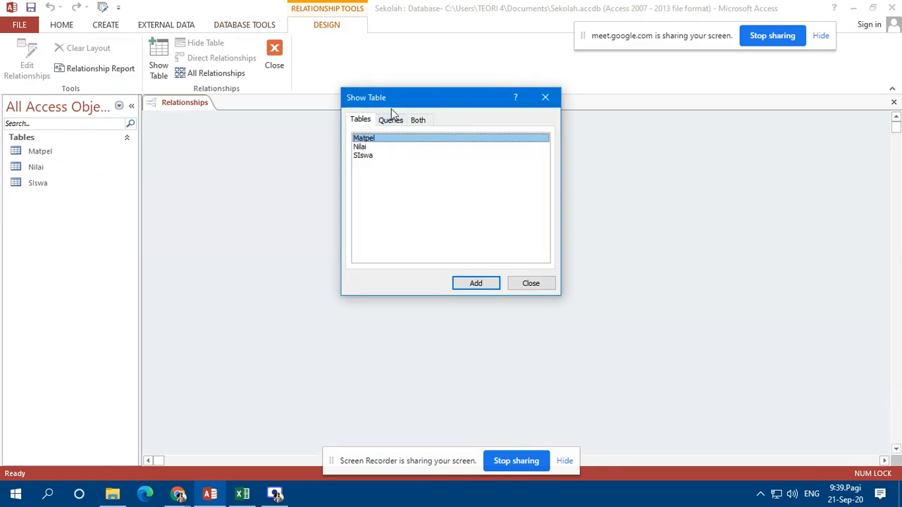
{"action": "left_click_drag", "start_coordinate": [392, 96], "coordinate": [395, 114]}
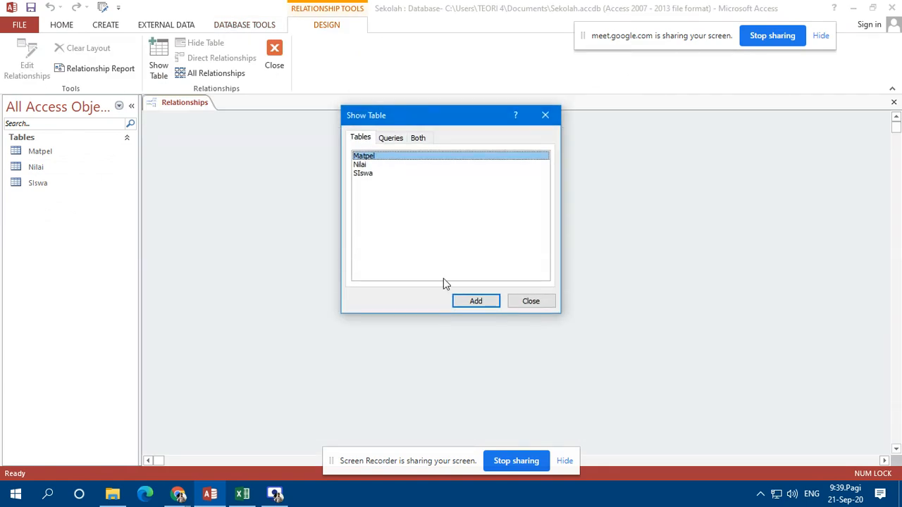
{"action": "left_click", "coordinate": [536, 303]}
{"action": "left_click", "coordinate": [229, 29]}
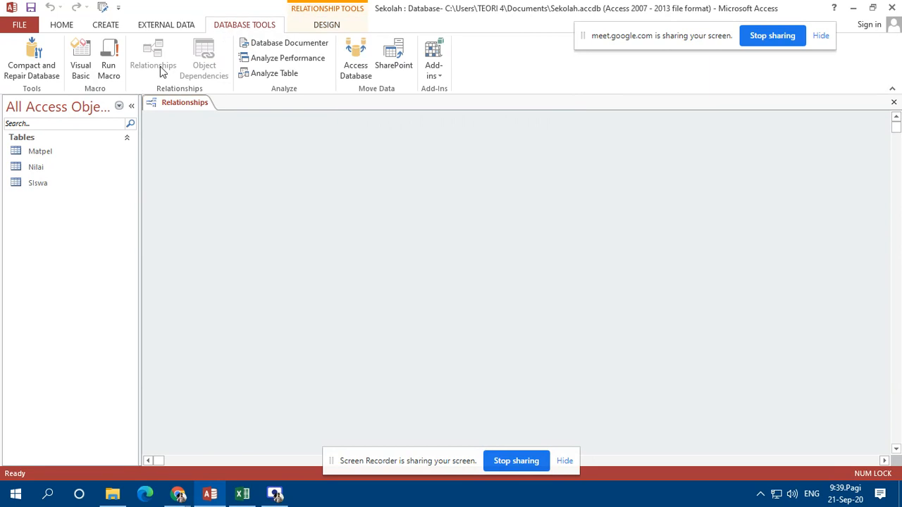
{"action": "right_click", "coordinate": [417, 205]}
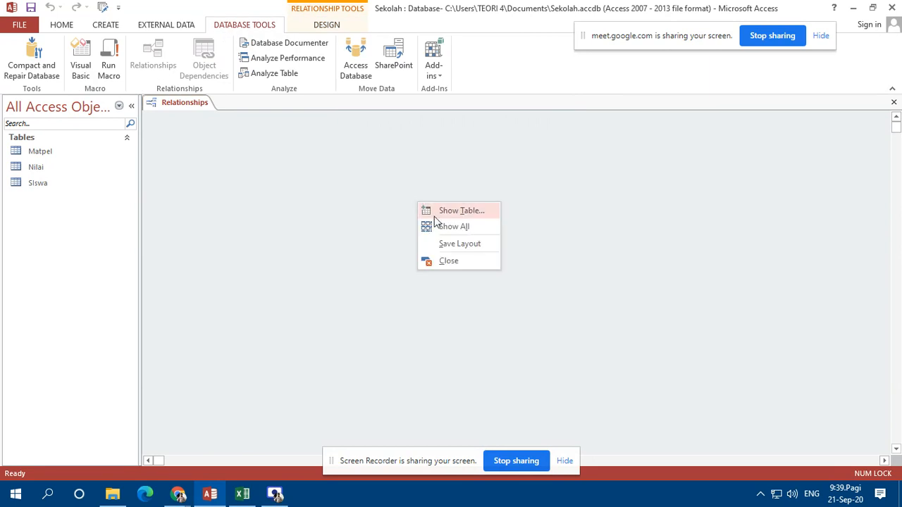
{"action": "left_click", "coordinate": [451, 210]}
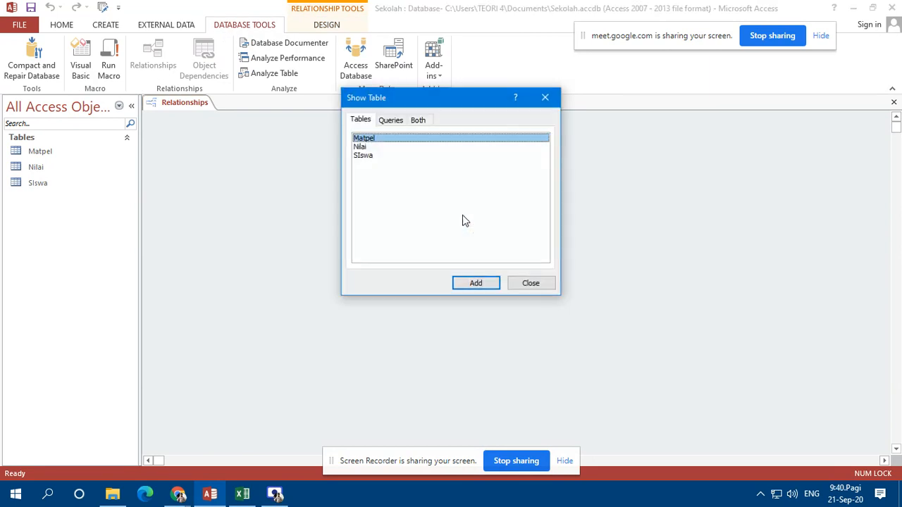
Add the Matpel, Nilai and SIswa tables to the relationships layout and close the table list.
{"action": "double_click", "coordinate": [370, 140]}
{"action": "double_click", "coordinate": [362, 147]}
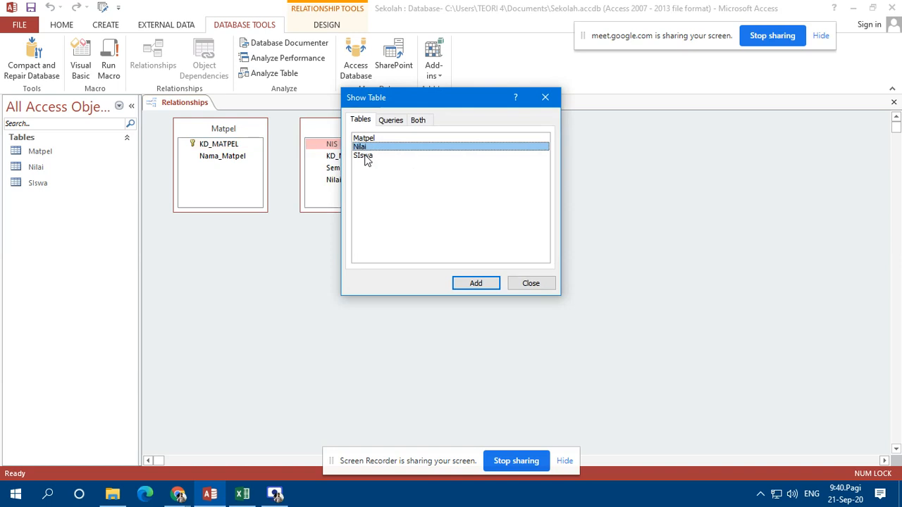
{"action": "double_click", "coordinate": [364, 156]}
{"action": "left_click", "coordinate": [532, 282]}
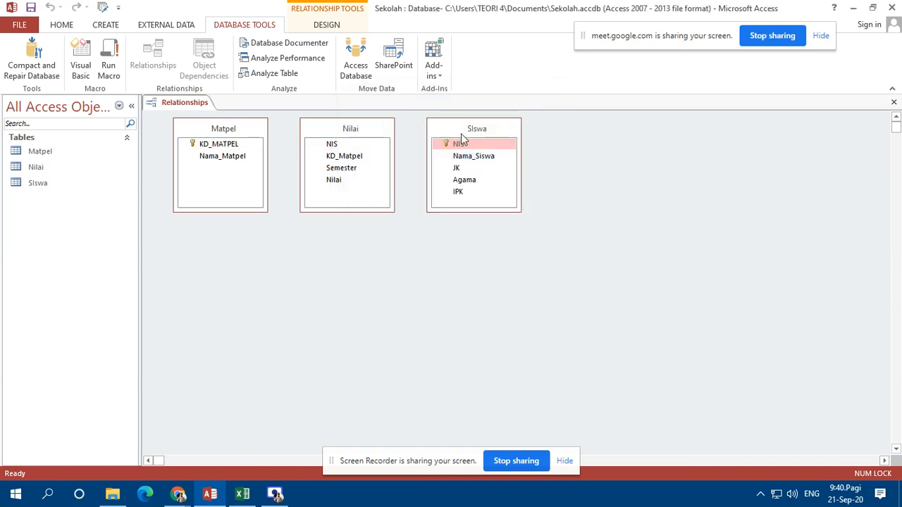
Spread out the three tables in the relationships layout, with Nilai placed between Matpel and SIswa.
{"action": "left_click_drag", "start_coordinate": [465, 130], "coordinate": [548, 205]}
{"action": "left_click_drag", "start_coordinate": [345, 134], "coordinate": [396, 199]}
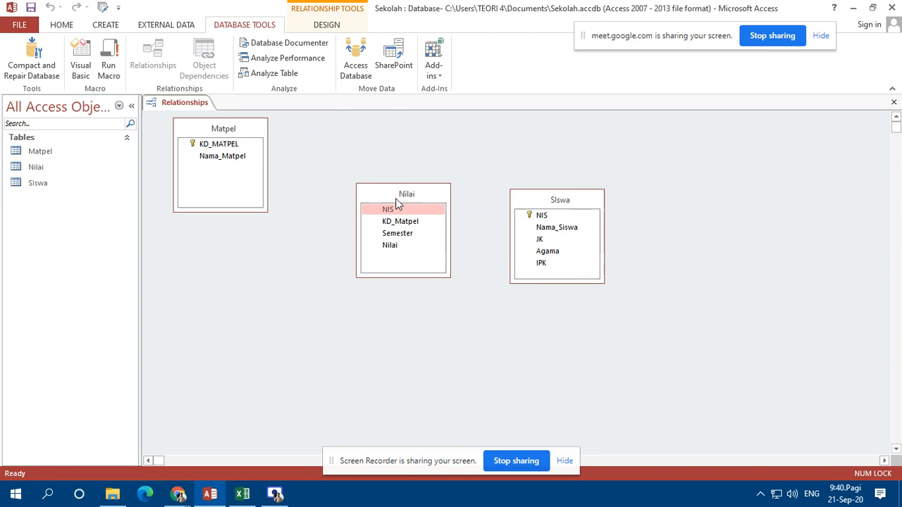
{"action": "left_click_drag", "start_coordinate": [229, 130], "coordinate": [409, 221]}
Relate KD_MATPEL in Matpel to KD_Matpel in Nilai, enforcing referential integrity with cascading updates and deletes.
{"action": "left_click", "coordinate": [262, 185]}
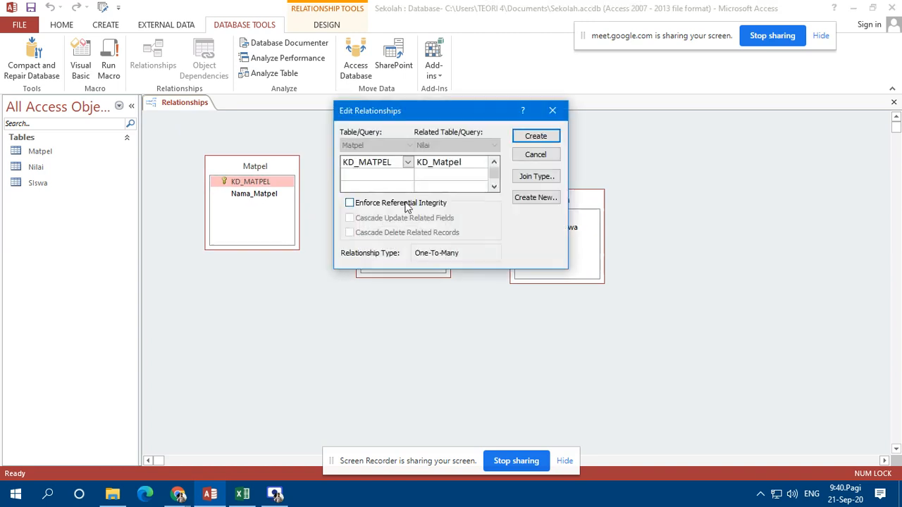
{"action": "left_click", "coordinate": [407, 205]}
{"action": "left_click", "coordinate": [404, 219]}
{"action": "left_click", "coordinate": [394, 234]}
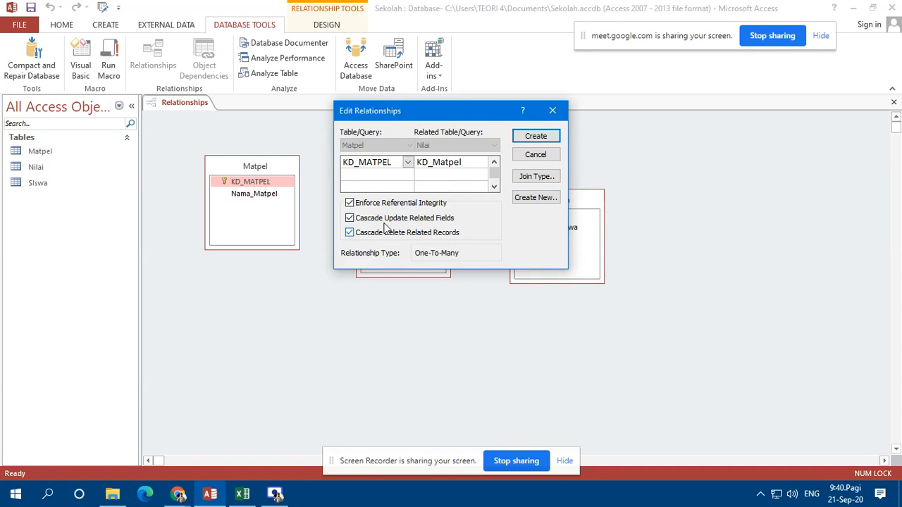
{"action": "left_click", "coordinate": [538, 138]}
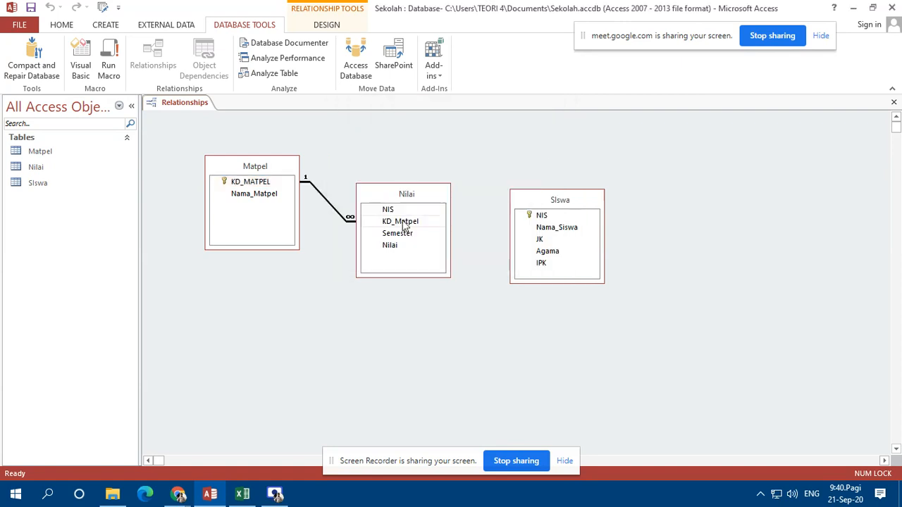
Relate NIS in SIswa to NIS in Nilai with referential integrity and cascading updates and deletes, and close the relationships layout, saving it.
{"action": "left_click_drag", "start_coordinate": [534, 216], "coordinate": [394, 214]}
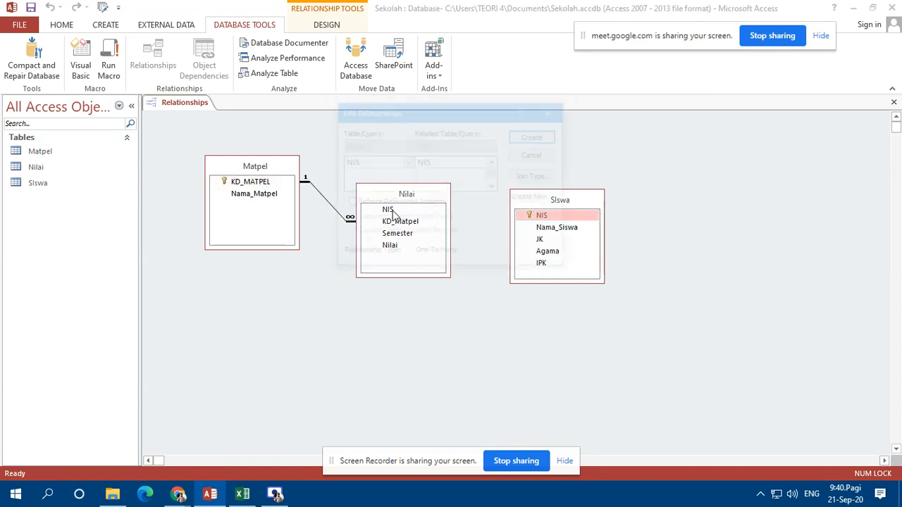
{"action": "left_click", "coordinate": [358, 204]}
{"action": "left_click", "coordinate": [388, 219]}
{"action": "left_click", "coordinate": [382, 233]}
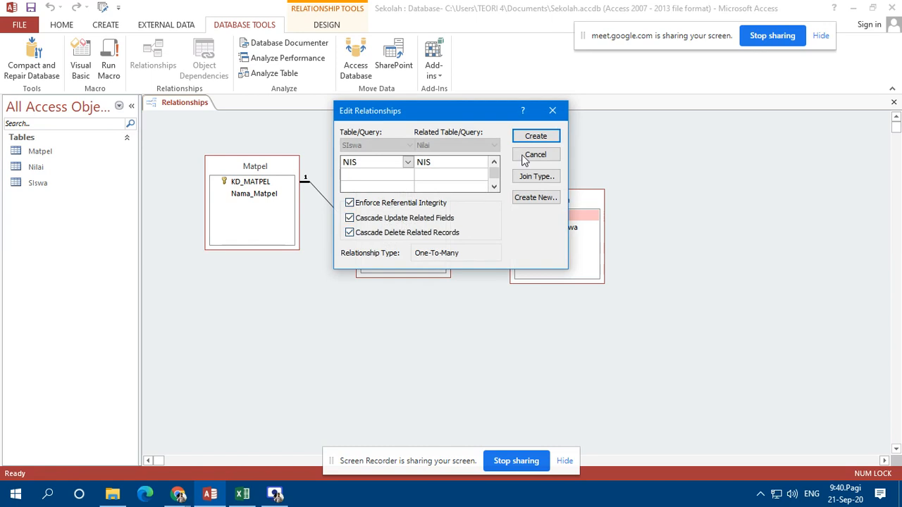
{"action": "left_click", "coordinate": [536, 137]}
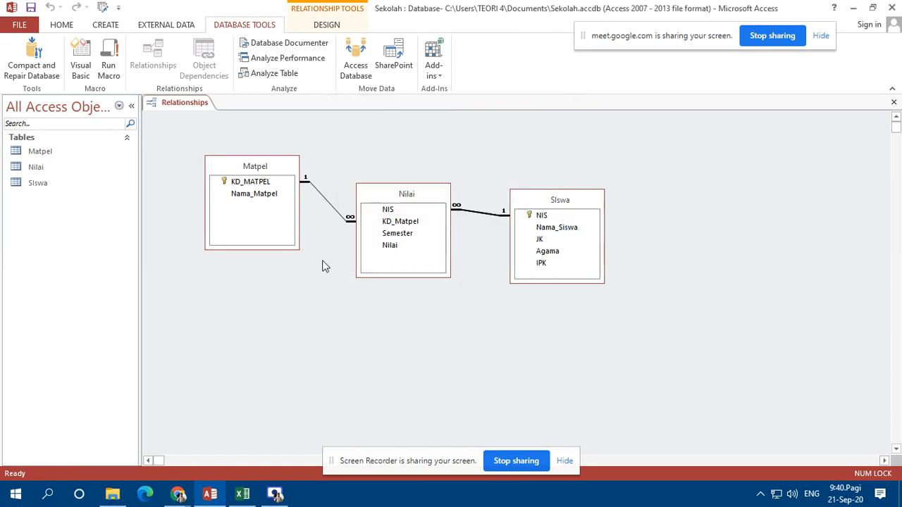
{"action": "left_click", "coordinate": [894, 105]}
{"action": "left_click", "coordinate": [413, 284]}
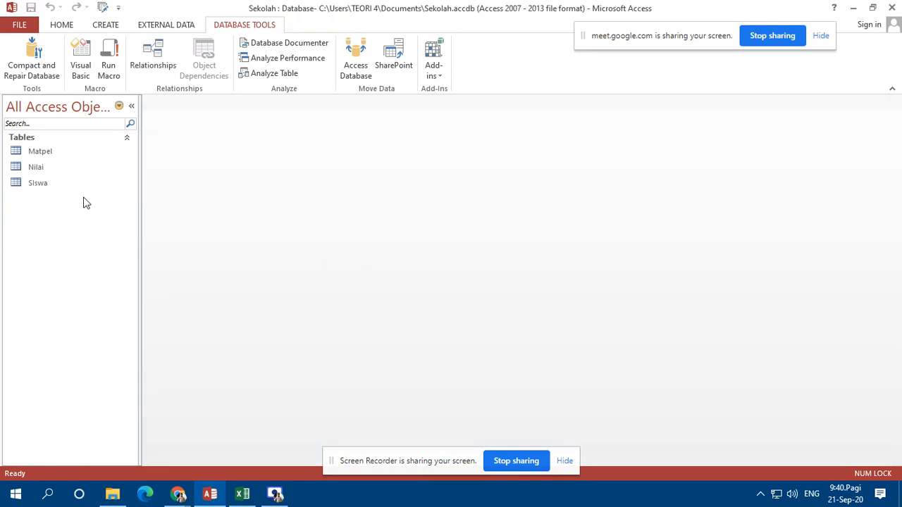
Open the SIswa table and enter the first student's NIS and name, with JK set to Wanita and Agama to Budha.
{"action": "double_click", "coordinate": [54, 185]}
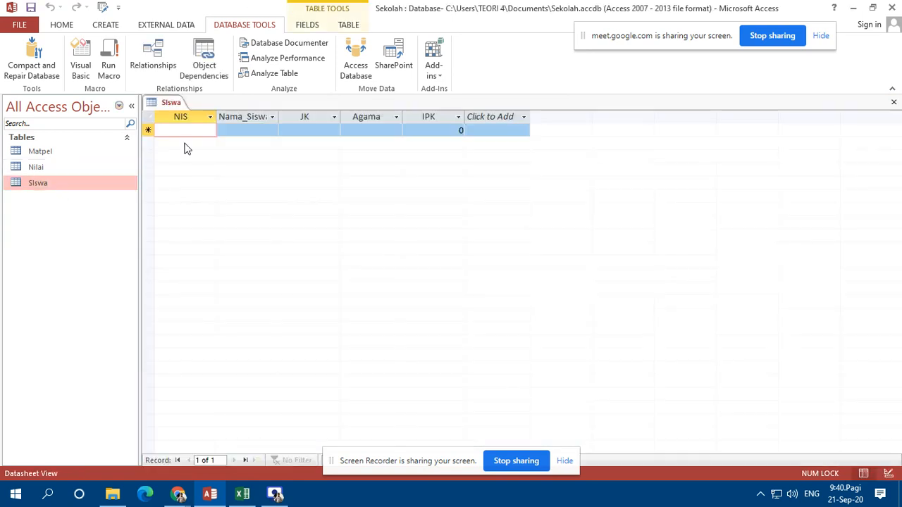
{"action": "type", "text": "20123"}
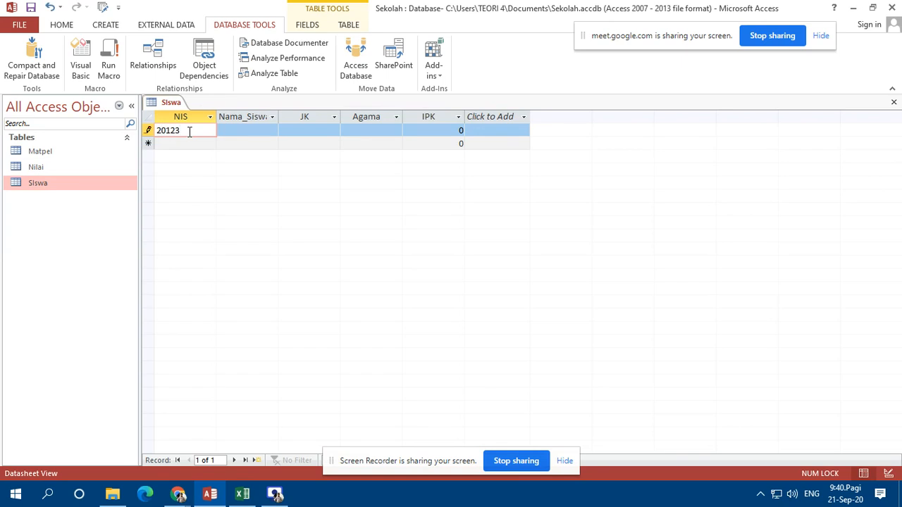
{"action": "key", "text": "Tab"}
{"action": "type", "text": "Angga"}
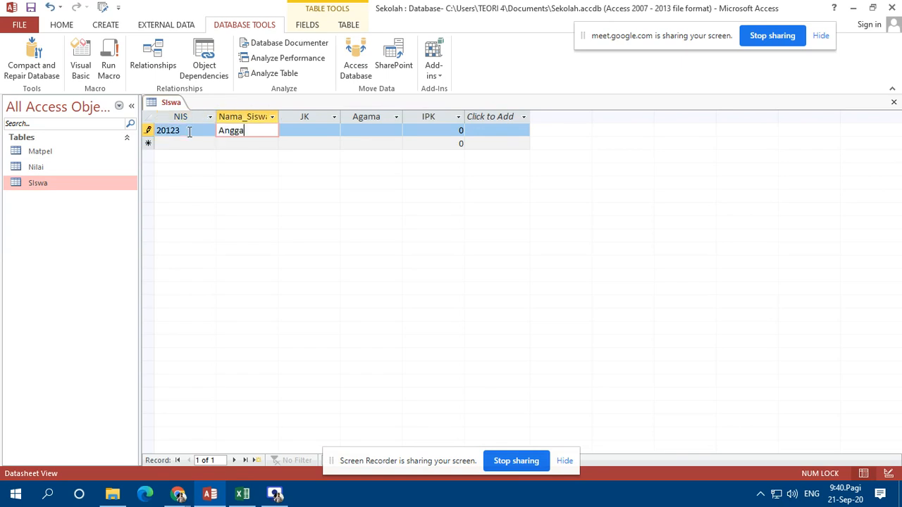
{"action": "key", "text": "Tab"}
{"action": "left_click", "coordinate": [333, 131]}
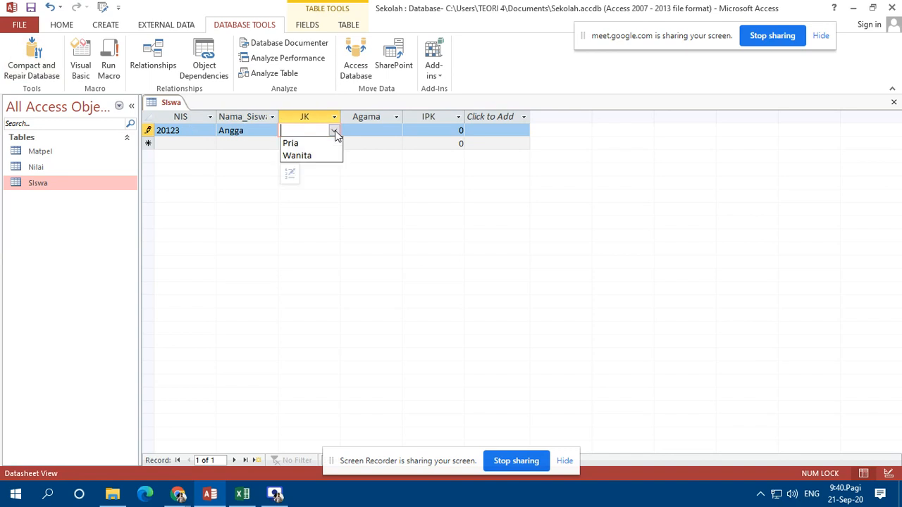
{"action": "left_click", "coordinate": [308, 156]}
{"action": "left_click", "coordinate": [366, 132]}
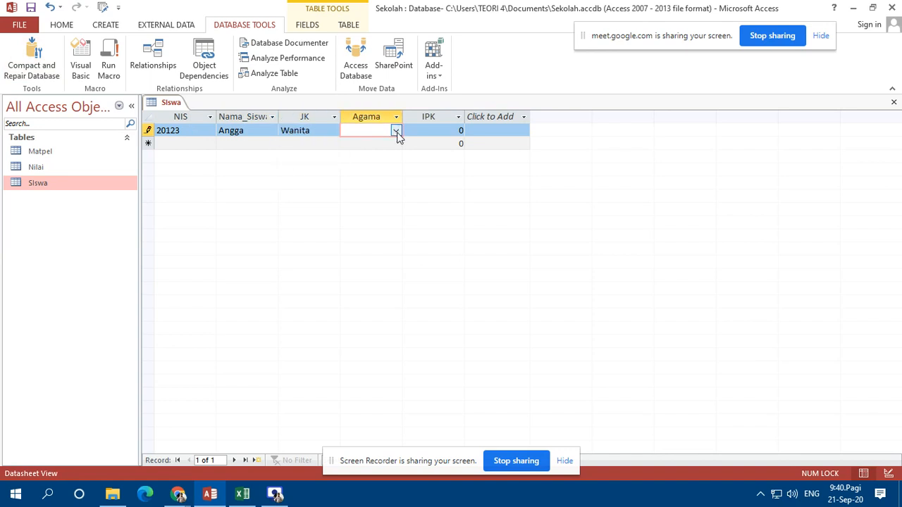
{"action": "left_click", "coordinate": [396, 131]}
{"action": "left_click", "coordinate": [369, 193]}
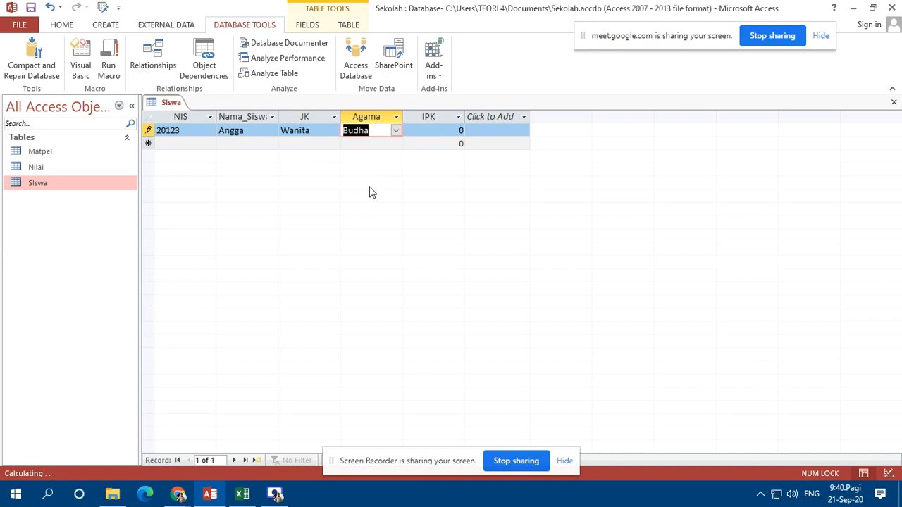
{"action": "left_click", "coordinate": [435, 131]}
Start a second record in the SIswa table with the student's NIS and name.
{"action": "left_click", "coordinate": [188, 143]}
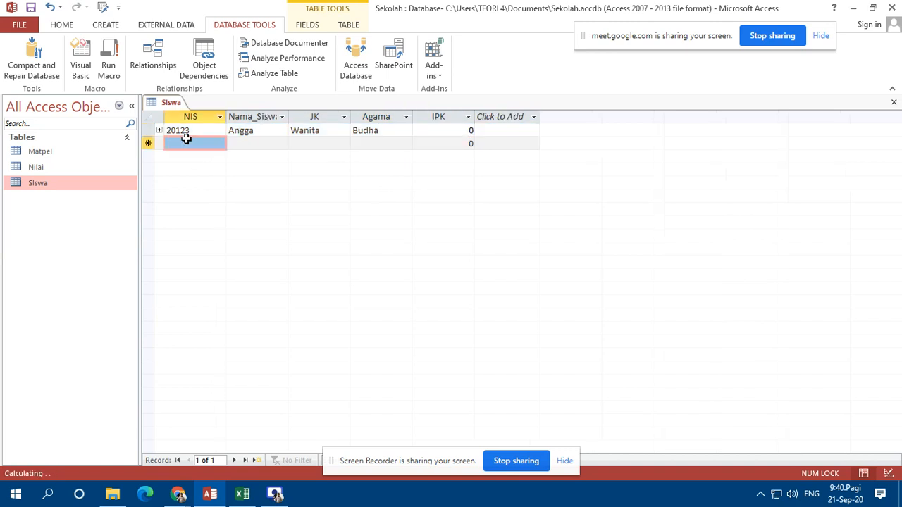
{"action": "left_click", "coordinate": [188, 143]}
{"action": "type", "text": "20"}
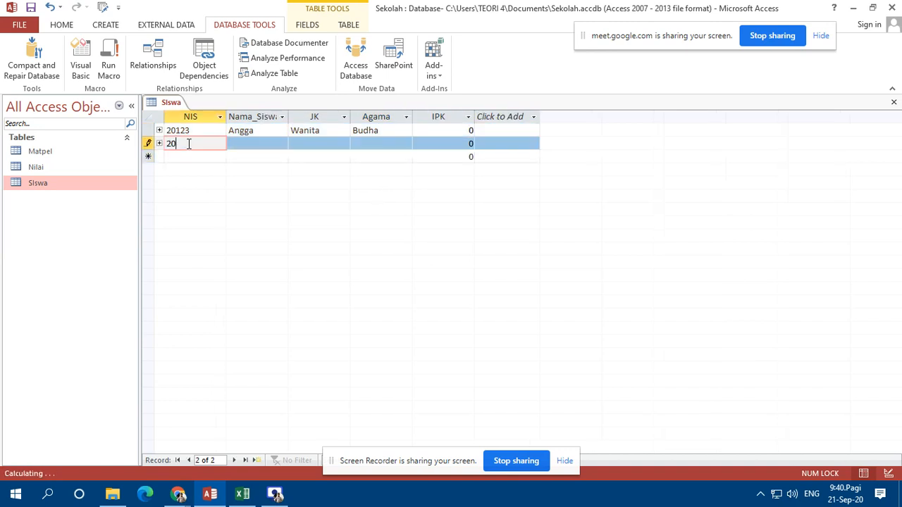
{"action": "type", "text": "212"}
{"action": "left_click", "coordinate": [268, 143]}
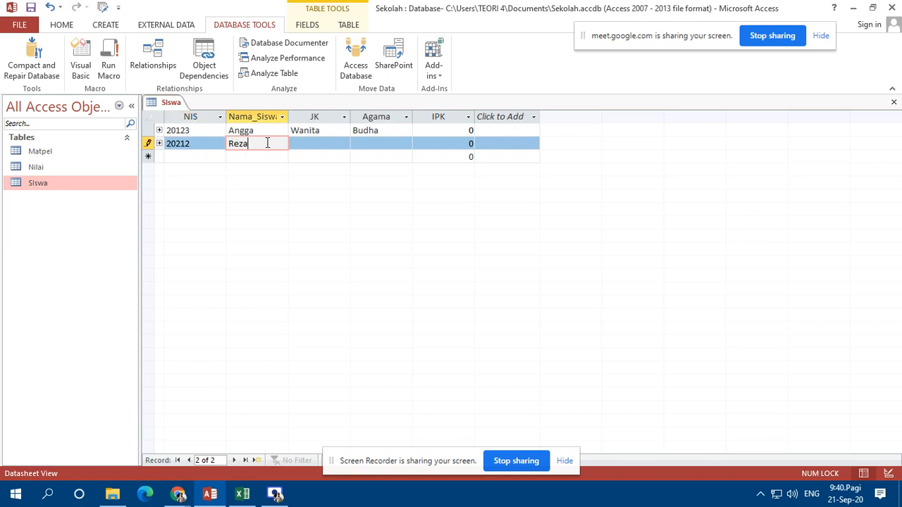
Set JK to Pria and Agama to Islam for the second student record in the Siswa table.
{"action": "left_click", "coordinate": [304, 147]}
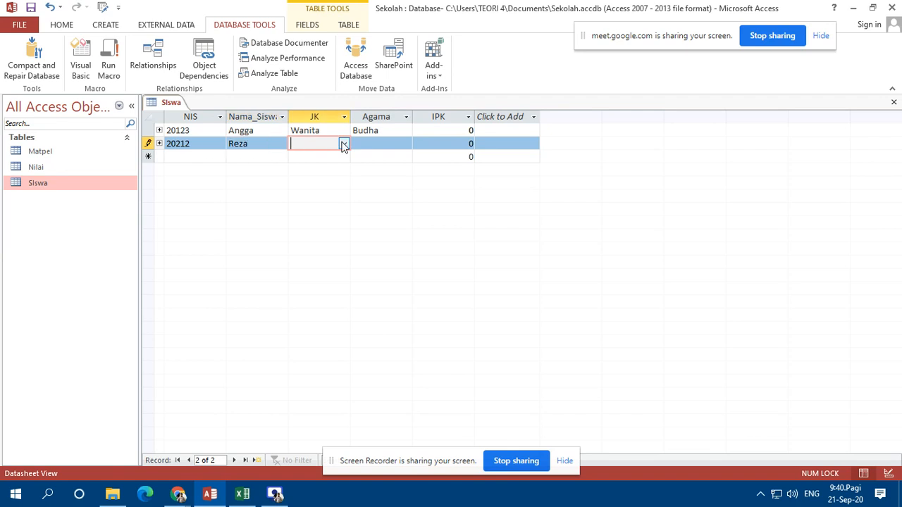
{"action": "left_click", "coordinate": [344, 144]}
{"action": "left_click", "coordinate": [328, 156]}
{"action": "left_click", "coordinate": [384, 145]}
{"action": "left_click", "coordinate": [406, 144]}
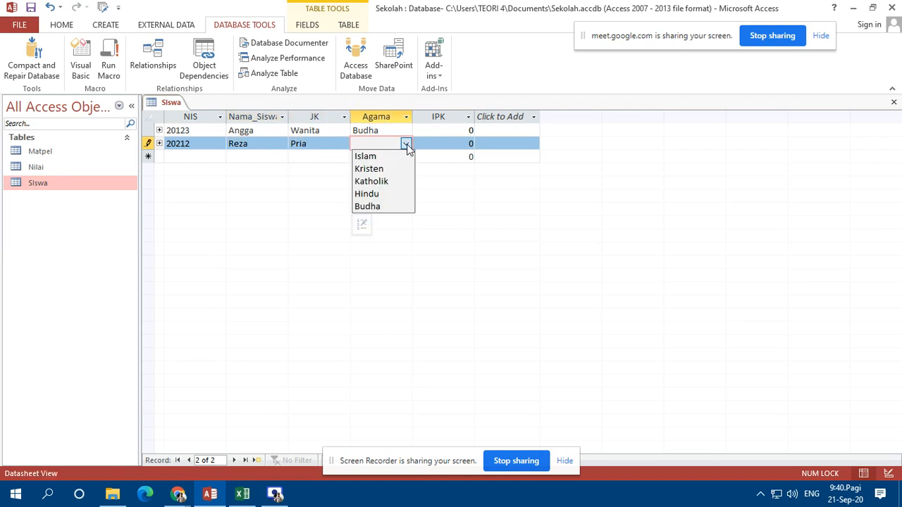
{"action": "left_click", "coordinate": [387, 157]}
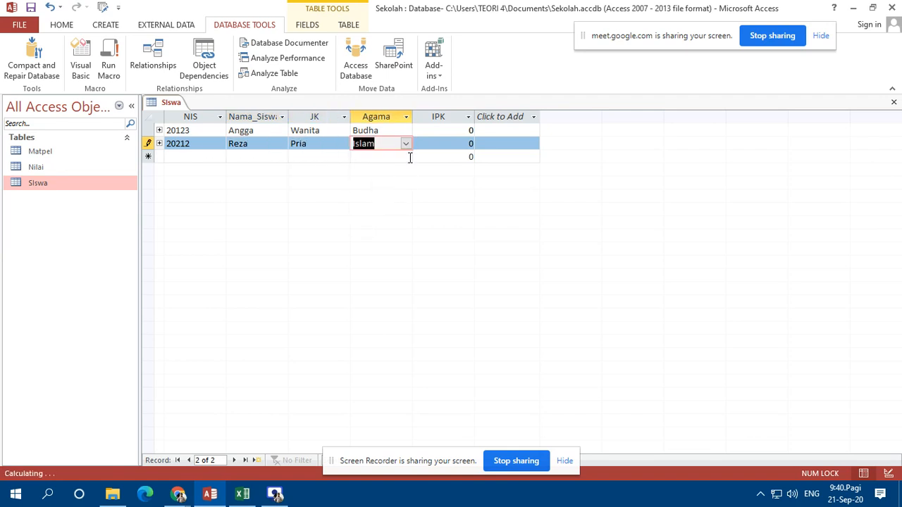
Start a third record in the Siswa table by entering the student's NIS number and name.
{"action": "left_click", "coordinate": [180, 155]}
{"action": "type", "text": "20321"}
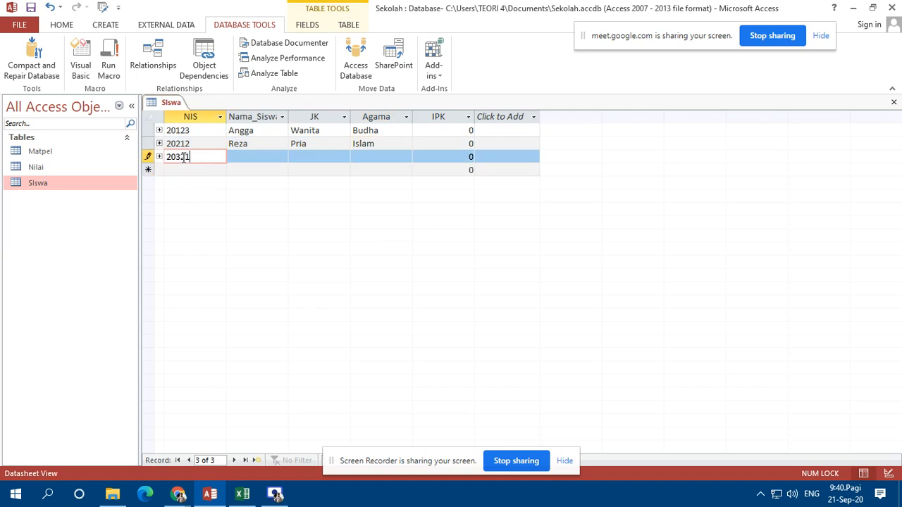
{"action": "left_click", "coordinate": [243, 157]}
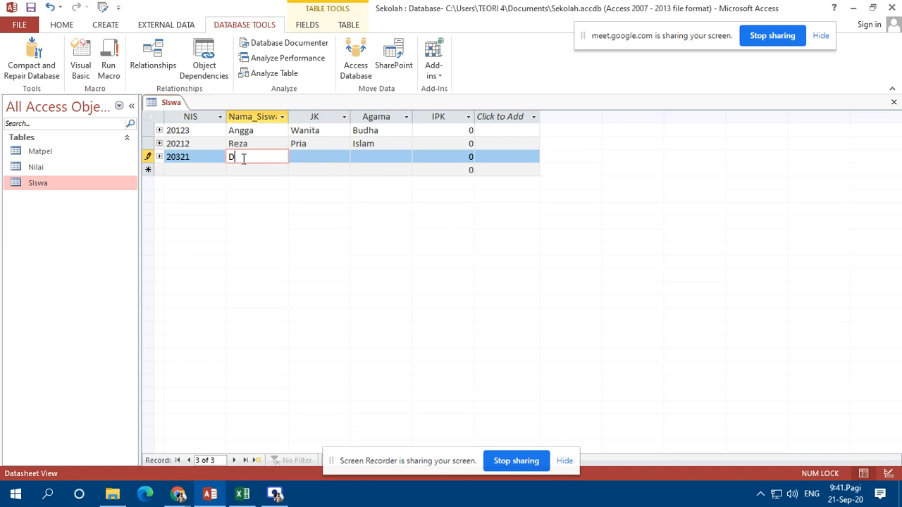
{"action": "type", "text": "Dhalu"}
{"action": "key", "text": "Tab"}
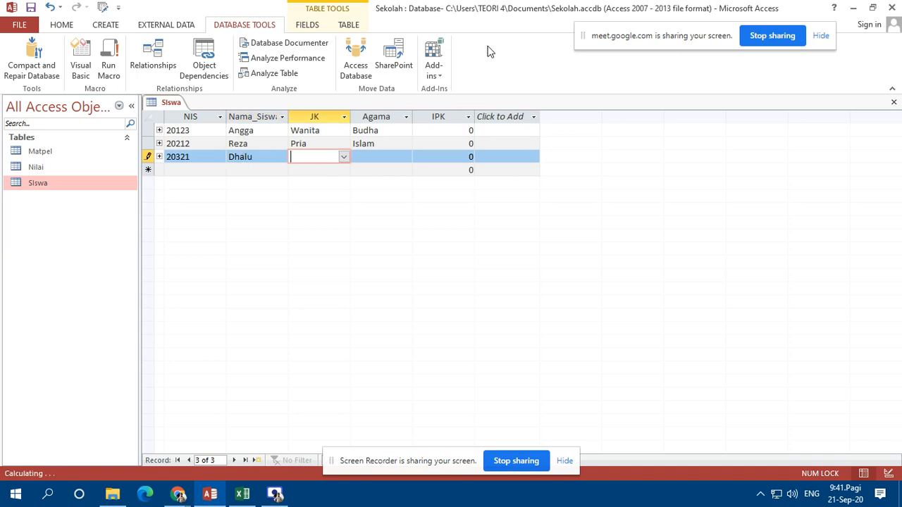
Set the third student's JK to Pria and Agama to Kristen, and close the Siswa table.
{"action": "left_click", "coordinate": [344, 157]}
{"action": "left_click", "coordinate": [326, 171]}
{"action": "left_click", "coordinate": [379, 158]}
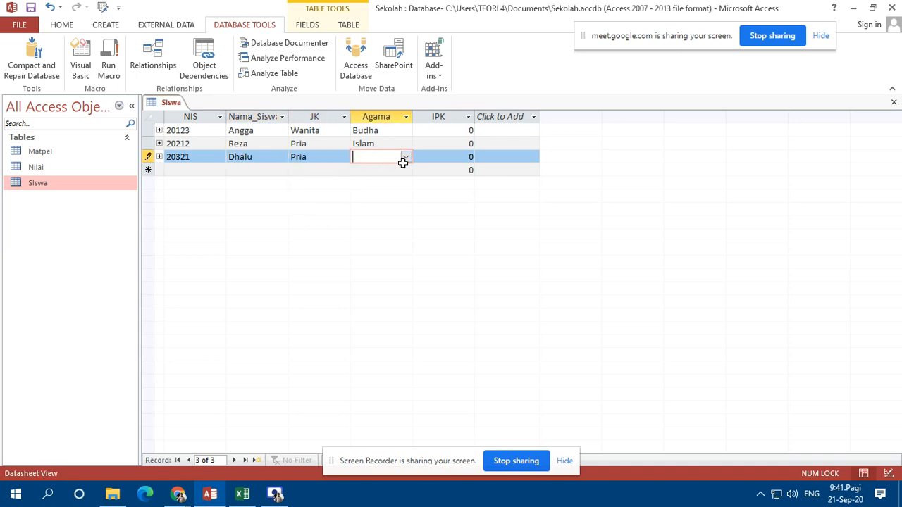
{"action": "left_click", "coordinate": [406, 157]}
{"action": "left_click", "coordinate": [384, 184]}
{"action": "left_click", "coordinate": [893, 102]}
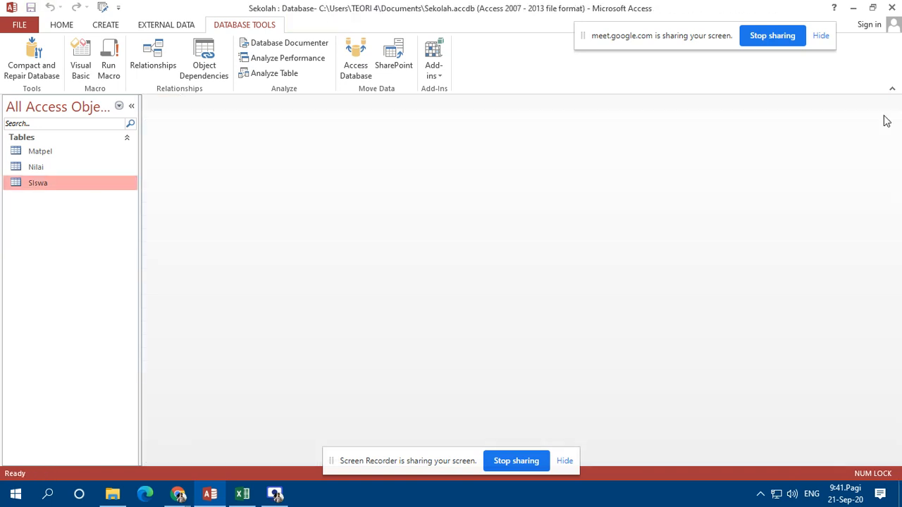
Open the Matpel table and add a subject with code MP01 and name Bahasa.
{"action": "double_click", "coordinate": [58, 152]}
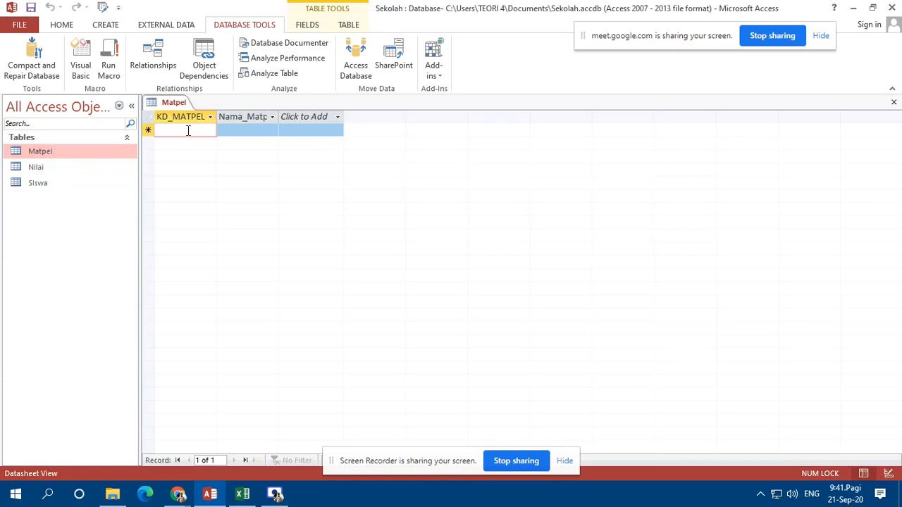
{"action": "type", "text": "MP0"}
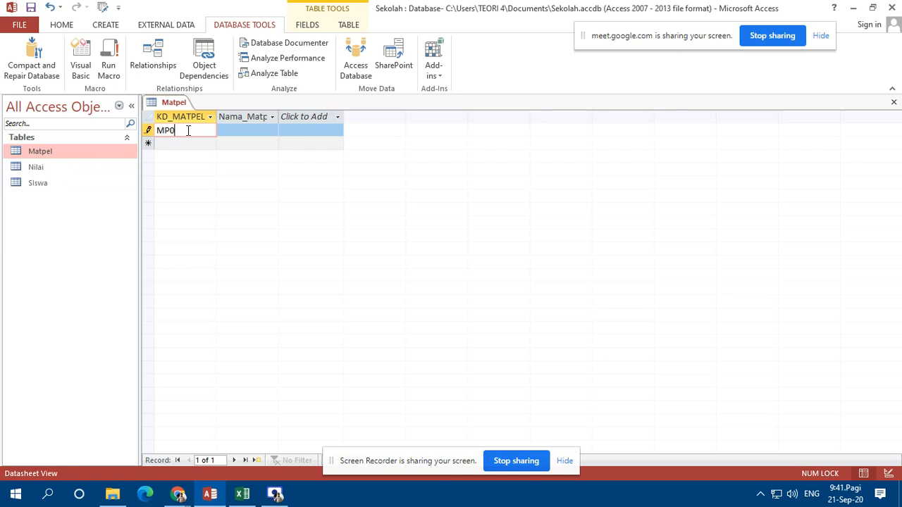
{"action": "type", "text": "1"}
{"action": "key", "text": "Tab"}
{"action": "type", "text": "B"}
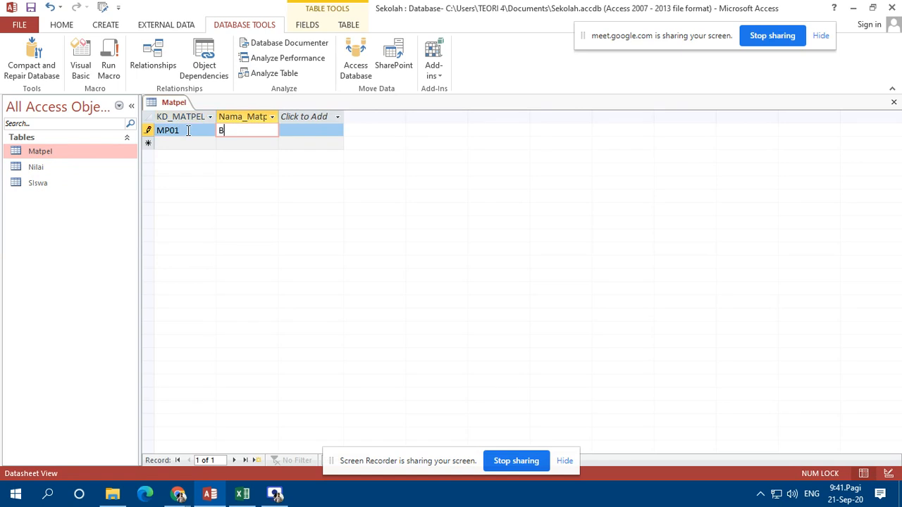
{"action": "type", "text": "ahasa"}
{"action": "key", "text": "Tab"}
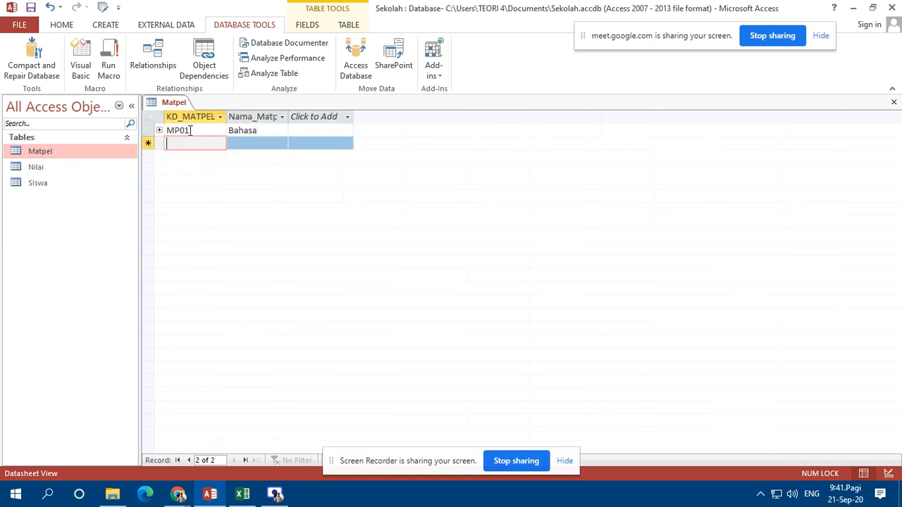
Add a second subject record to Matpel with code MP02 and name MTK.
{"action": "type", "text": "MP02"}
{"action": "key", "text": "Tab"}
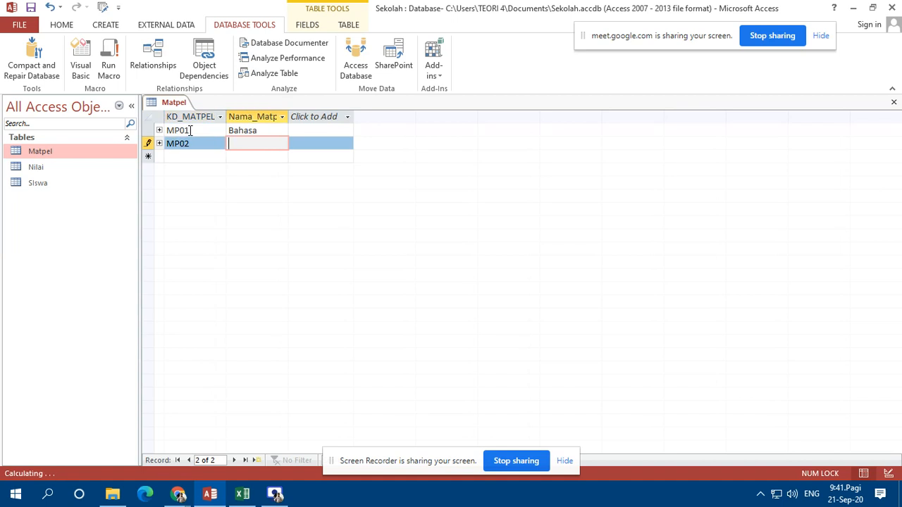
{"action": "type", "text": "MTK"}
{"action": "key", "text": "Tab"}
Add a third subject record with code MP03 and name PPKN, and close the Matpel table.
{"action": "type", "text": "MP"}
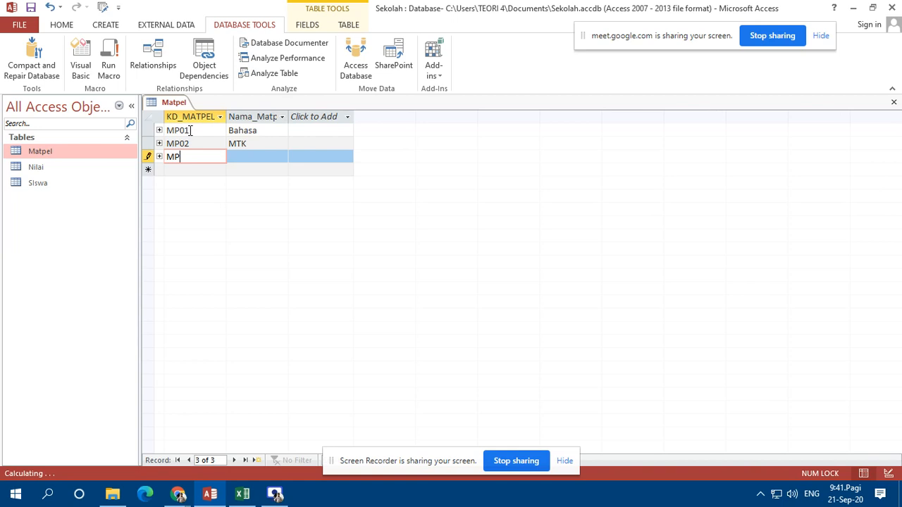
{"action": "key", "text": "Tab"}
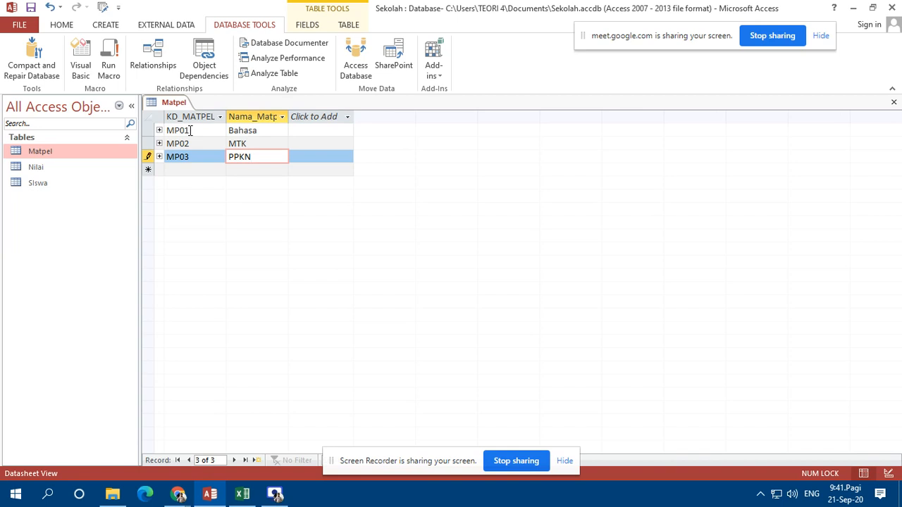
{"action": "left_click", "coordinate": [894, 102]}
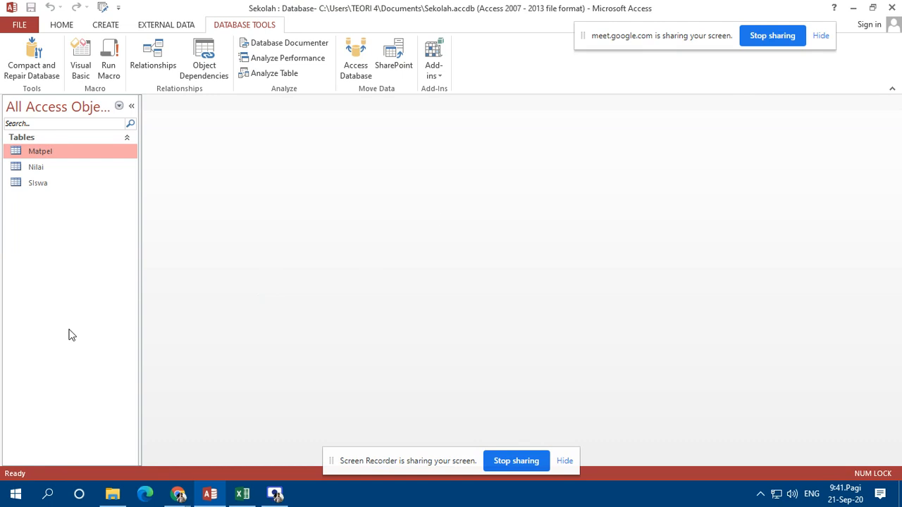
Open the Nilai table and add a grade record for the first listed student: subject Bahasa, semester 1, Nilai 60.
{"action": "left_click", "coordinate": [47, 171]}
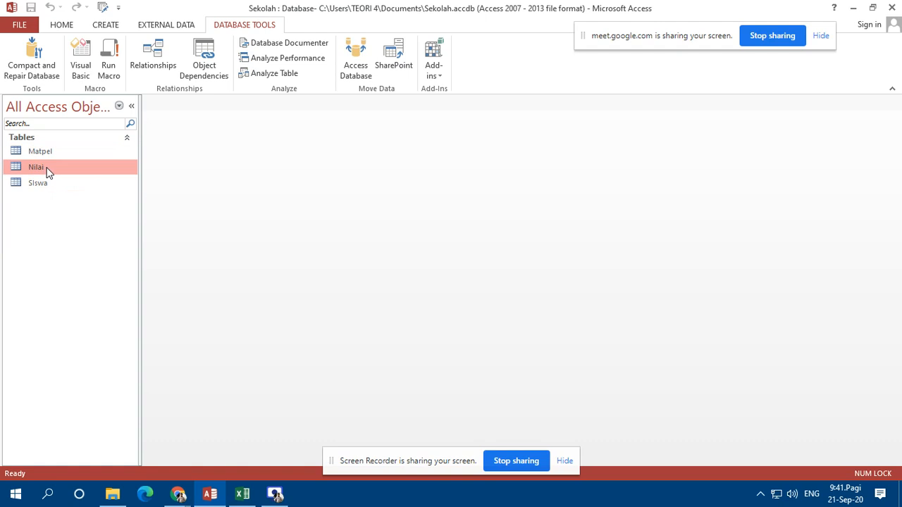
{"action": "double_click", "coordinate": [46, 170]}
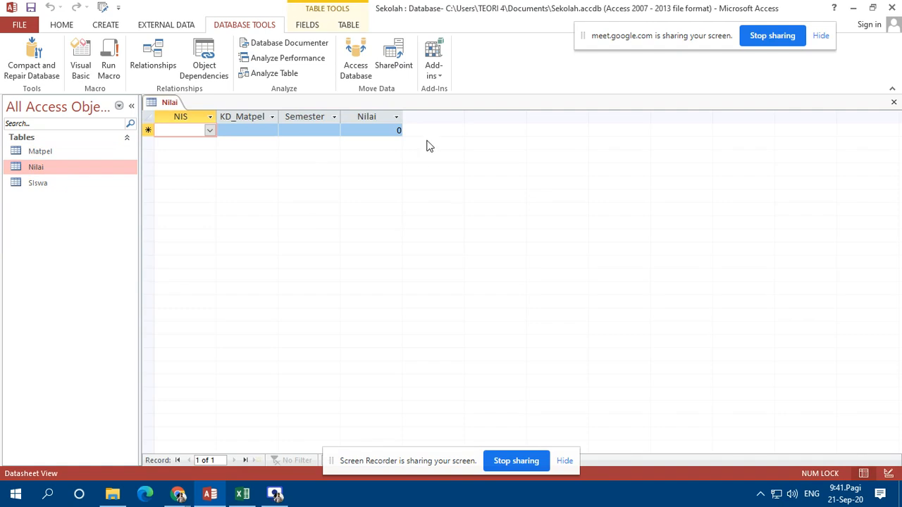
{"action": "left_click", "coordinate": [209, 131]}
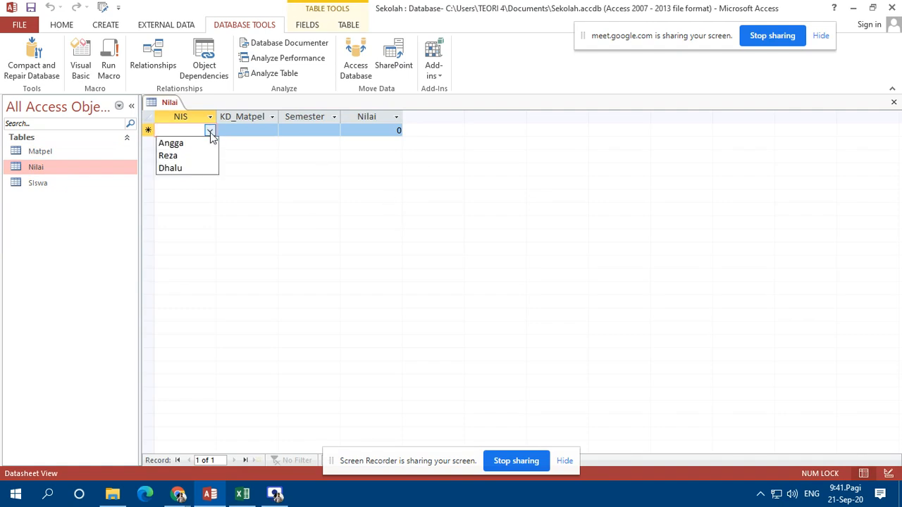
{"action": "left_click", "coordinate": [203, 144]}
{"action": "left_click", "coordinate": [256, 131]}
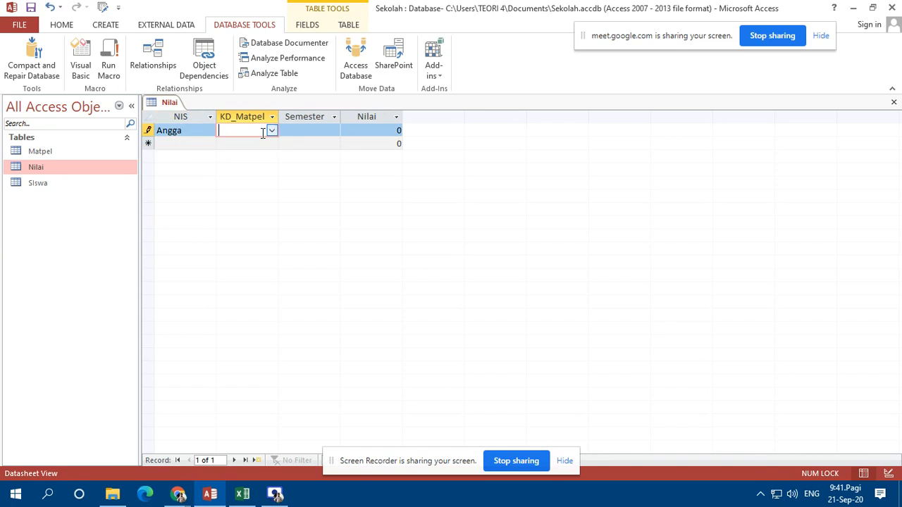
{"action": "left_click", "coordinate": [271, 130]}
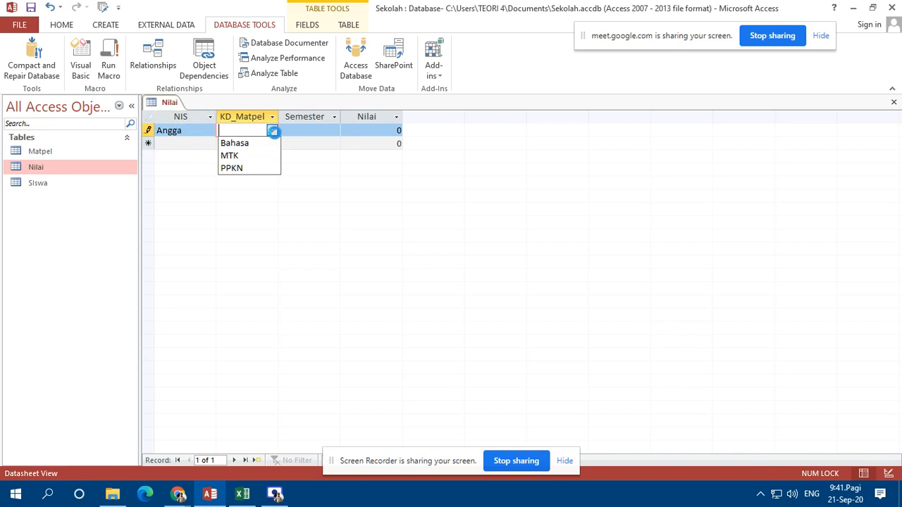
{"action": "left_click", "coordinate": [321, 131]}
{"action": "left_click", "coordinate": [333, 130]}
{"action": "left_click", "coordinate": [311, 149]}
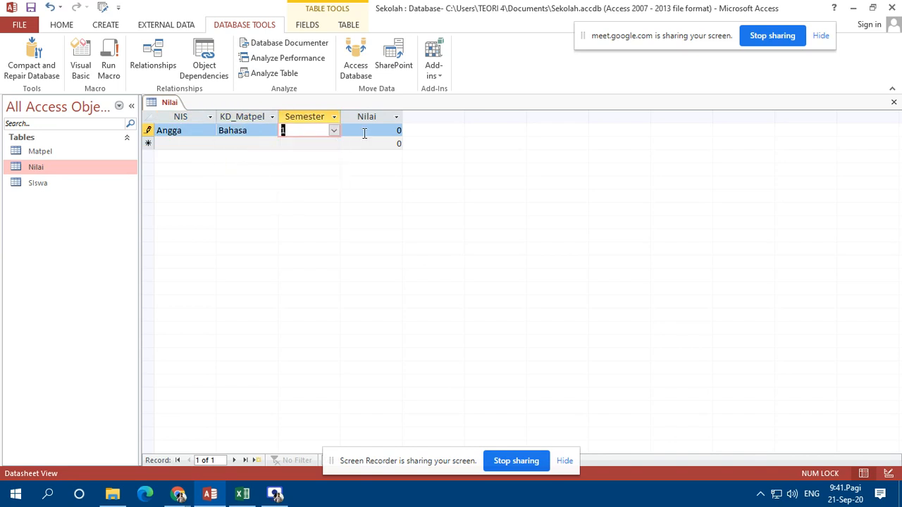
{"action": "key", "text": "Tab"}
{"action": "type", "text": "60"}
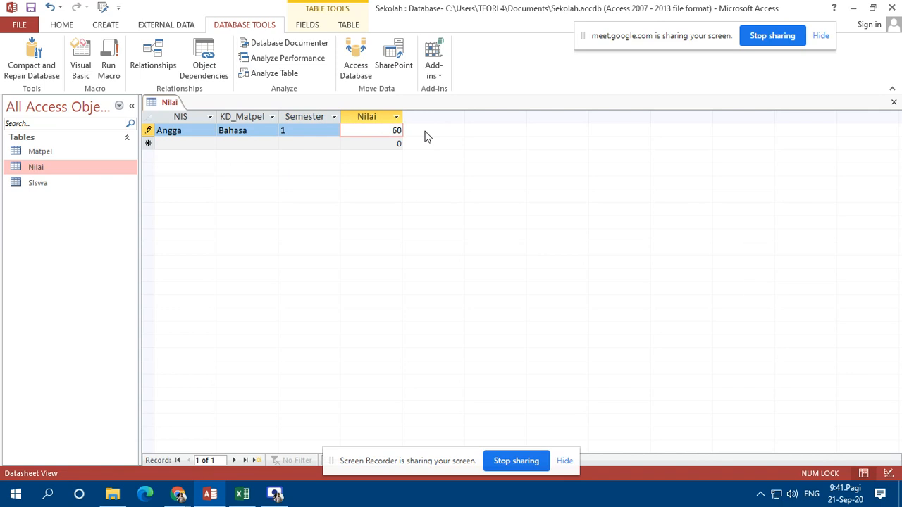
Add a grade record to Nilai for the second listed student: subject Bahasa, semester 1, Nilai 50.
{"action": "left_click", "coordinate": [199, 145]}
{"action": "left_click", "coordinate": [209, 144]}
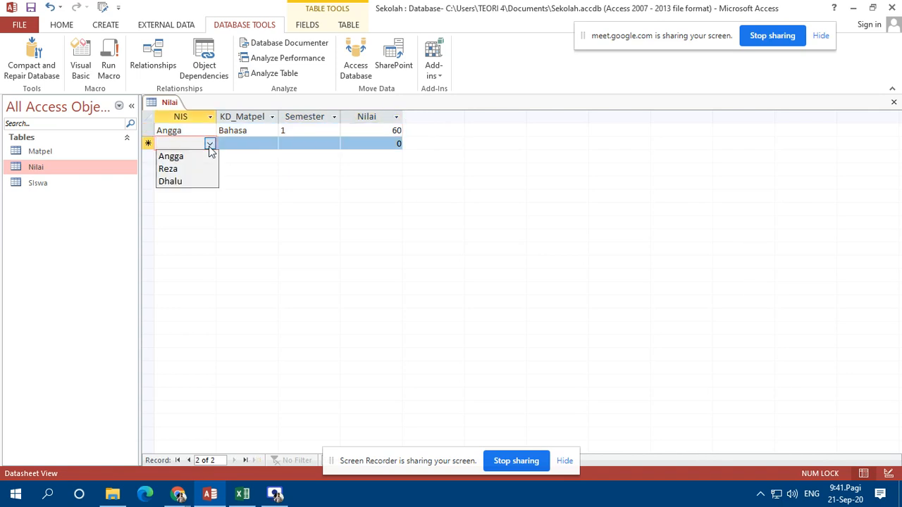
{"action": "left_click", "coordinate": [201, 168]}
{"action": "left_click", "coordinate": [247, 146]}
{"action": "left_click", "coordinate": [271, 145]}
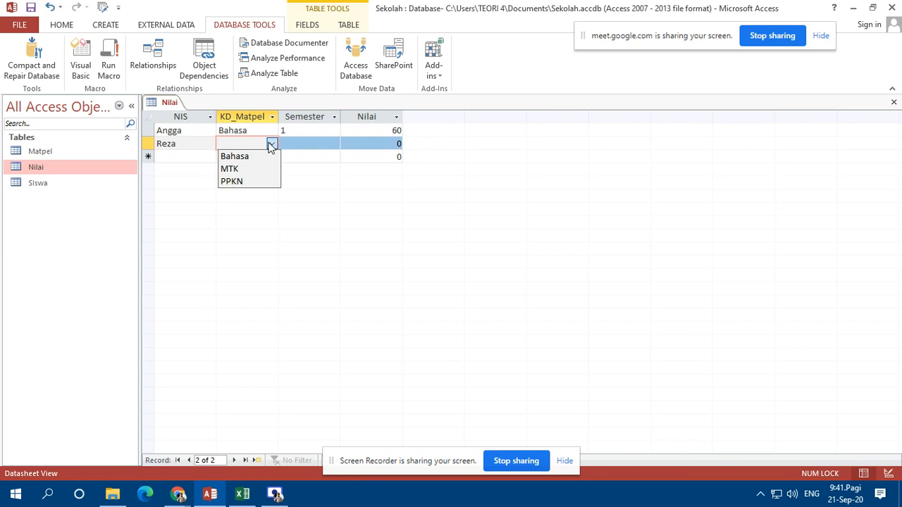
{"action": "left_click", "coordinate": [275, 155]}
{"action": "left_click", "coordinate": [298, 146]}
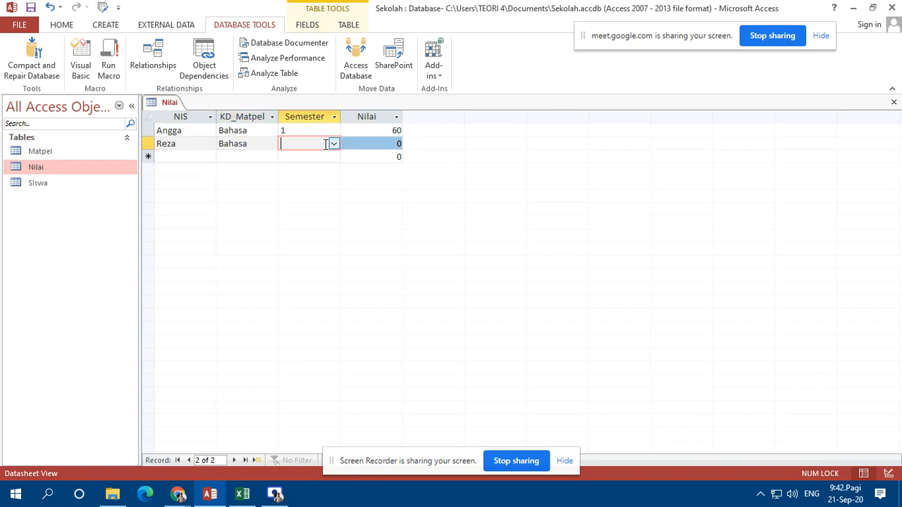
{"action": "left_click", "coordinate": [334, 144]}
{"action": "left_click", "coordinate": [332, 155]}
{"action": "left_click", "coordinate": [384, 146]}
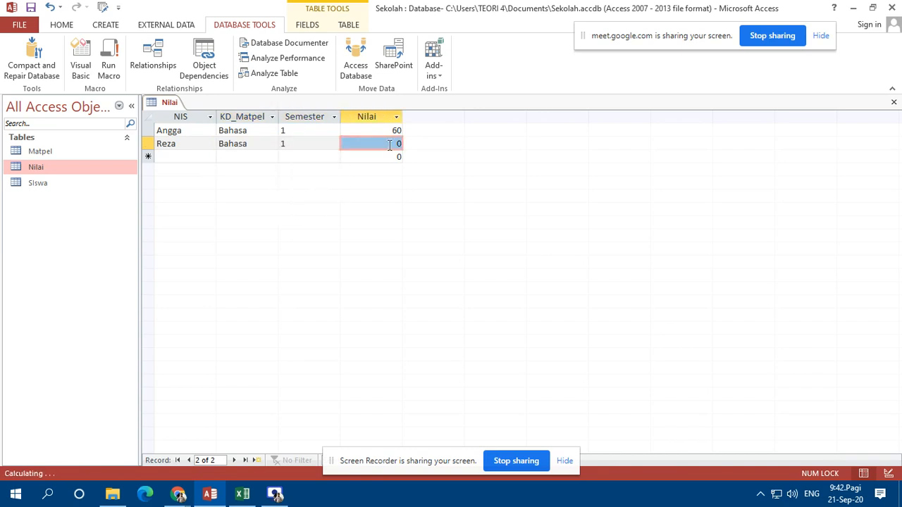
{"action": "type", "text": "50"}
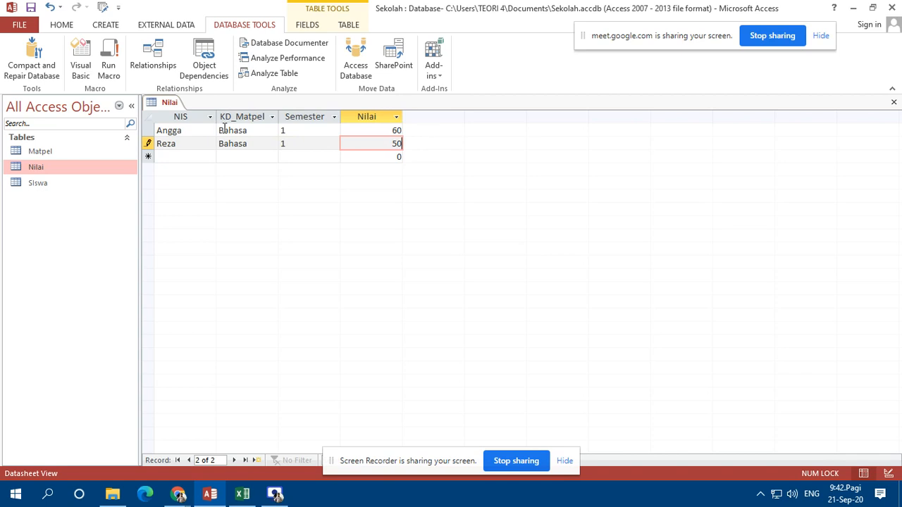
Add a grade record to Nilai for the third listed student: subject Bahasa, semester 1, Nilai 70.
{"action": "left_click", "coordinate": [192, 155]}
{"action": "left_click", "coordinate": [209, 156]}
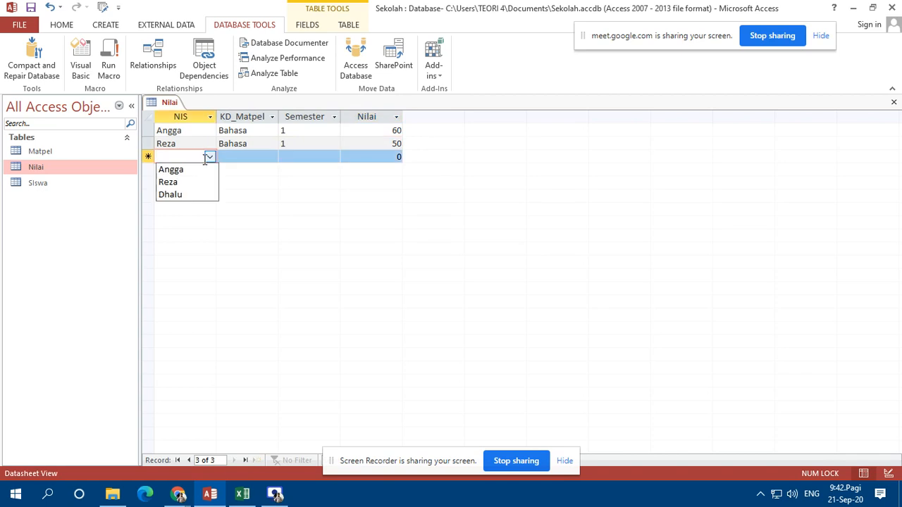
{"action": "left_click", "coordinate": [176, 193]}
{"action": "left_click", "coordinate": [250, 159]}
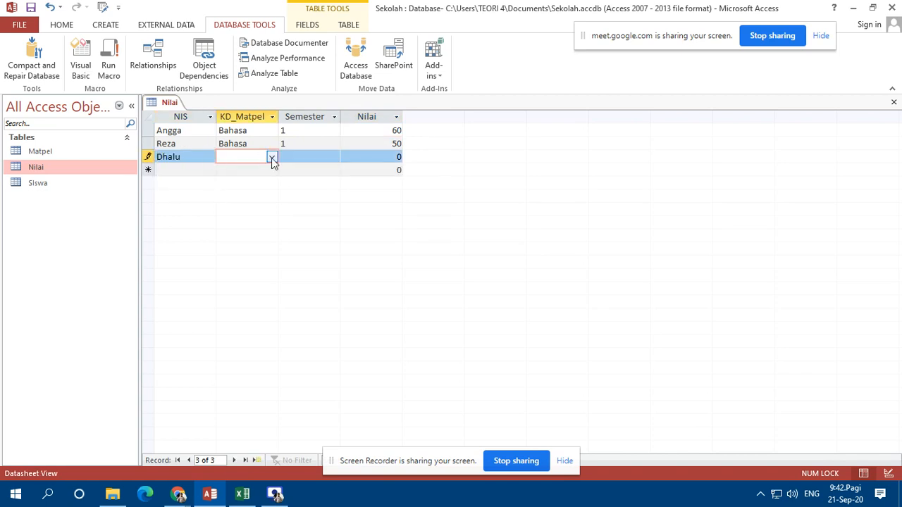
{"action": "left_click", "coordinate": [272, 157]}
{"action": "left_click", "coordinate": [262, 169]}
{"action": "left_click", "coordinate": [298, 161]}
{"action": "left_click", "coordinate": [334, 157]}
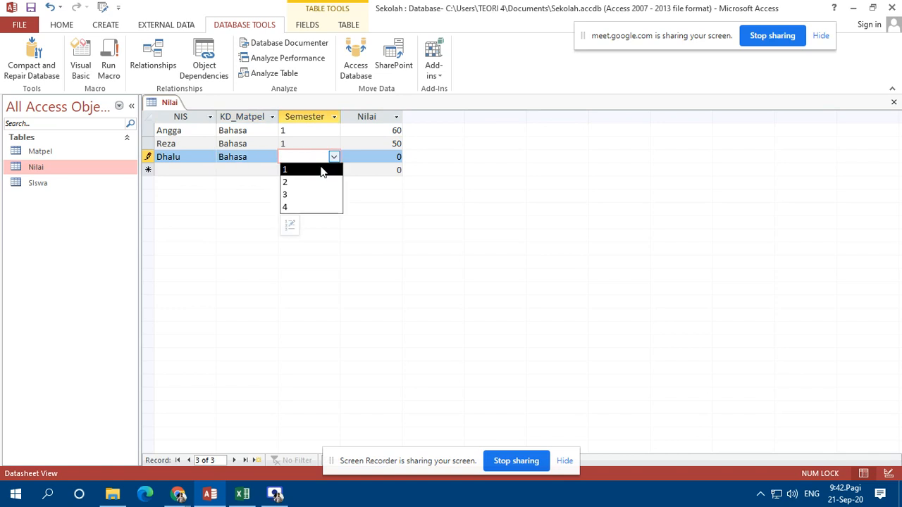
{"action": "left_click", "coordinate": [323, 172]}
{"action": "key", "text": "Tab"}
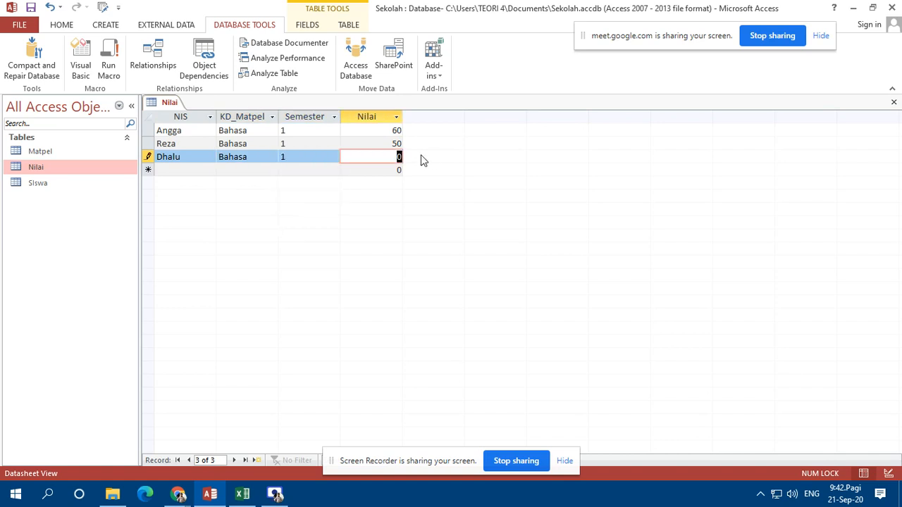
{"action": "type", "text": "70"}
Add a grade record to Nilai for the first listed student: subject MTK, semester 1, Nilai 70.
{"action": "left_click", "coordinate": [196, 173]}
{"action": "left_click", "coordinate": [209, 170]}
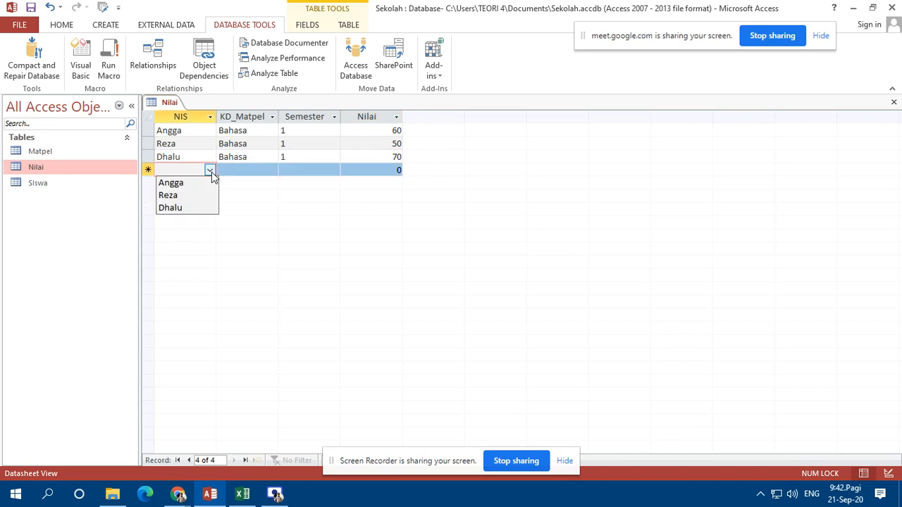
{"action": "left_click", "coordinate": [208, 181]}
{"action": "left_click", "coordinate": [246, 170]}
{"action": "left_click", "coordinate": [272, 171]}
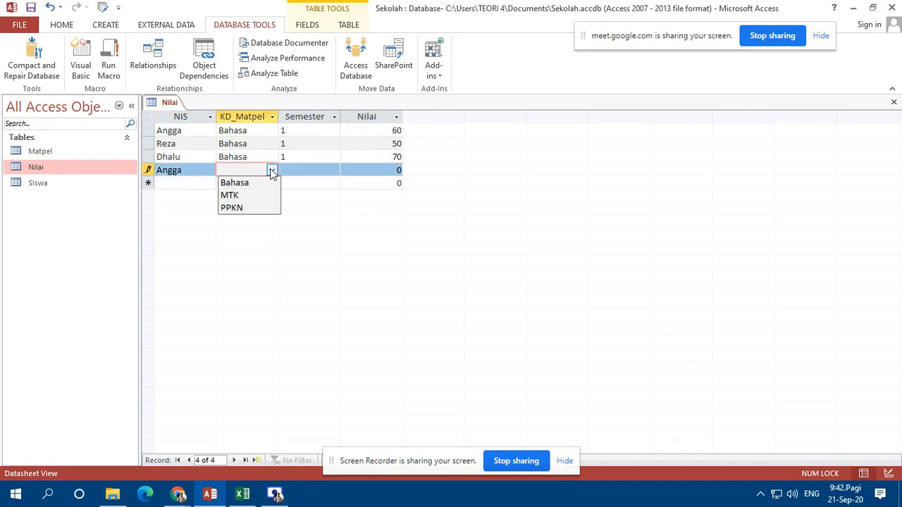
{"action": "left_click", "coordinate": [235, 195]}
{"action": "left_click", "coordinate": [325, 171]}
{"action": "left_click", "coordinate": [334, 171]}
{"action": "left_click", "coordinate": [314, 186]}
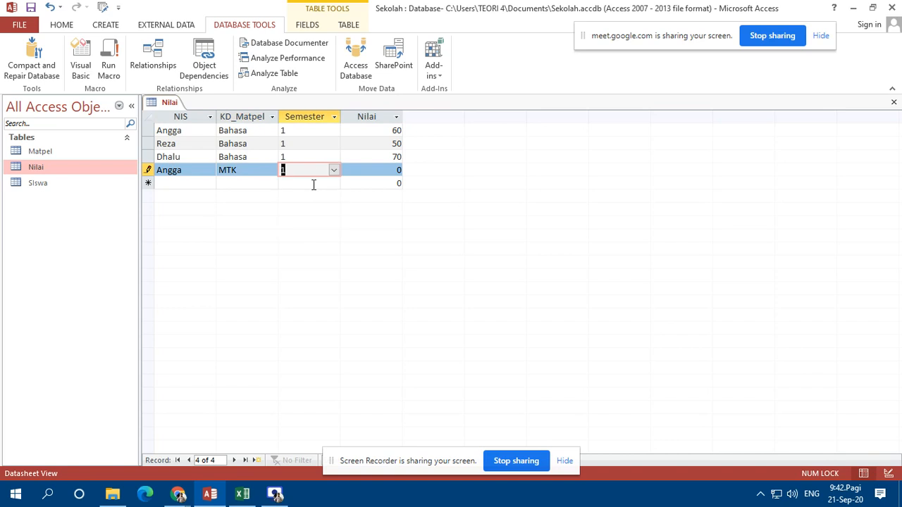
{"action": "left_click", "coordinate": [398, 170]}
{"action": "type", "text": "70"}
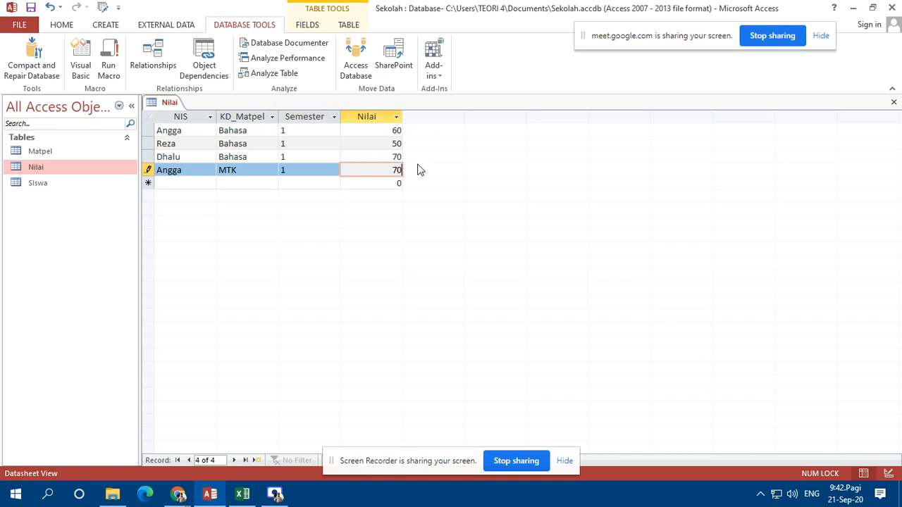
Add a grade record to Nilai for the second listed student: subject MTK, semester 1, Nilai 80.
{"action": "left_click", "coordinate": [182, 182]}
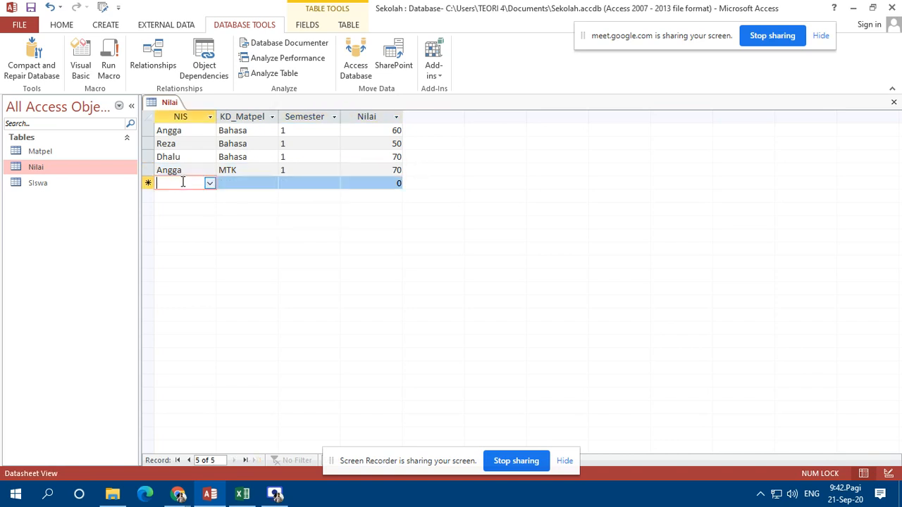
{"action": "left_click", "coordinate": [210, 182]}
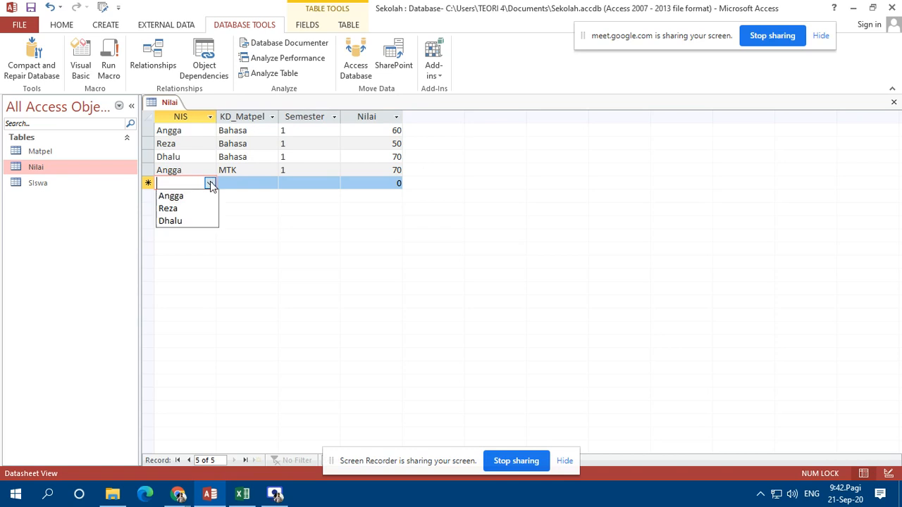
{"action": "left_click", "coordinate": [169, 207]}
{"action": "left_click", "coordinate": [243, 184]}
{"action": "left_click", "coordinate": [272, 183]}
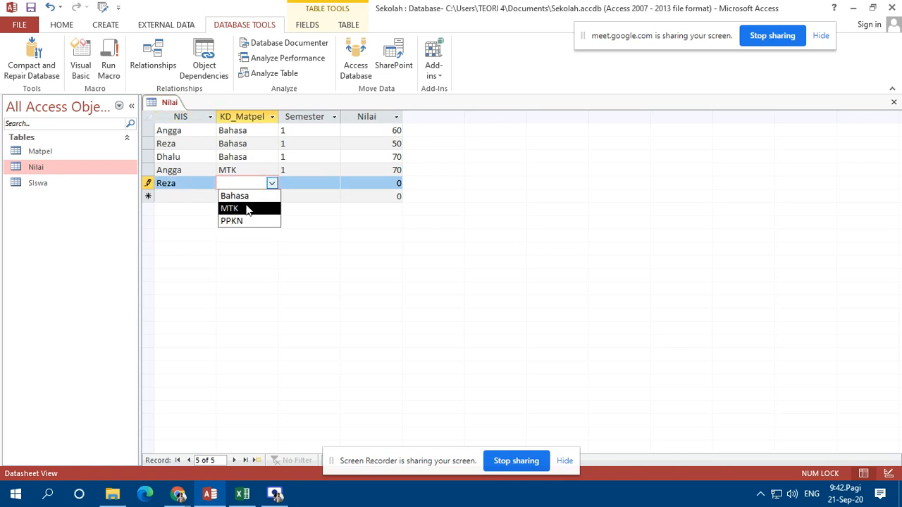
{"action": "left_click", "coordinate": [229, 208]}
{"action": "left_click", "coordinate": [296, 184]}
{"action": "left_click", "coordinate": [334, 183]}
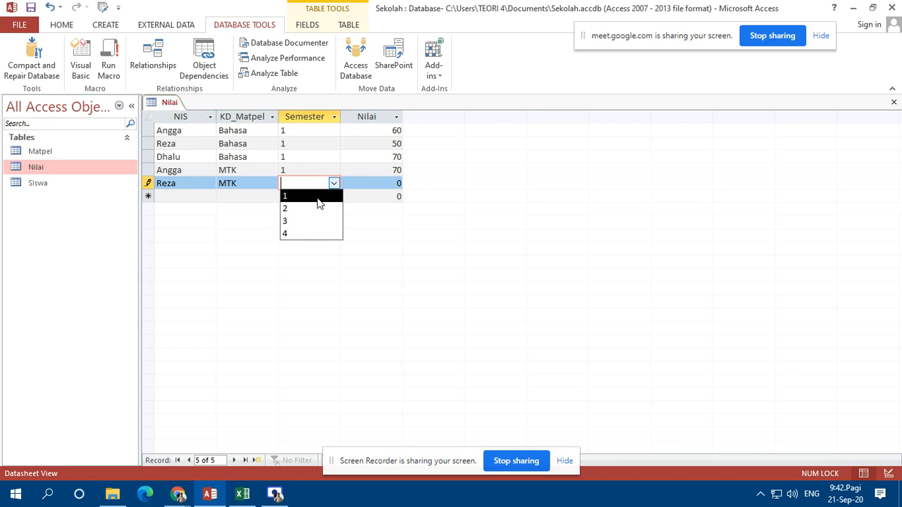
{"action": "left_click", "coordinate": [318, 197]}
{"action": "left_click", "coordinate": [362, 183]}
{"action": "left_click_drag", "start_coordinate": [362, 183], "coordinate": [409, 181]}
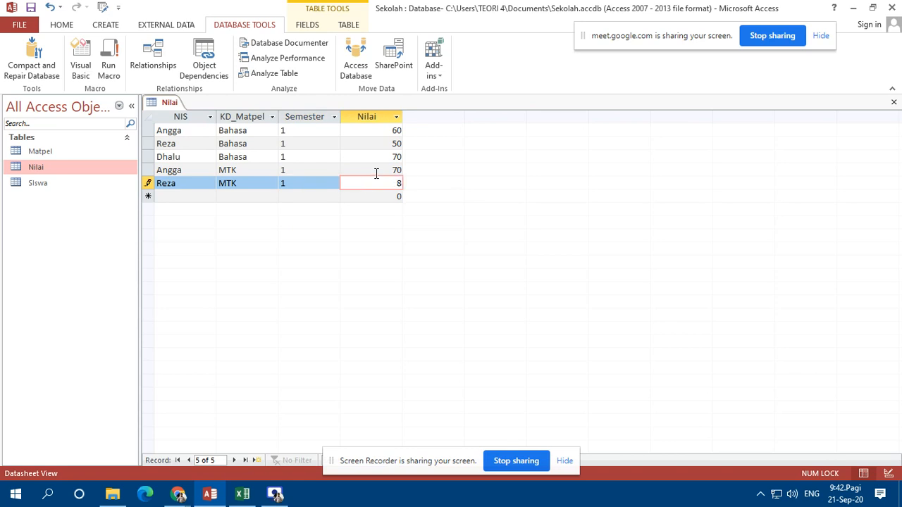
{"action": "type", "text": "80"}
Add a grade record to Nilai for the third listed student: subject MTK, semester 1, Nilai 40.
{"action": "left_click", "coordinate": [185, 196]}
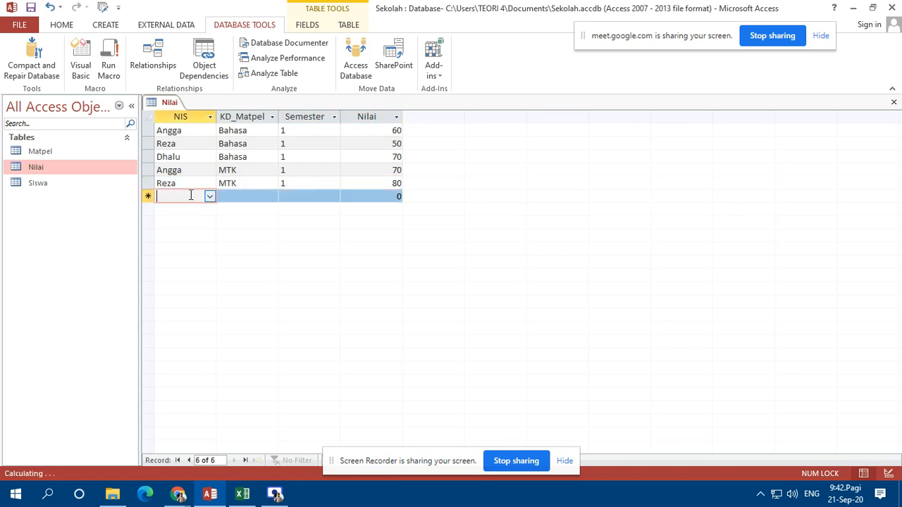
{"action": "left_click", "coordinate": [210, 197]}
{"action": "left_click", "coordinate": [173, 234]}
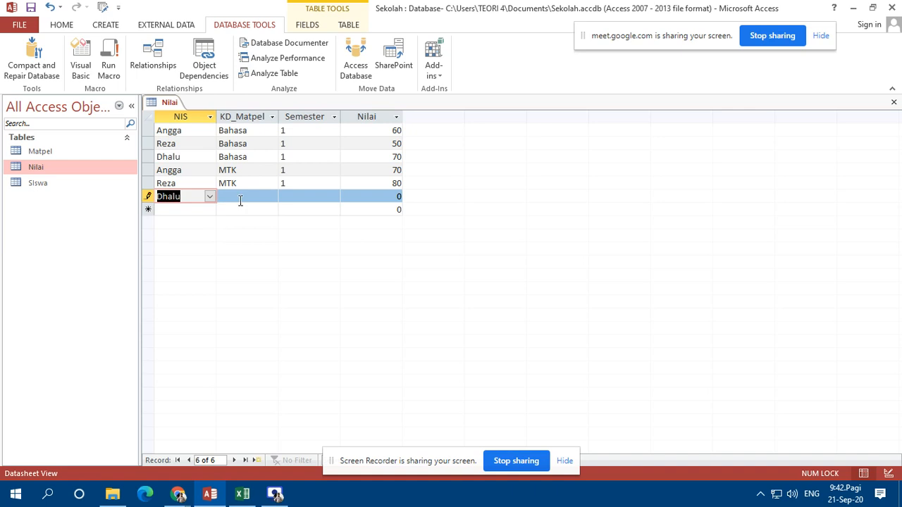
{"action": "left_click", "coordinate": [241, 197]}
{"action": "left_click", "coordinate": [271, 198]}
{"action": "left_click", "coordinate": [275, 222]}
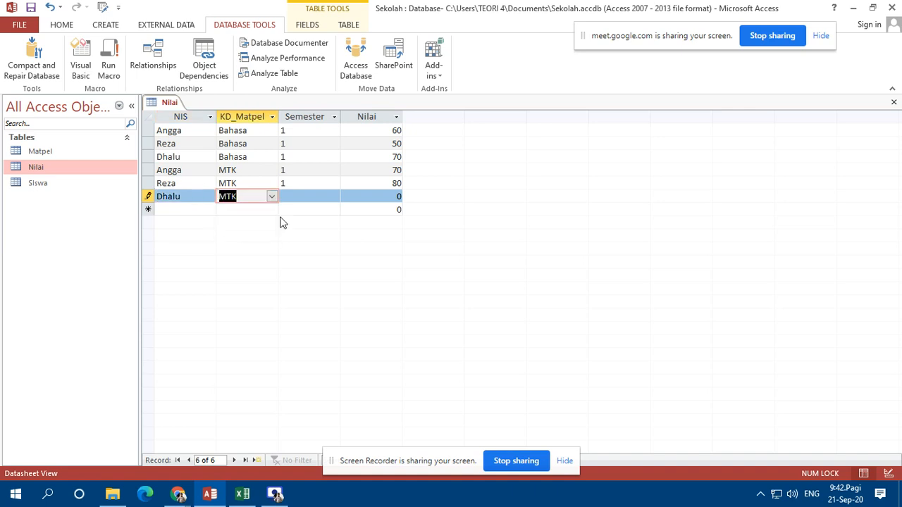
{"action": "left_click", "coordinate": [308, 198]}
{"action": "left_click", "coordinate": [334, 198]}
{"action": "left_click", "coordinate": [306, 208]}
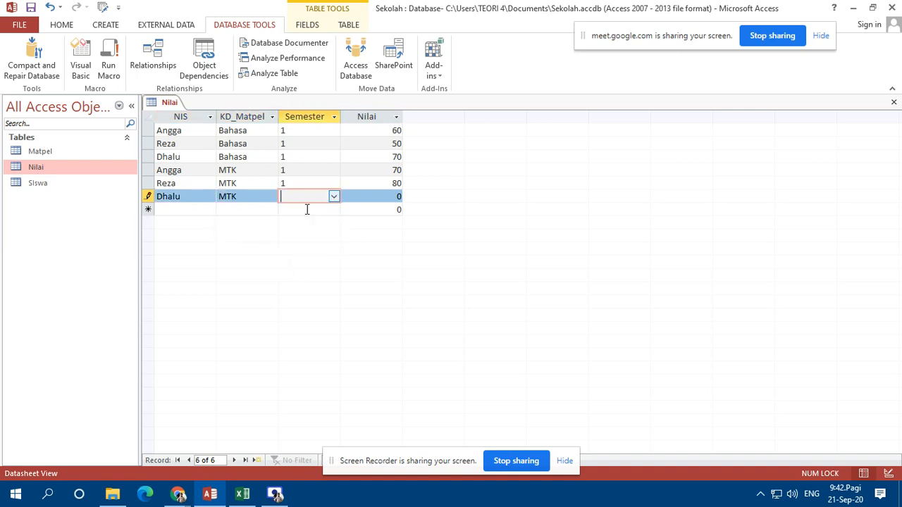
{"action": "key", "text": "Tab"}
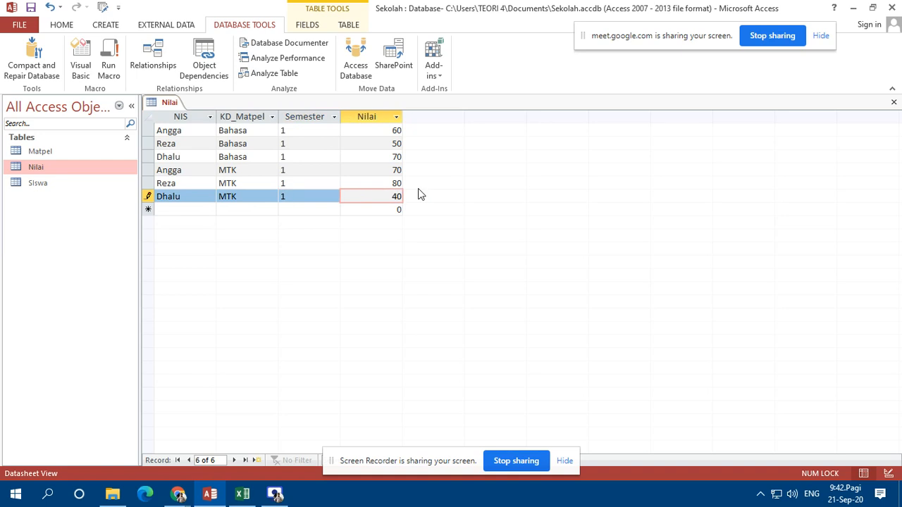
Add a grade record to Nilai for the first listed student: subject PPKN, semester 1, Nilai 50.
{"action": "left_click", "coordinate": [196, 210]}
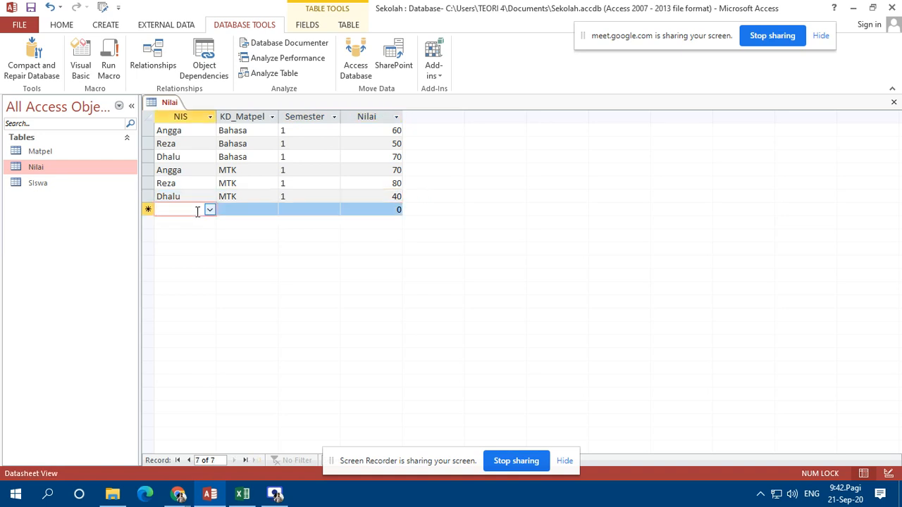
{"action": "left_click", "coordinate": [210, 210]}
{"action": "left_click", "coordinate": [173, 222]}
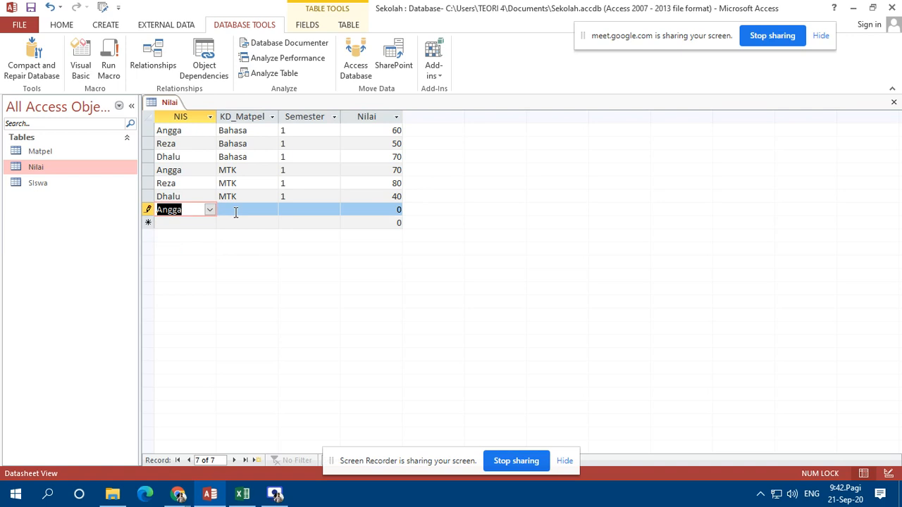
{"action": "left_click", "coordinate": [235, 211]}
{"action": "left_click", "coordinate": [272, 210]}
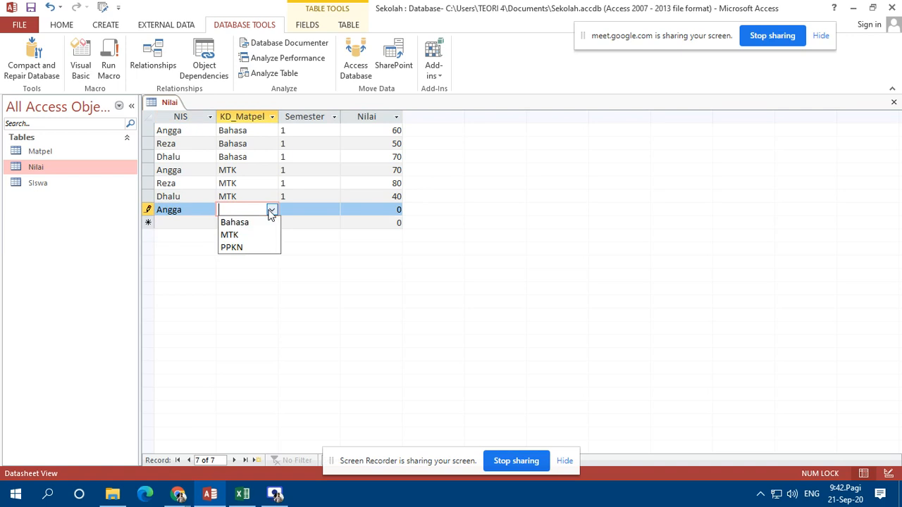
{"action": "left_click", "coordinate": [246, 248]}
{"action": "left_click", "coordinate": [309, 211]}
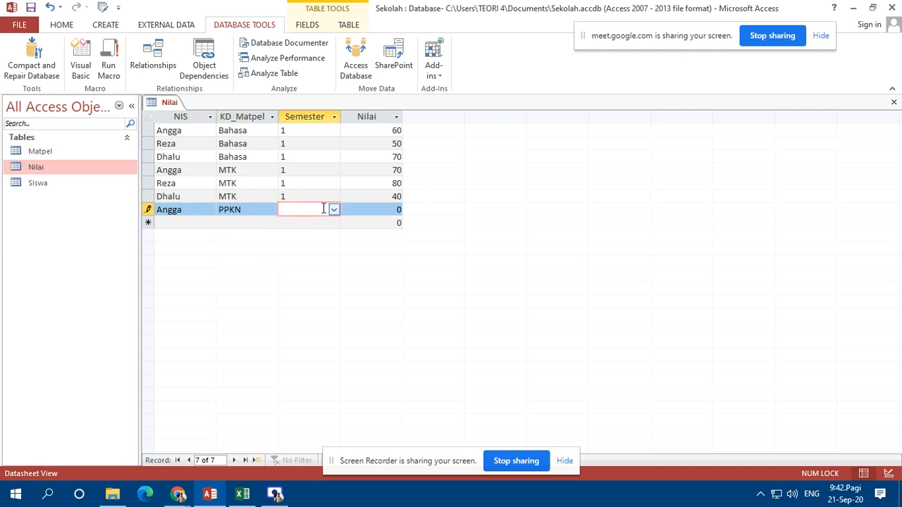
{"action": "left_click", "coordinate": [334, 209]}
{"action": "left_click", "coordinate": [315, 223]}
{"action": "left_click", "coordinate": [359, 220]}
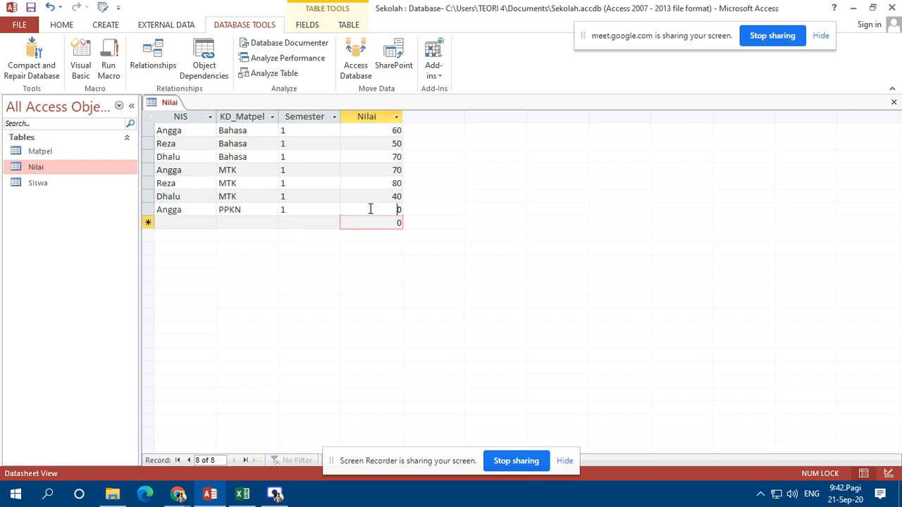
{"action": "left_click", "coordinate": [370, 209]}
{"action": "type", "text": "50"}
{"action": "key", "text": "Return"}
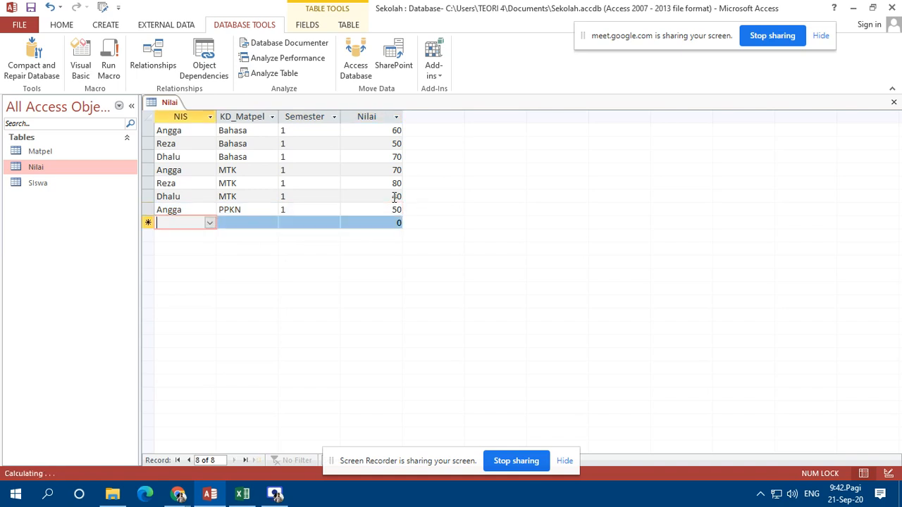
Add a grade record to Nilai for the second listed student: subject PPKN, semester 1, Nilai 70.
{"action": "left_click", "coordinate": [209, 223]}
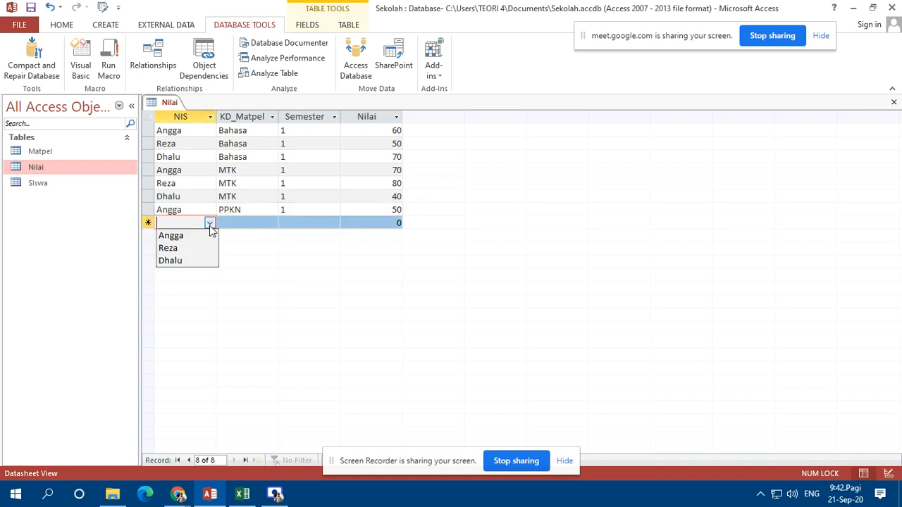
{"action": "left_click", "coordinate": [204, 248]}
{"action": "left_click", "coordinate": [257, 223]}
{"action": "left_click", "coordinate": [271, 223]}
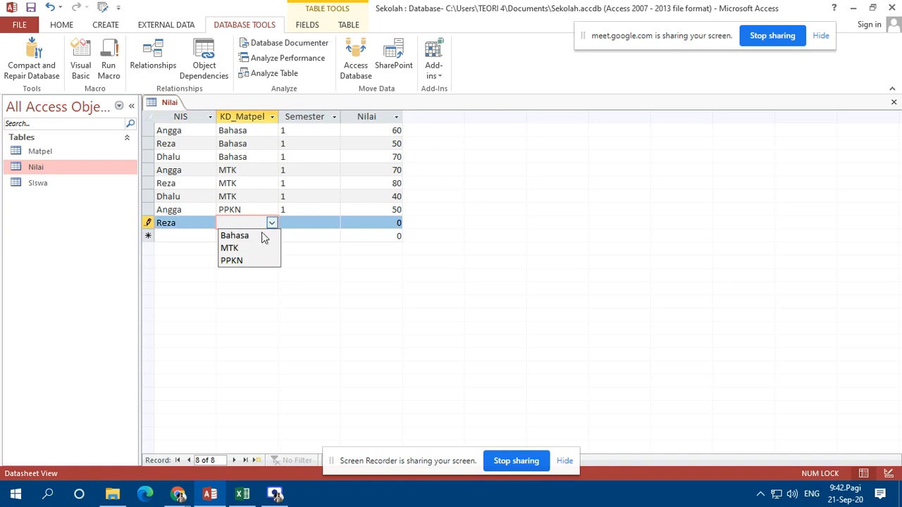
{"action": "left_click", "coordinate": [262, 258]}
{"action": "left_click", "coordinate": [296, 223]}
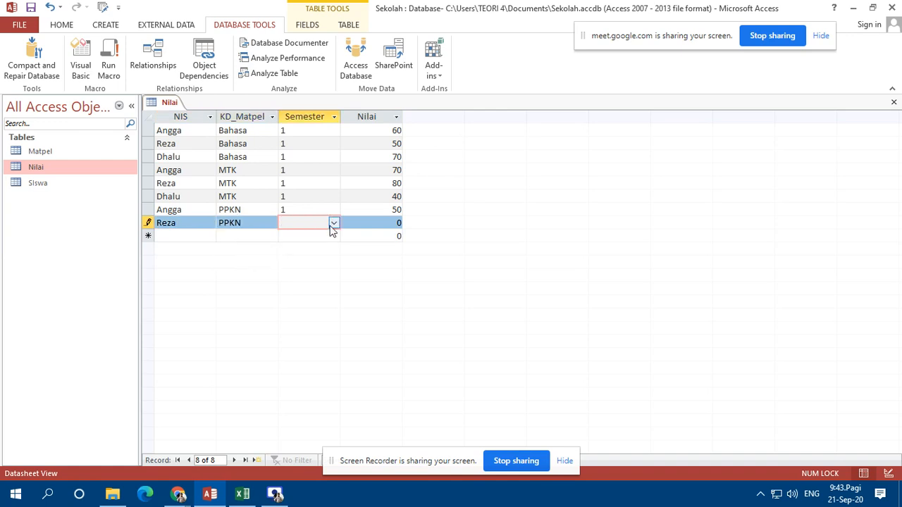
{"action": "left_click", "coordinate": [334, 223]}
{"action": "left_click", "coordinate": [315, 239]}
{"action": "left_click_drag", "start_coordinate": [385, 225], "coordinate": [411, 229]}
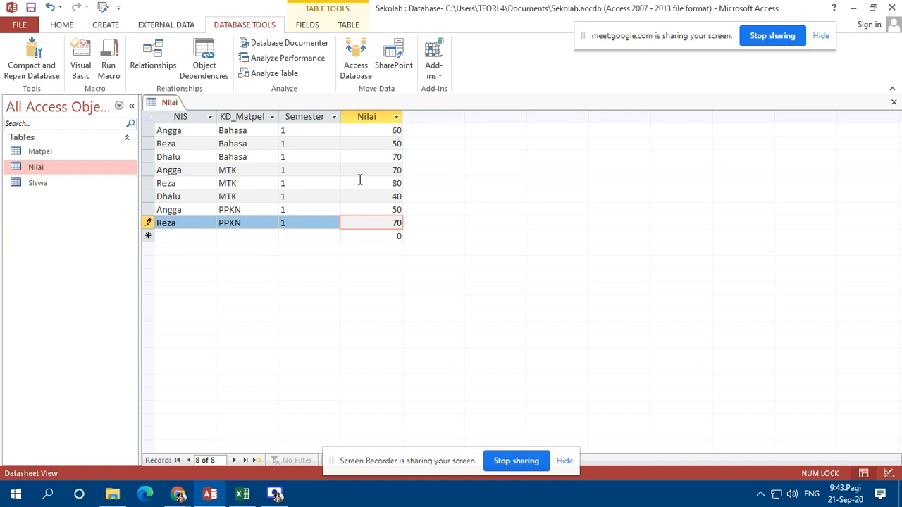
Add a grade record for the third listed student with subject PPKN, semester 1 and Nilai 80, and close the Nilai table.
{"action": "left_click", "coordinate": [197, 235]}
{"action": "left_click", "coordinate": [209, 238]}
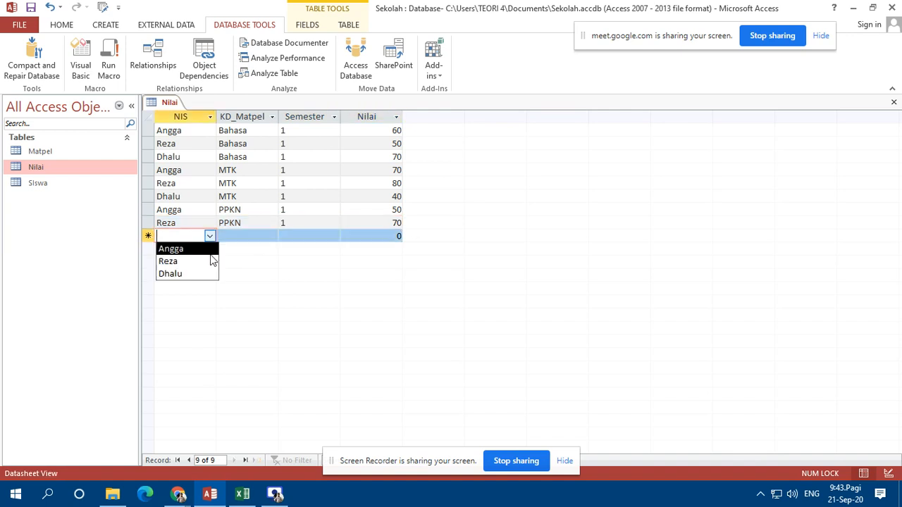
{"action": "left_click", "coordinate": [205, 274]}
{"action": "left_click", "coordinate": [252, 236]}
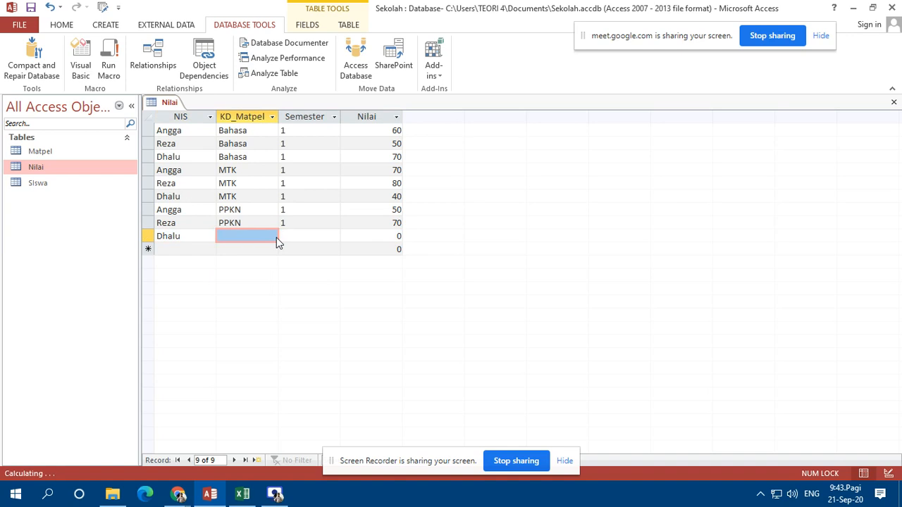
{"action": "left_click", "coordinate": [274, 237]}
{"action": "left_click", "coordinate": [256, 274]}
{"action": "left_click", "coordinate": [307, 235]}
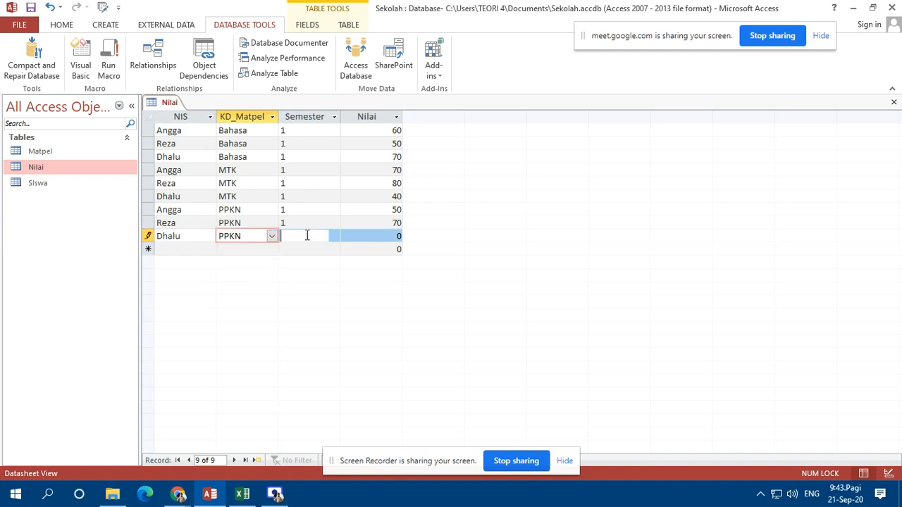
{"action": "left_click", "coordinate": [334, 235]}
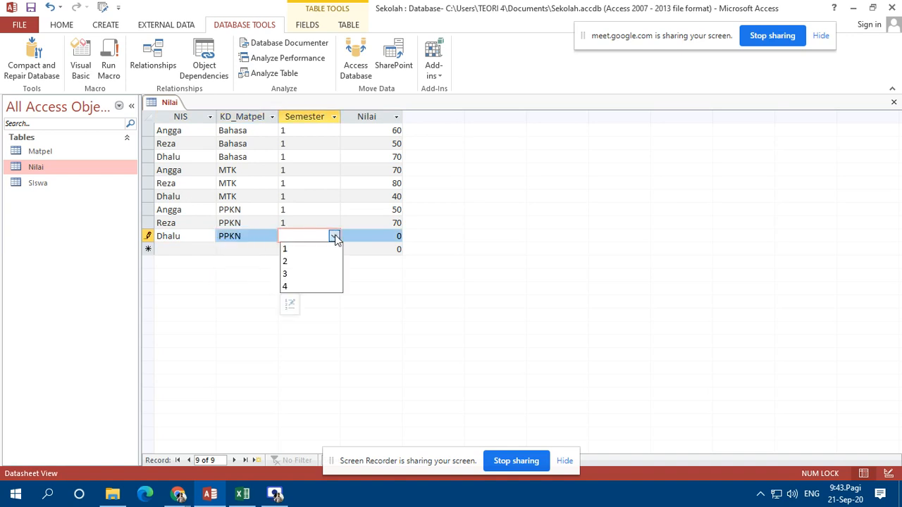
{"action": "left_click", "coordinate": [289, 249]}
{"action": "left_click", "coordinate": [362, 236]}
{"action": "double_click", "coordinate": [362, 235]}
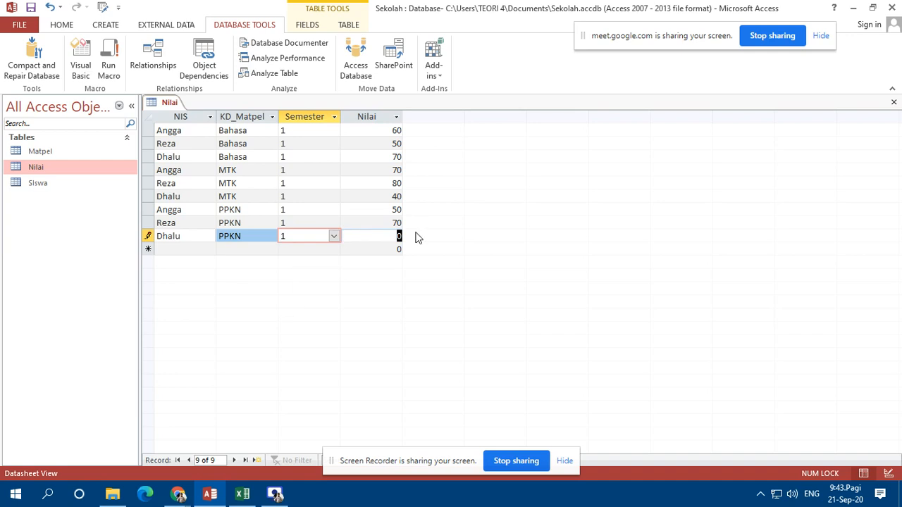
{"action": "type", "text": "8"}
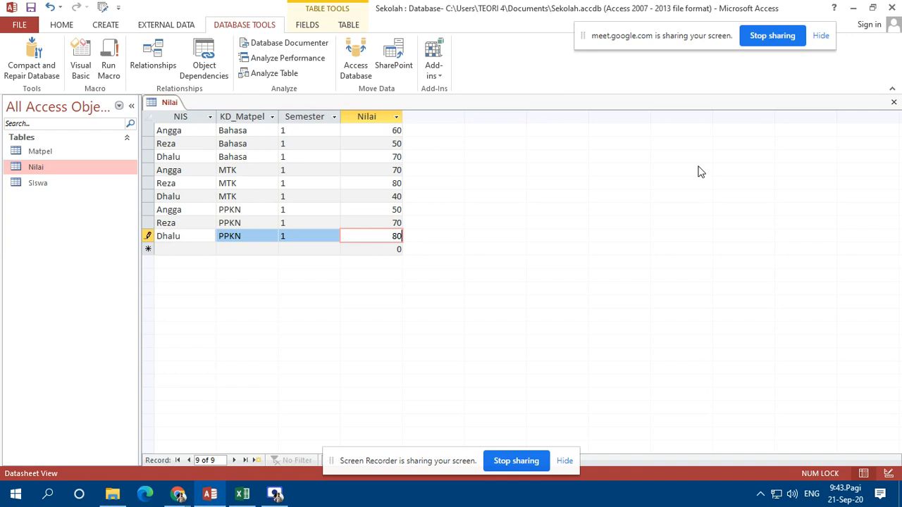
{"action": "left_click", "coordinate": [894, 104]}
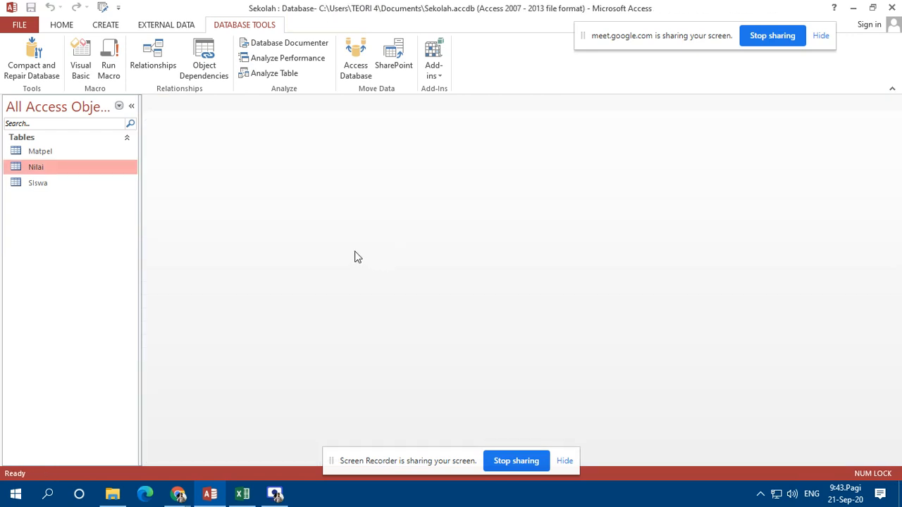
Open the Siswa table and expand the related grade records of all three students.
{"action": "double_click", "coordinate": [46, 186]}
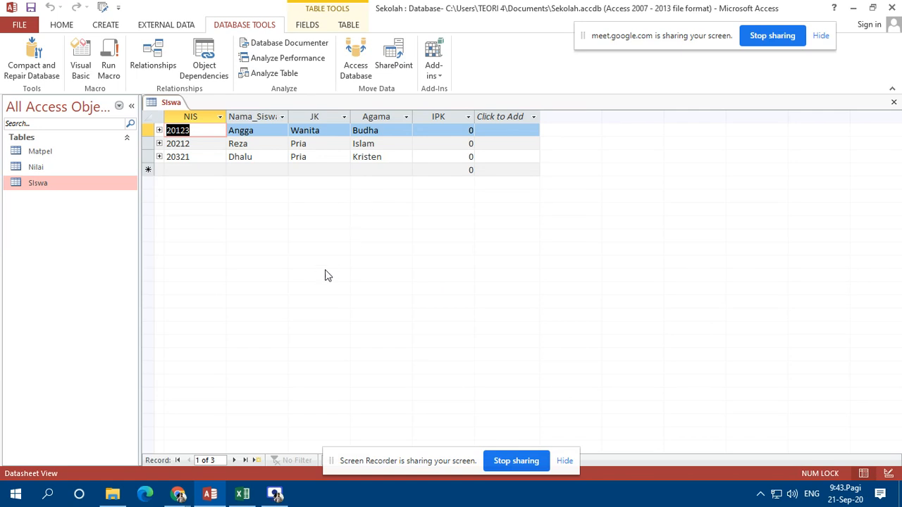
{"action": "left_click", "coordinate": [160, 131]}
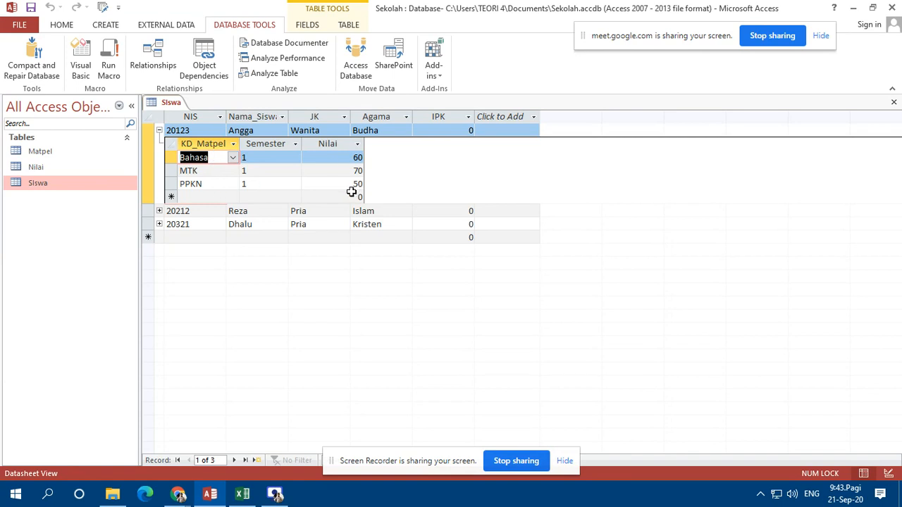
{"action": "left_click", "coordinate": [160, 211]}
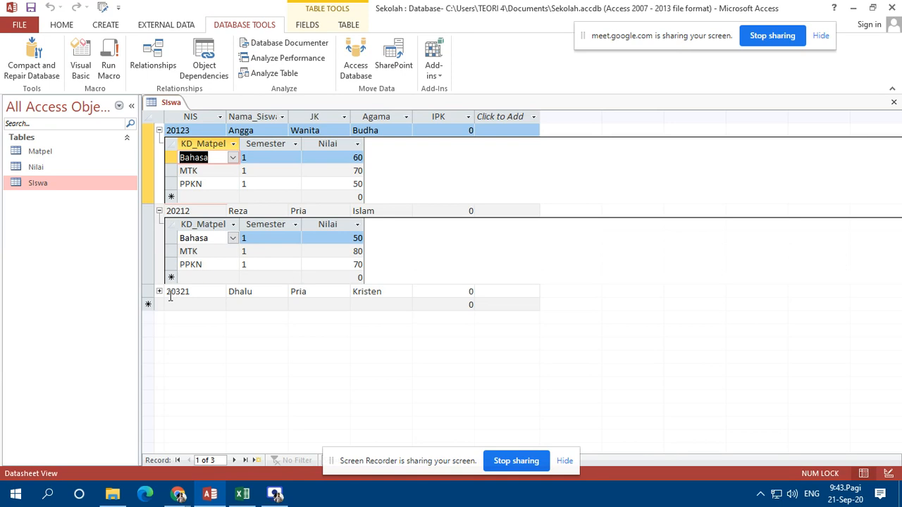
{"action": "left_click", "coordinate": [160, 292]}
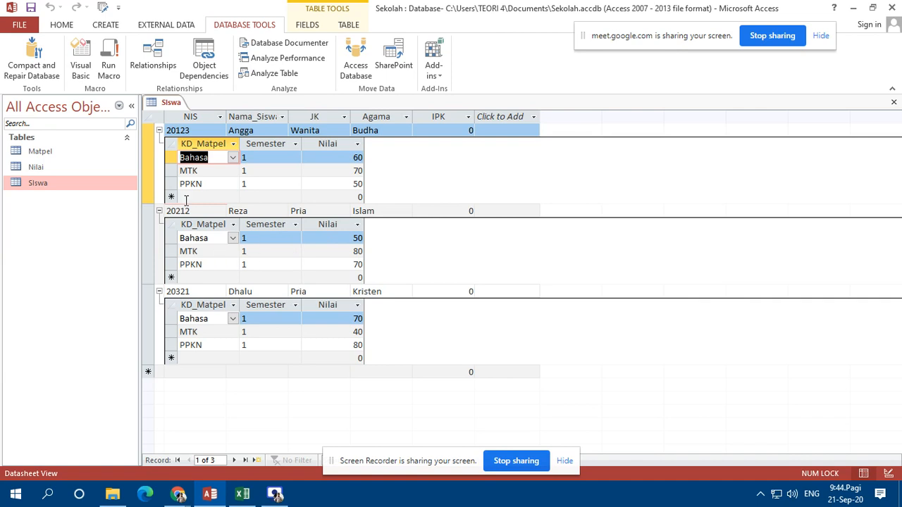
Collapse the related grade records of all three students, rechecking those of the first student, and close the Siswa table.
{"action": "left_click", "coordinate": [159, 131]}
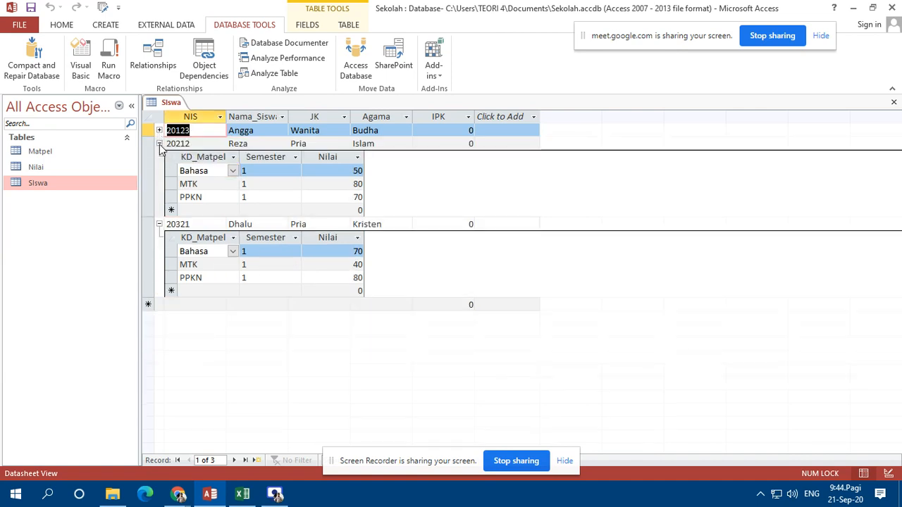
{"action": "left_click", "coordinate": [160, 144]}
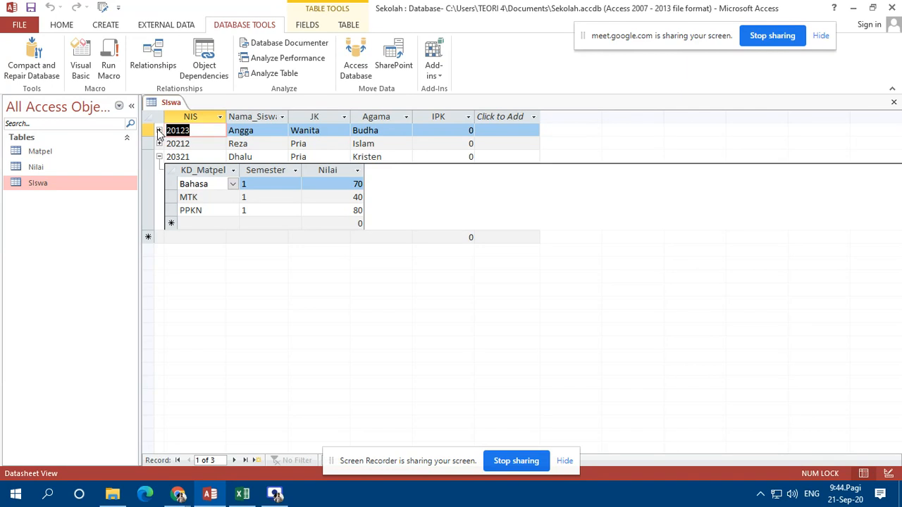
{"action": "left_click", "coordinate": [159, 131]}
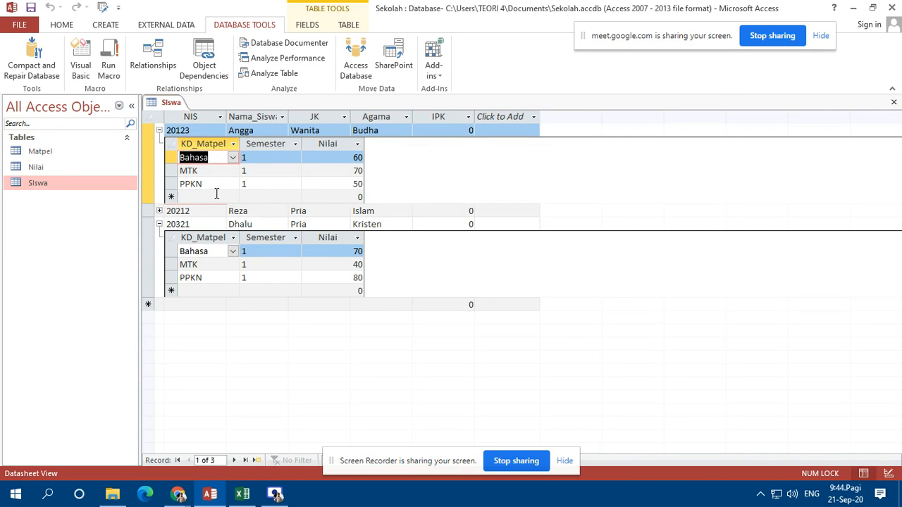
{"action": "left_click", "coordinate": [159, 130]}
{"action": "left_click", "coordinate": [159, 156]}
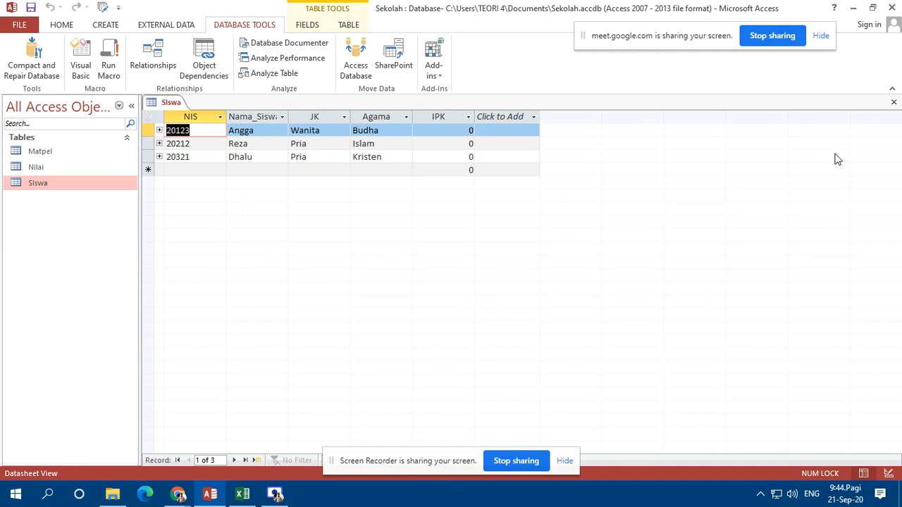
{"action": "left_click", "coordinate": [894, 102]}
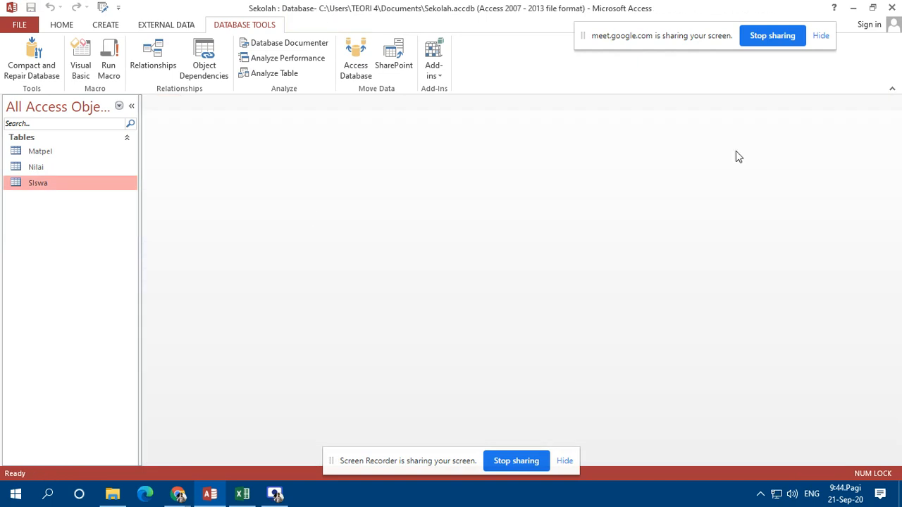
Open the Matpel table, examine the grade records linked to Bahasa and MTK, and close the table.
{"action": "double_click", "coordinate": [56, 154]}
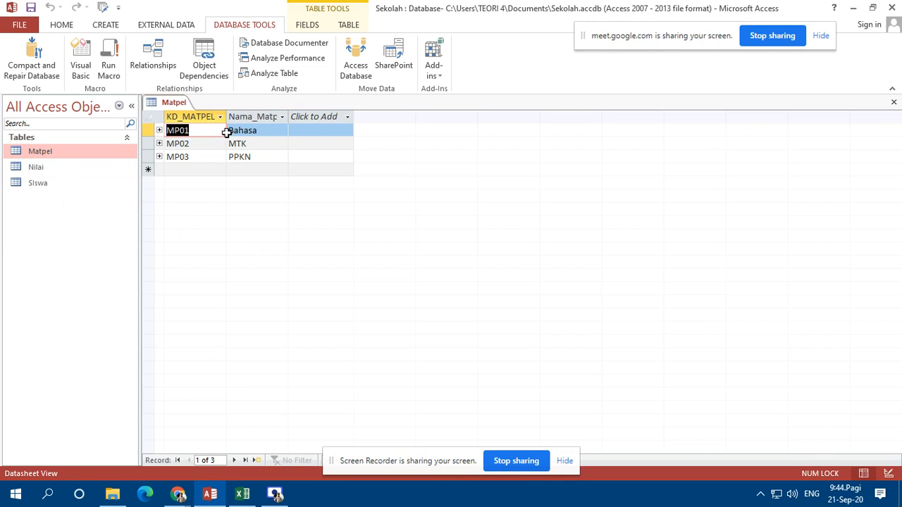
{"action": "left_click", "coordinate": [160, 130]}
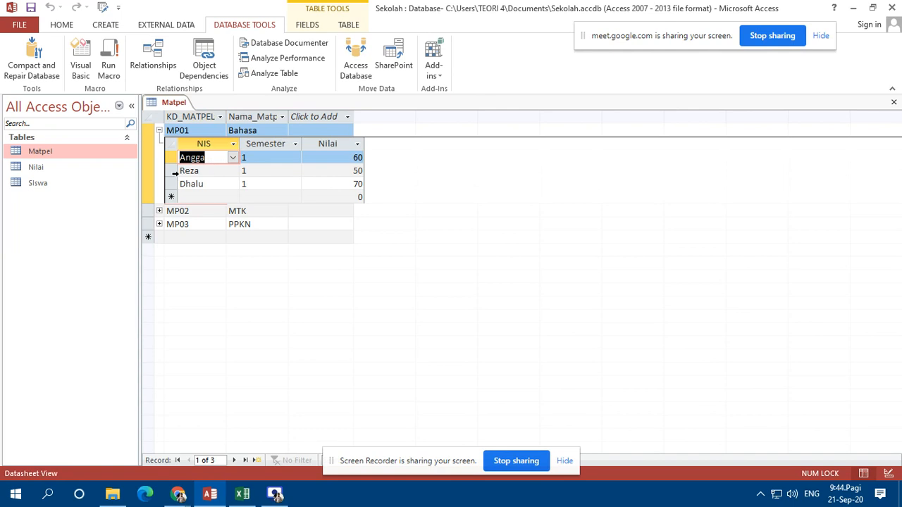
{"action": "left_click", "coordinate": [160, 131]}
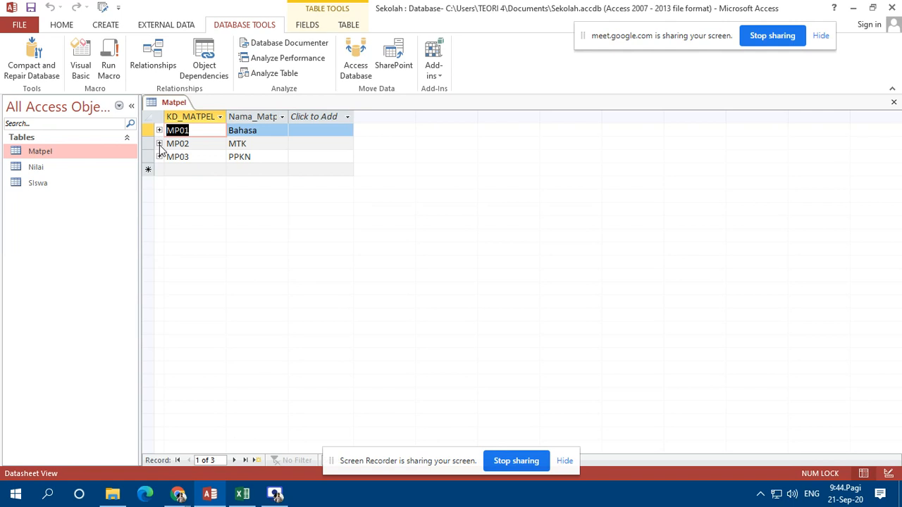
{"action": "left_click", "coordinate": [160, 143]}
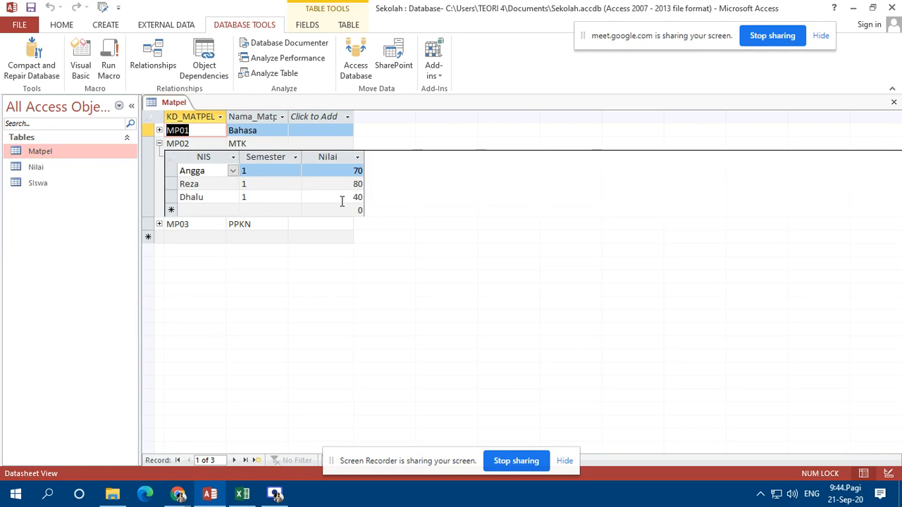
{"action": "left_click", "coordinate": [160, 144]}
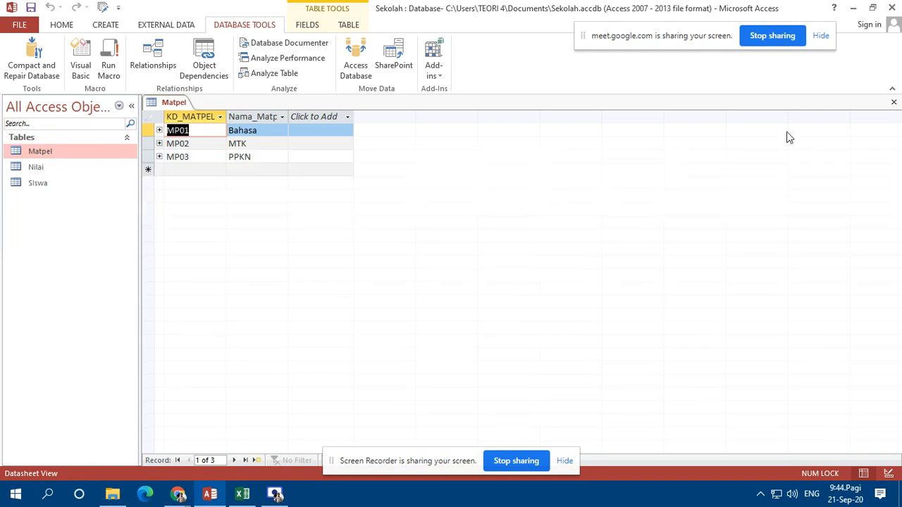
{"action": "left_click", "coordinate": [895, 104]}
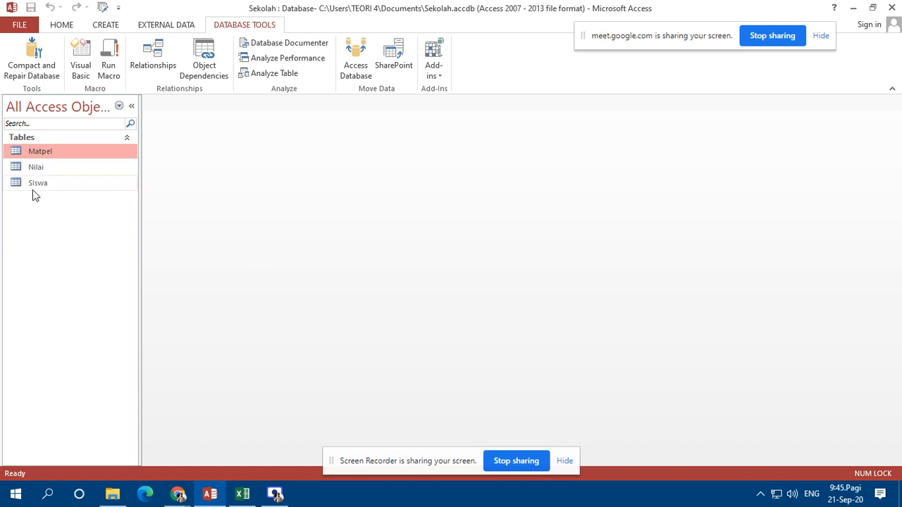
Create a new query in Design view containing the Siswa, Nilai and Matpel tables.
{"action": "left_click", "coordinate": [111, 26]}
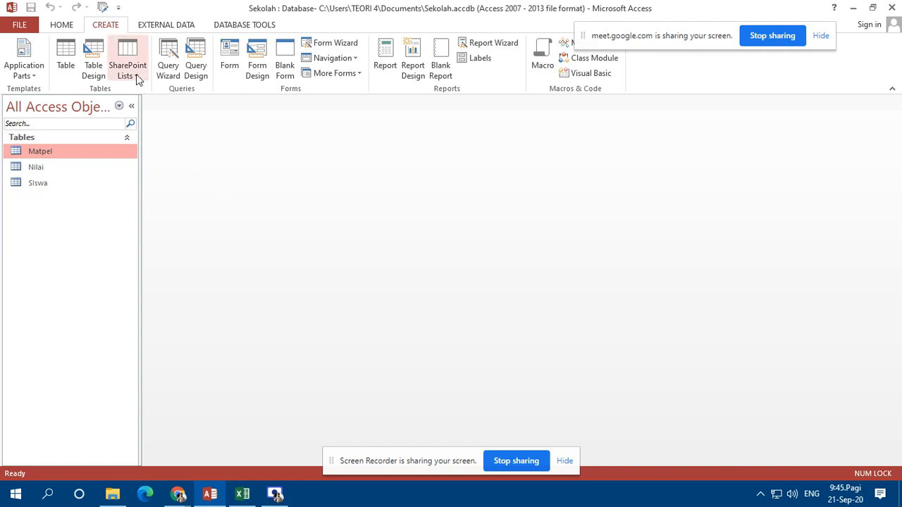
{"action": "left_click", "coordinate": [205, 67]}
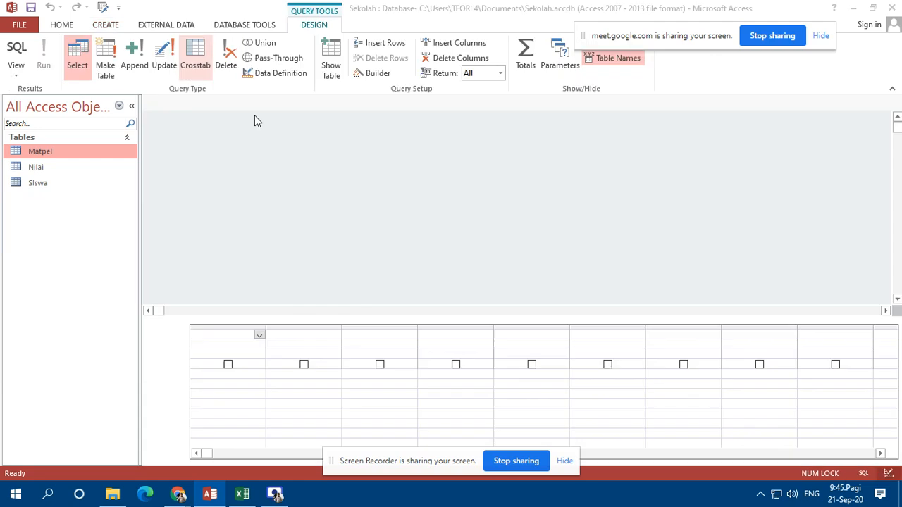
{"action": "left_click_drag", "start_coordinate": [406, 277], "coordinate": [537, 182]}
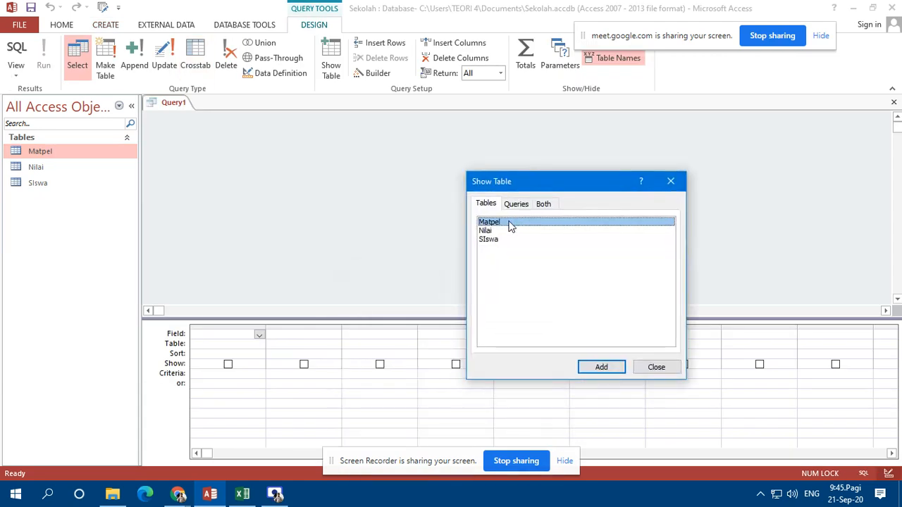
{"action": "double_click", "coordinate": [499, 240]}
{"action": "double_click", "coordinate": [491, 231]}
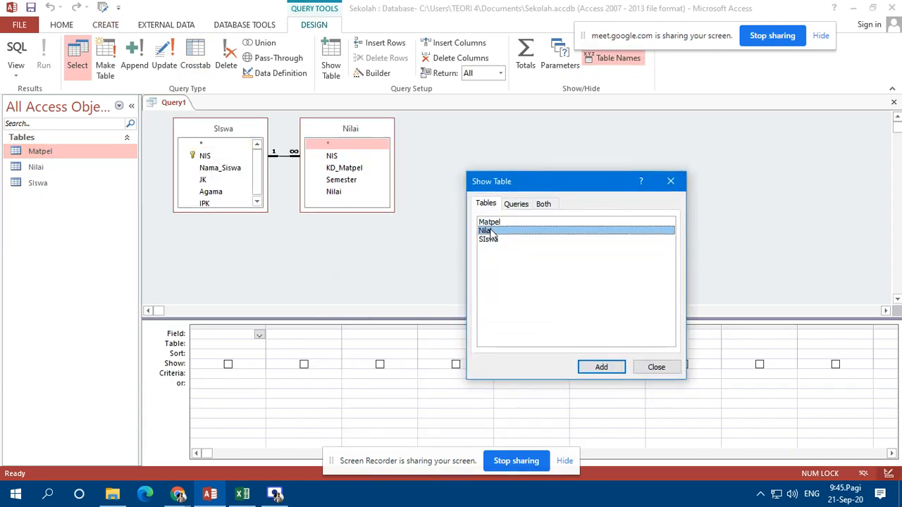
{"action": "double_click", "coordinate": [490, 222]}
{"action": "left_click", "coordinate": [656, 367]}
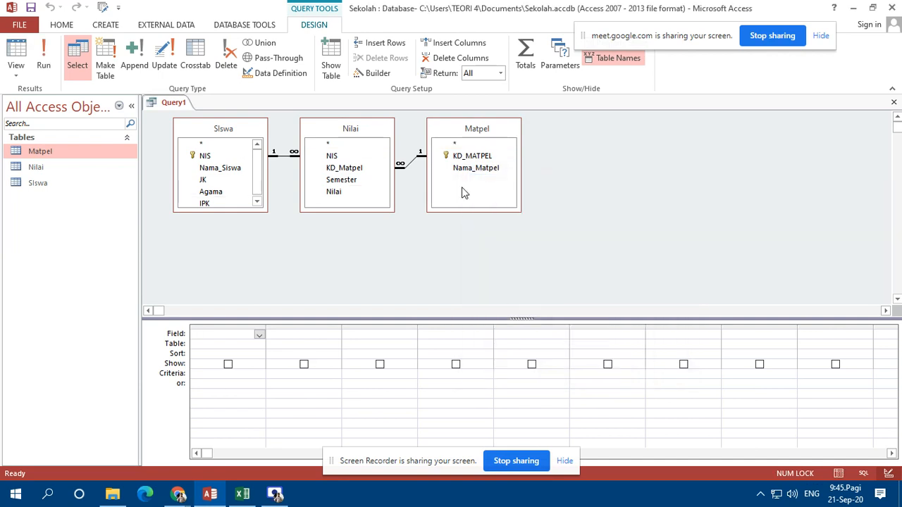
Switch to the Book1 workbook in Excel, examine the grade report layout in Sheet1, and return to the Access query.
{"action": "left_click", "coordinate": [241, 493]}
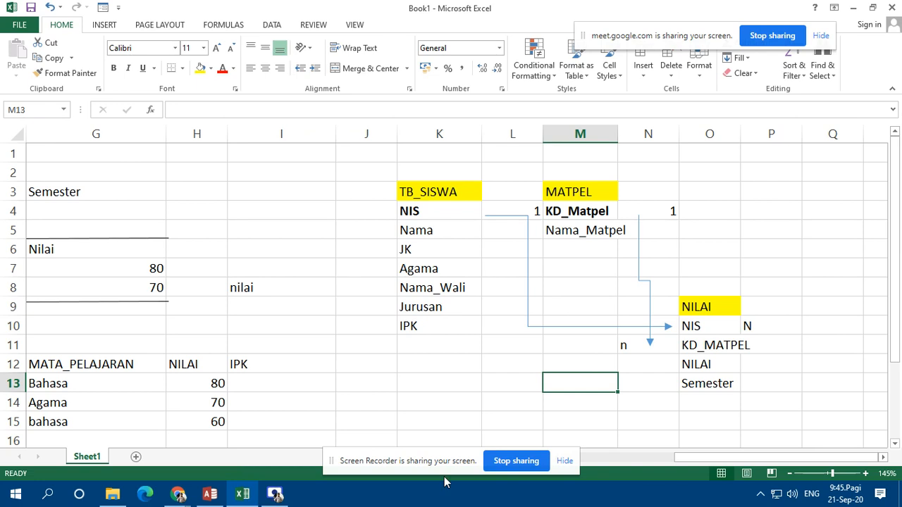
{"action": "left_click_drag", "start_coordinate": [687, 461], "coordinate": [620, 462]}
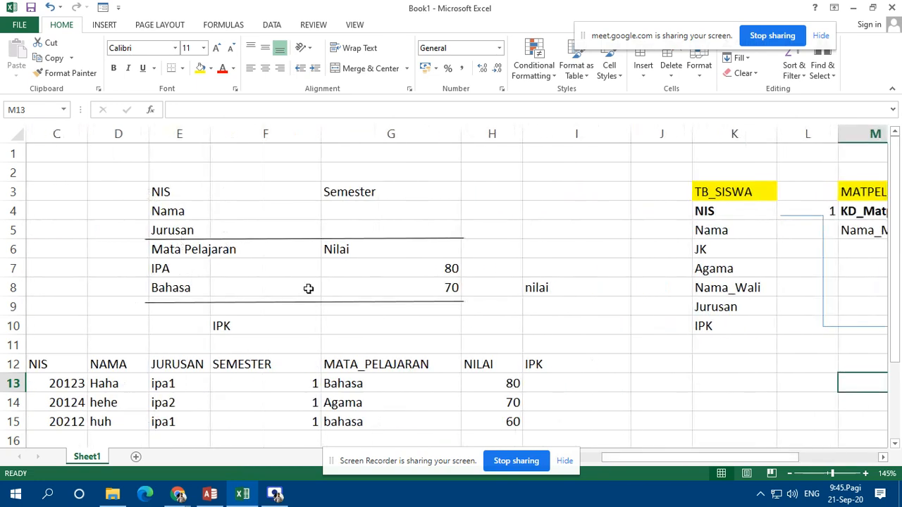
{"action": "left_click", "coordinate": [210, 494]}
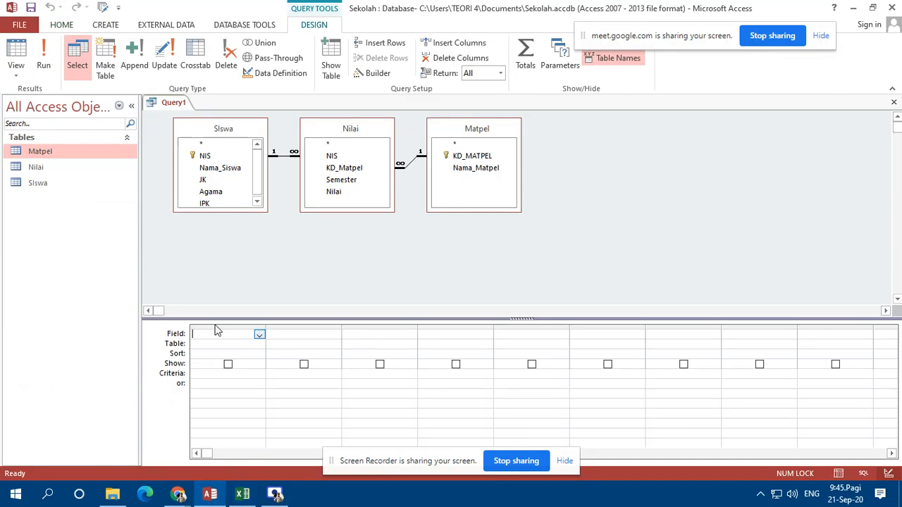
Add the NIS, Nama_Siswa and IPK fields of the Siswa table to the query.
{"action": "double_click", "coordinate": [204, 156]}
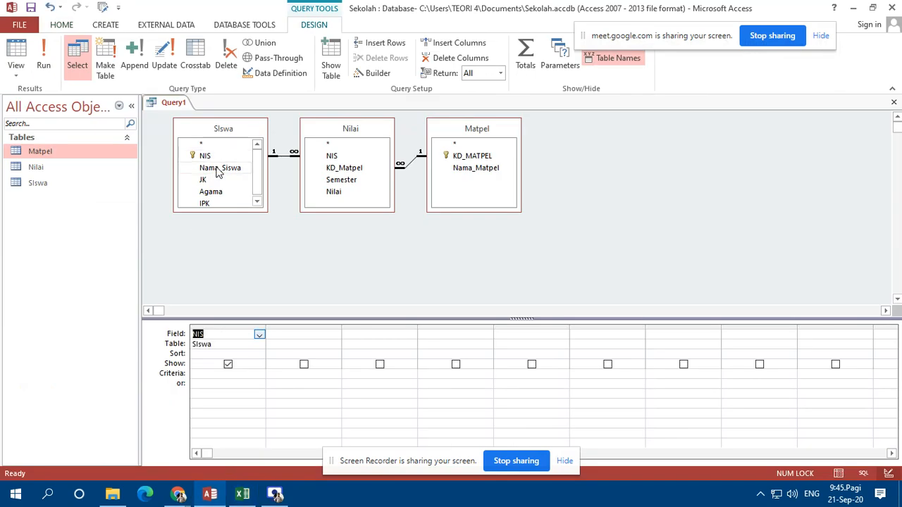
{"action": "double_click", "coordinate": [218, 169]}
{"action": "left_click", "coordinate": [257, 203]}
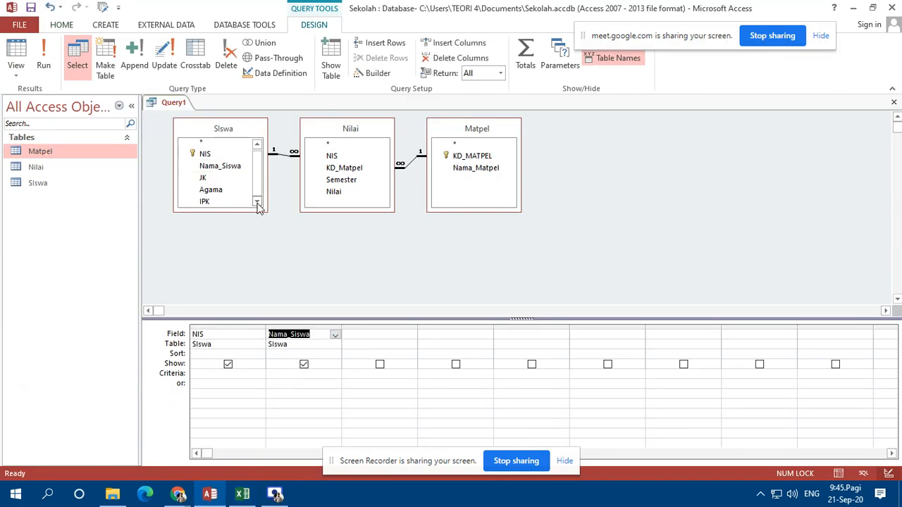
{"action": "double_click", "coordinate": [216, 206]}
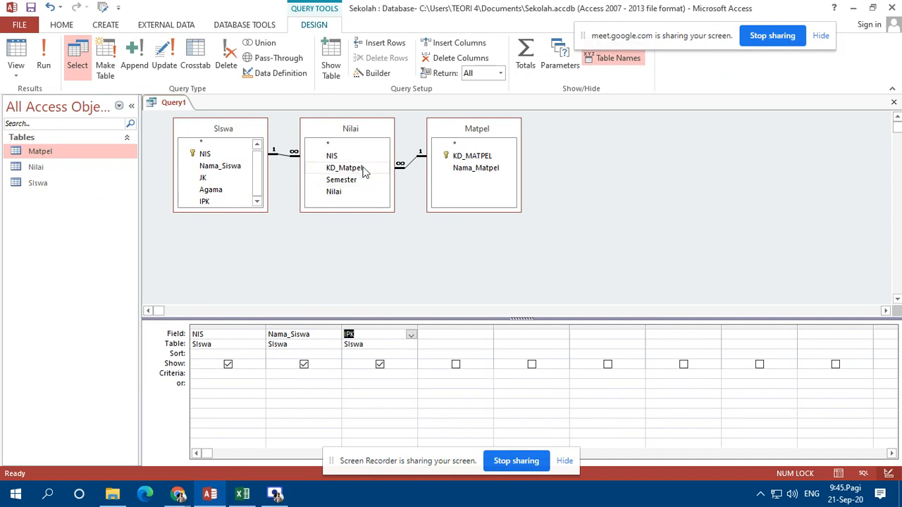
Add Nama_Matpel from Matpel and Semester and Nilai from Nilai to the query, and display its results in Datasheet view.
{"action": "double_click", "coordinate": [476, 169]}
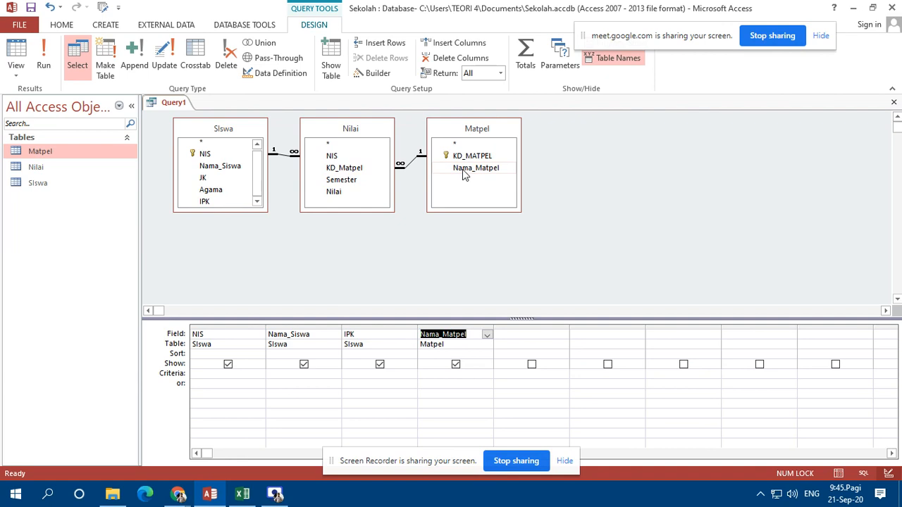
{"action": "left_click", "coordinate": [354, 182]}
{"action": "double_click", "coordinate": [355, 182]}
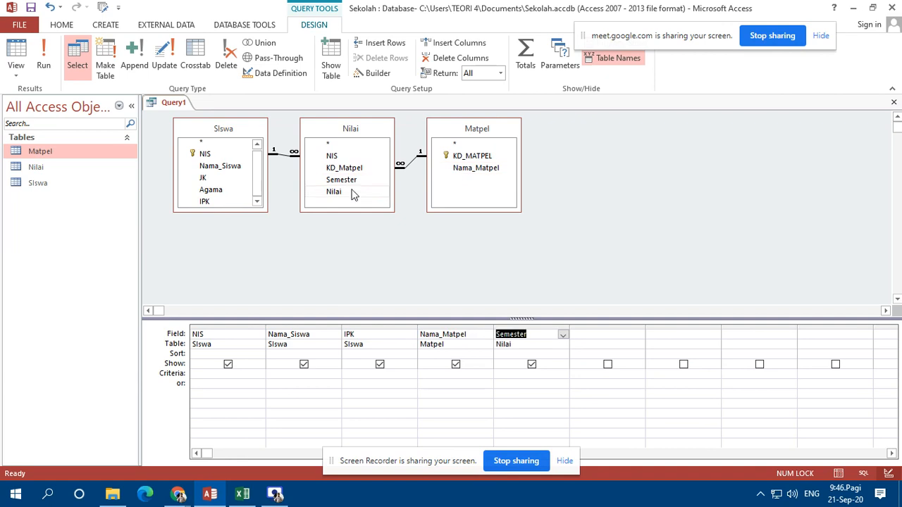
{"action": "double_click", "coordinate": [347, 193]}
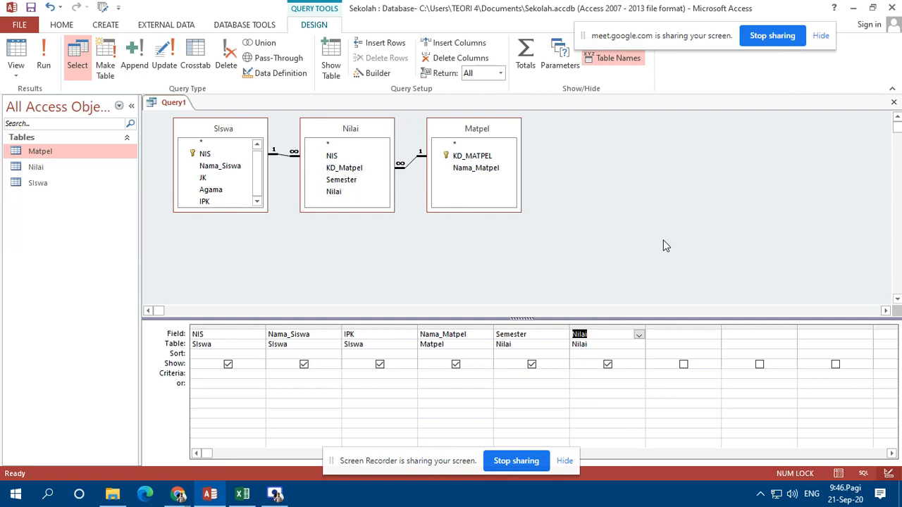
{"action": "left_click", "coordinate": [16, 53]}
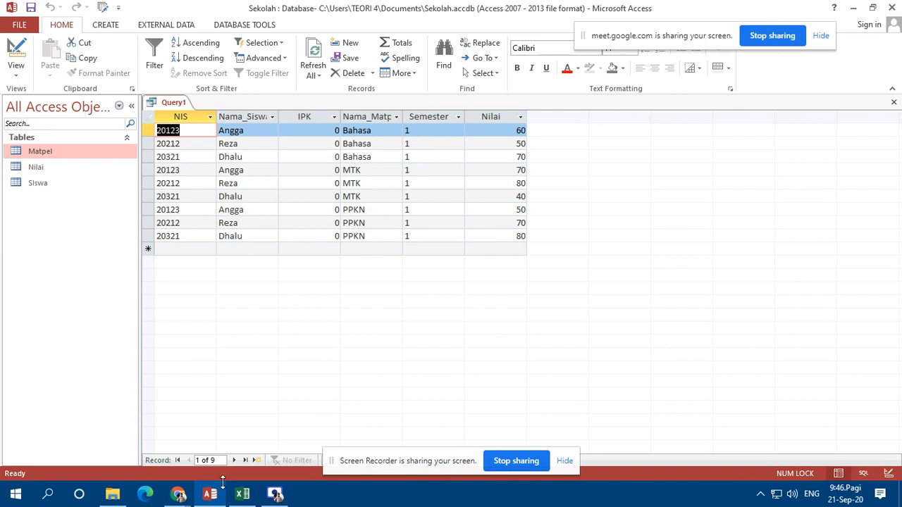
Switch to Excel to compare the query with the sample grade table in rows 12 to 15, and return to Access.
{"action": "left_click", "coordinate": [242, 494]}
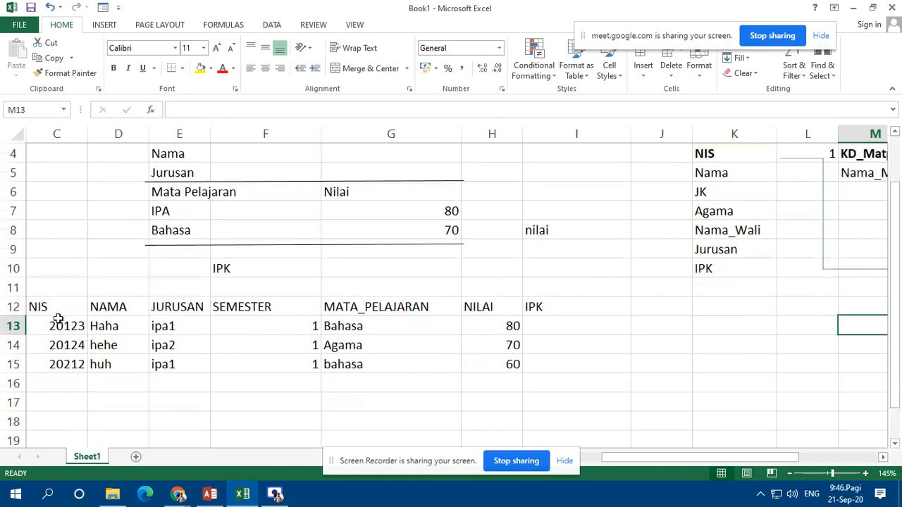
{"action": "left_click_drag", "start_coordinate": [57, 308], "coordinate": [536, 367]}
{"action": "left_click", "coordinate": [209, 495]}
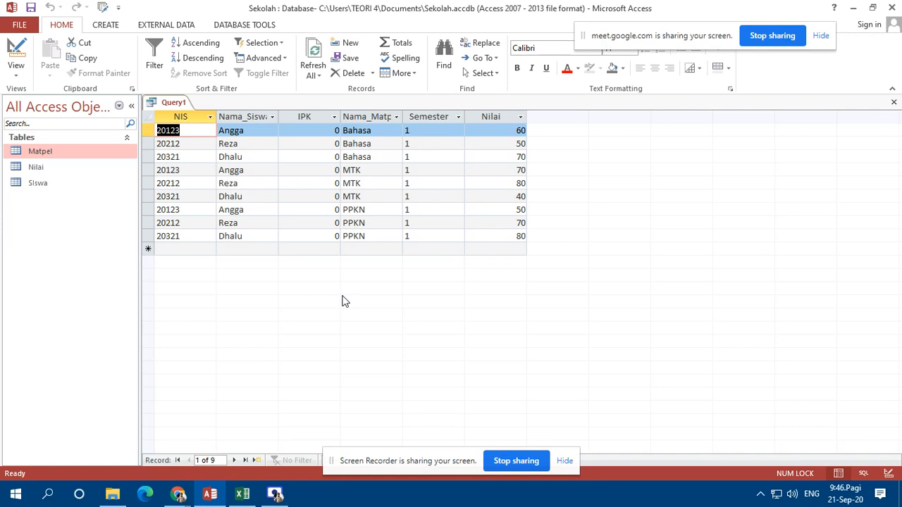
Widen the Nama_Siswa and Nama_Matpel columns, and close the query, saving it as QueryNilai.
{"action": "left_click_drag", "start_coordinate": [277, 117], "coordinate": [289, 116]}
{"action": "left_click_drag", "start_coordinate": [414, 119], "coordinate": [437, 119]}
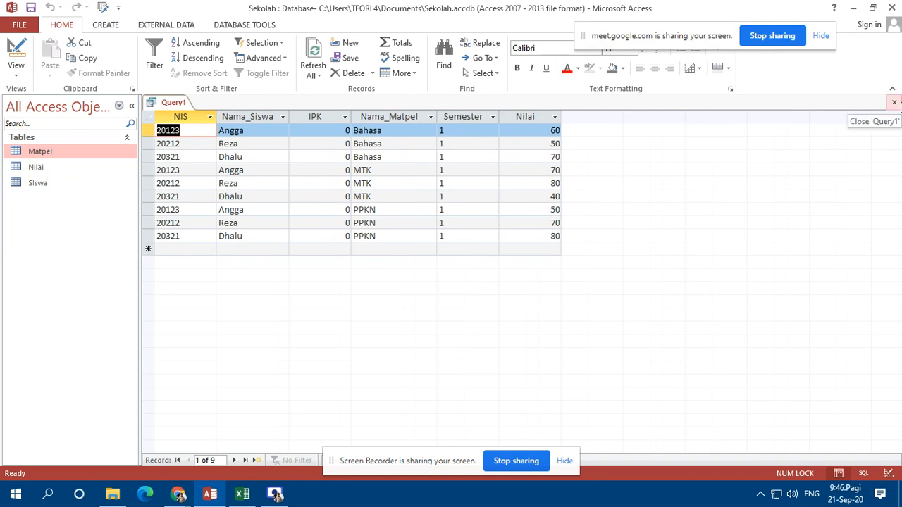
{"action": "left_click", "coordinate": [894, 103]}
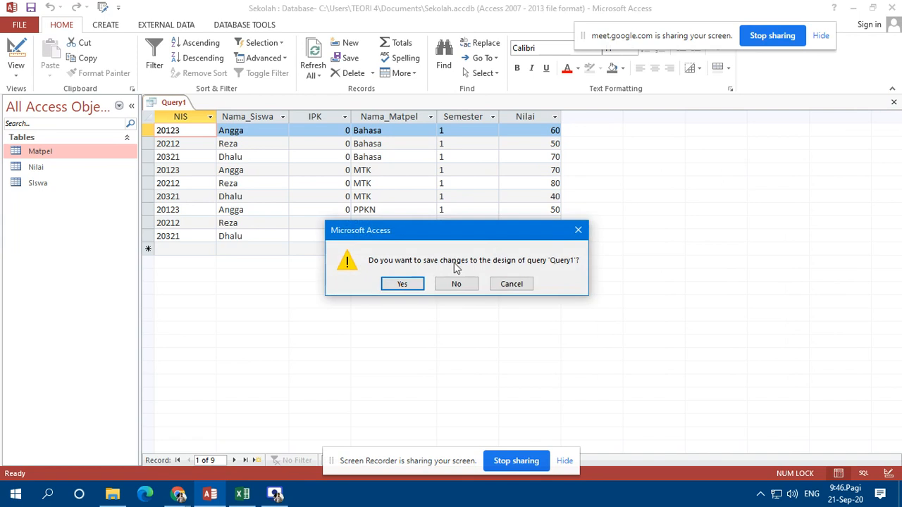
{"action": "left_click", "coordinate": [404, 284]}
{"action": "left_click", "coordinate": [442, 171]}
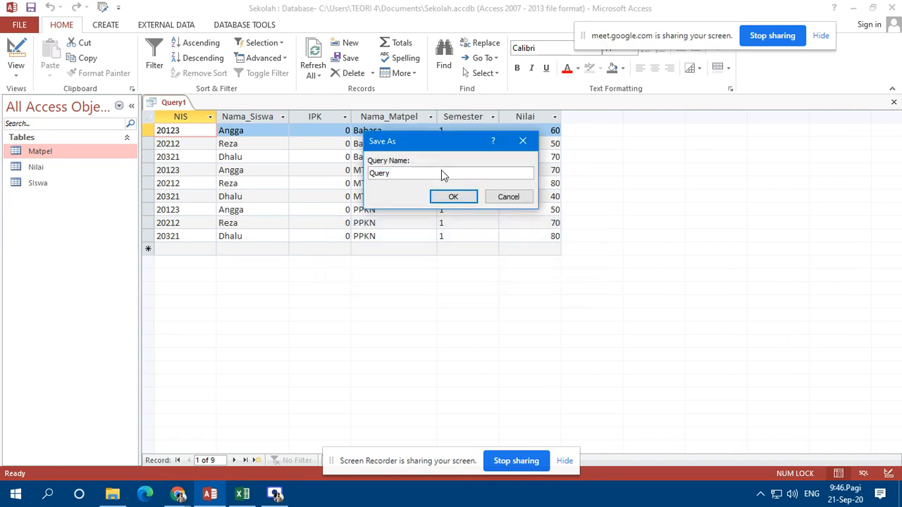
{"action": "type", "text": "Nilai"}
{"action": "key", "text": "Return"}
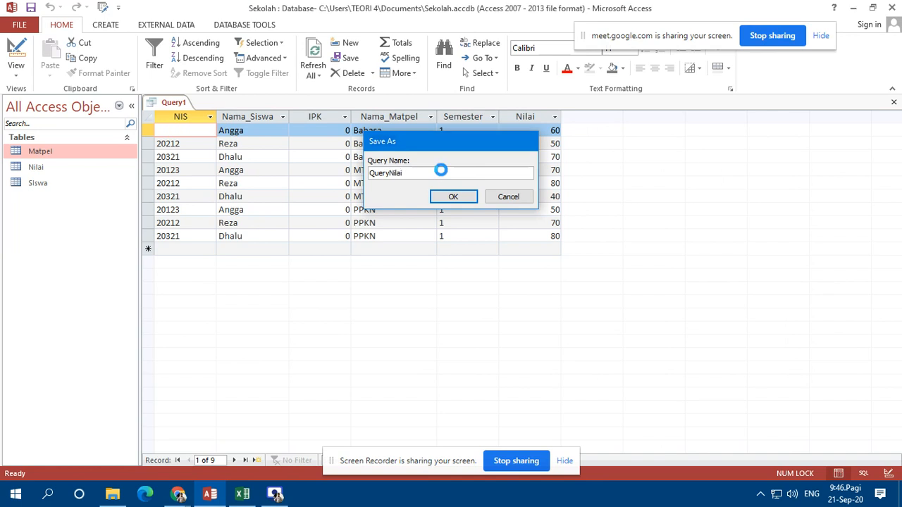
Start a Report Wizard report based on QueryNilai and include all of the query's fields.
{"action": "left_click", "coordinate": [106, 25]}
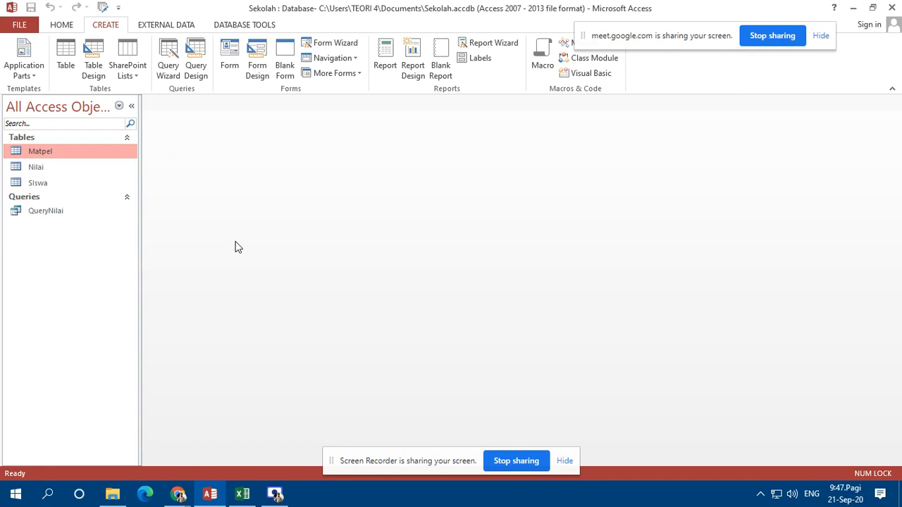
{"action": "left_click", "coordinate": [502, 43]}
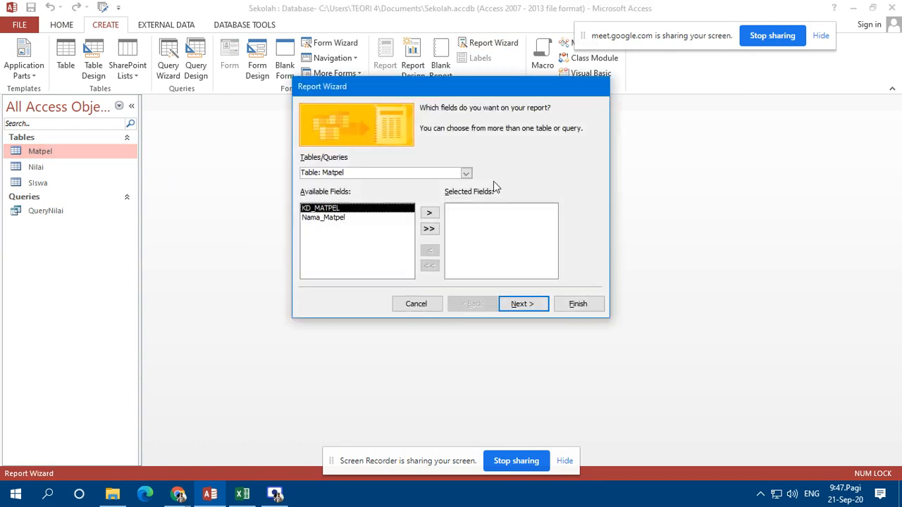
{"action": "left_click", "coordinate": [466, 173]}
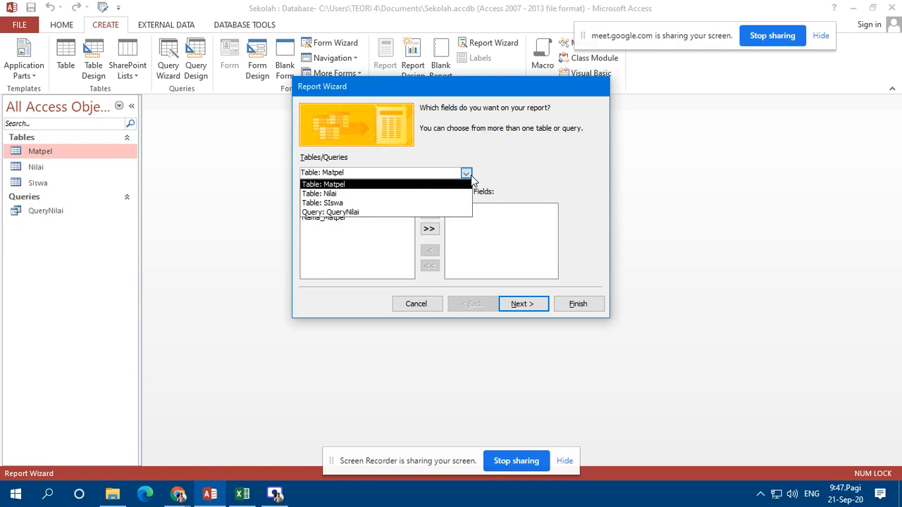
{"action": "left_click", "coordinate": [485, 180]}
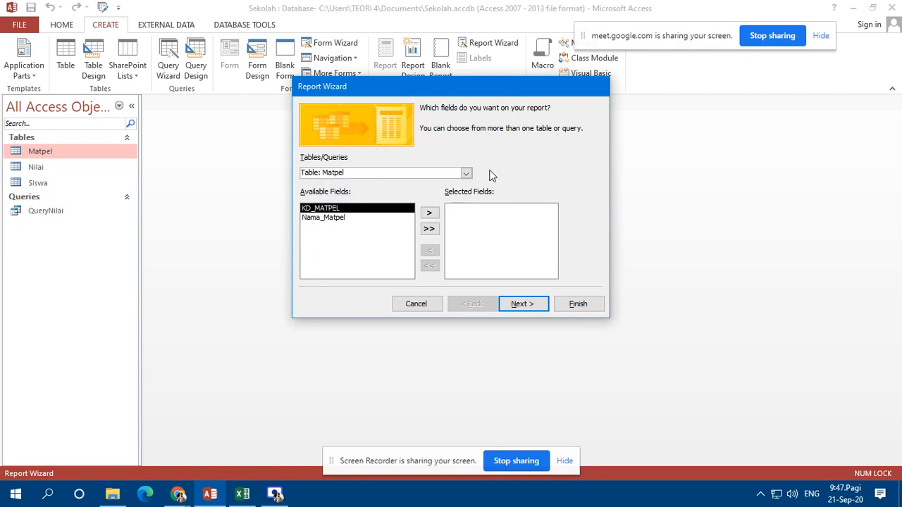
{"action": "left_click", "coordinate": [466, 174]}
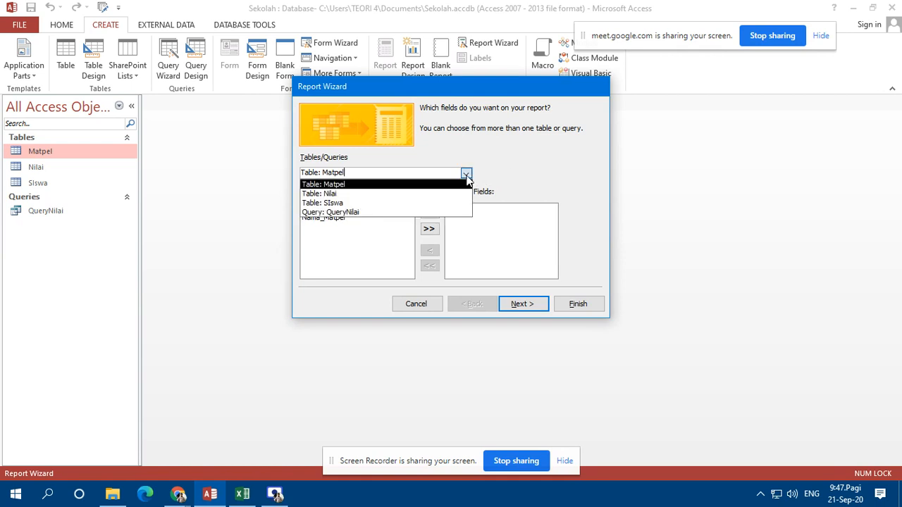
{"action": "left_click", "coordinate": [349, 212]}
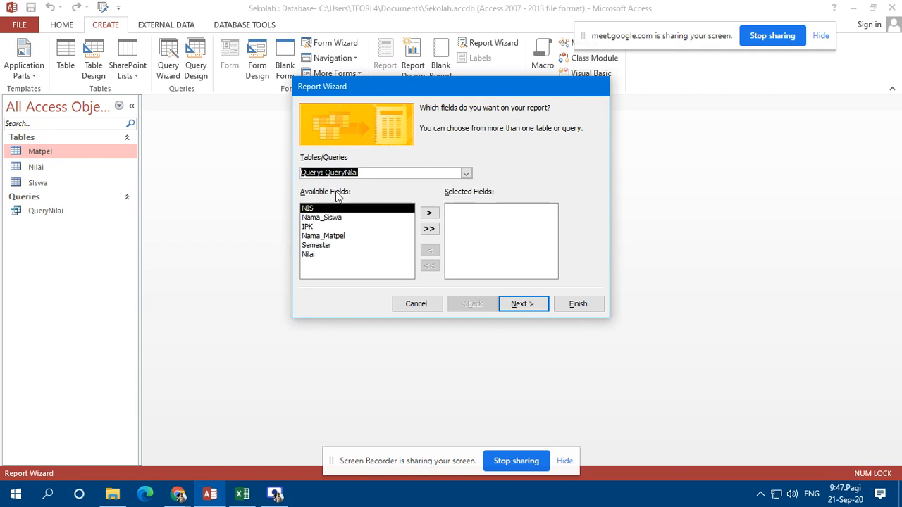
{"action": "left_click", "coordinate": [430, 231]}
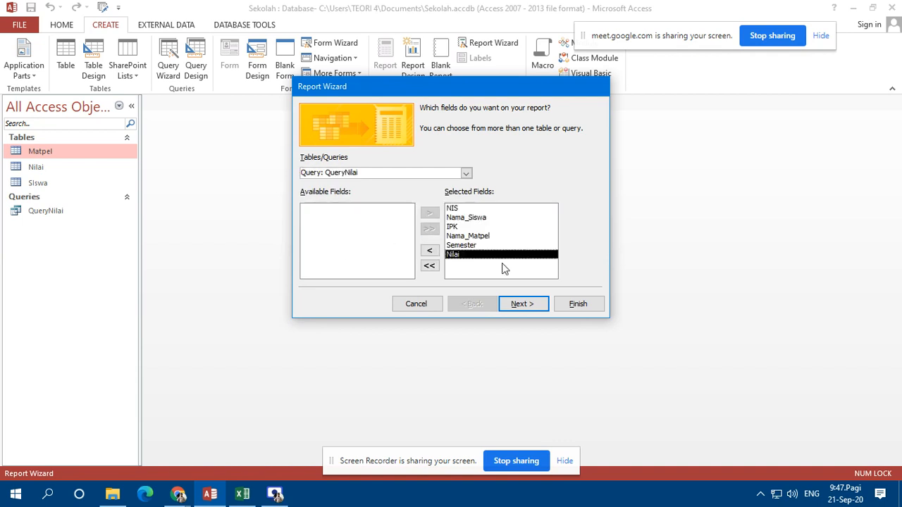
{"action": "left_click", "coordinate": [429, 266]}
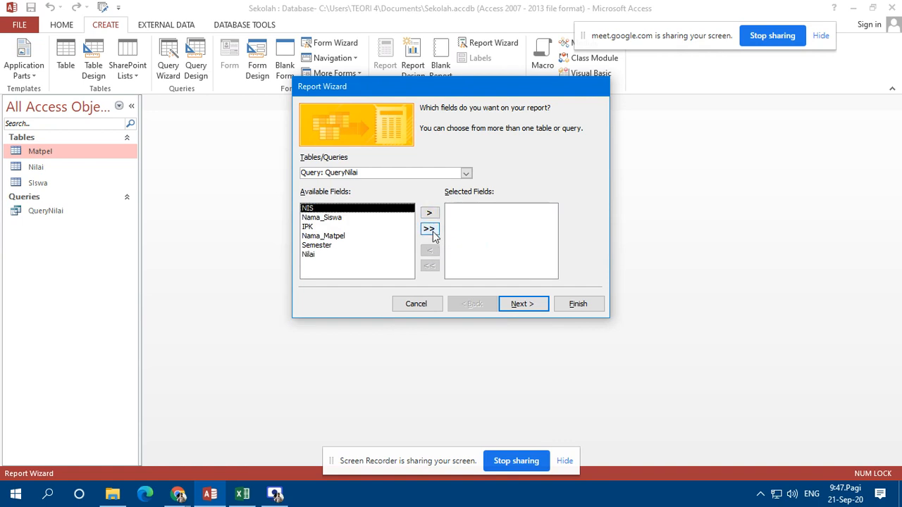
{"action": "left_click", "coordinate": [430, 230]}
{"action": "left_click", "coordinate": [510, 306]}
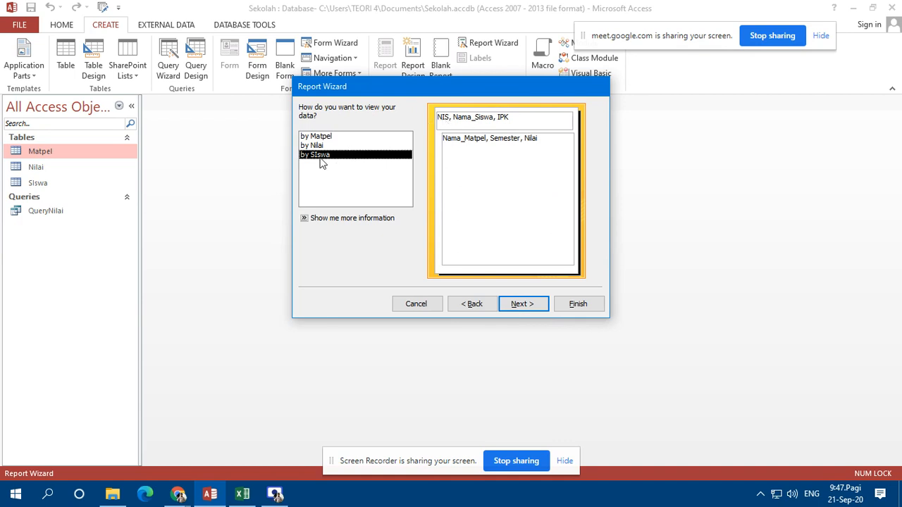
Compare the report's data view options, choose to view it by SIswa, and generate the report without additional grouping levels.
{"action": "left_click", "coordinate": [328, 138]}
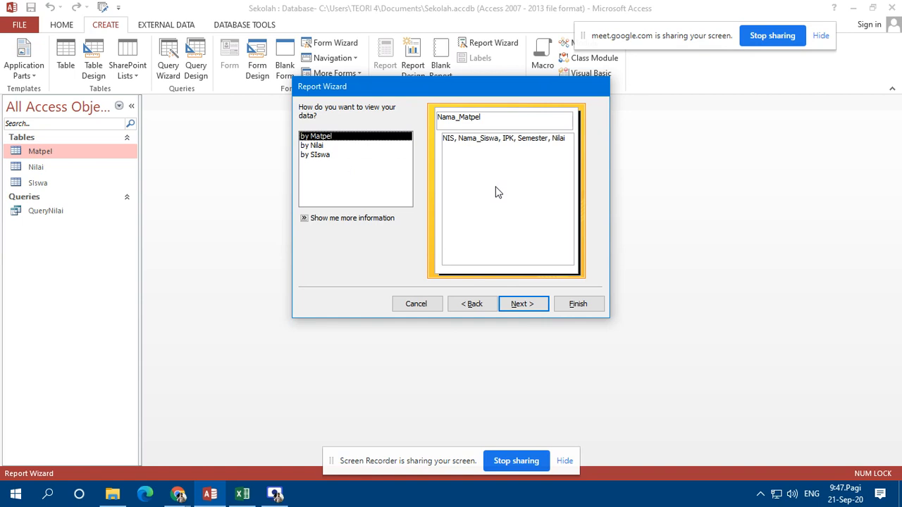
{"action": "left_click", "coordinate": [328, 146]}
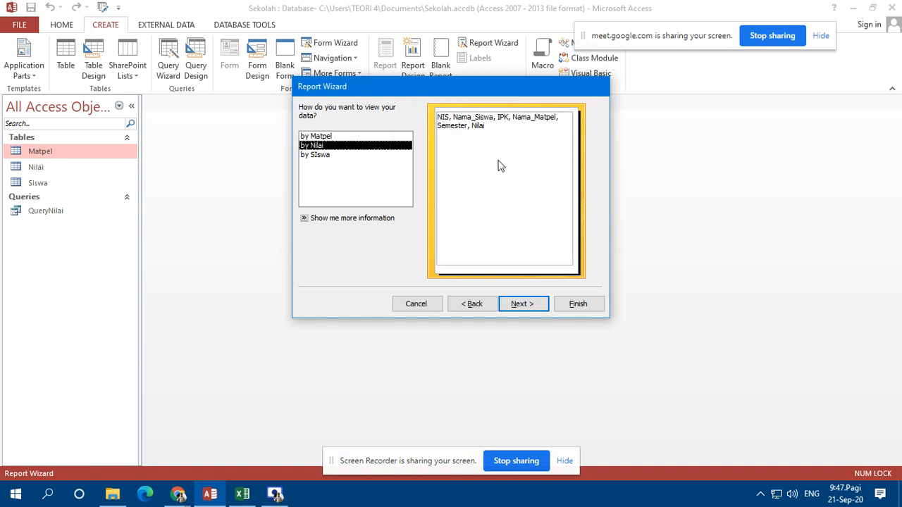
{"action": "left_click", "coordinate": [330, 160]}
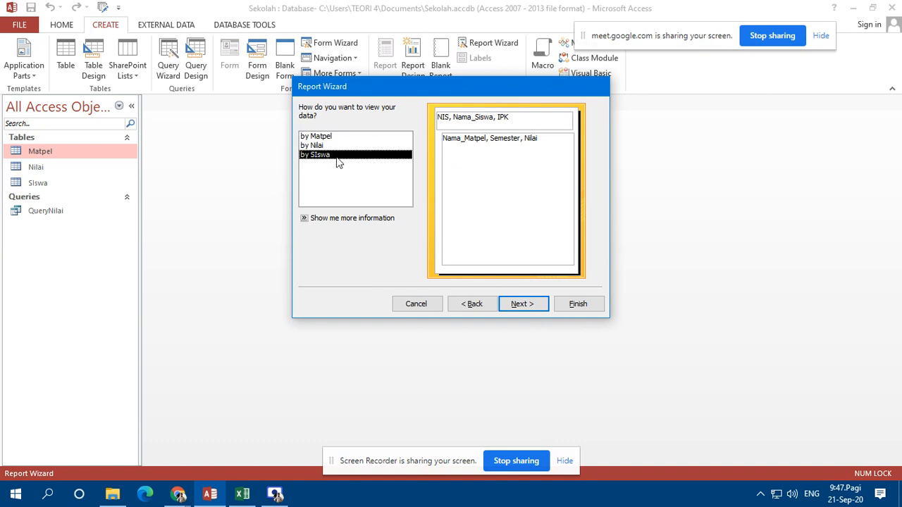
{"action": "left_click", "coordinate": [327, 138]}
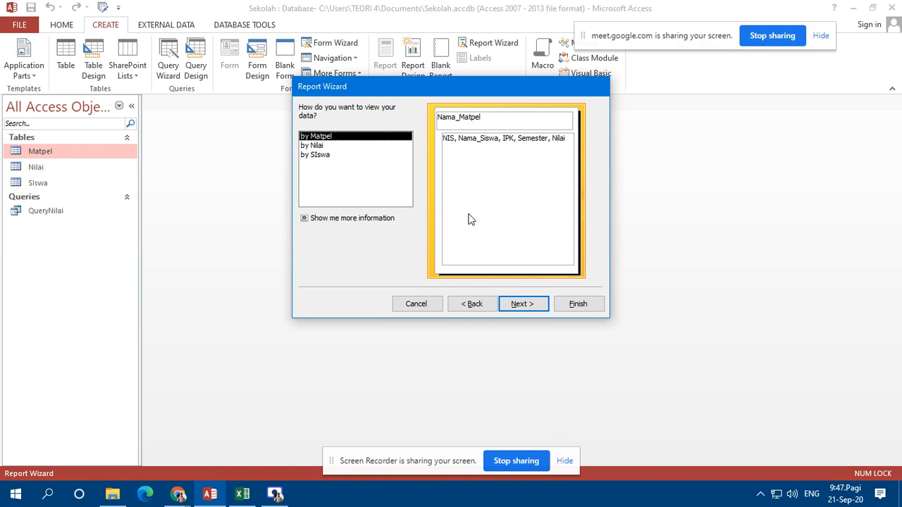
{"action": "left_click", "coordinate": [335, 157]}
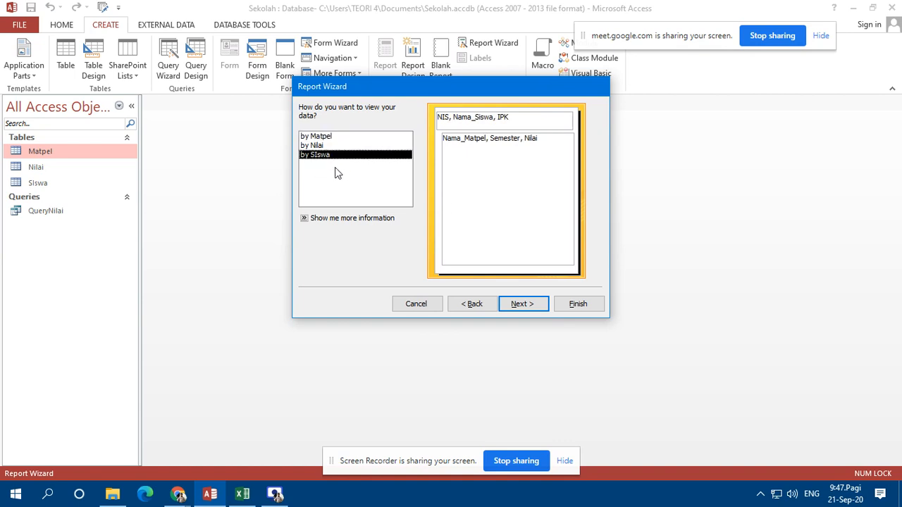
{"action": "left_click", "coordinate": [517, 307]}
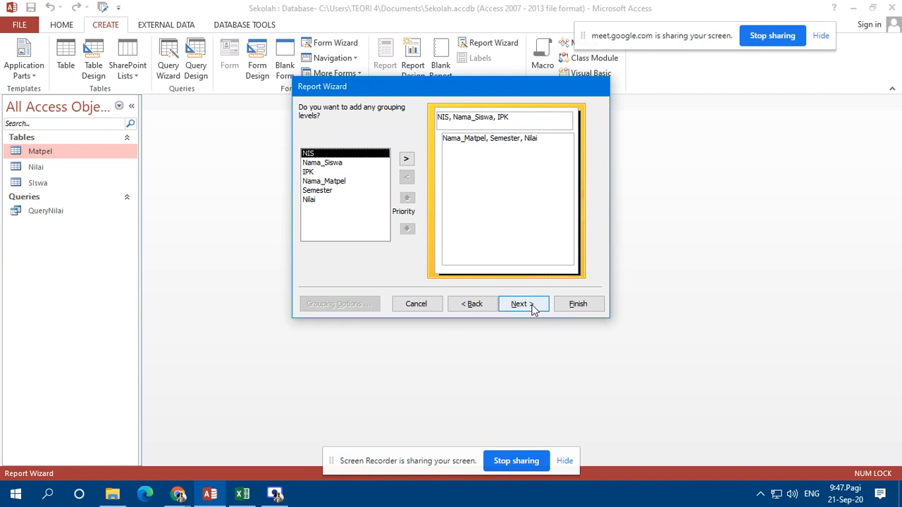
{"action": "left_click", "coordinate": [534, 309]}
{"action": "left_click", "coordinate": [575, 305]}
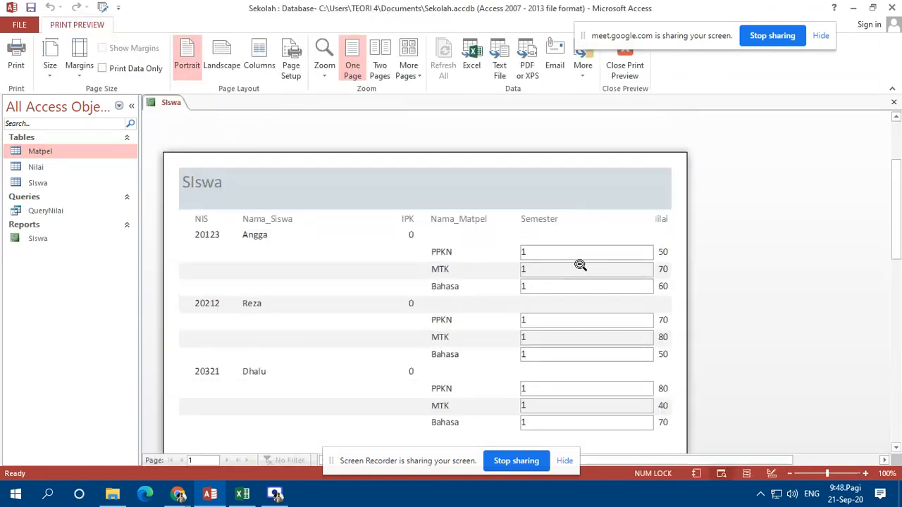
Close the print preview, shift the Nama_Matpel, Semester and Nilai fields to the left of the Detail section, and enlarge NIS Header.
{"action": "left_click", "coordinate": [631, 80]}
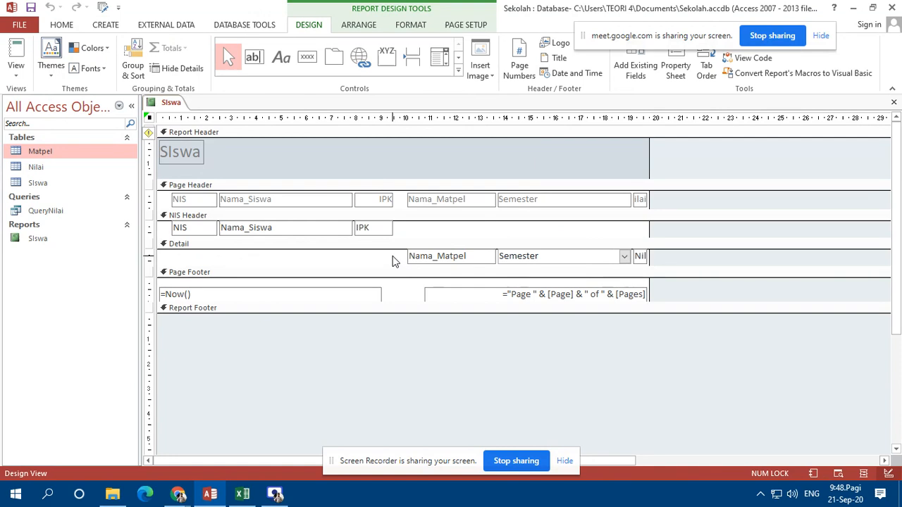
{"action": "mouse_move", "coordinate": [393, 260]}
{"action": "left_mouse_down"}
{"action": "mouse_move", "coordinate": [652, 275]}
{"action": "mouse_move", "coordinate": [379, 258]}
{"action": "mouse_move", "coordinate": [394, 262]}
{"action": "left_mouse_up"}
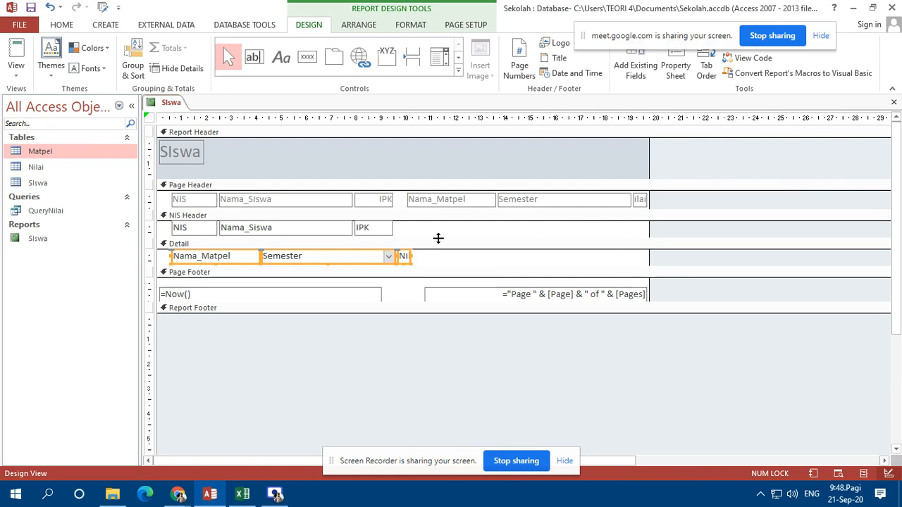
{"action": "left_click", "coordinate": [437, 238]}
{"action": "left_click_drag", "start_coordinate": [437, 238], "coordinate": [435, 267]}
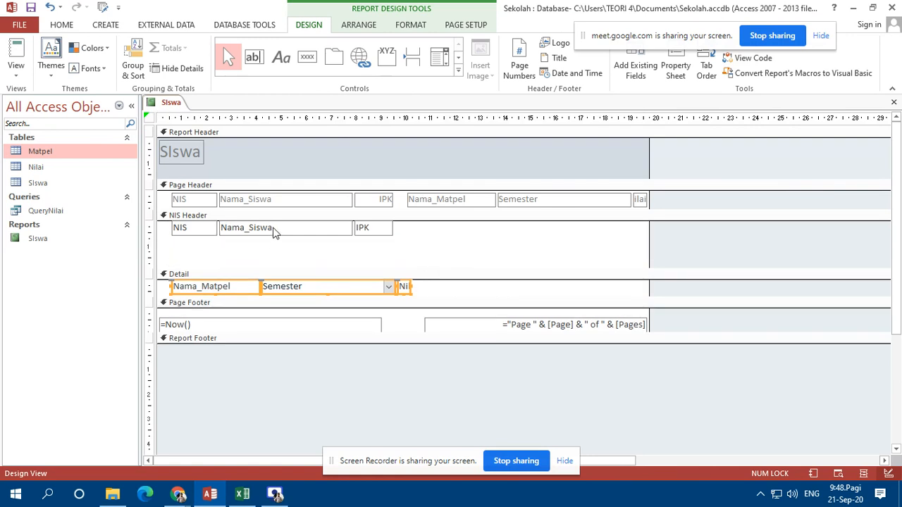
Stack the NIS, Nama_Siswa and IPK fields vertically in NIS Header, leaving room for labels on their left, and heighten the section.
{"action": "left_click_drag", "start_coordinate": [275, 235], "coordinate": [223, 247]}
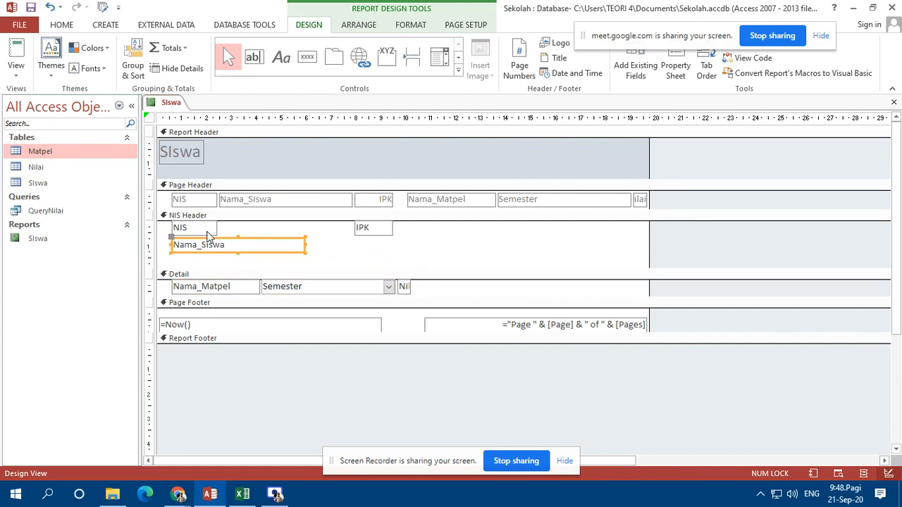
{"action": "left_click_drag", "start_coordinate": [298, 264], "coordinate": [213, 268]}
{"action": "left_click_drag", "start_coordinate": [316, 263], "coordinate": [279, 236]}
{"action": "left_click_drag", "start_coordinate": [376, 230], "coordinate": [271, 263]}
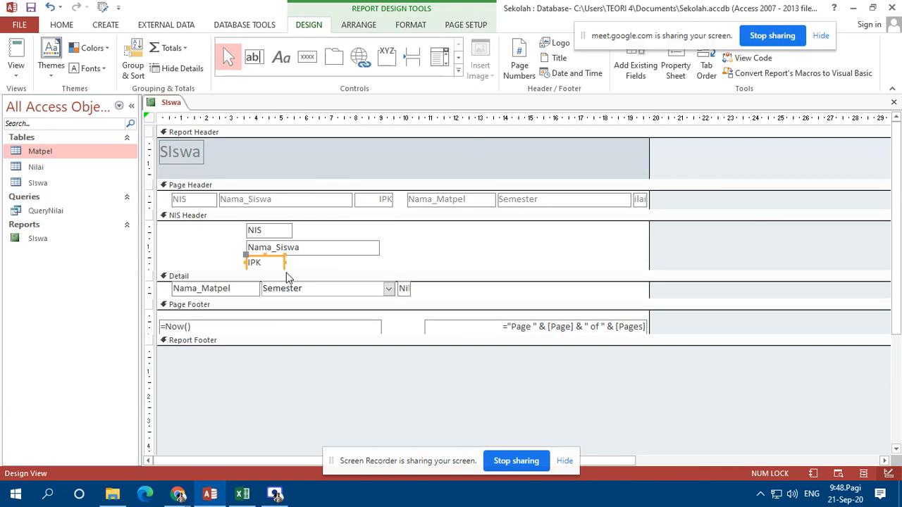
{"action": "left_click_drag", "start_coordinate": [293, 287], "coordinate": [293, 289]}
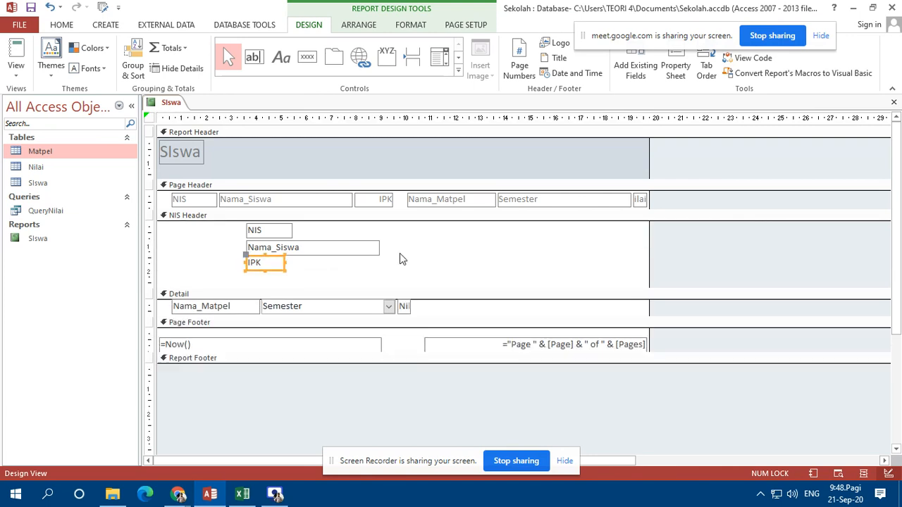
Cut the NIS and Nama_Siswa labels from Page Header and paste them into NIS Header.
{"action": "left_click", "coordinate": [399, 253]}
{"action": "left_click", "coordinate": [208, 199]}
{"action": "left_click", "coordinate": [258, 201], "text": "shift"}
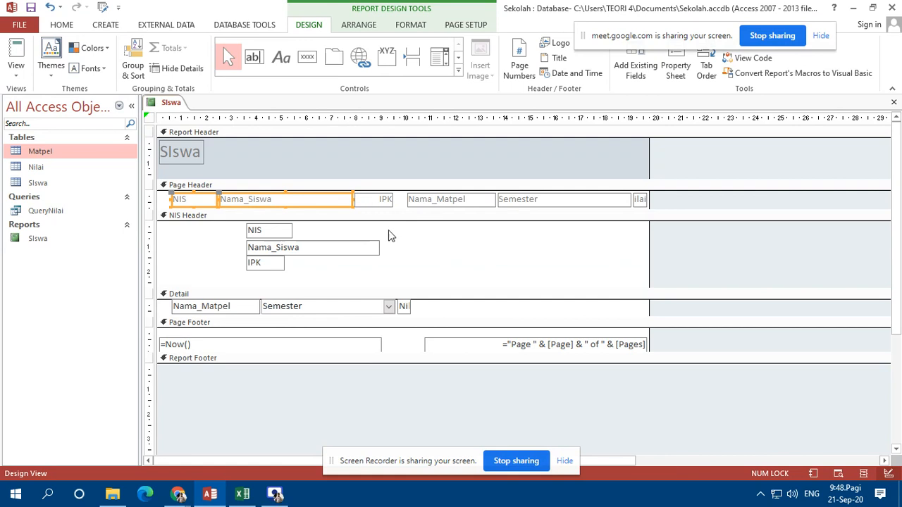
{"action": "key", "text": "Delete"}
{"action": "key", "text": "ctrl+v"}
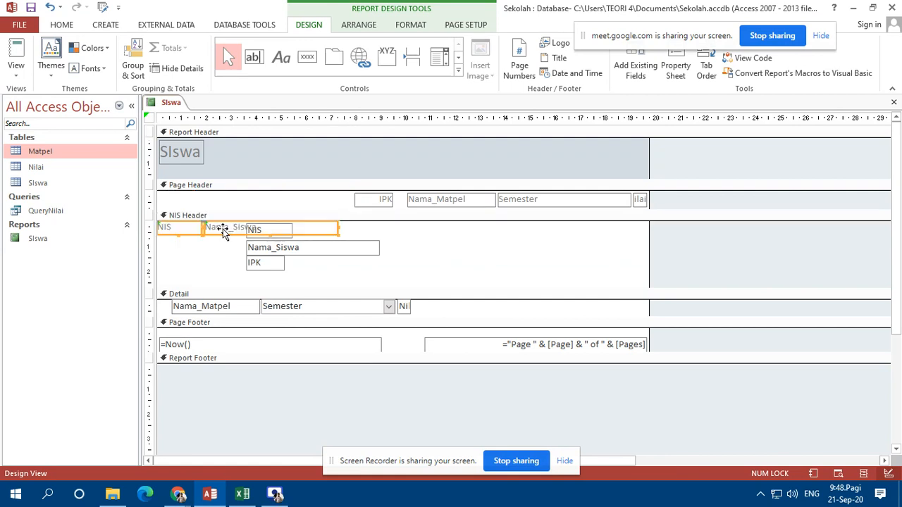
Place the NIS and Nama_Siswa labels just left of their matching fields in NIS Header, narrowing them to fit.
{"action": "left_click_drag", "start_coordinate": [221, 228], "coordinate": [312, 272]}
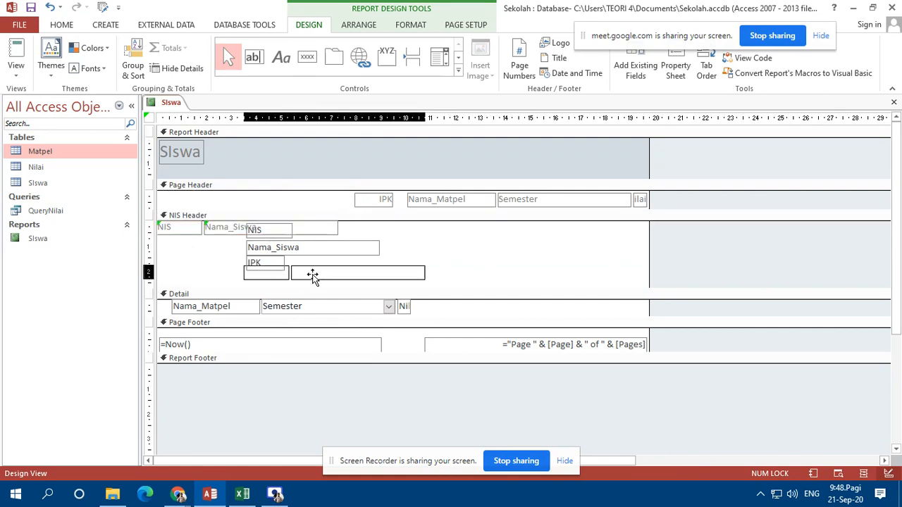
{"action": "left_click", "coordinate": [247, 264]}
{"action": "left_click_drag", "start_coordinate": [247, 264], "coordinate": [196, 222]}
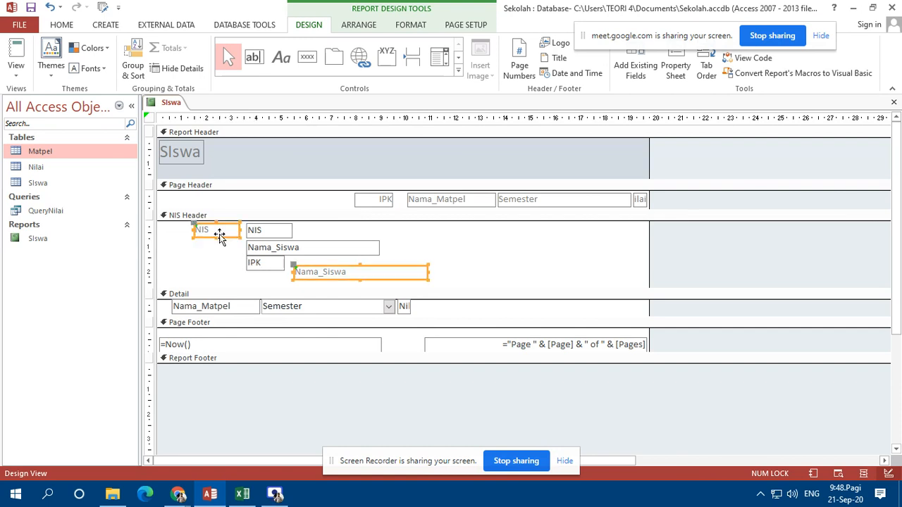
{"action": "left_click_drag", "start_coordinate": [294, 266], "coordinate": [168, 242]}
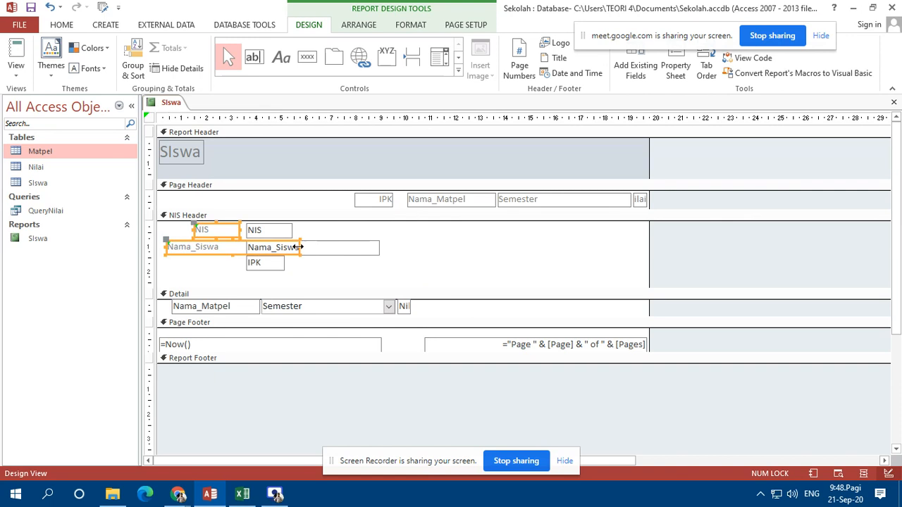
{"action": "left_click_drag", "start_coordinate": [300, 246], "coordinate": [241, 240]}
{"action": "left_click", "coordinate": [182, 230]}
{"action": "left_click", "coordinate": [224, 247]}
{"action": "left_click", "coordinate": [411, 253]}
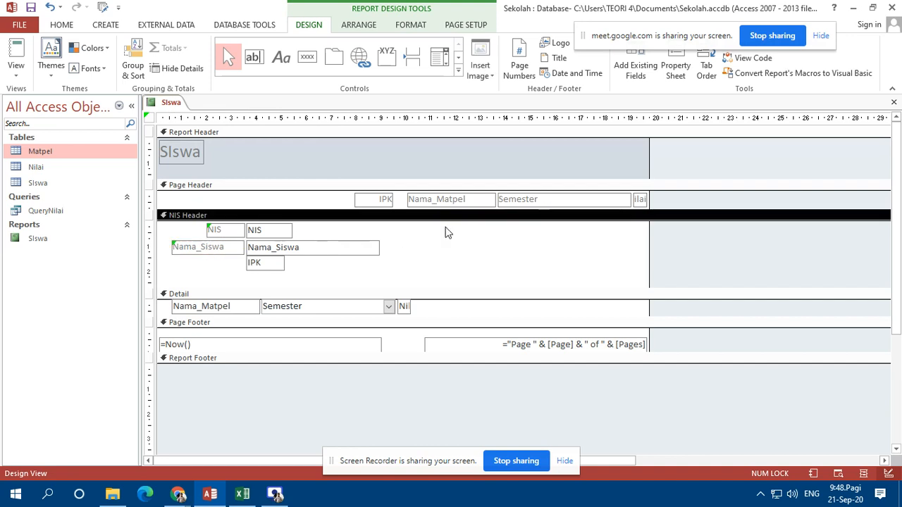
Move the Nama_Matpel, Semester and Nilai labels to the bottom of NIS Header, and narrow the Semester label and field.
{"action": "left_click_drag", "start_coordinate": [405, 203], "coordinate": [661, 203]}
{"action": "left_click_drag", "start_coordinate": [574, 205], "coordinate": [334, 284]}
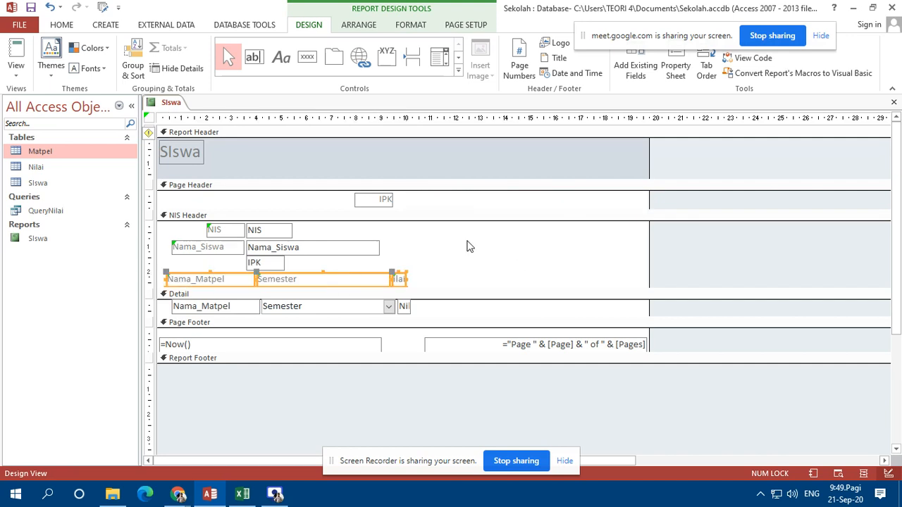
{"action": "left_click", "coordinate": [367, 307]}
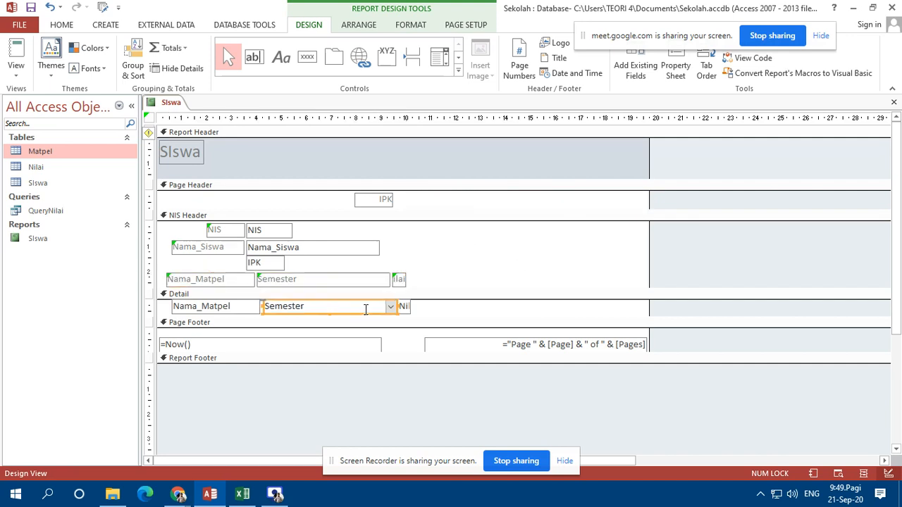
{"action": "left_click_drag", "start_coordinate": [394, 306], "coordinate": [304, 308]}
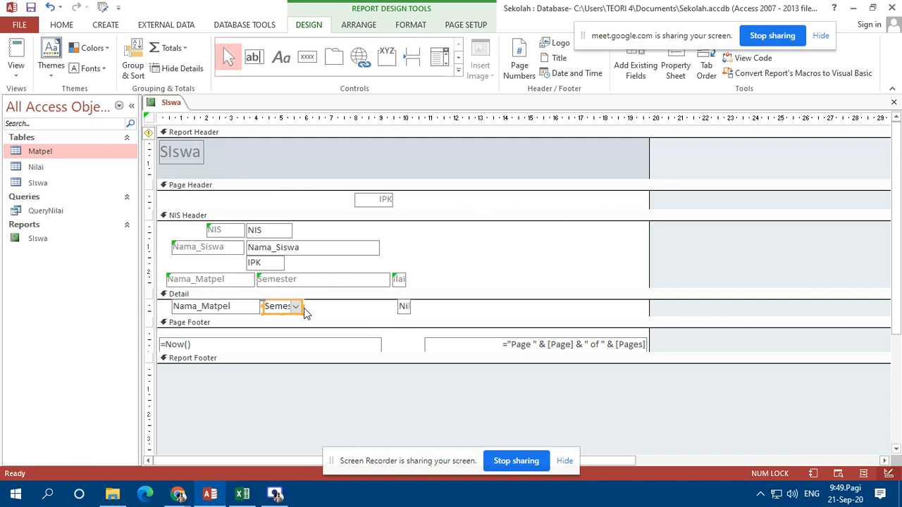
{"action": "left_click", "coordinate": [331, 282]}
{"action": "left_click_drag", "start_coordinate": [389, 280], "coordinate": [306, 283]}
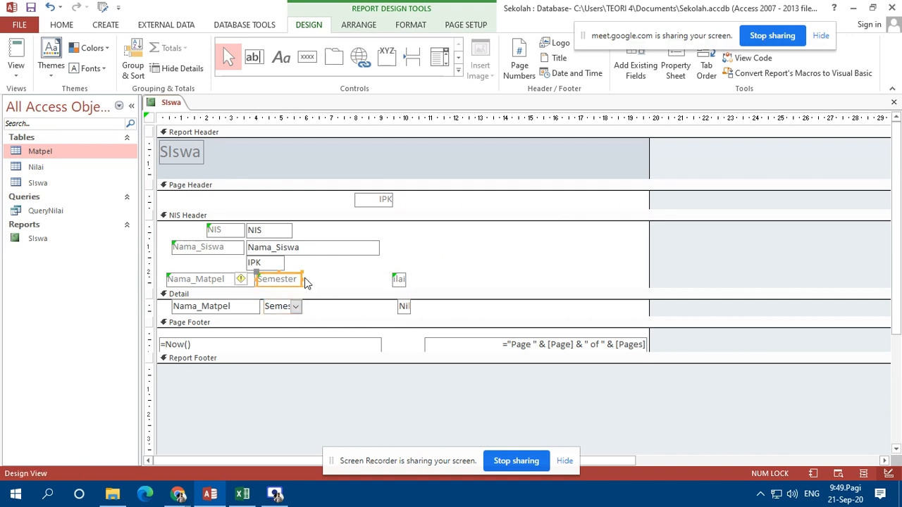
Widen the Nilai label and field to the same width, and move both beside the Semester controls.
{"action": "left_click", "coordinate": [407, 285]}
{"action": "left_click", "coordinate": [400, 280]}
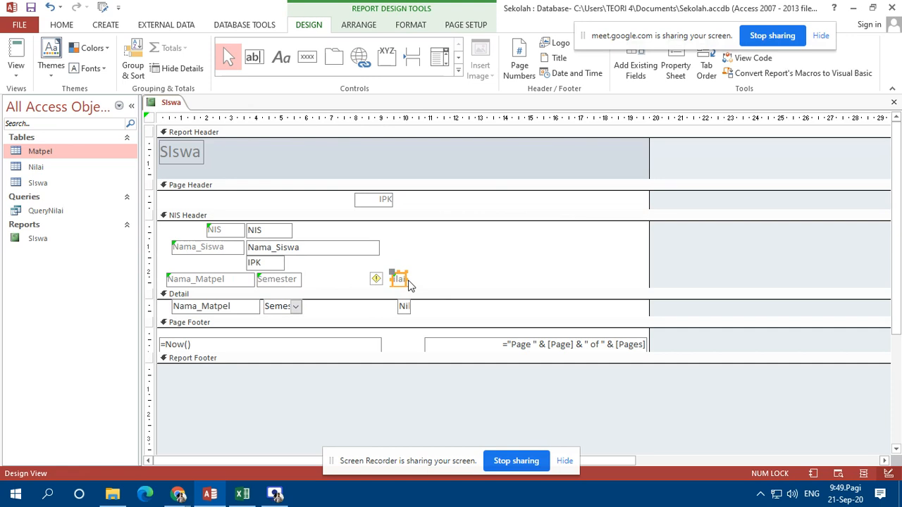
{"action": "left_click_drag", "start_coordinate": [402, 278], "coordinate": [434, 279]}
{"action": "left_click", "coordinate": [402, 307]}
{"action": "left_click", "coordinate": [417, 308]}
{"action": "left_click", "coordinate": [407, 306]}
{"action": "mouse_move", "coordinate": [406, 306]}
{"action": "left_mouse_down"}
{"action": "mouse_move", "coordinate": [437, 306]}
{"action": "mouse_move", "coordinate": [394, 312]}
{"action": "left_mouse_up"}
{"action": "left_click", "coordinate": [400, 317]}
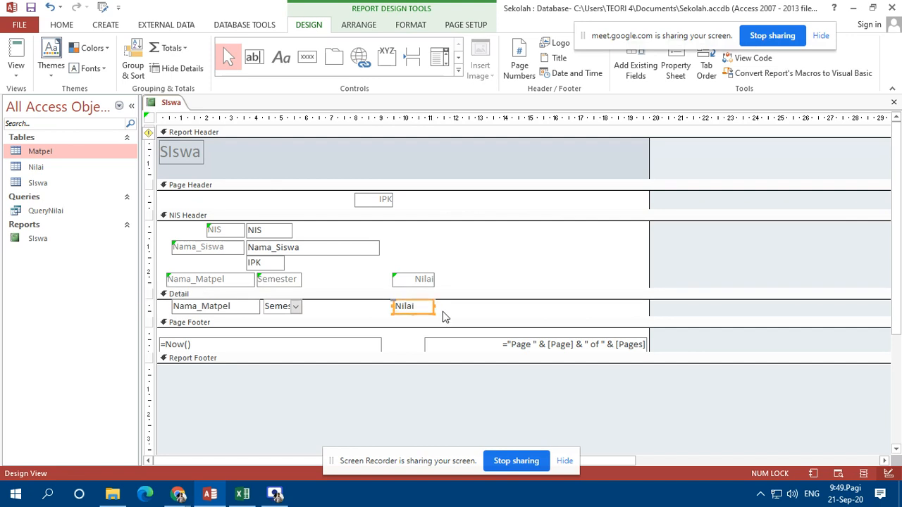
{"action": "left_click_drag", "start_coordinate": [446, 288], "coordinate": [311, 282]}
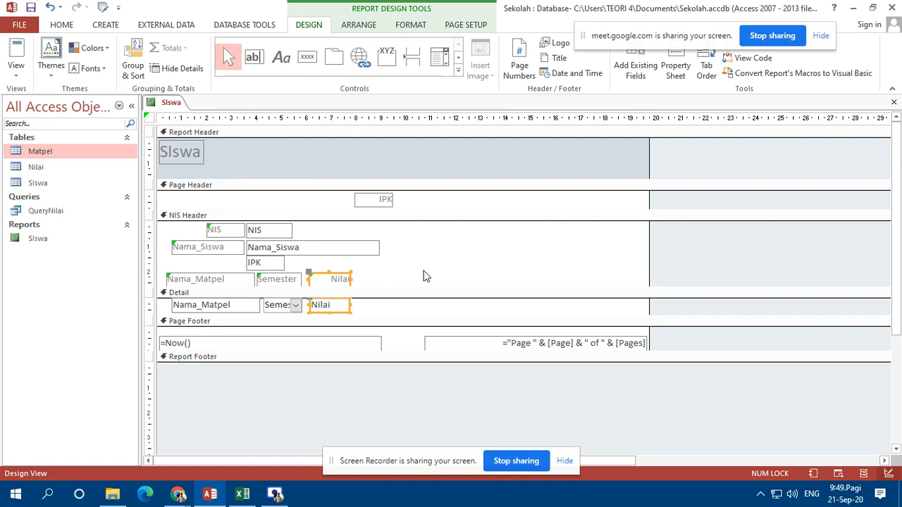
Cut the IPK label from Page Header, paste it just left of the IPK field in NIS Header, and preview the report.
{"action": "left_click", "coordinate": [425, 276]}
{"action": "left_click", "coordinate": [388, 200]}
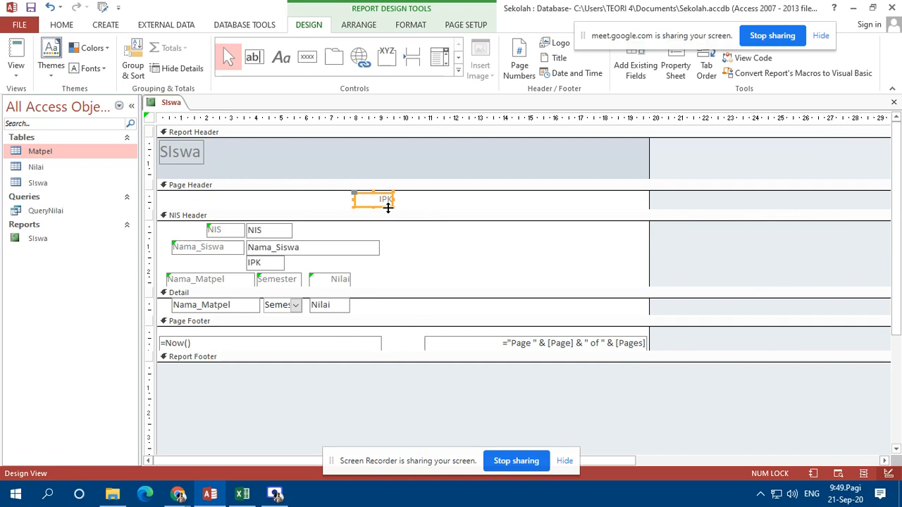
{"action": "key", "text": "Delete"}
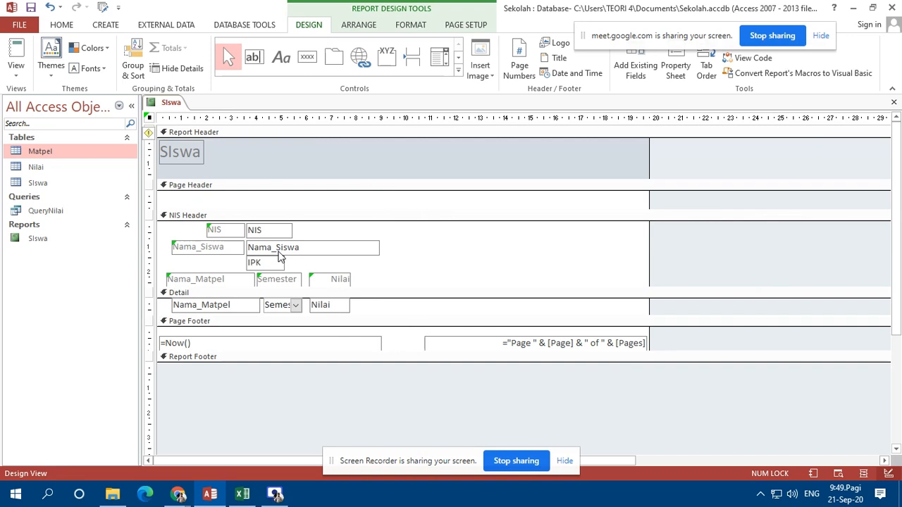
{"action": "left_click", "coordinate": [243, 494]}
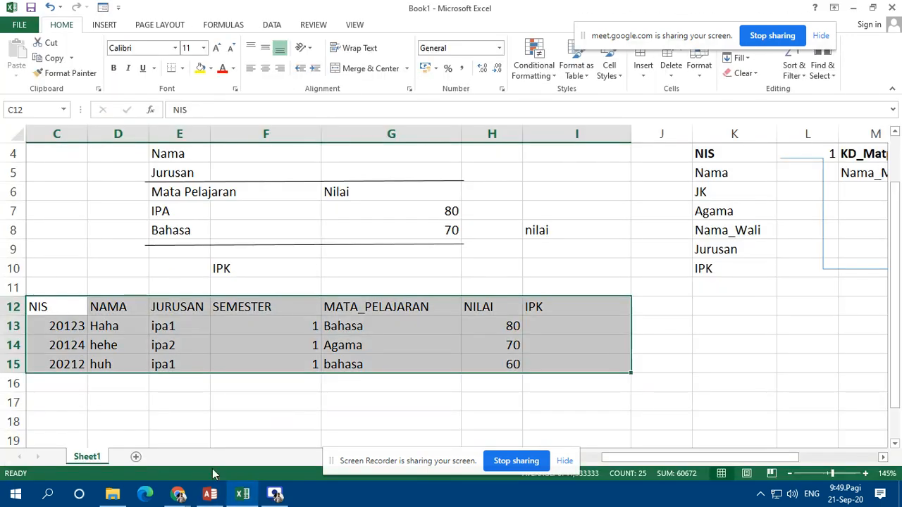
{"action": "left_click", "coordinate": [275, 441]}
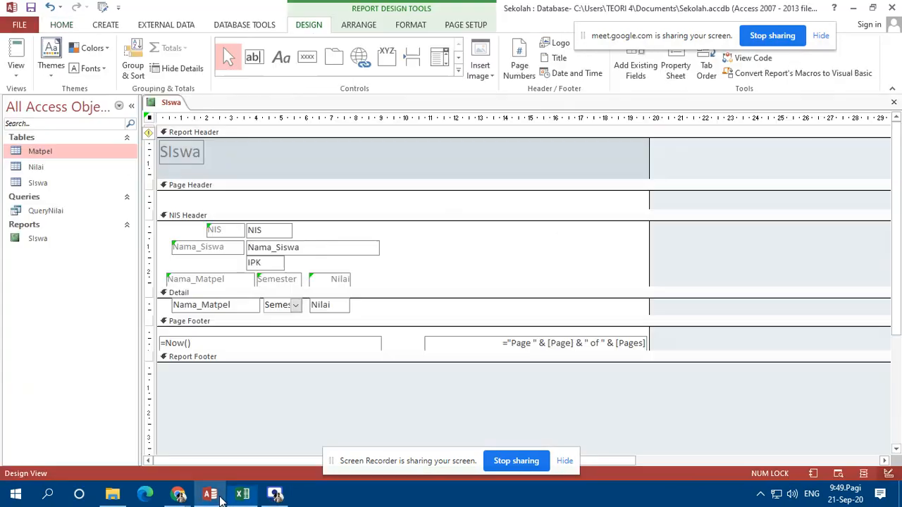
{"action": "left_click", "coordinate": [417, 270]}
{"action": "key", "text": "ctrl+v"}
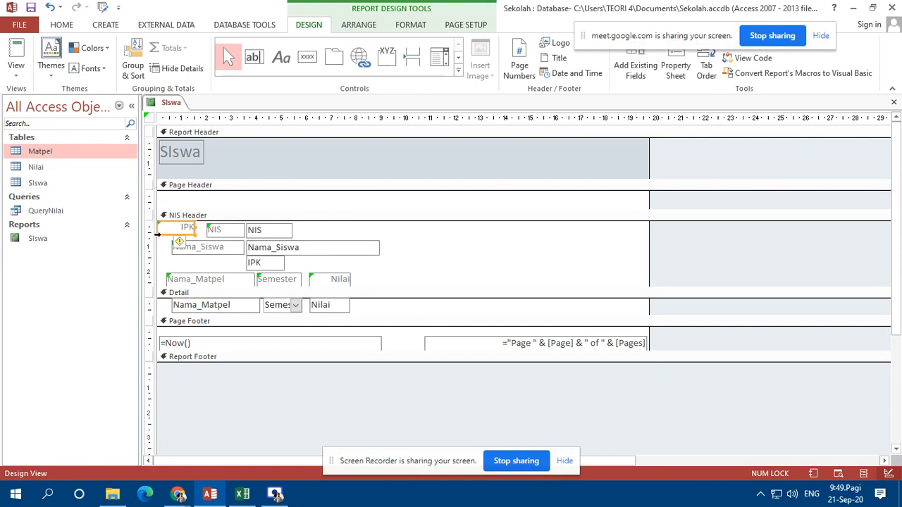
{"action": "left_click_drag", "start_coordinate": [161, 236], "coordinate": [208, 270]}
{"action": "left_click", "coordinate": [411, 256]}
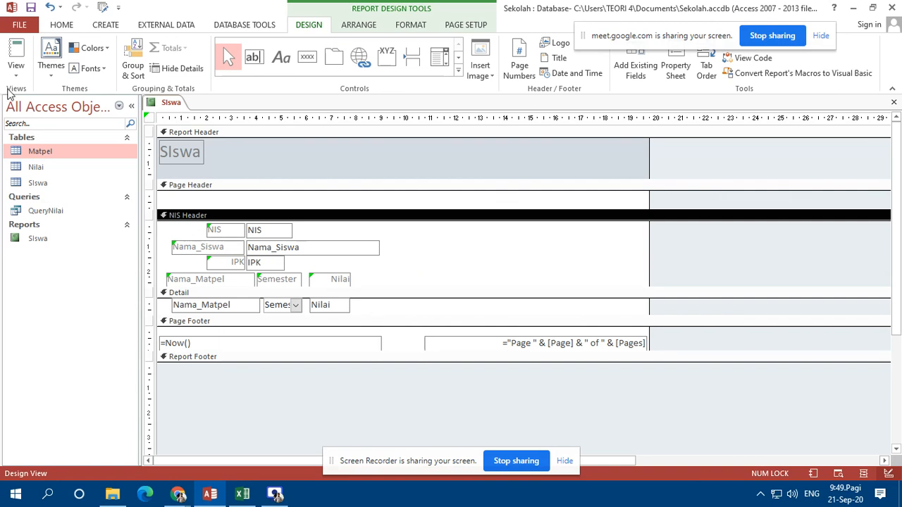
{"action": "left_click", "coordinate": [15, 56]}
{"action": "scroll", "coordinate": [434, 265], "scroll_direction": "down", "scroll_amount": 1}
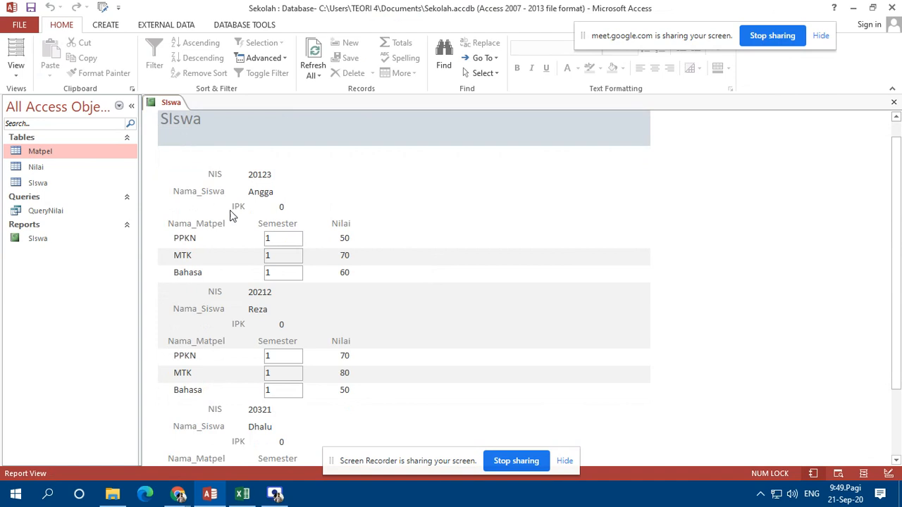
Right-align the text of the NIS, Nama_Siswa and IPK labels in NIS Header in Design View.
{"action": "left_click", "coordinate": [16, 70]}
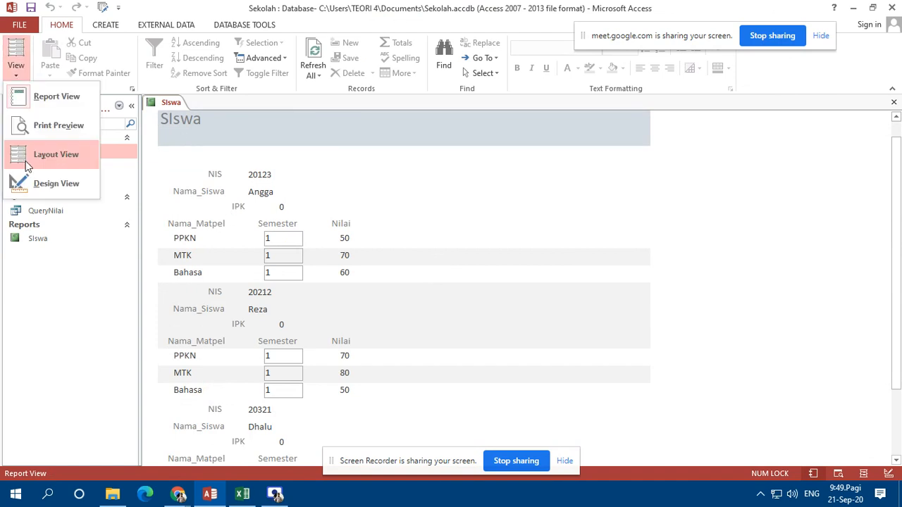
{"action": "left_click", "coordinate": [56, 183]}
{"action": "left_click", "coordinate": [227, 258]}
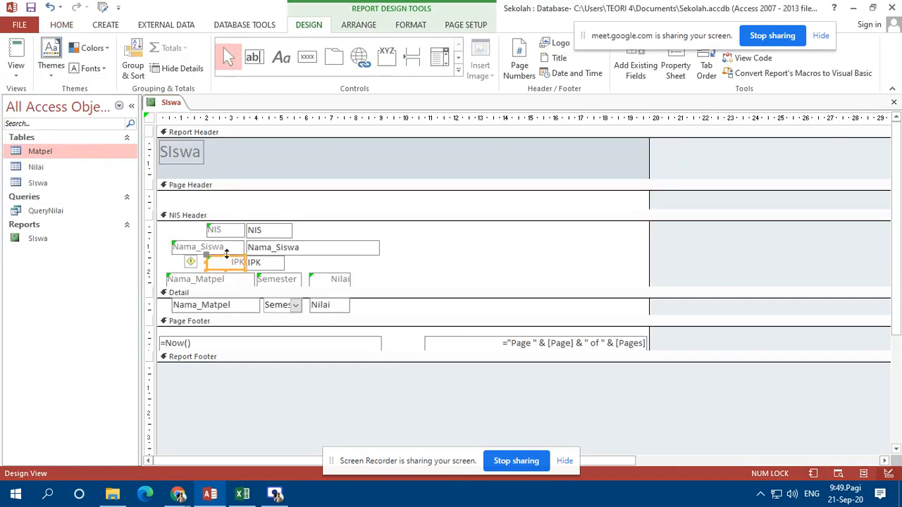
{"action": "left_click", "coordinate": [225, 245], "text": "shift"}
{"action": "left_click", "coordinate": [227, 232], "text": "shift"}
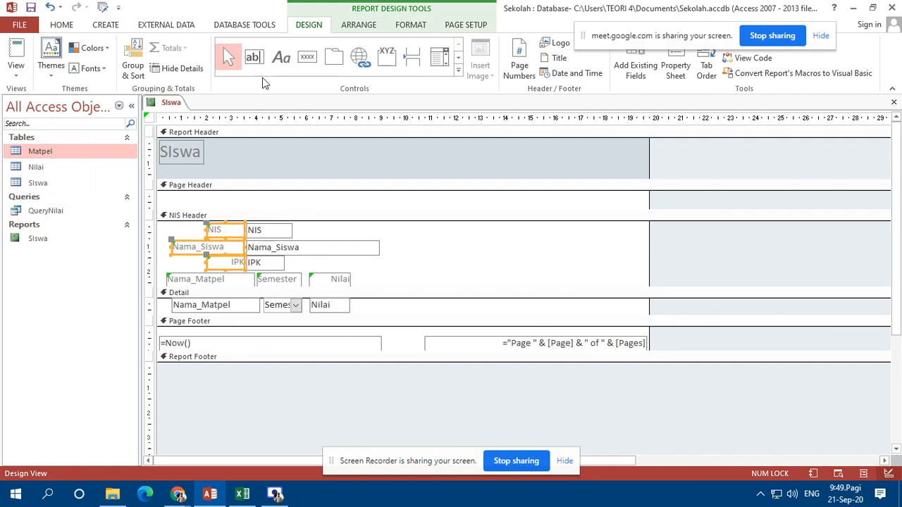
{"action": "left_click", "coordinate": [412, 26]}
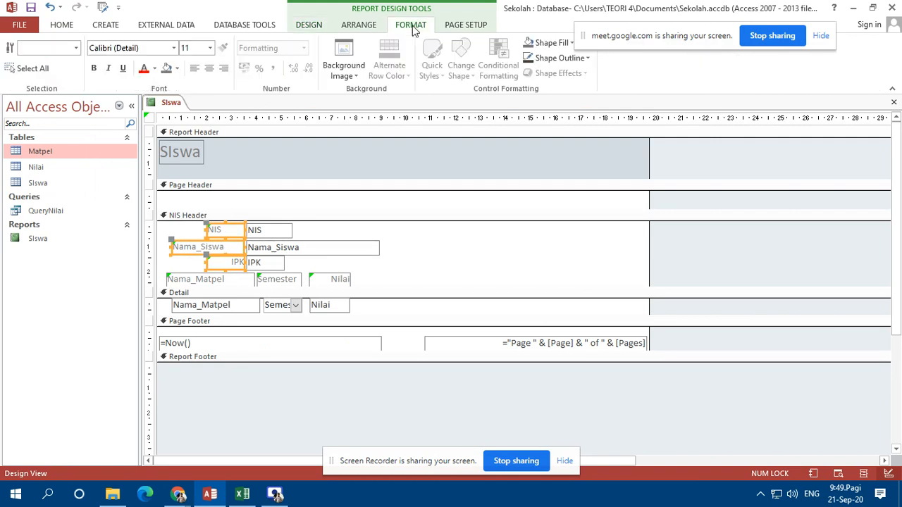
{"action": "left_click", "coordinate": [223, 68]}
{"action": "left_click", "coordinate": [225, 70]}
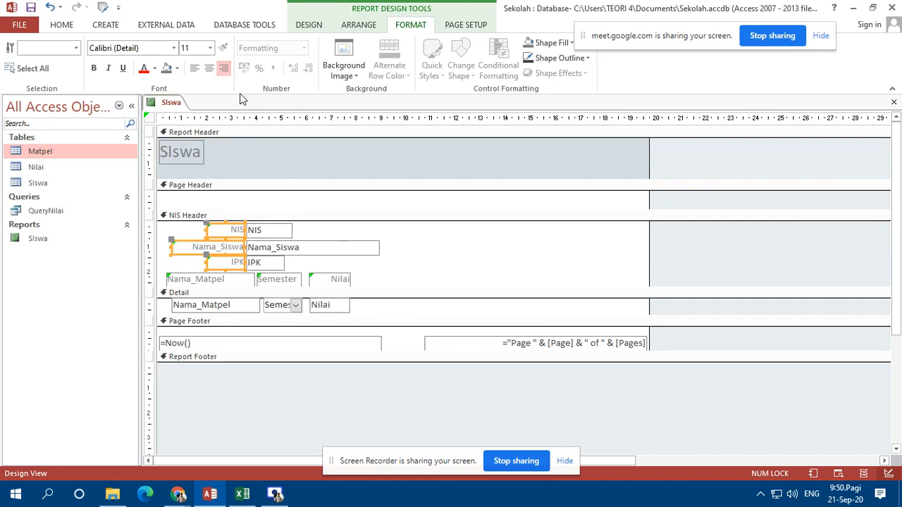
{"action": "left_click", "coordinate": [458, 252]}
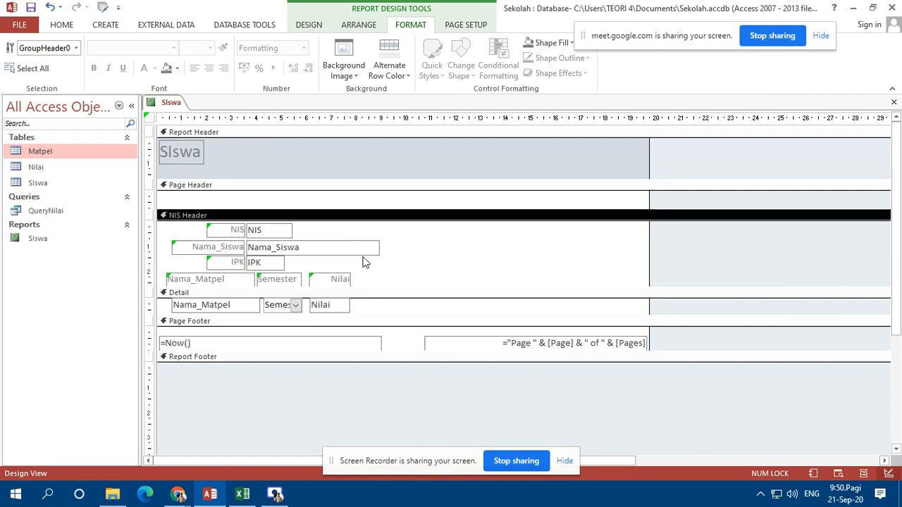
Left-align the text of the NIS, Nama_Siswa and IPK fields in NIS Header.
{"action": "left_click", "coordinate": [276, 260]}
{"action": "left_click", "coordinate": [272, 249], "text": "shift"}
{"action": "left_click", "coordinate": [272, 227], "text": "shift"}
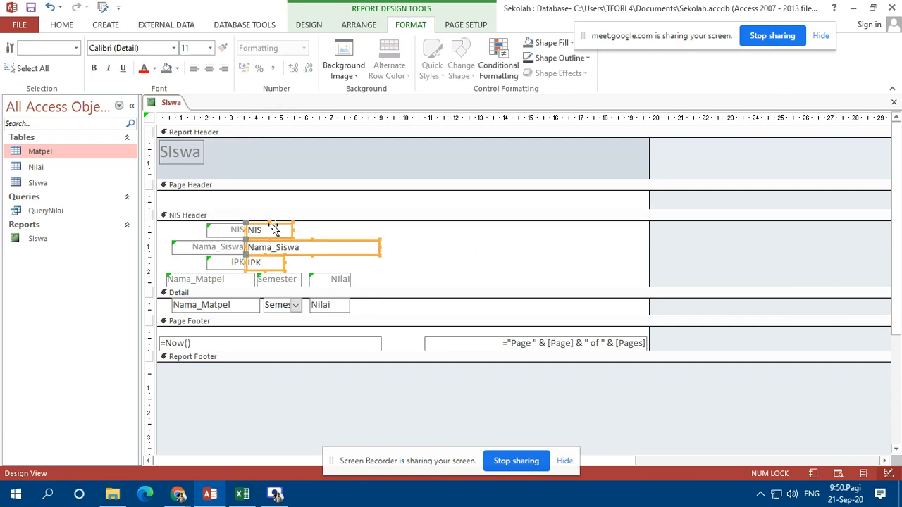
{"action": "left_click", "coordinate": [475, 244]}
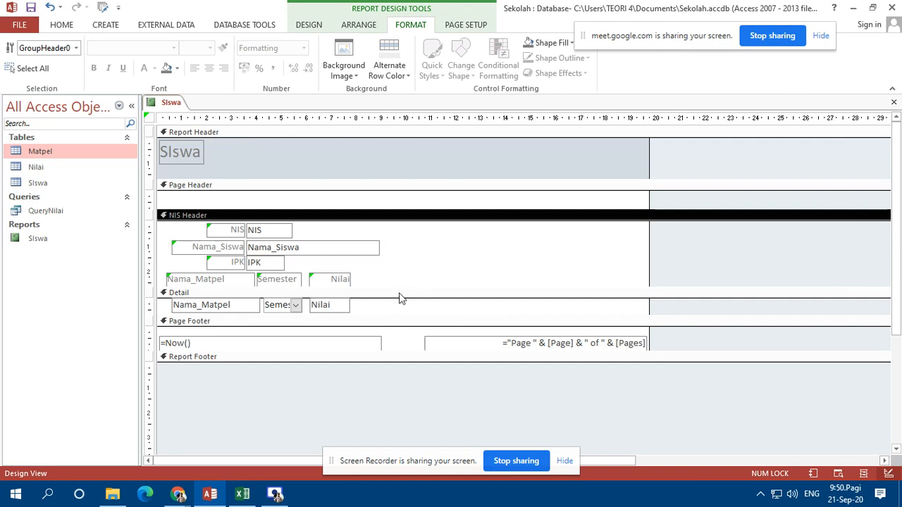
Make NIS Header slightly taller and draw a horizontal line under the Nama_Matpel, Semester and Nilai labels, extending past Nilai.
{"action": "left_click_drag", "start_coordinate": [401, 287], "coordinate": [403, 294]}
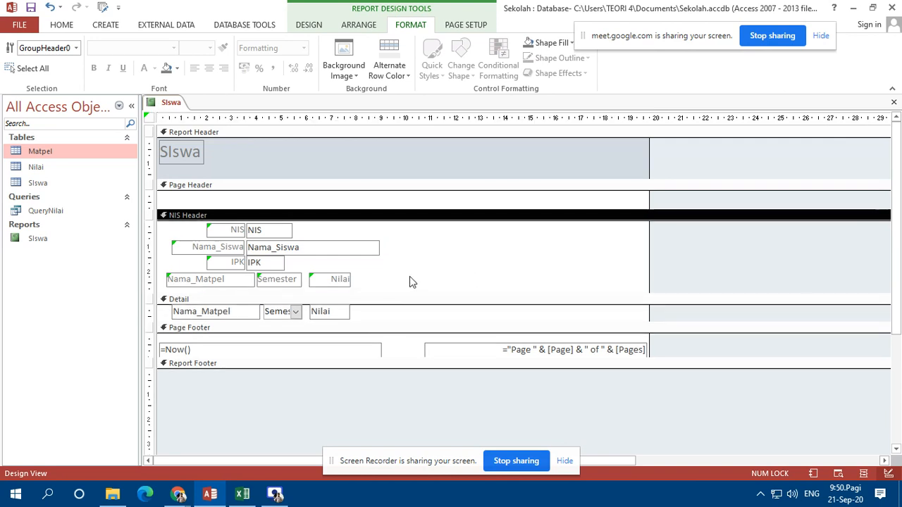
{"action": "left_click", "coordinate": [312, 25]}
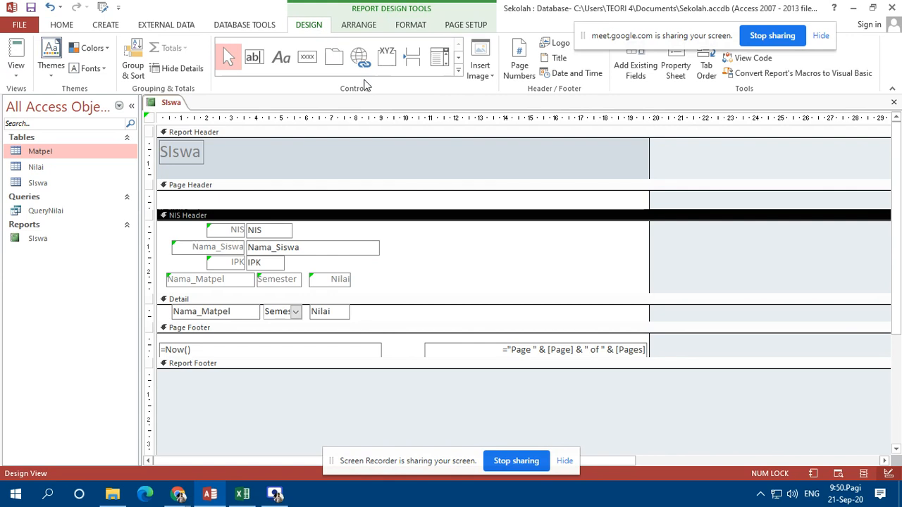
{"action": "left_click", "coordinate": [458, 72]}
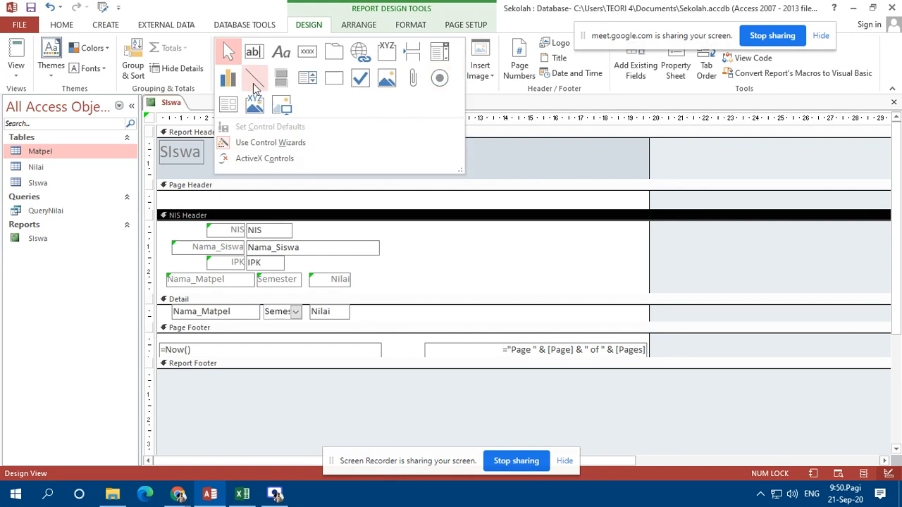
{"action": "left_click", "coordinate": [256, 85]}
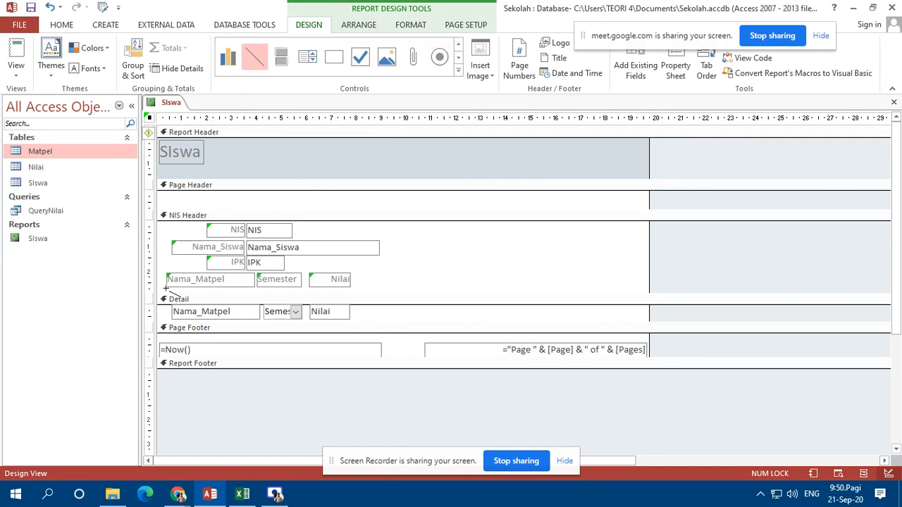
{"action": "left_click_drag", "start_coordinate": [166, 288], "coordinate": [382, 289]}
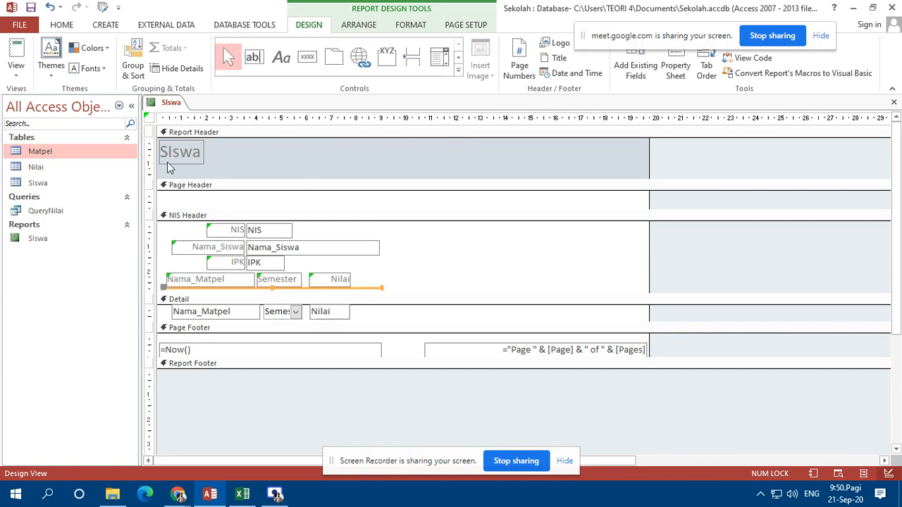
Preview the report with its new line, and collapse the empty Page Header section to zero height in Design View.
{"action": "left_click", "coordinate": [20, 57]}
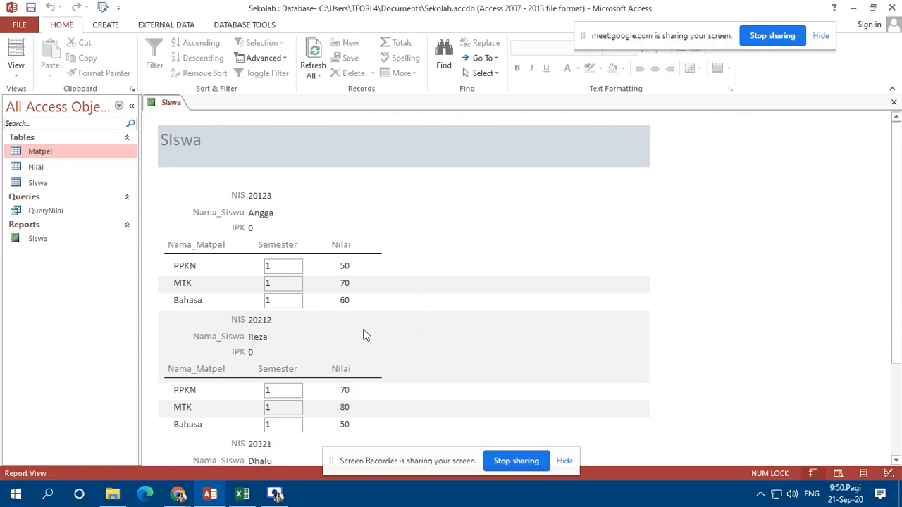
{"action": "scroll", "coordinate": [322, 286], "scroll_direction": "down", "scroll_amount": 2}
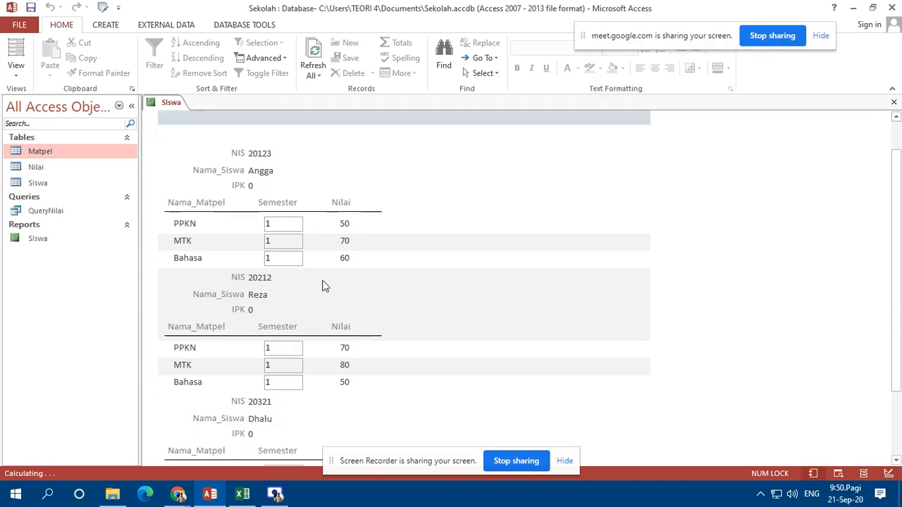
{"action": "scroll", "coordinate": [365, 250], "scroll_direction": "up", "scroll_amount": 1}
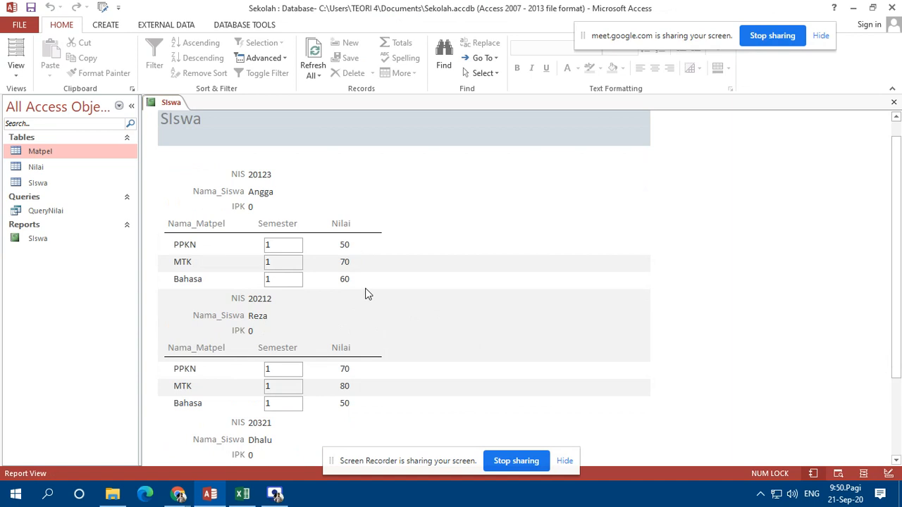
{"action": "scroll", "coordinate": [279, 240], "scroll_direction": "down", "scroll_amount": 1}
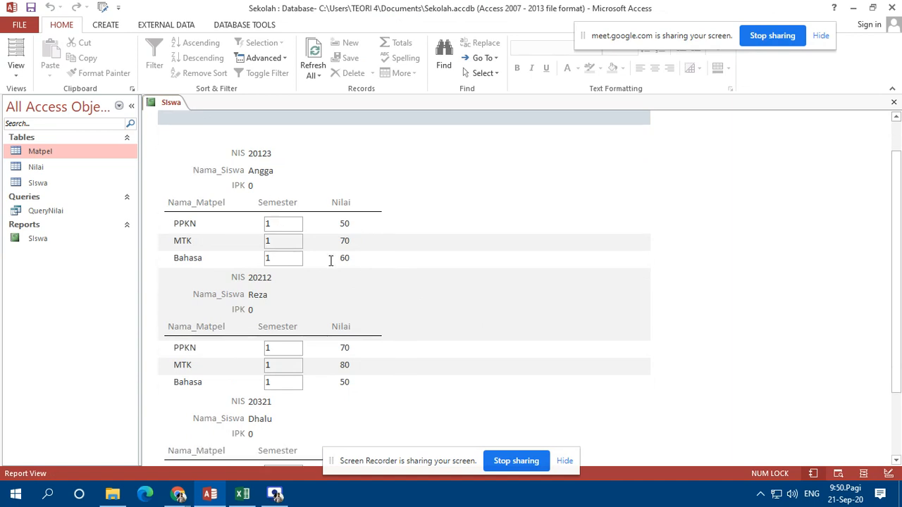
{"action": "left_click", "coordinate": [16, 73]}
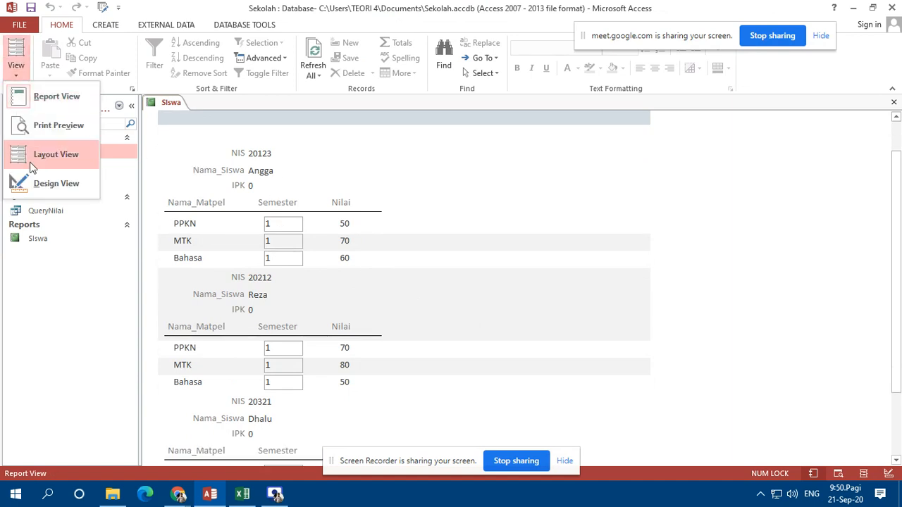
{"action": "left_click", "coordinate": [50, 185]}
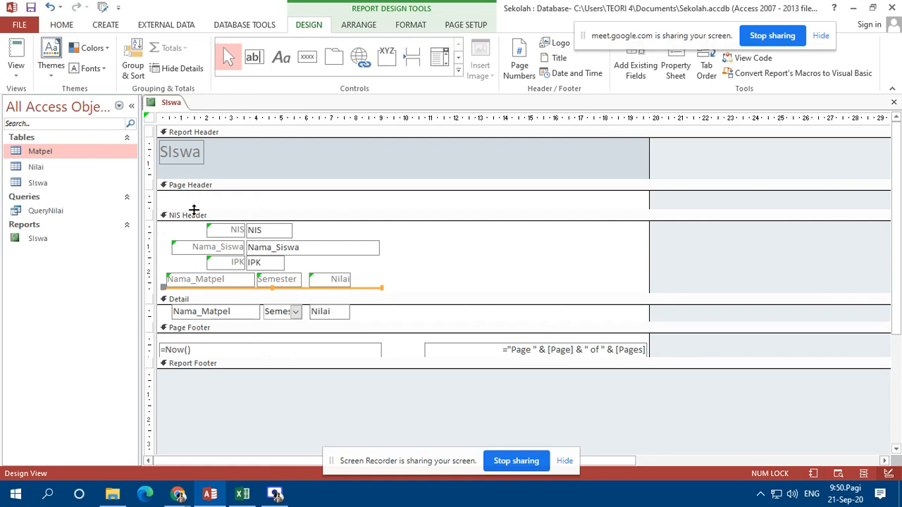
{"action": "left_click_drag", "start_coordinate": [194, 211], "coordinate": [208, 176]}
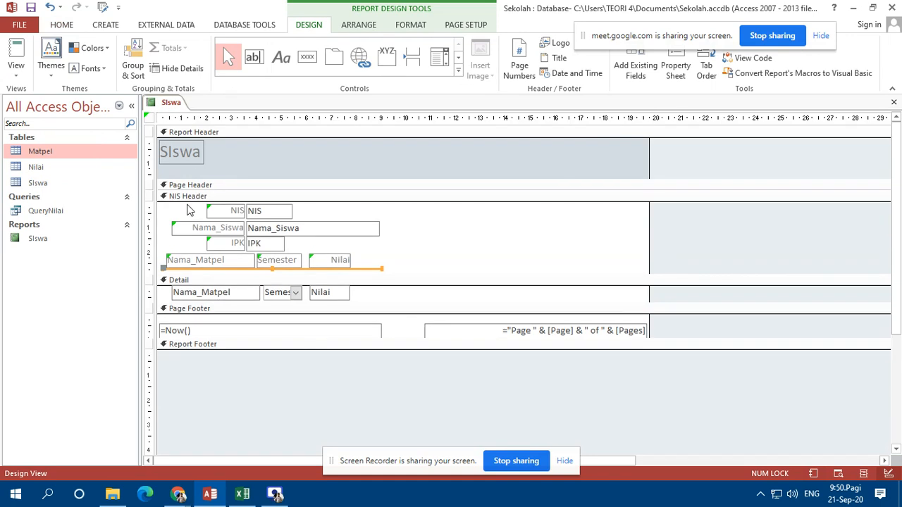
Give the NIS group a footer section in its sorting and grouping options, and make NIS Footer slightly shorter.
{"action": "left_click", "coordinate": [189, 197]}
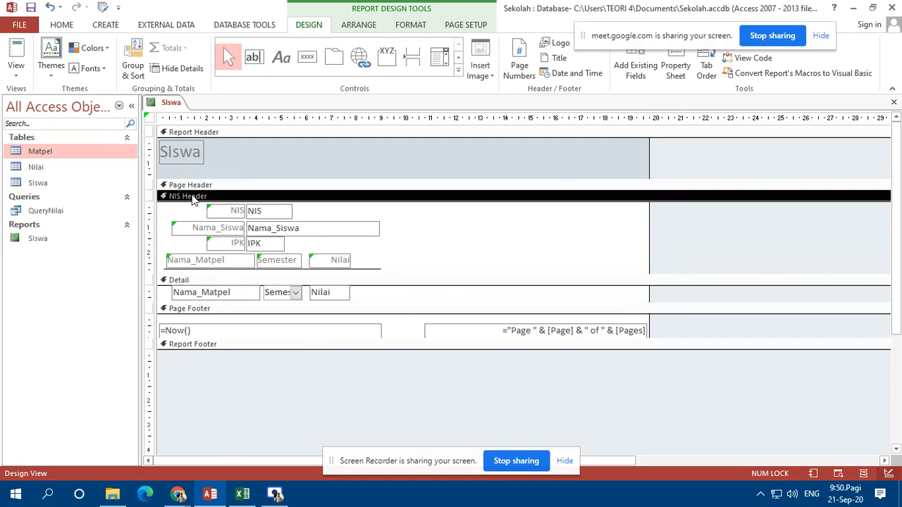
{"action": "right_click", "coordinate": [193, 199]}
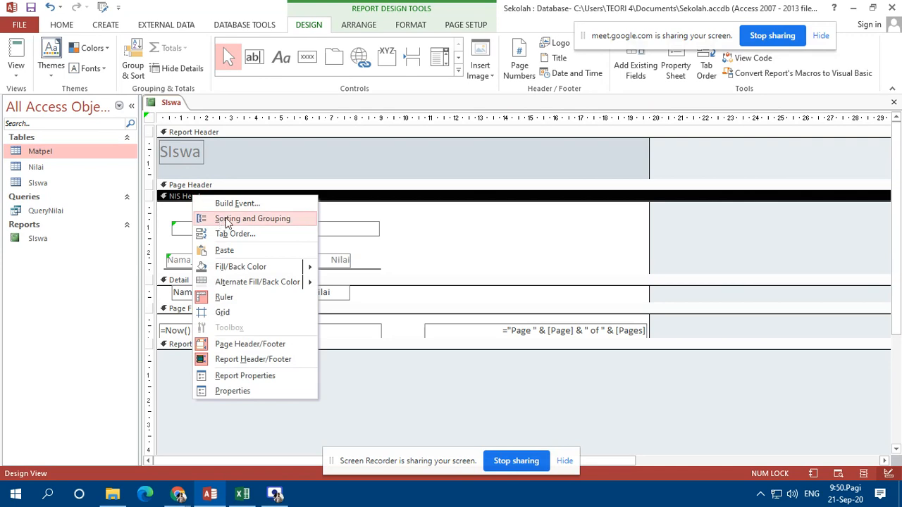
{"action": "left_click", "coordinate": [227, 219]}
{"action": "scroll", "coordinate": [230, 266], "scroll_direction": "down", "scroll_amount": 1}
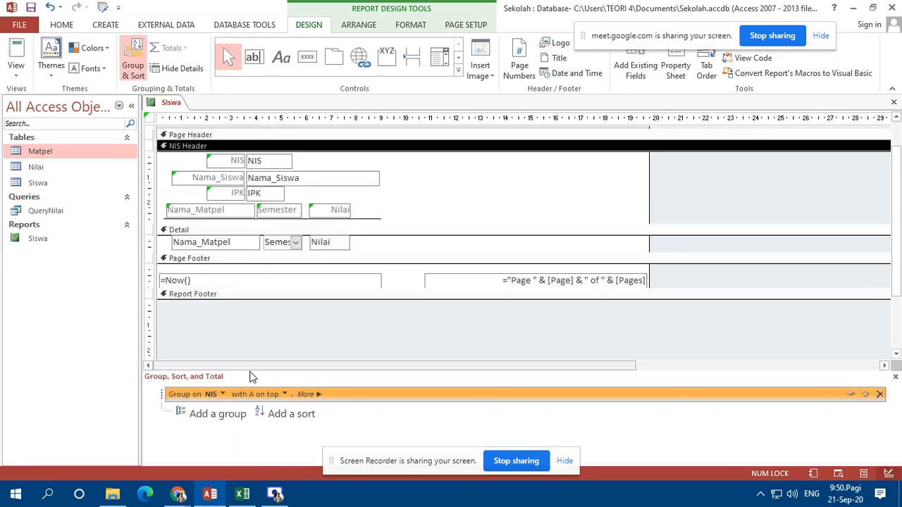
{"action": "left_click", "coordinate": [316, 395]}
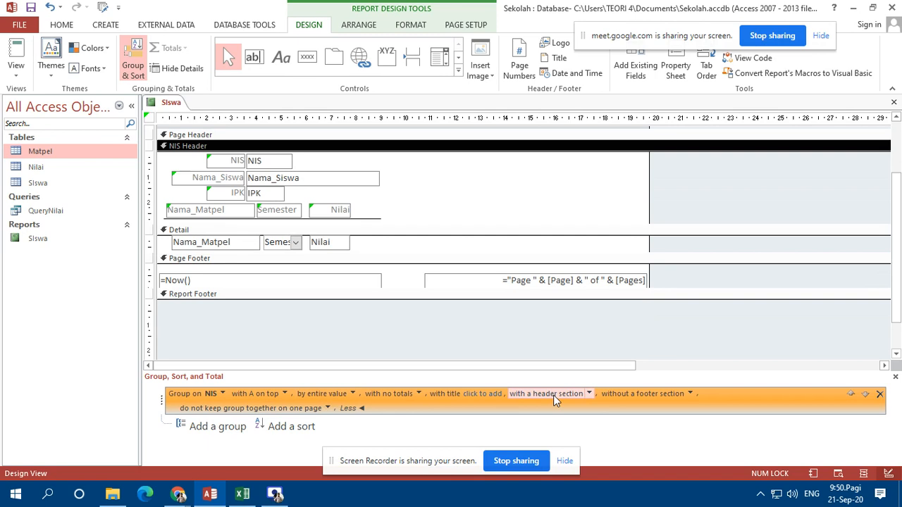
{"action": "left_click", "coordinate": [690, 393]}
{"action": "left_click", "coordinate": [671, 407]}
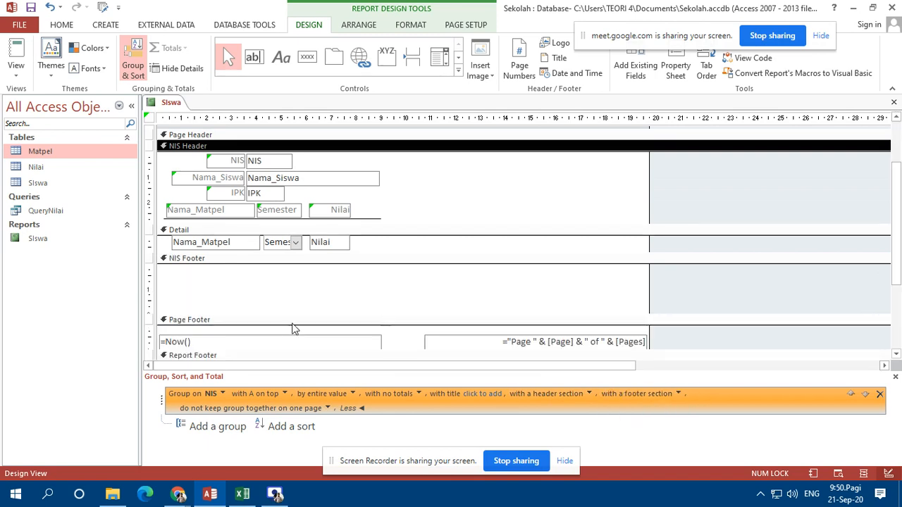
{"action": "left_click_drag", "start_coordinate": [298, 313], "coordinate": [303, 301]}
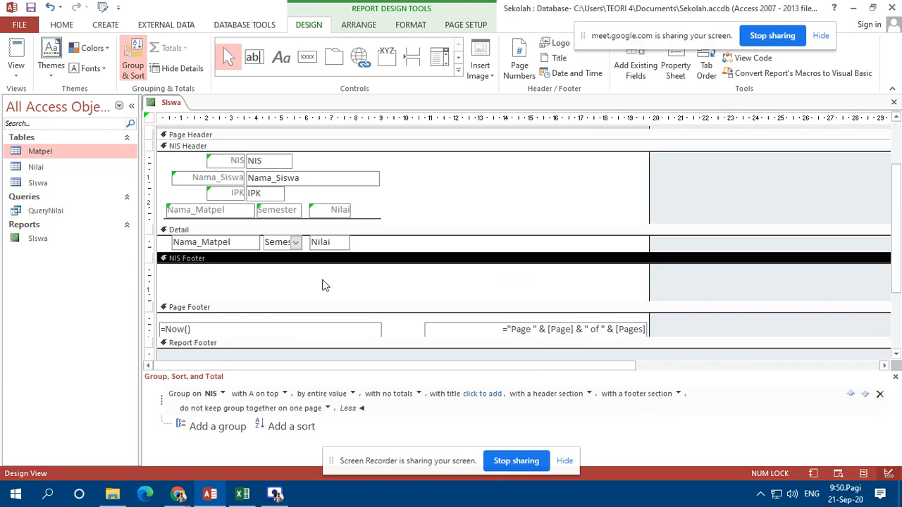
Add an unbound text box to NIS Footer below the Semester and Nilai fields, and narrow its label from the left.
{"action": "left_click", "coordinate": [254, 58]}
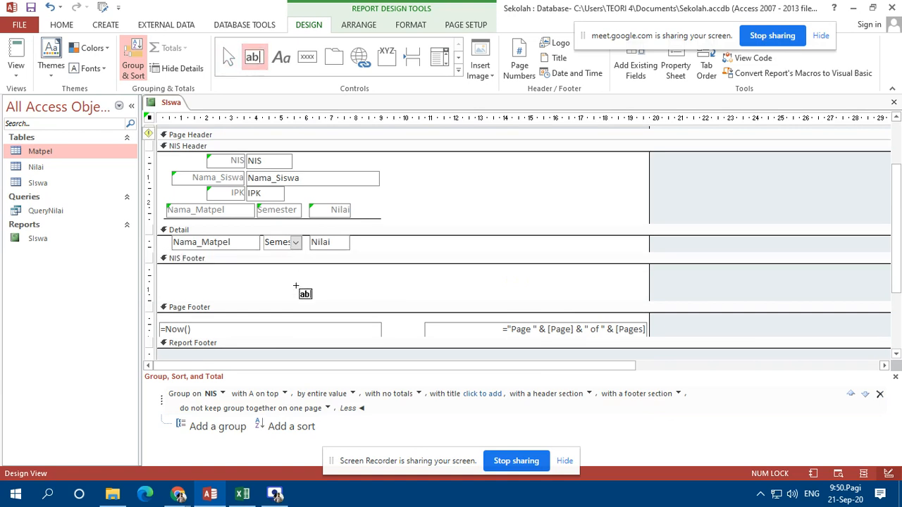
{"action": "left_click_drag", "start_coordinate": [287, 268], "coordinate": [353, 284]}
{"action": "left_click", "coordinate": [227, 275]}
{"action": "left_click_drag", "start_coordinate": [213, 269], "coordinate": [258, 272]}
{"action": "left_click", "coordinate": [265, 276]}
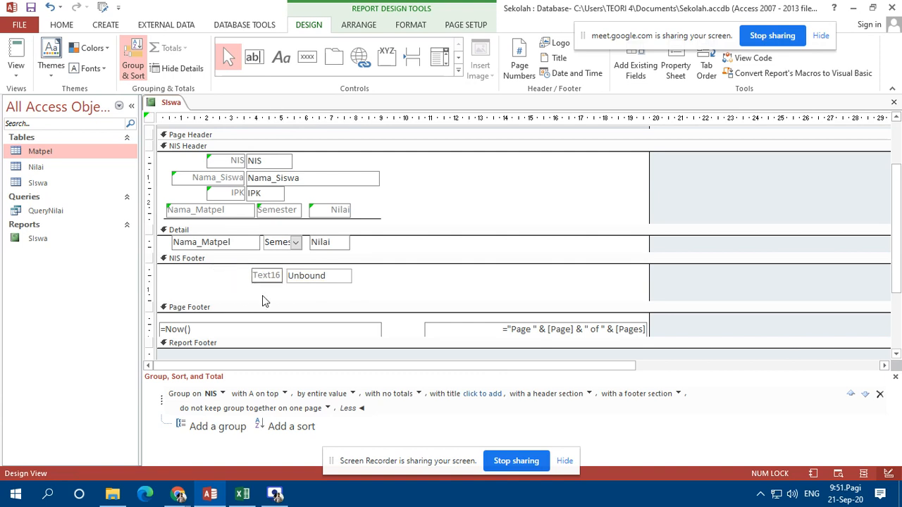
Caption the new NIS Footer label Rata-Rata and narrow the unbound text box beside it from its left edge.
{"action": "key", "text": "ctrl+a"}
{"action": "type", "text": "Rata-Rata"}
{"action": "left_click", "coordinate": [346, 277]}
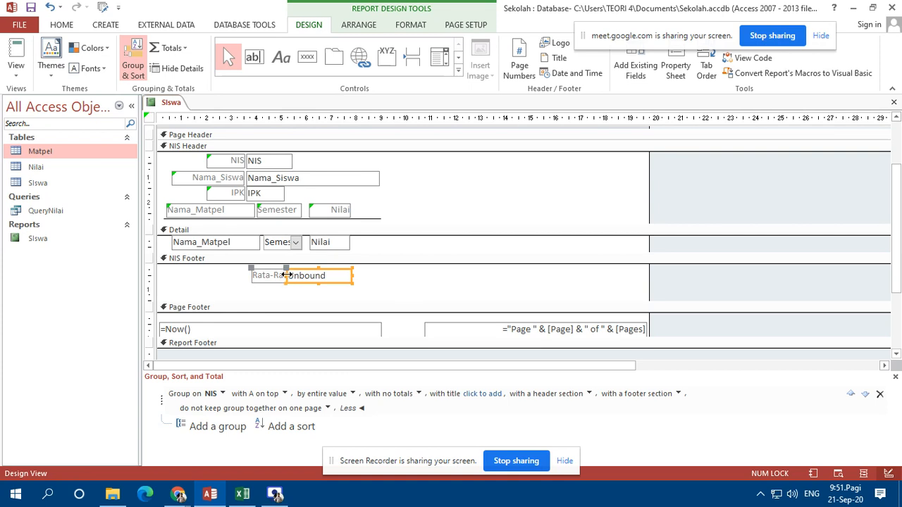
{"action": "left_click_drag", "start_coordinate": [285, 275], "coordinate": [301, 276]}
{"action": "left_click", "coordinate": [341, 282]}
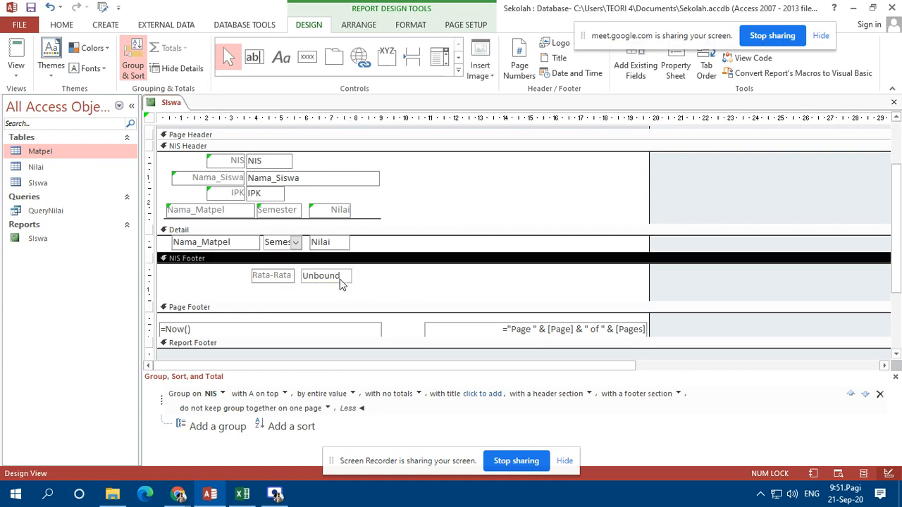
Enter =Average([Nilai]) in the Rata-Rata text box and make NIS Footer slightly shorter.
{"action": "left_click", "coordinate": [342, 277]}
{"action": "left_click", "coordinate": [330, 278]}
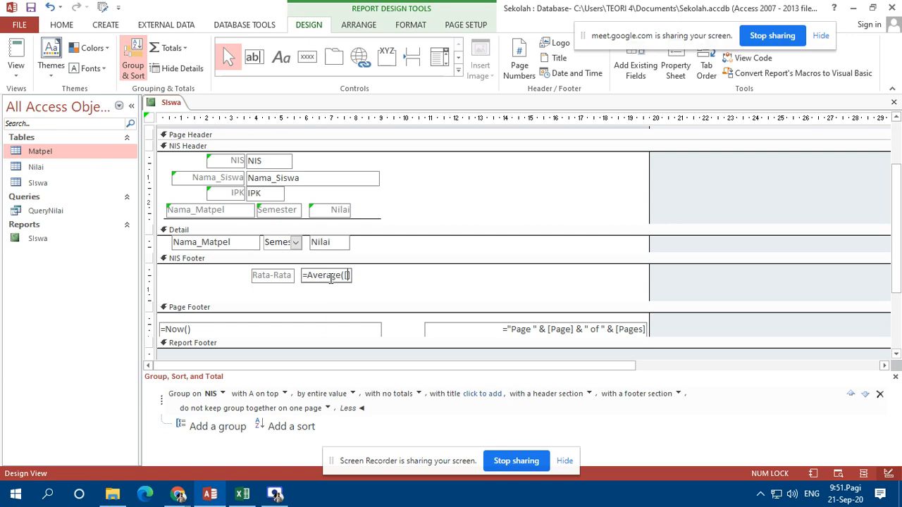
{"action": "type", "text": "N"}
{"action": "key", "text": "Return"}
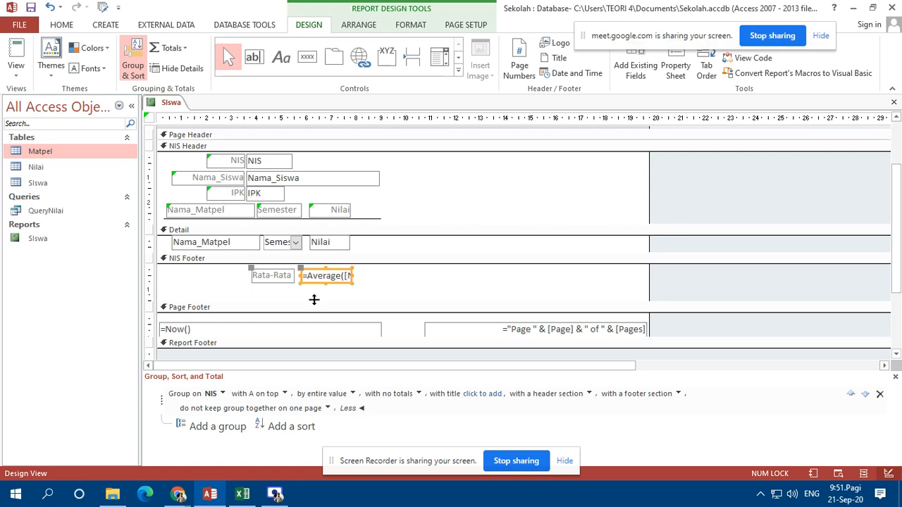
{"action": "left_click", "coordinate": [312, 299]}
Try to preview the report, correct the Rata-Rata expression to =Avg([Nilai]), and preview it again.
{"action": "left_click", "coordinate": [16, 55]}
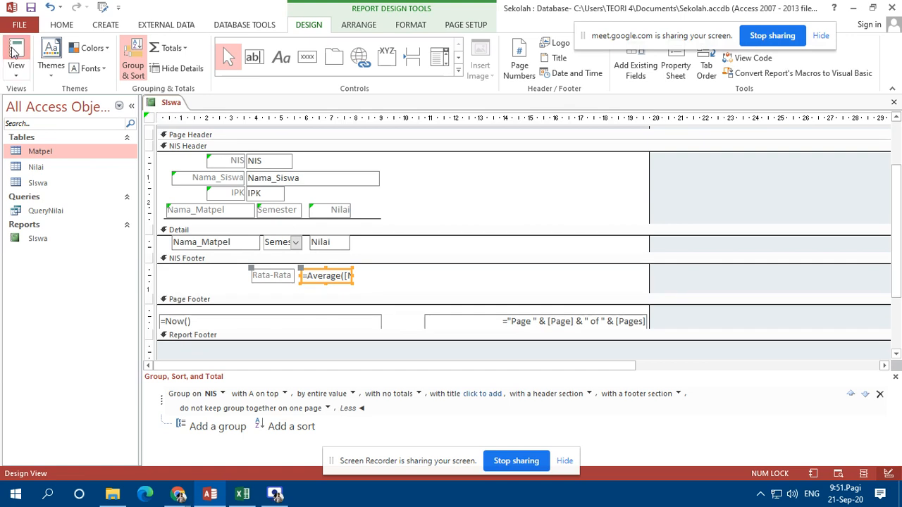
{"action": "left_click", "coordinate": [499, 198]}
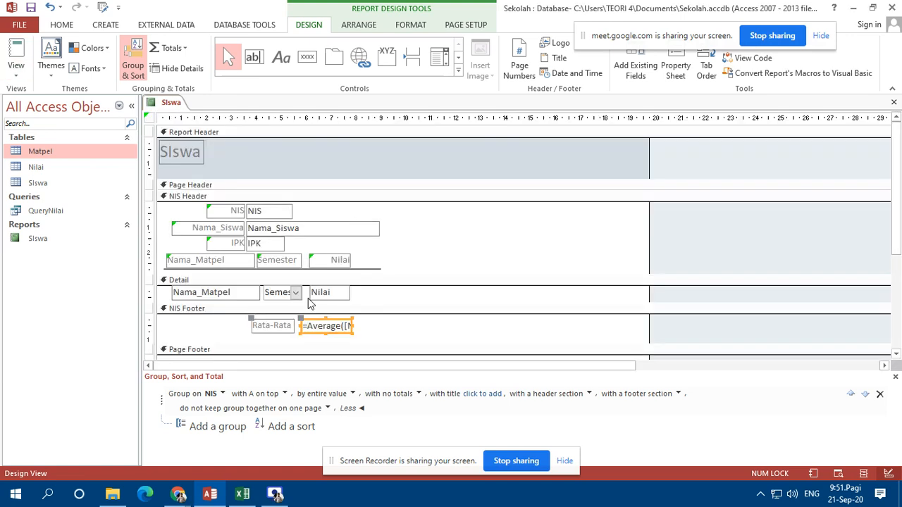
{"action": "left_click", "coordinate": [318, 325]}
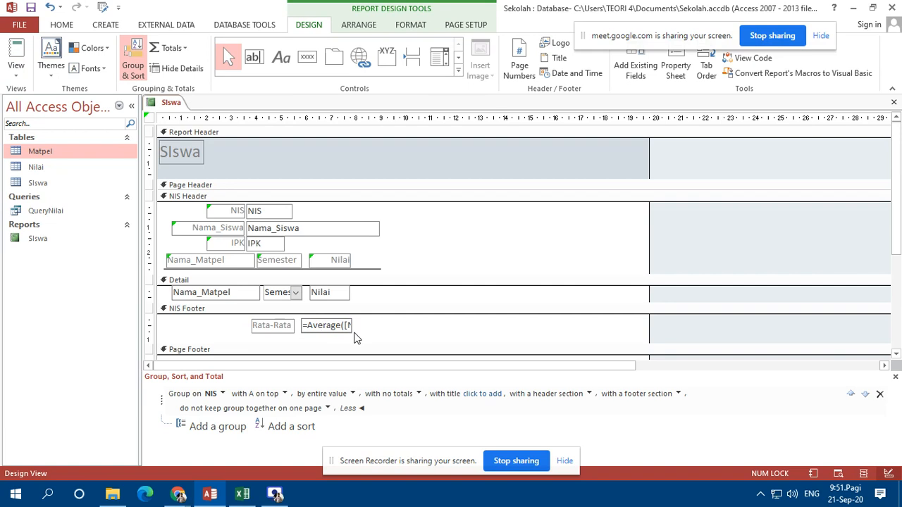
{"action": "key", "text": "Delete"}
{"action": "key", "text": "Delete"}
{"action": "key", "text": "Delete"}
{"action": "key", "text": "Delete"}
{"action": "key", "text": "Return"}
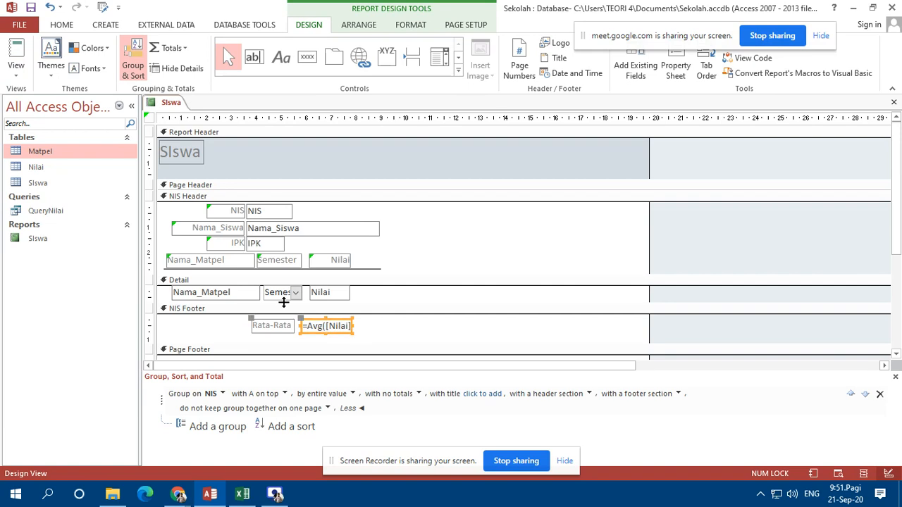
{"action": "left_click", "coordinate": [16, 53]}
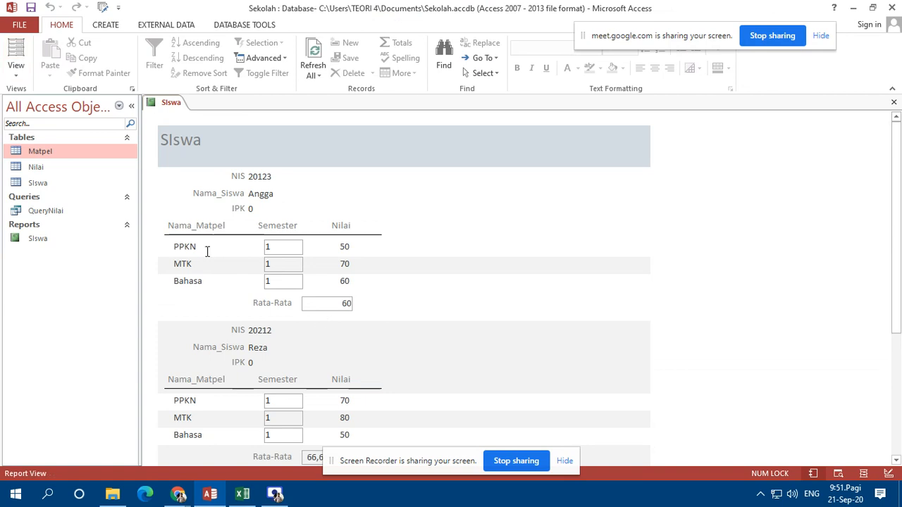
In Design View, copy the NIS Header line to the top edge of NIS Footer and slightly shorten the Detail section.
{"action": "left_click", "coordinate": [31, 79]}
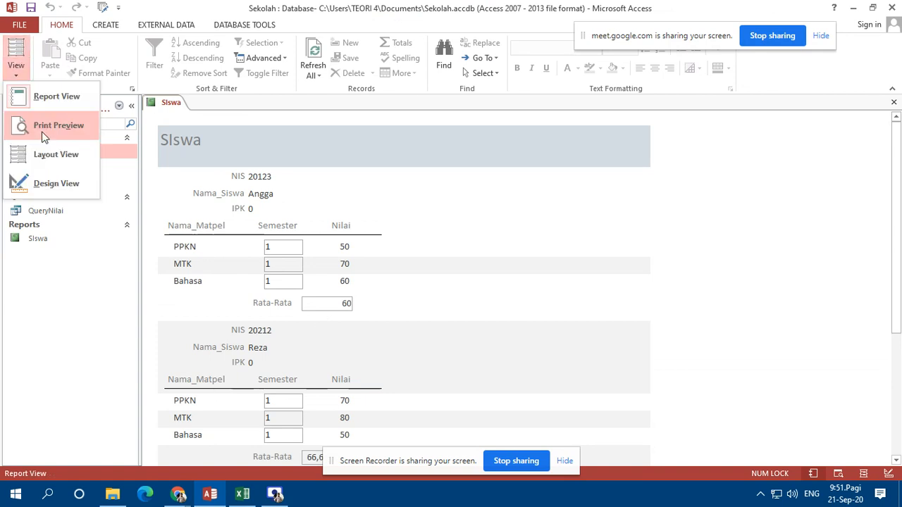
{"action": "left_click", "coordinate": [58, 186]}
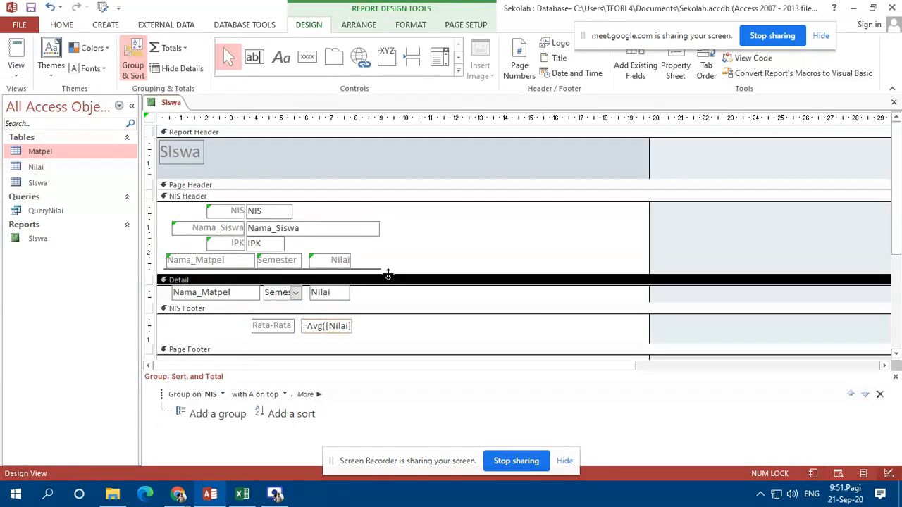
{"action": "left_click", "coordinate": [389, 275]}
{"action": "left_click", "coordinate": [382, 268]}
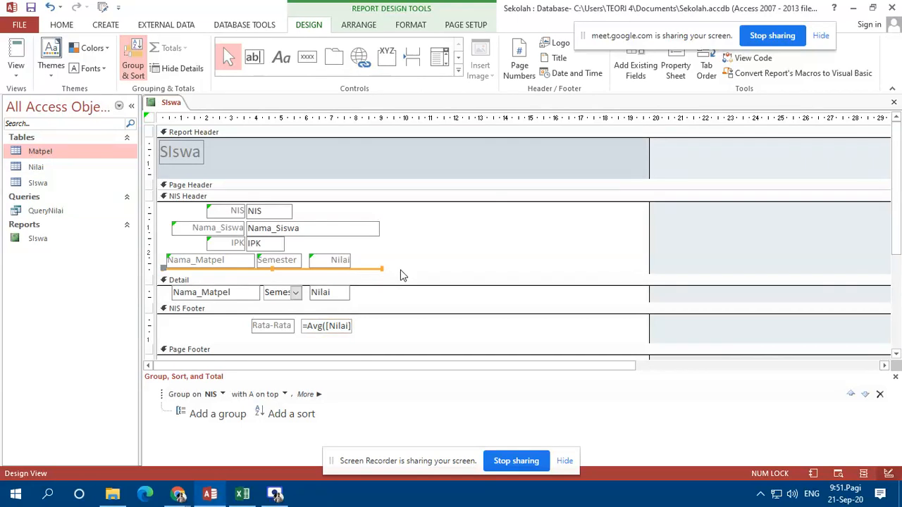
{"action": "left_click", "coordinate": [374, 328]}
{"action": "left_click", "coordinate": [374, 324]}
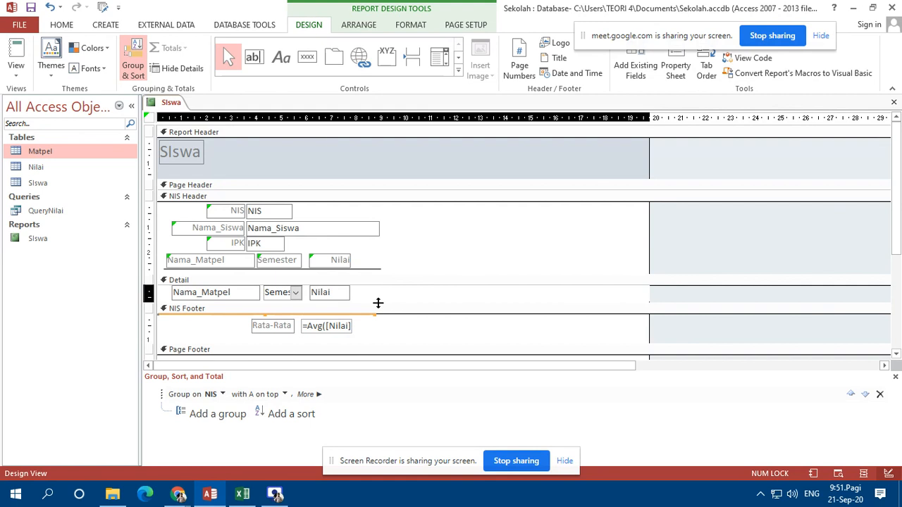
{"action": "left_click_drag", "start_coordinate": [377, 303], "coordinate": [379, 299]}
Preview the report and check the line and Rata-Rata value below each student's grades.
{"action": "left_click", "coordinate": [16, 60]}
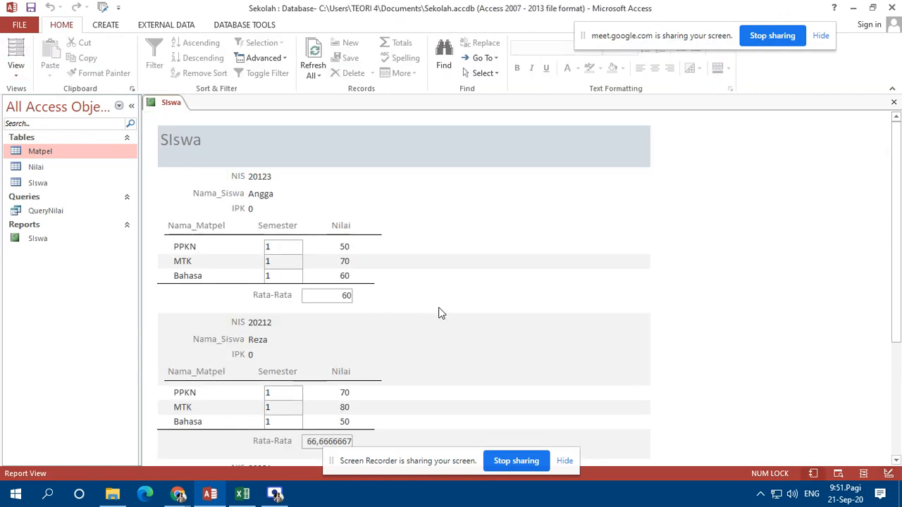
{"action": "scroll", "coordinate": [431, 314], "scroll_direction": "down", "scroll_amount": 2}
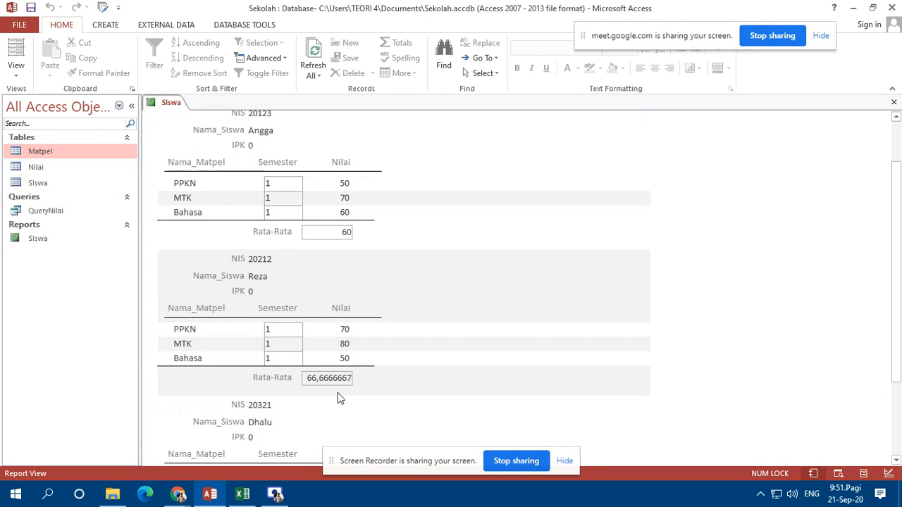
{"action": "scroll", "coordinate": [456, 332], "scroll_direction": "down", "scroll_amount": 4}
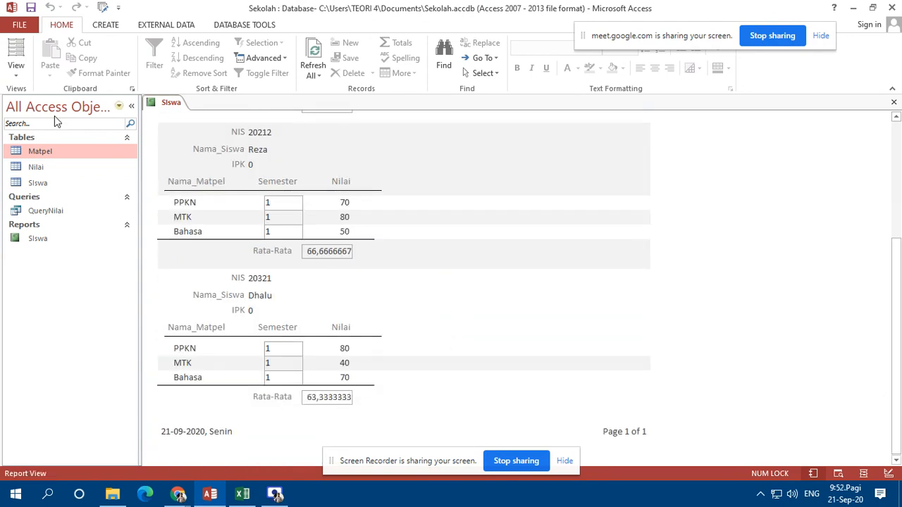
{"action": "left_click", "coordinate": [16, 75]}
{"action": "left_click", "coordinate": [43, 179]}
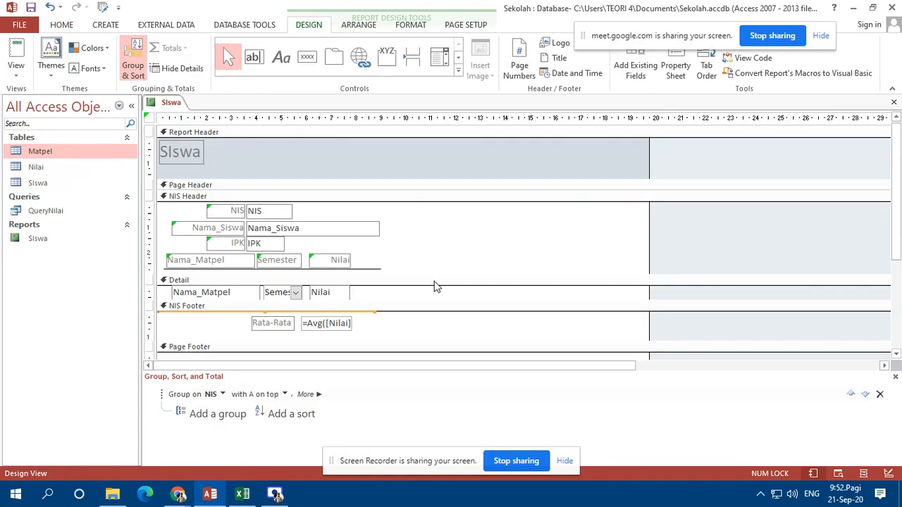
{"action": "left_click", "coordinate": [349, 326]}
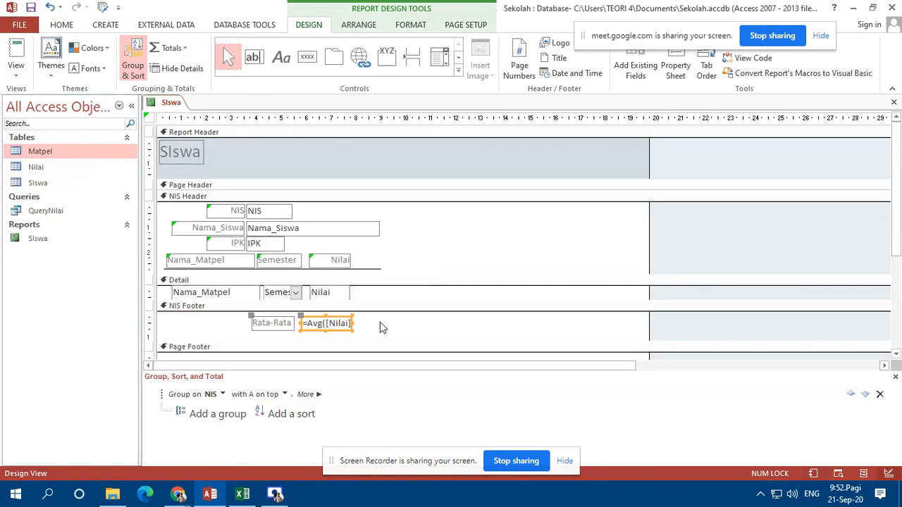
{"action": "left_click", "coordinate": [413, 26]}
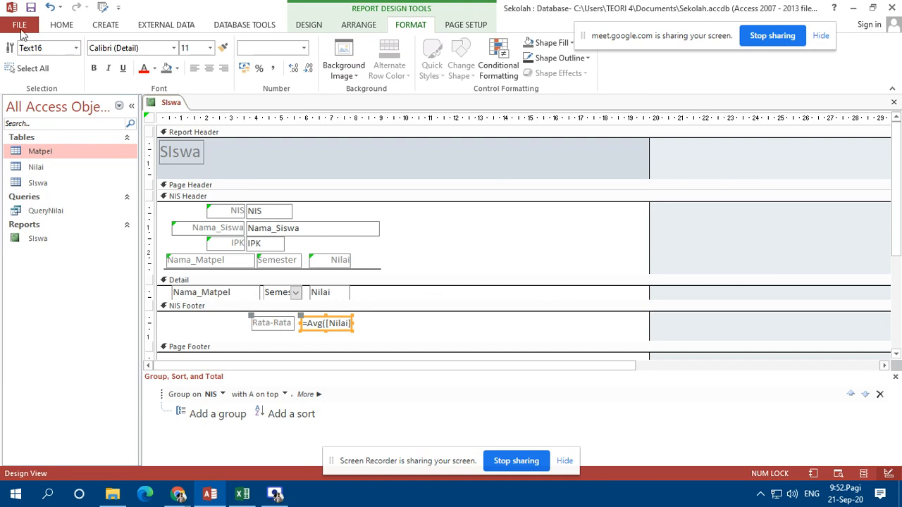
{"action": "left_click", "coordinate": [69, 27]}
{"action": "left_click", "coordinate": [15, 56]}
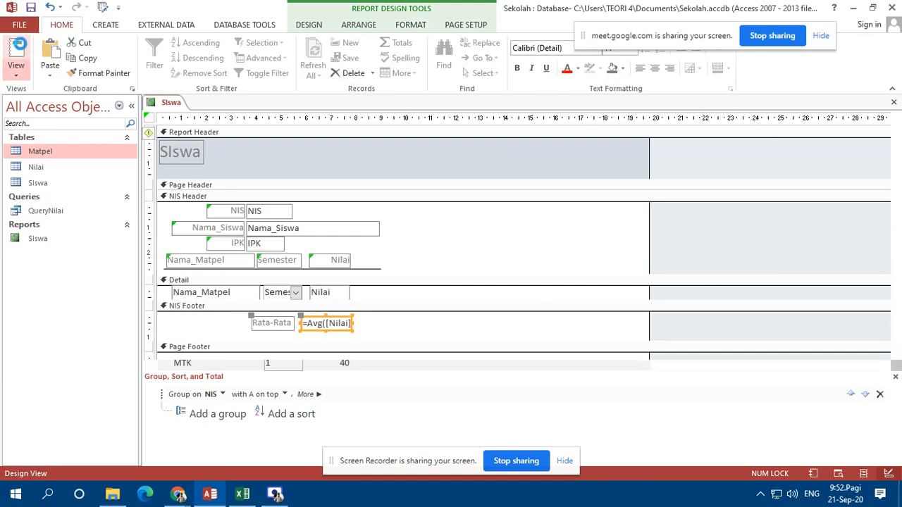
{"action": "scroll", "coordinate": [470, 256], "scroll_direction": "down", "scroll_amount": 2}
{"action": "scroll", "coordinate": [470, 256], "scroll_direction": "down", "scroll_amount": 1}
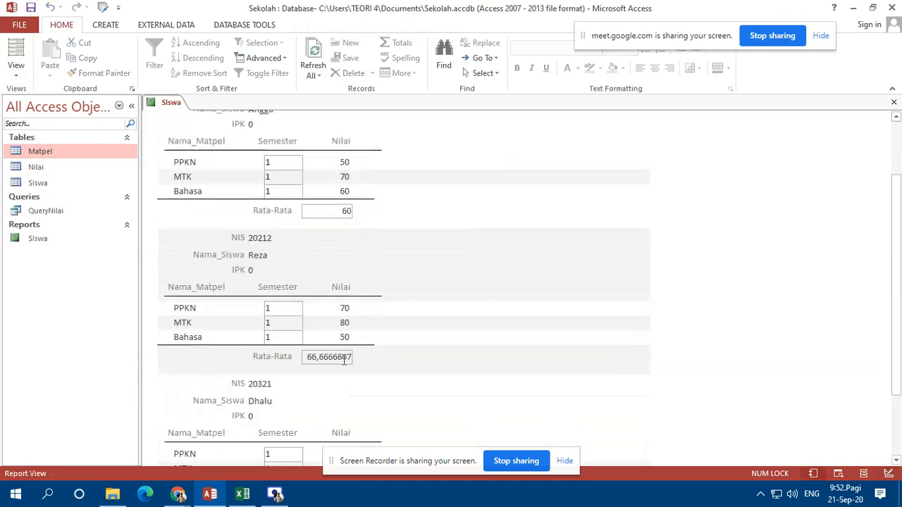
In Design View, wrap the Rata-Rata expression in the Int function so it reads =Int(Avg([Nilai])).
{"action": "left_click", "coordinate": [16, 67]}
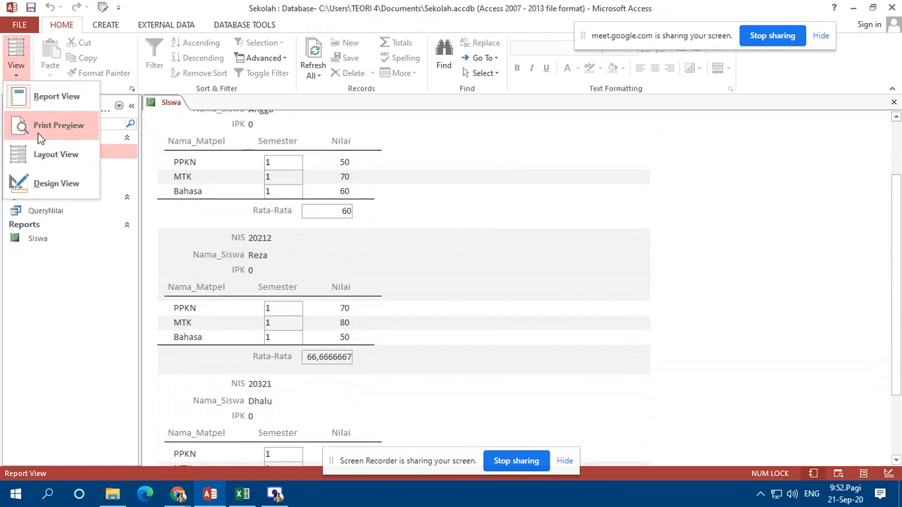
{"action": "left_click", "coordinate": [54, 183]}
{"action": "left_click", "coordinate": [334, 337]}
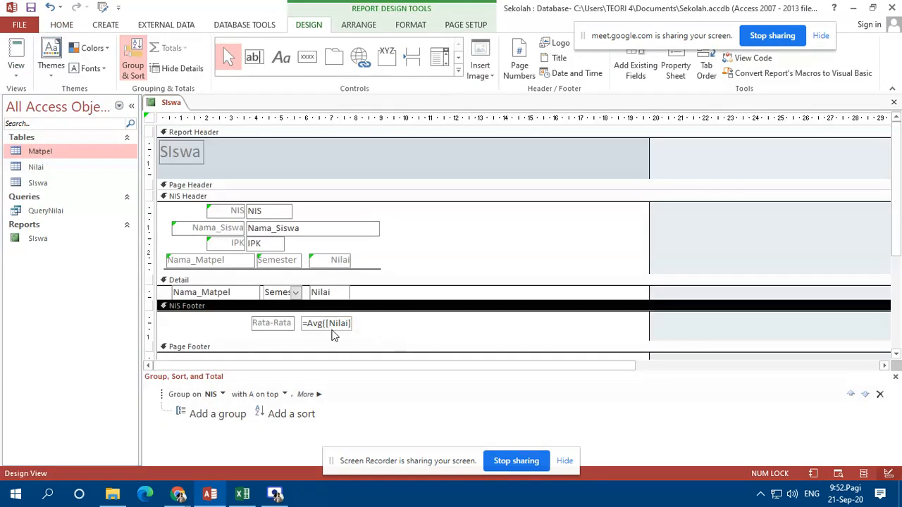
{"action": "left_click", "coordinate": [314, 322]}
{"action": "left_click", "coordinate": [482, 323]}
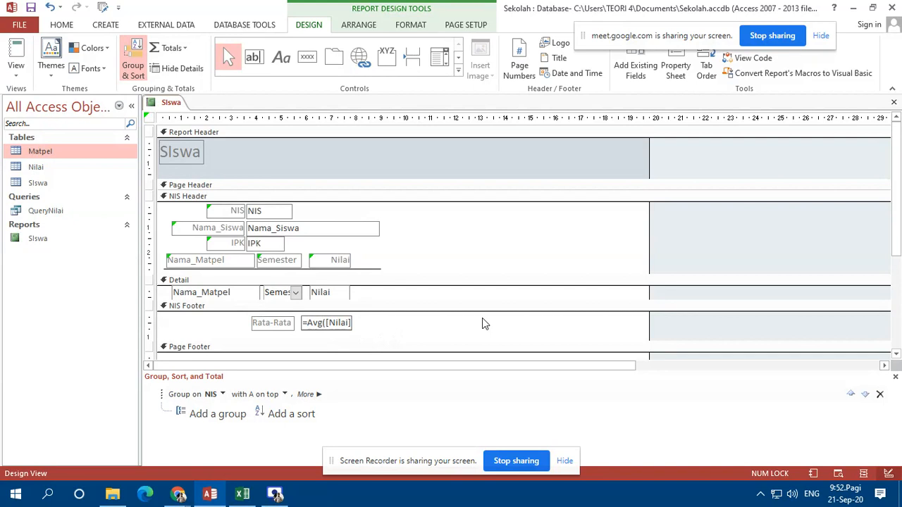
{"action": "type", "text": "int("}
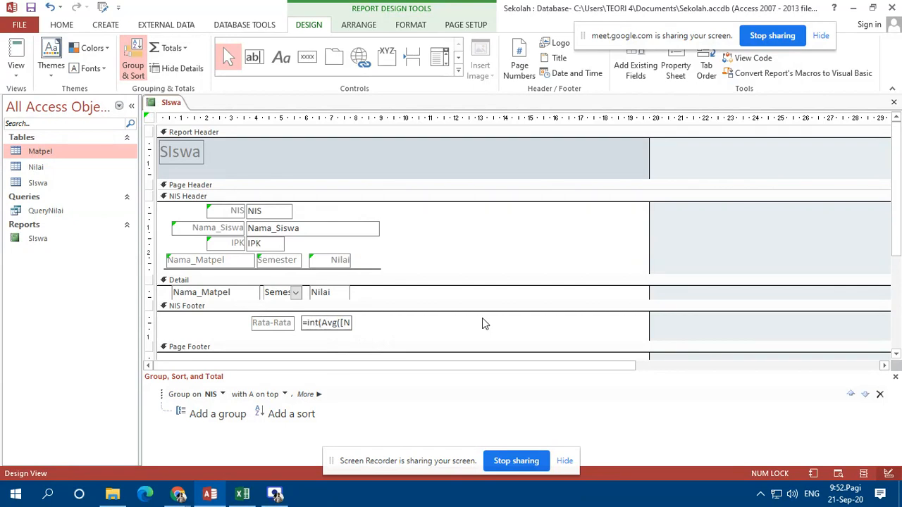
{"action": "key", "text": "End"}
{"action": "type", "text": ")"}
{"action": "key", "text": "Return"}
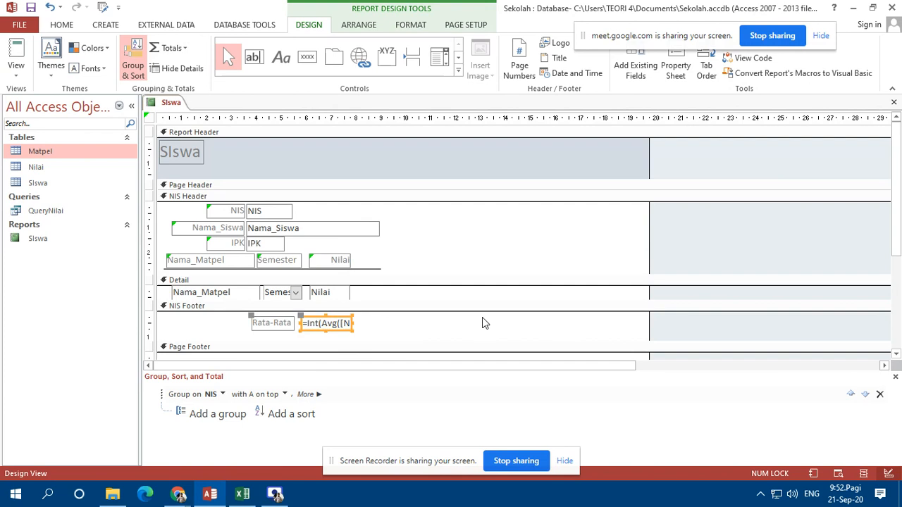
Preview the report and examine the Rata-Rata value of every student.
{"action": "left_click", "coordinate": [26, 51]}
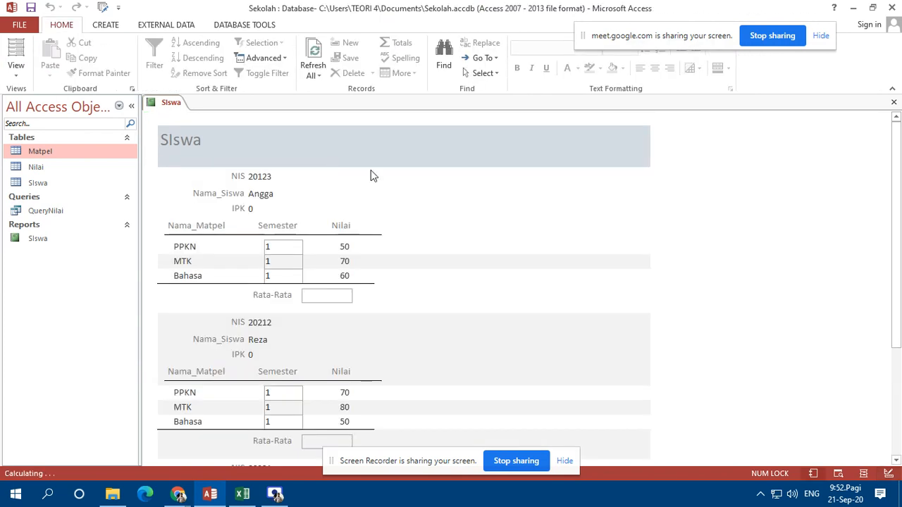
{"action": "scroll", "coordinate": [449, 305], "scroll_direction": "down", "scroll_amount": 1}
{"action": "scroll", "coordinate": [451, 306], "scroll_direction": "down", "scroll_amount": 2}
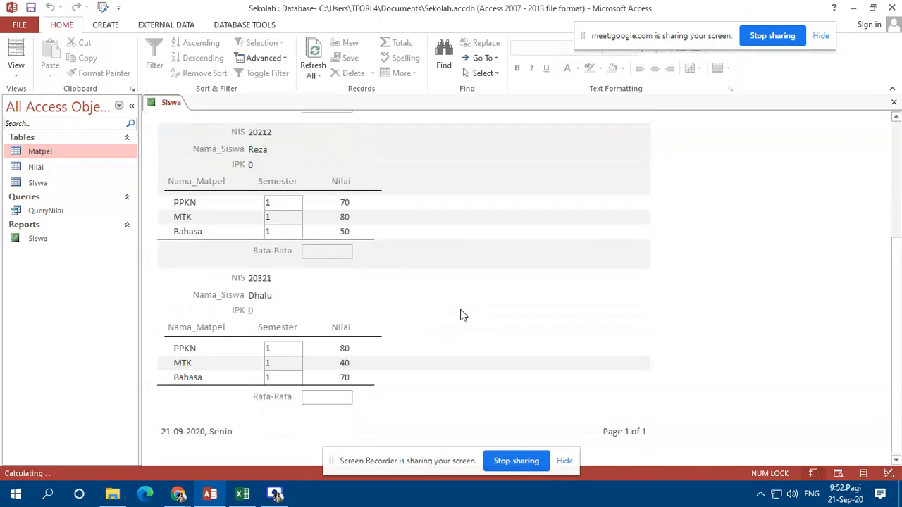
{"action": "scroll", "coordinate": [462, 315], "scroll_direction": "up", "scroll_amount": 3}
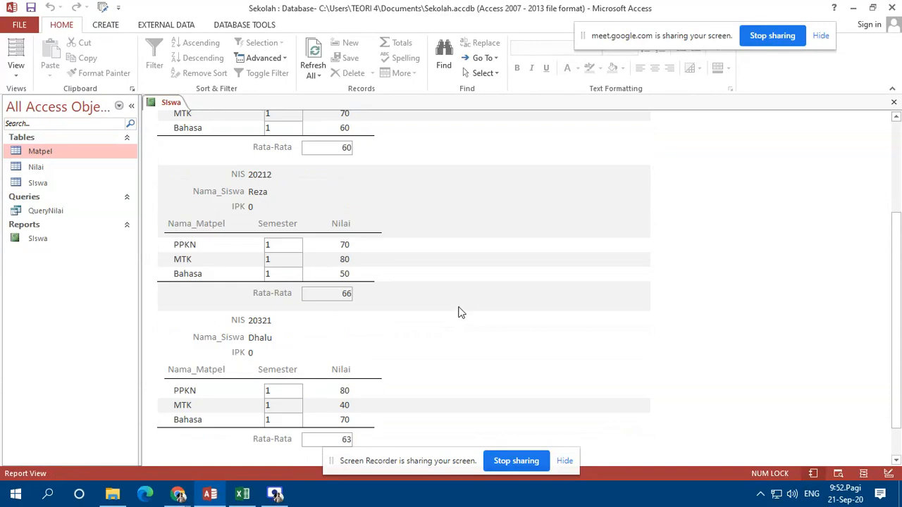
{"action": "scroll", "coordinate": [345, 275], "scroll_direction": "up", "scroll_amount": 2}
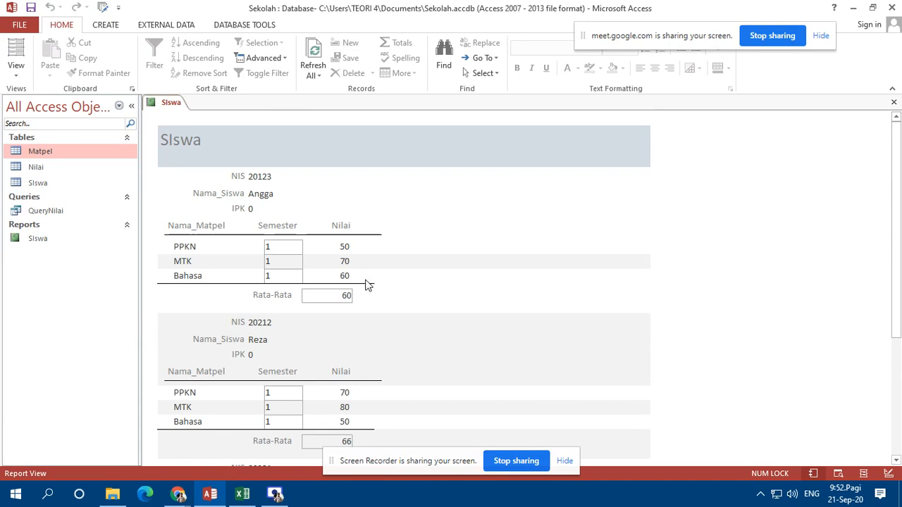
{"action": "scroll", "coordinate": [366, 285], "scroll_direction": "down", "scroll_amount": 2}
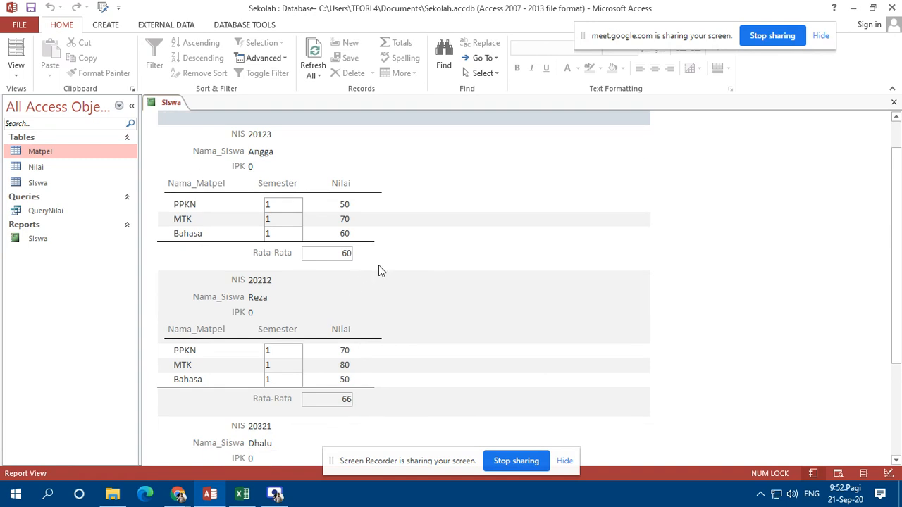
{"action": "scroll", "coordinate": [395, 268], "scroll_direction": "up", "scroll_amount": 2}
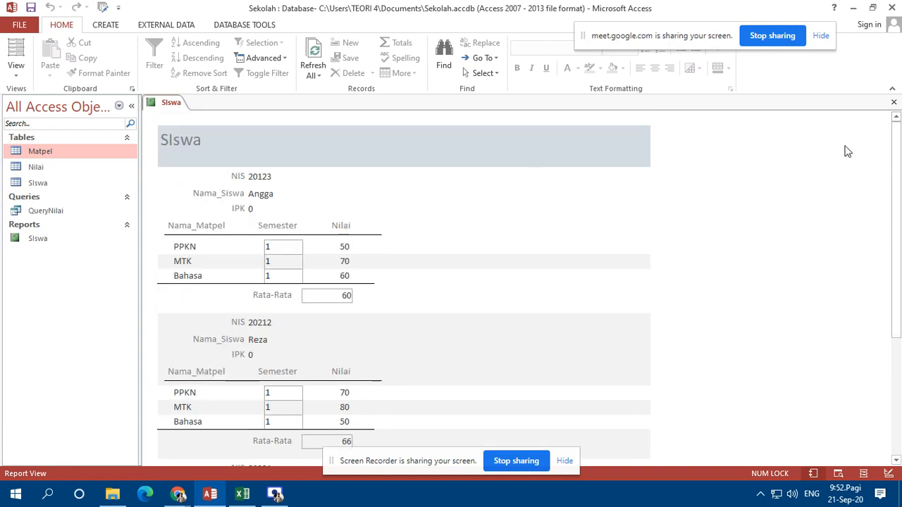
Close the SIswa report, saving its design changes, and bring up the commands for creating new database objects.
{"action": "left_click", "coordinate": [894, 102]}
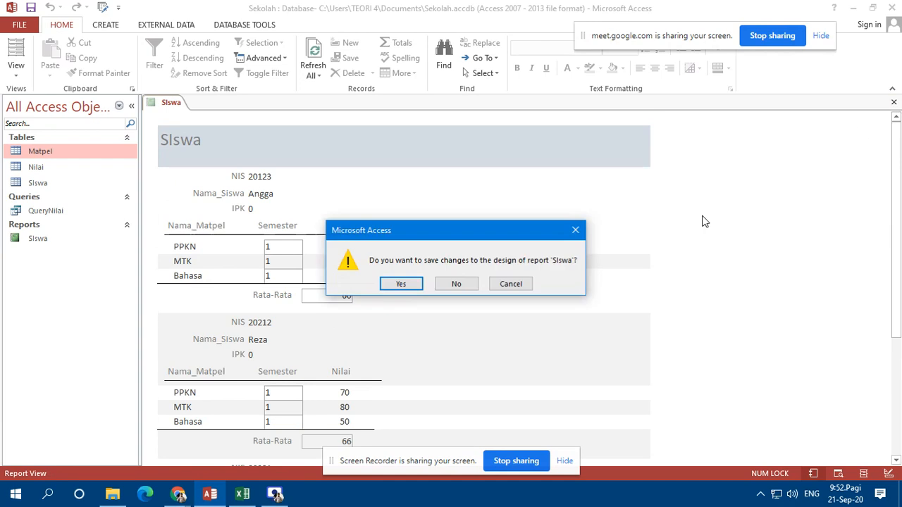
{"action": "left_click", "coordinate": [401, 284]}
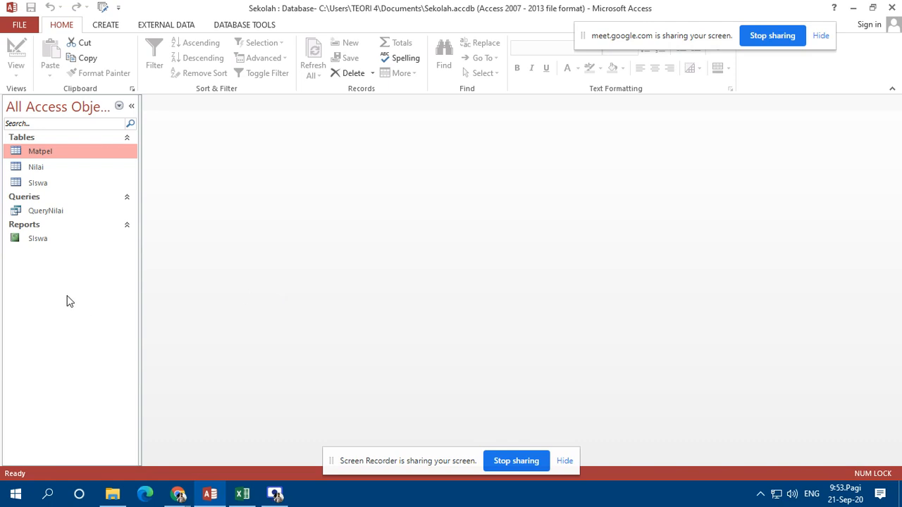
{"action": "left_click", "coordinate": [107, 25]}
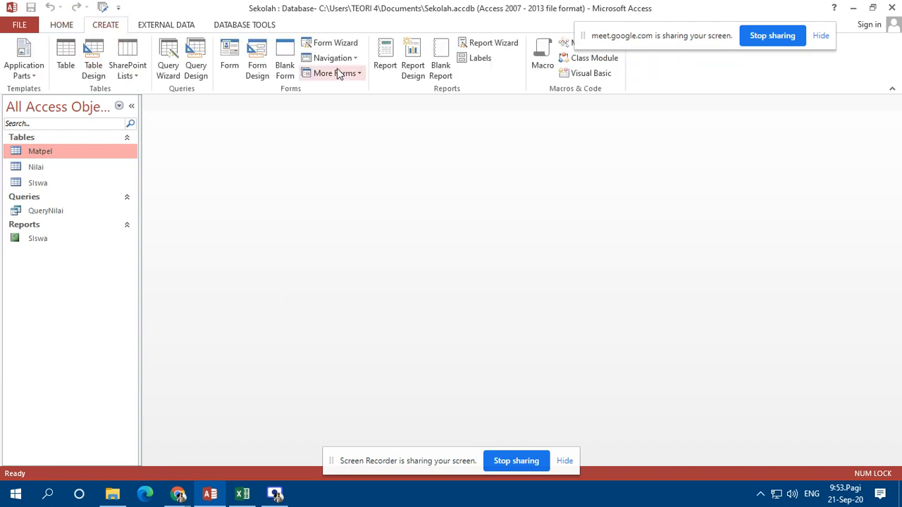
Create a columnar form titled SIswa with the Form Wizard, using all fields of the SIswa table, and open it for viewing.
{"action": "left_click", "coordinate": [351, 47]}
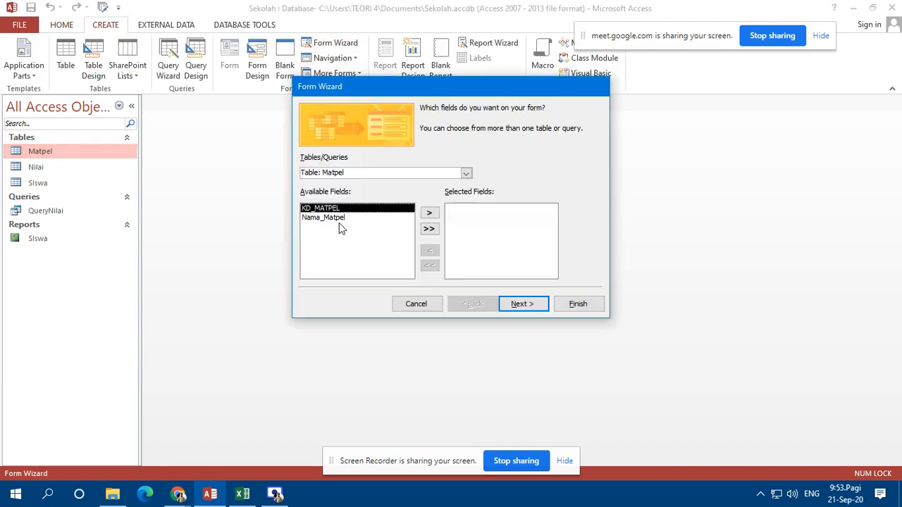
{"action": "left_click", "coordinate": [466, 173]}
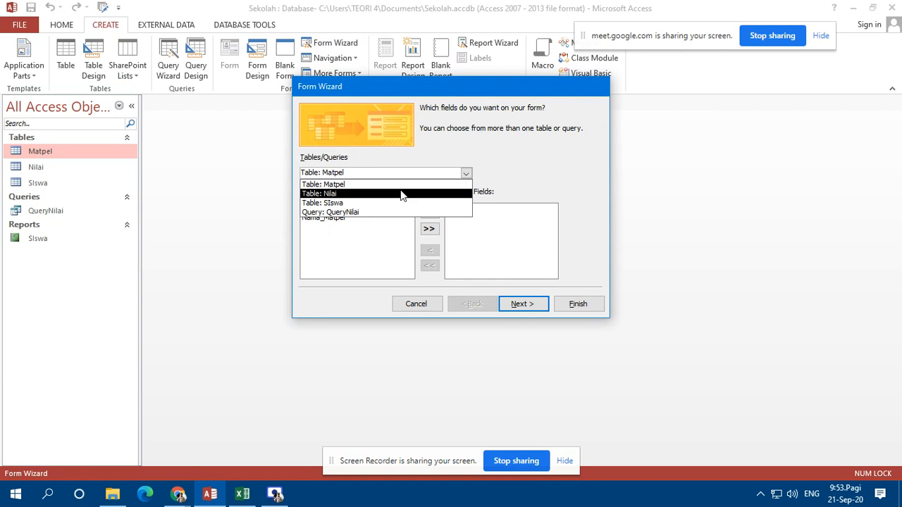
{"action": "left_click", "coordinate": [354, 203]}
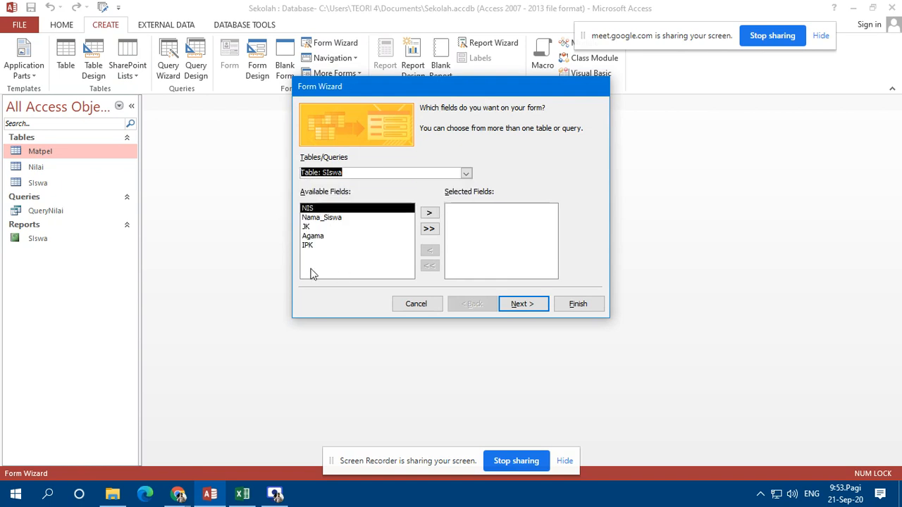
{"action": "left_click", "coordinate": [429, 229]}
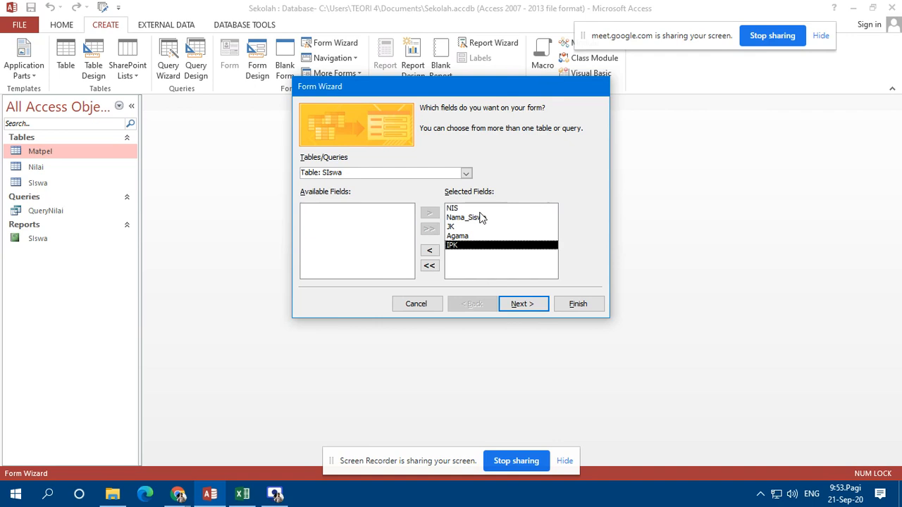
{"action": "left_click", "coordinate": [521, 304]}
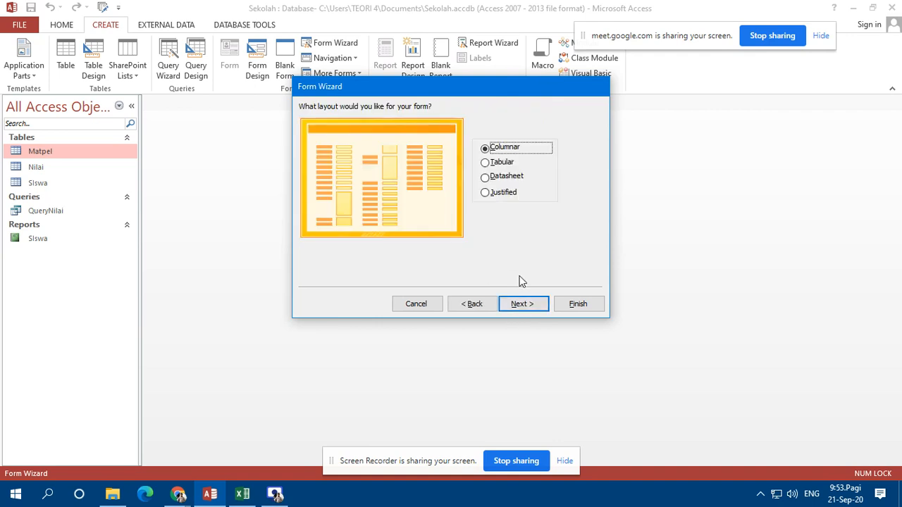
{"action": "left_click", "coordinate": [525, 305]}
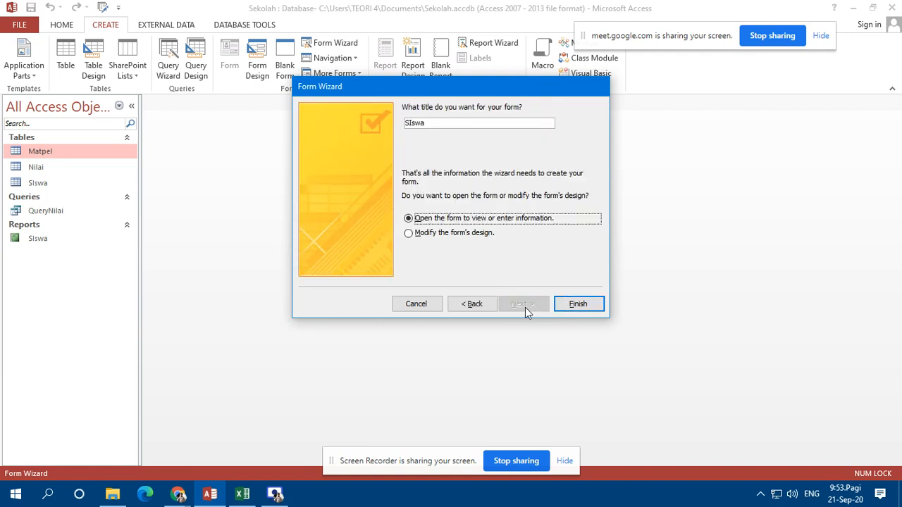
{"action": "left_click", "coordinate": [579, 305]}
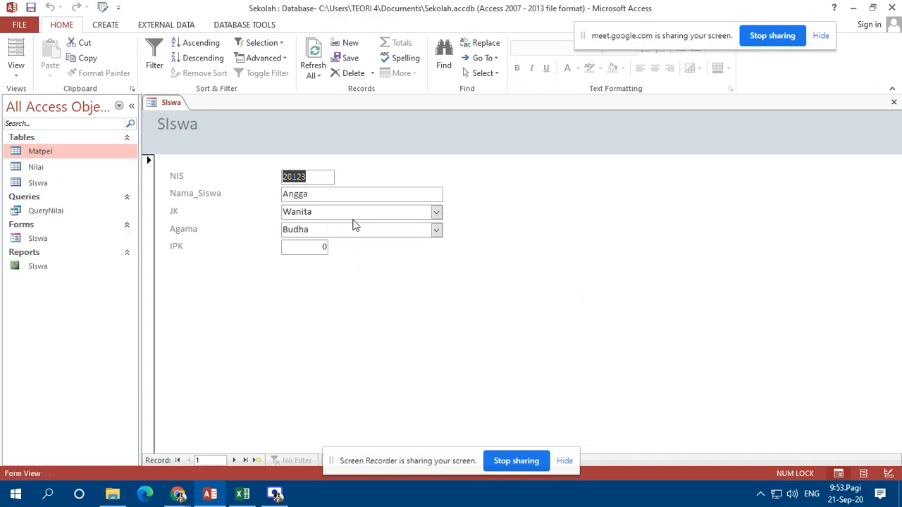
In Design View, extend the form's Detail section to about 5.8 cm high and draw a command button below the IPK field.
{"action": "left_click", "coordinate": [15, 69]}
{"action": "left_click", "coordinate": [60, 154]}
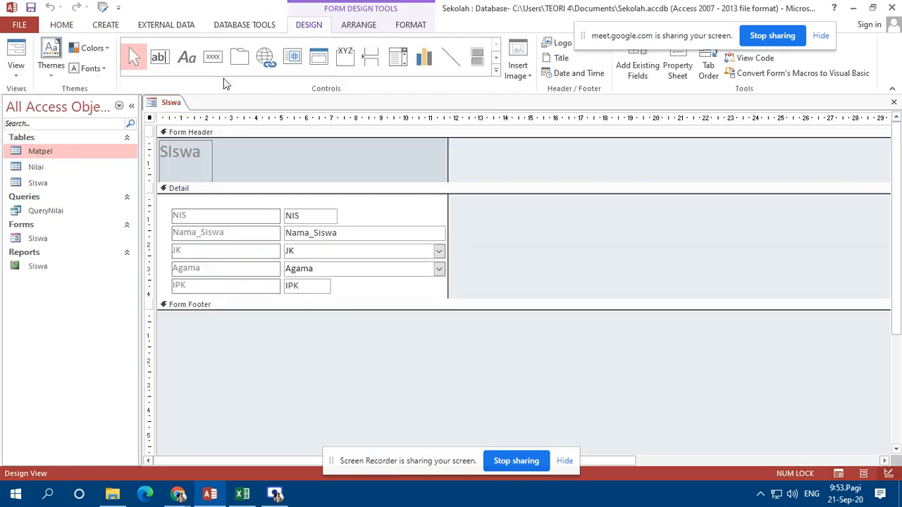
{"action": "left_click_drag", "start_coordinate": [447, 298], "coordinate": [446, 340]}
{"action": "left_click", "coordinate": [213, 56]}
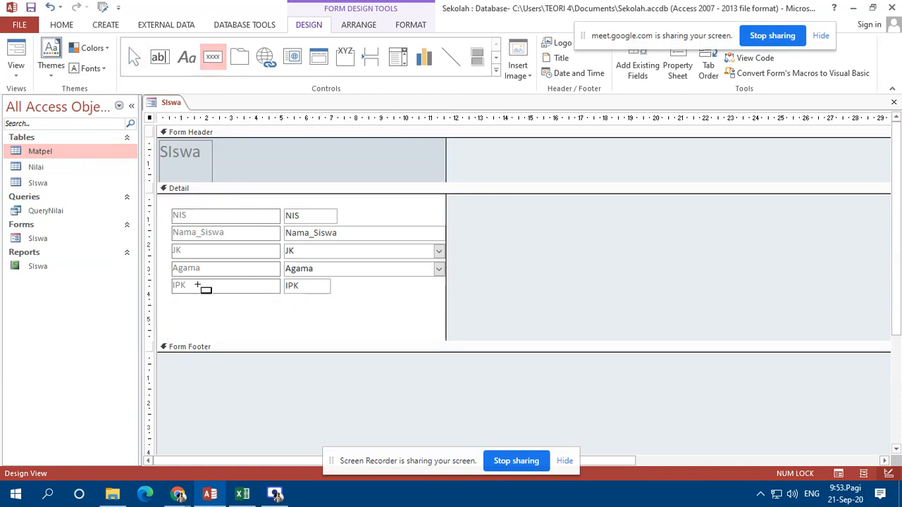
{"action": "left_click_drag", "start_coordinate": [286, 307], "coordinate": [340, 323]}
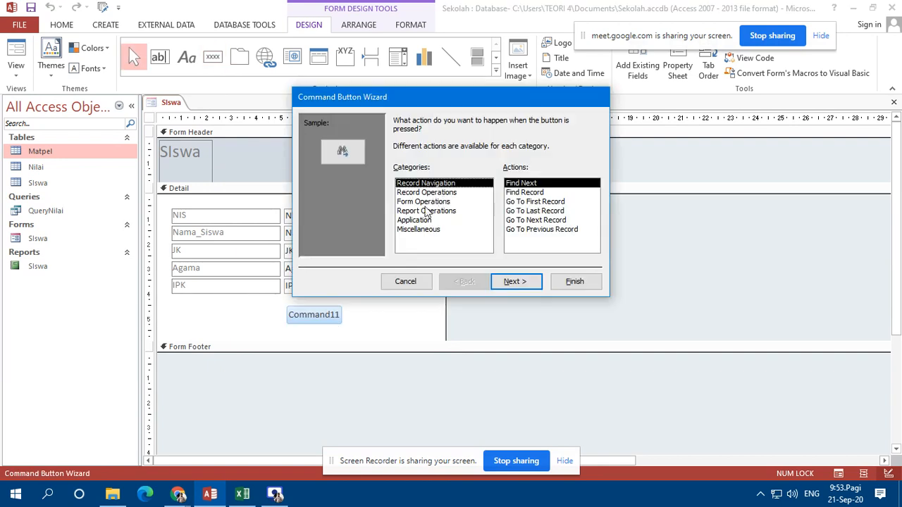
Assign the Preview Report action from Report Operations to the new button, with SIswa as the report.
{"action": "left_click", "coordinate": [434, 211]}
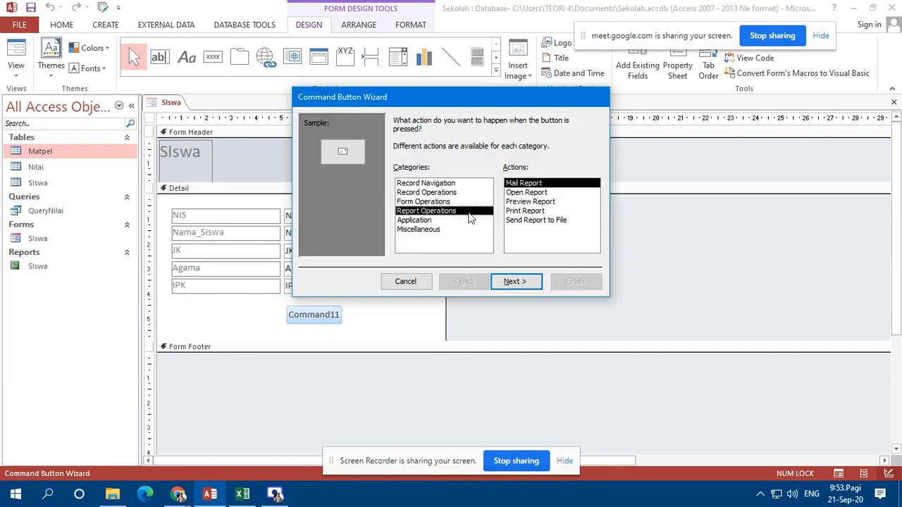
{"action": "left_click", "coordinate": [529, 202]}
{"action": "left_click", "coordinate": [534, 193]}
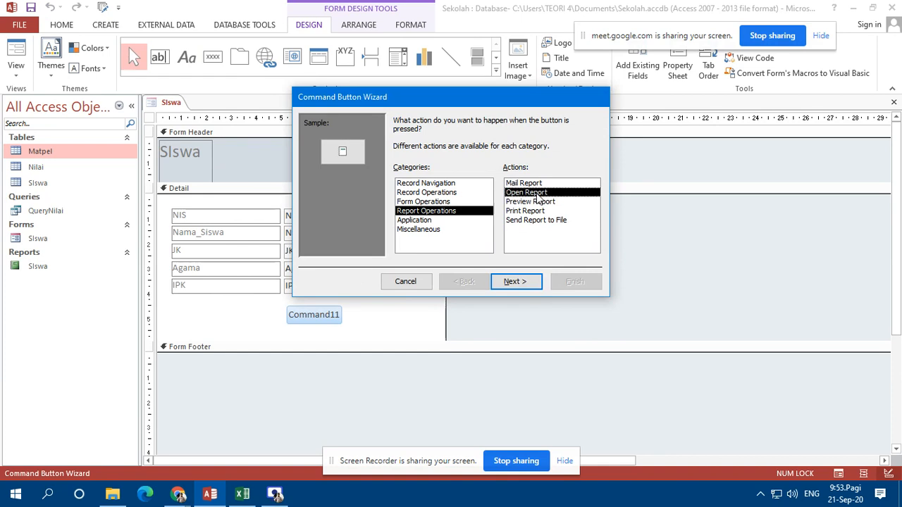
{"action": "left_click", "coordinate": [547, 204]}
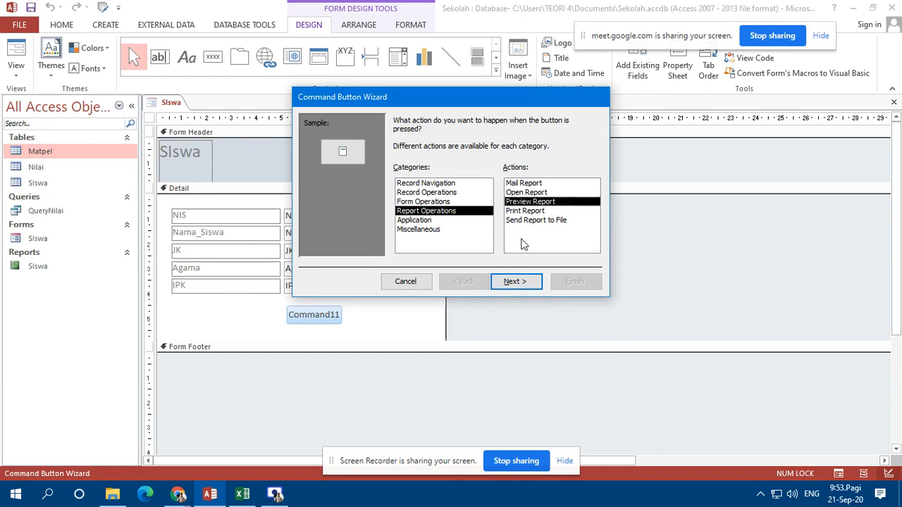
{"action": "left_click", "coordinate": [520, 282]}
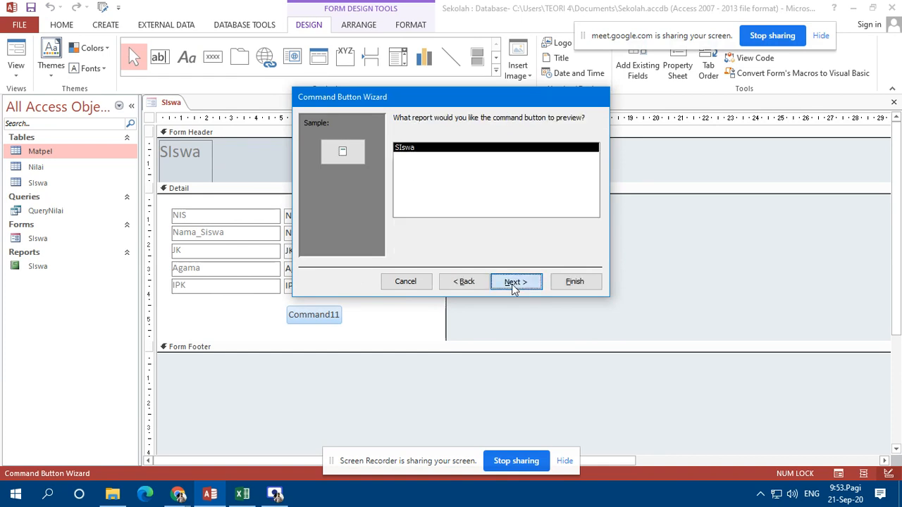
{"action": "left_click", "coordinate": [514, 283]}
Give the button the text Cetak Raport, keep its default name, and finish the Command Button Wizard.
{"action": "left_click", "coordinate": [415, 175]}
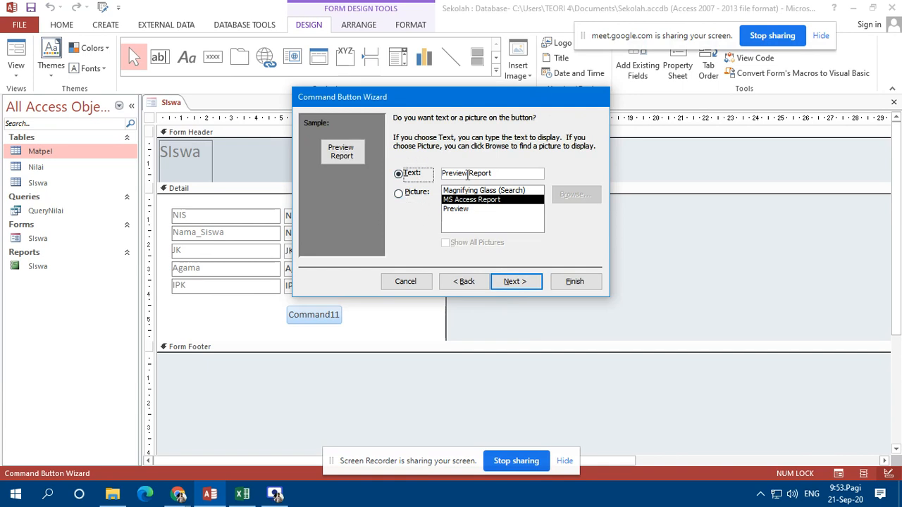
{"action": "left_click_drag", "start_coordinate": [469, 175], "coordinate": [418, 177]}
{"action": "left_click", "coordinate": [418, 177]}
{"action": "left_click_drag", "start_coordinate": [499, 173], "coordinate": [418, 175]}
{"action": "type", "text": "C"}
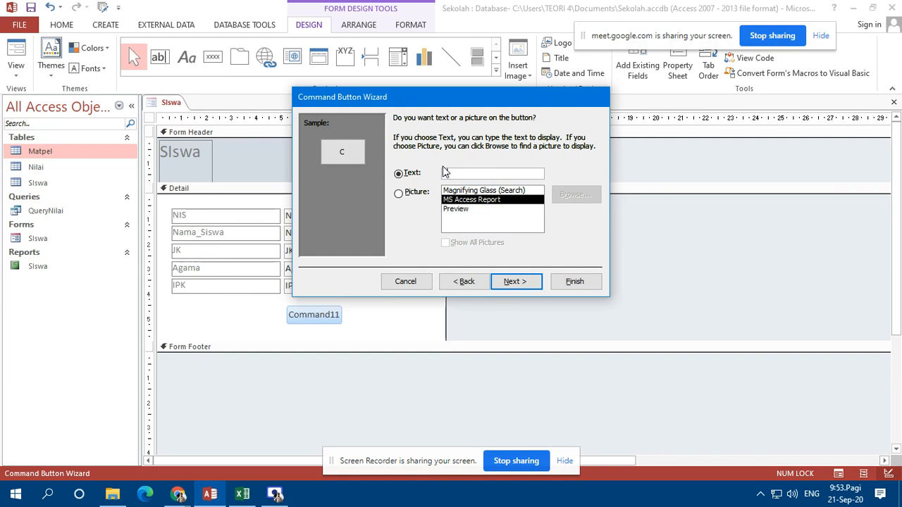
{"action": "type", "text": "etak Raport"}
{"action": "key", "text": "Return"}
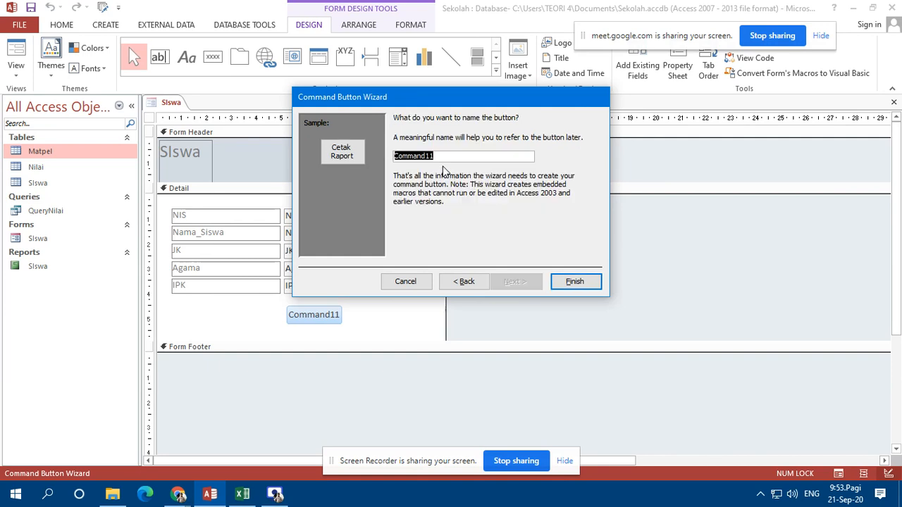
{"action": "left_click", "coordinate": [570, 282]}
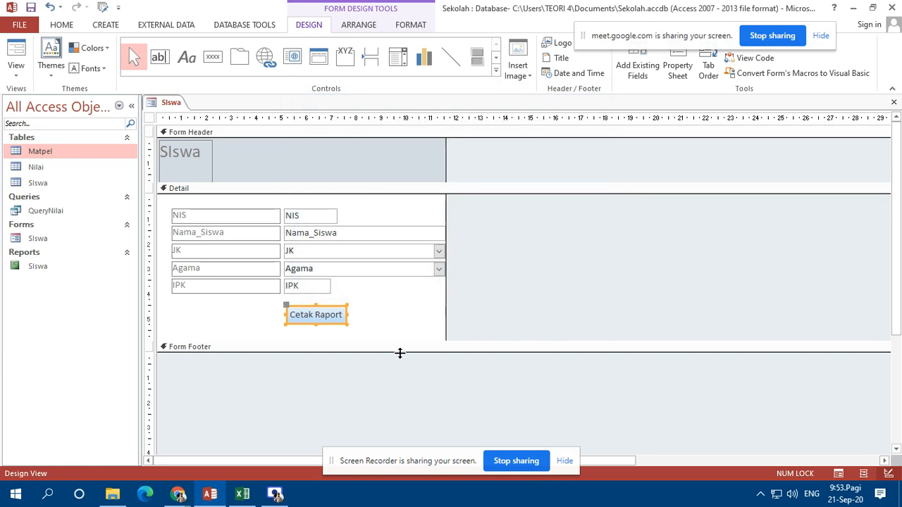
{"action": "left_click", "coordinate": [404, 332]}
Test the Cetak Raport button in Form View, examine which students the previewed report covers, and close the preview.
{"action": "left_click", "coordinate": [16, 50]}
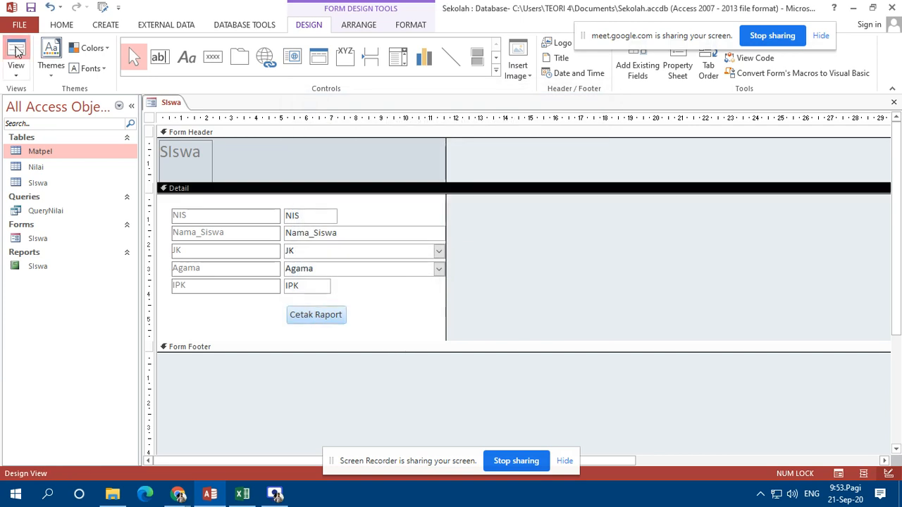
{"action": "left_click", "coordinate": [327, 274]}
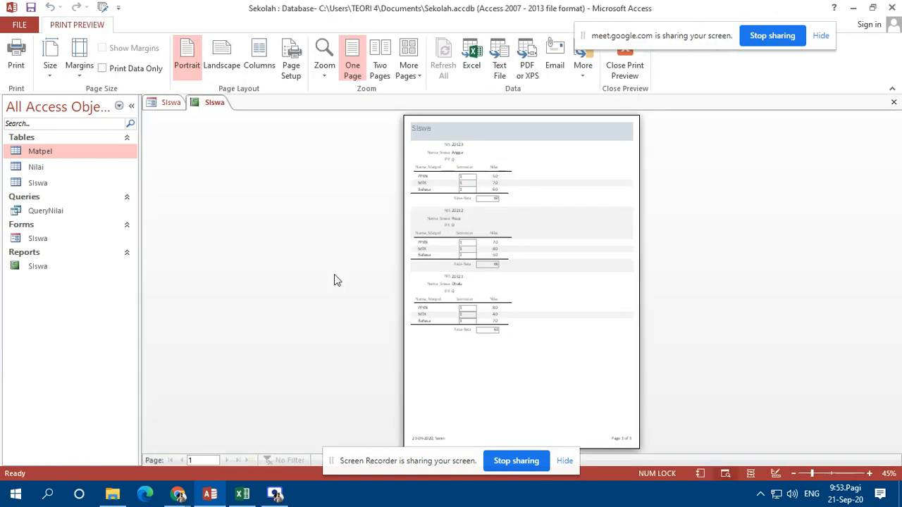
{"action": "left_click", "coordinate": [526, 204]}
{"action": "scroll", "coordinate": [514, 296], "scroll_direction": "down", "scroll_amount": 5}
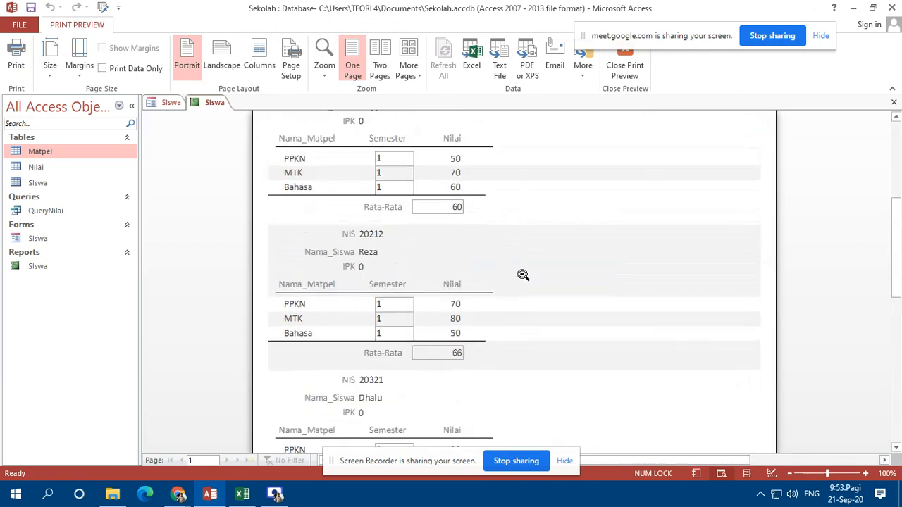
{"action": "scroll", "coordinate": [456, 307], "scroll_direction": "up", "scroll_amount": 5}
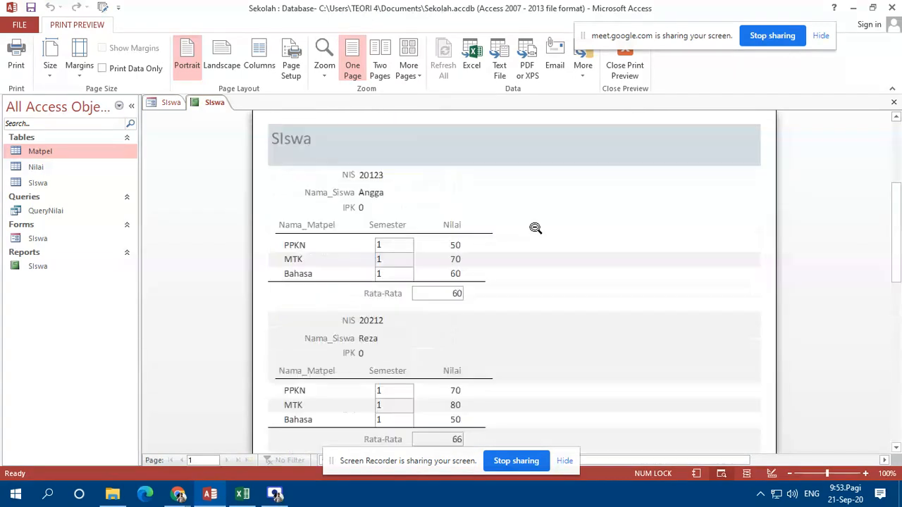
{"action": "left_click", "coordinate": [894, 105]}
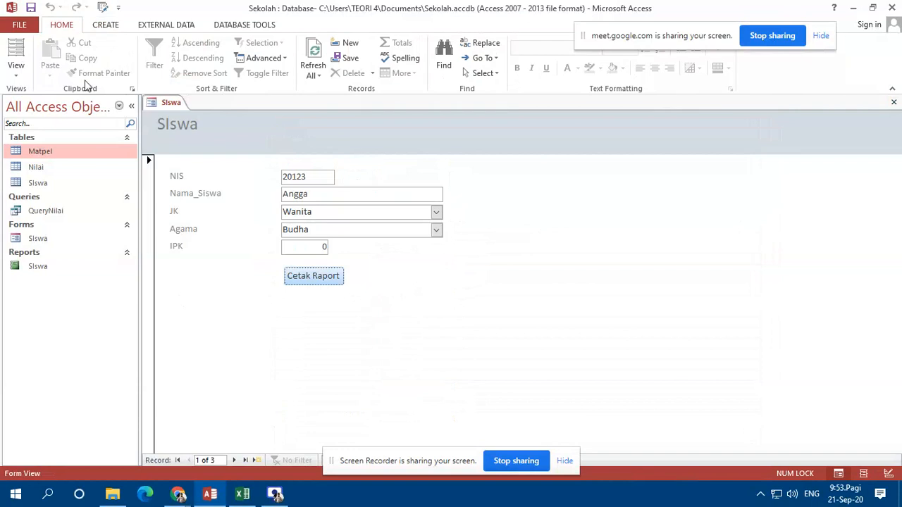
Back in Design View, open the embedded macro of the Cetak Raport button's On Click event for editing.
{"action": "left_click", "coordinate": [24, 78]}
{"action": "left_click", "coordinate": [47, 151]}
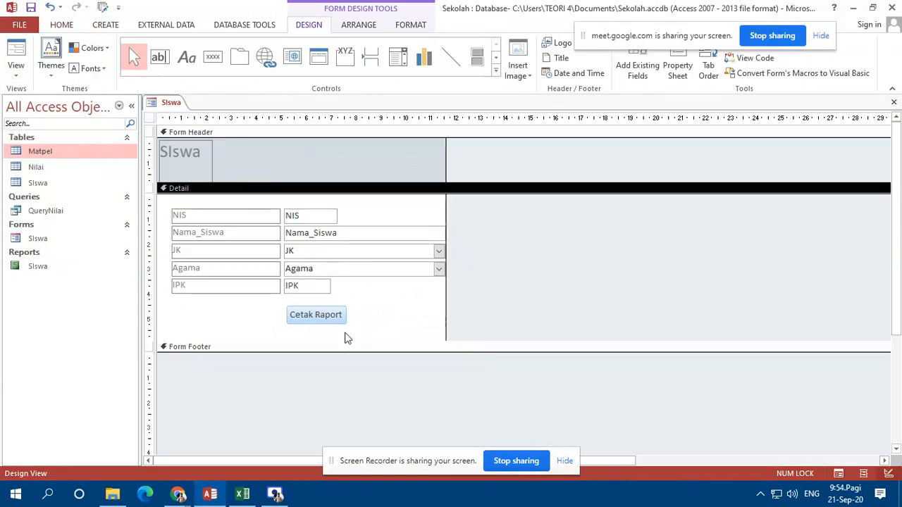
{"action": "left_click", "coordinate": [323, 317]}
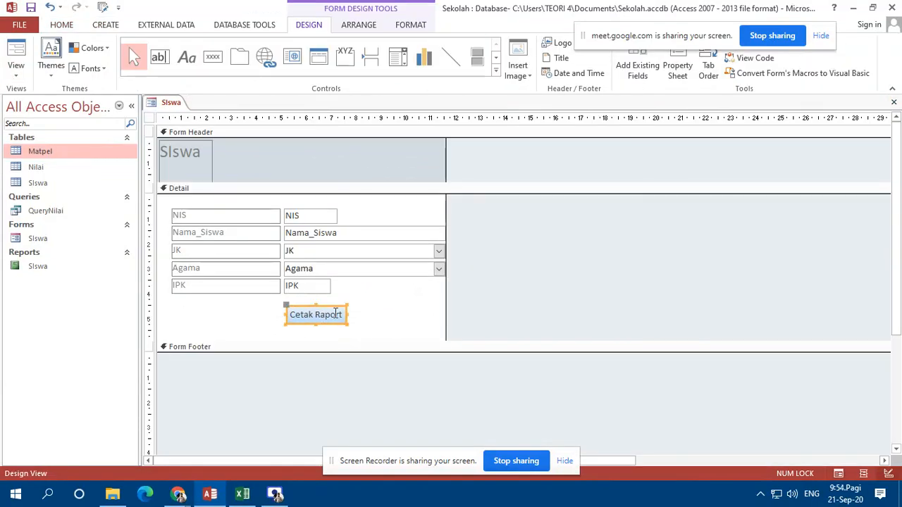
{"action": "left_click", "coordinate": [679, 70]}
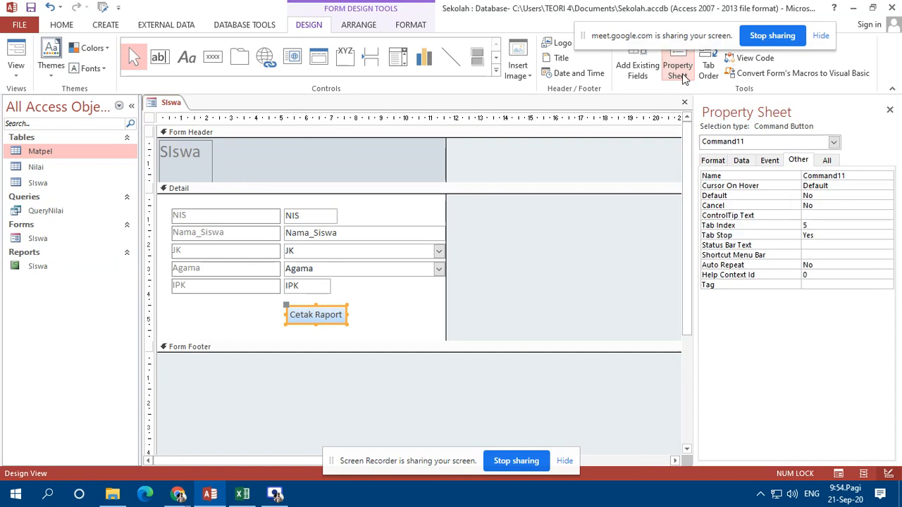
{"action": "left_click", "coordinate": [769, 161]}
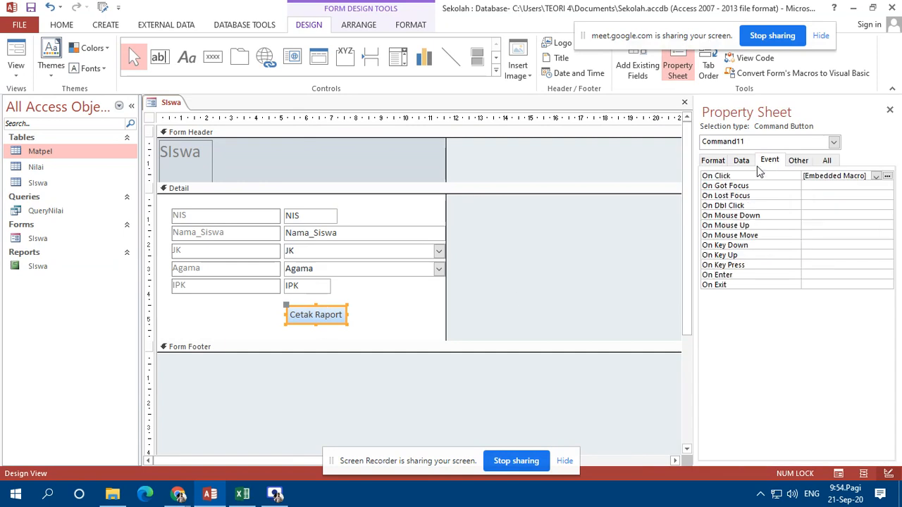
{"action": "left_click", "coordinate": [887, 177]}
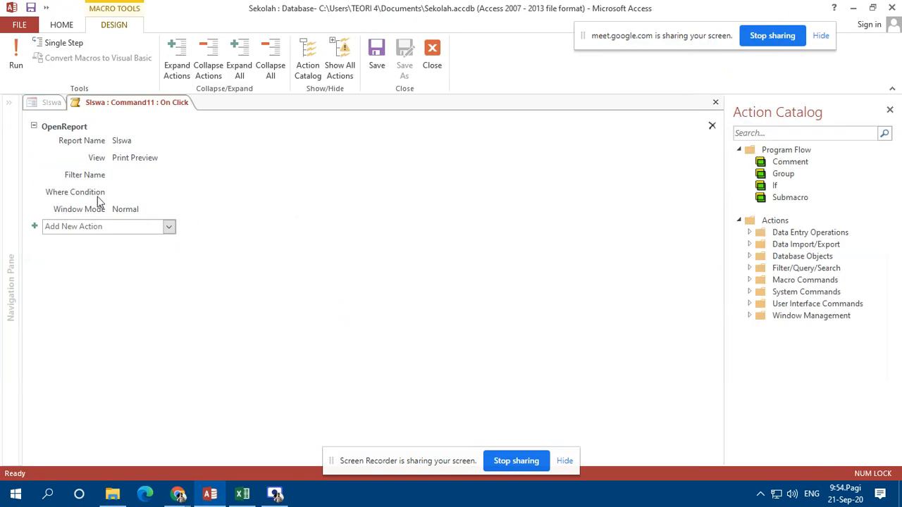
Begin the OpenReport action's Where Condition with the NIS field and an equals sign, [NIS]=.
{"action": "left_click", "coordinate": [132, 192]}
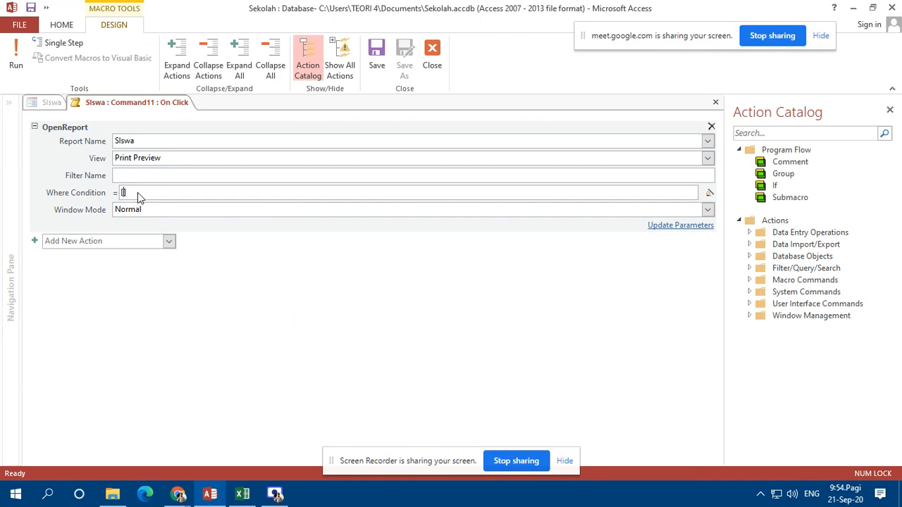
{"action": "type", "text": "[N"}
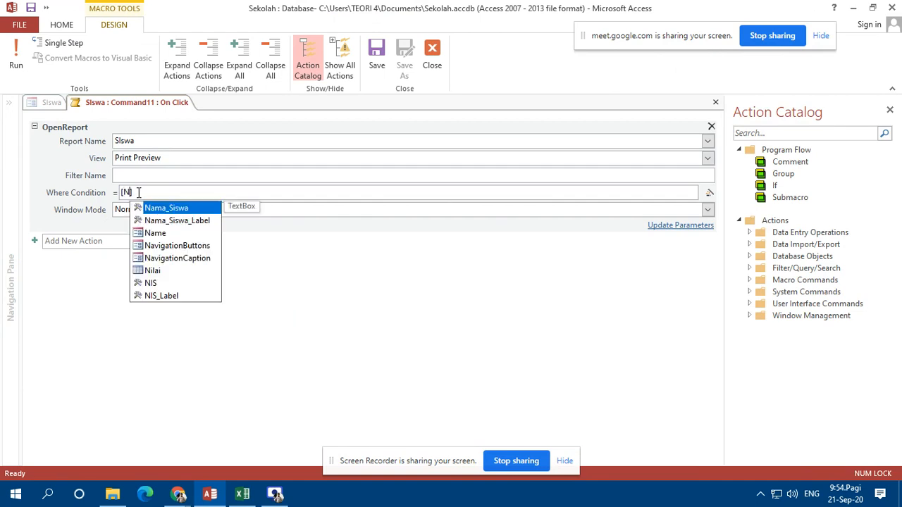
{"action": "key", "text": "Down"}
{"action": "key", "text": "Down"}
{"action": "key", "text": "Down"}
{"action": "key", "text": "Down"}
{"action": "key", "text": "Down"}
{"action": "key", "text": "Down"}
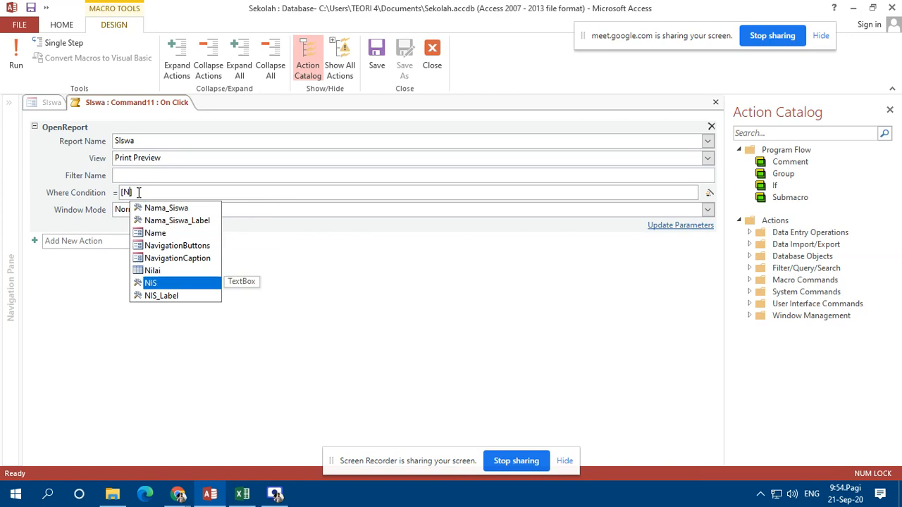
{"action": "key", "text": "Tab"}
{"action": "type", "text": "="}
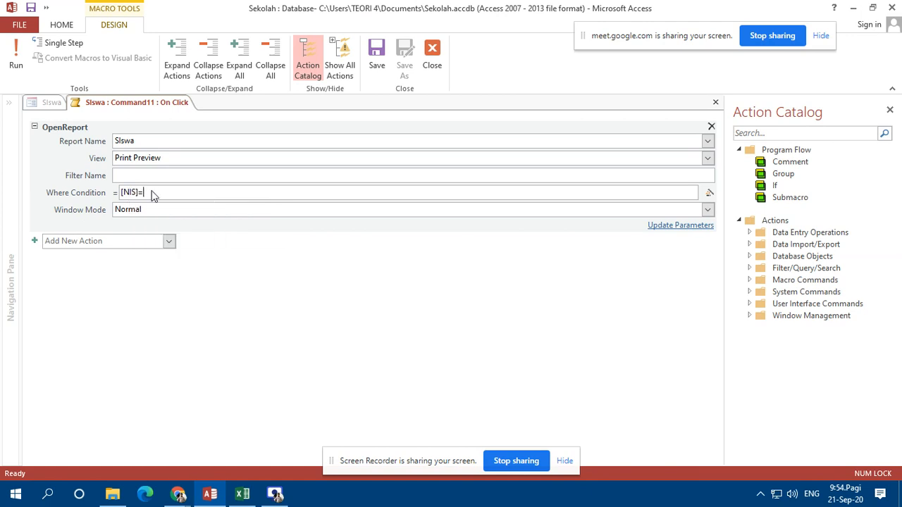
Complete the Where Condition as [NIS]=[Forms]![SIswa]![NIS], and close the macro with its changes saved.
{"action": "type", "text": "Fo"}
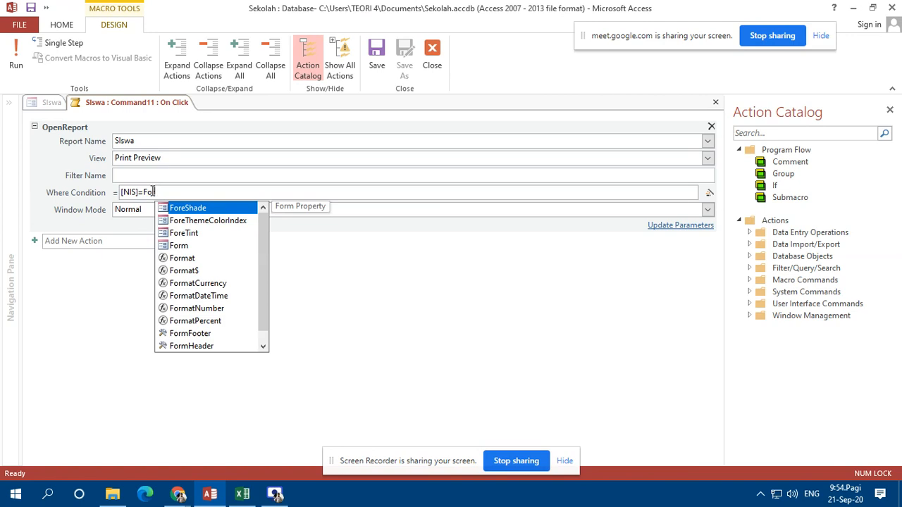
{"action": "type", "text": "rms"}
{"action": "key", "text": "Tab"}
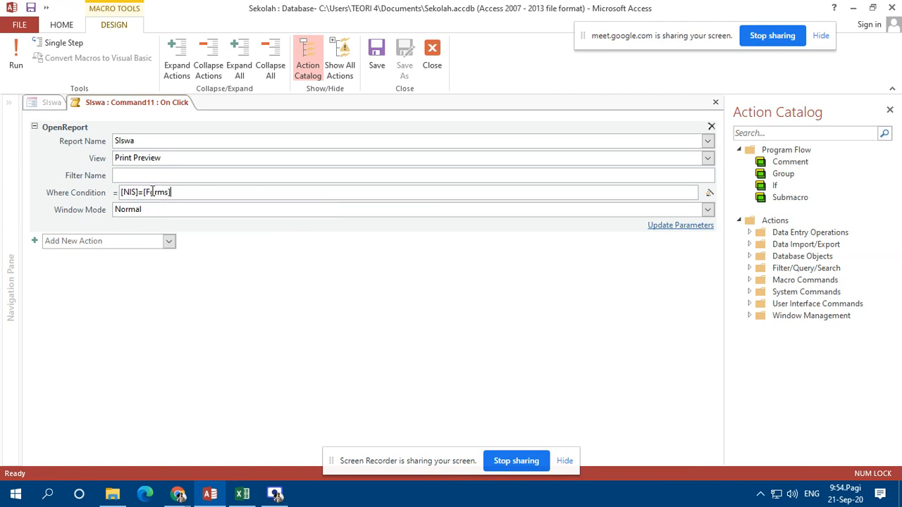
{"action": "type", "text": "!"}
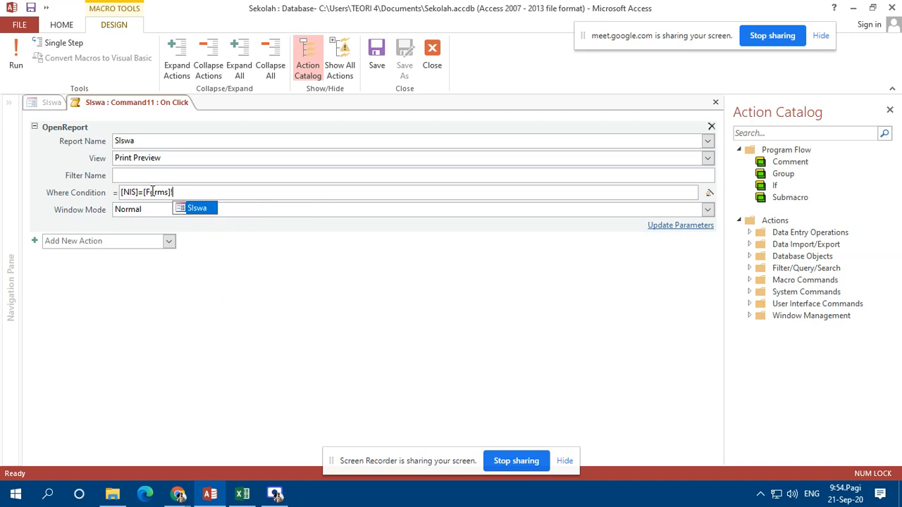
{"action": "key", "text": "Tab"}
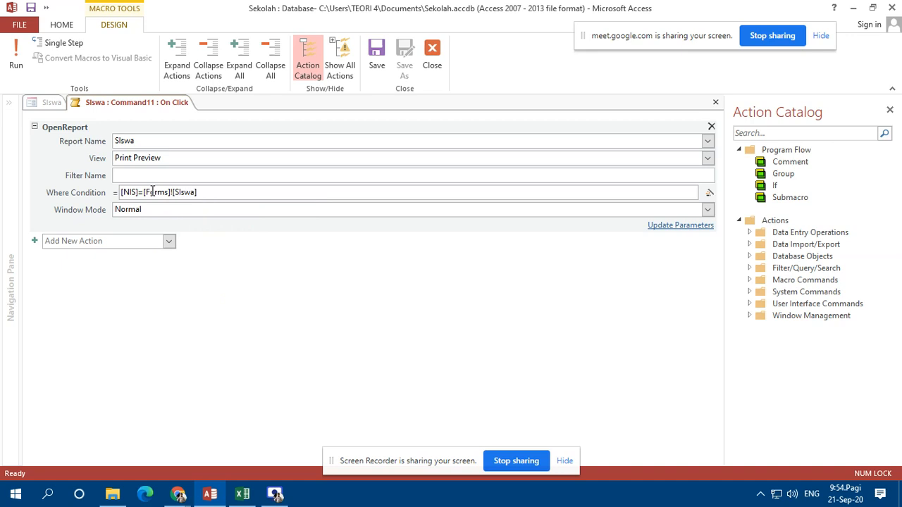
{"action": "type", "text": "!"}
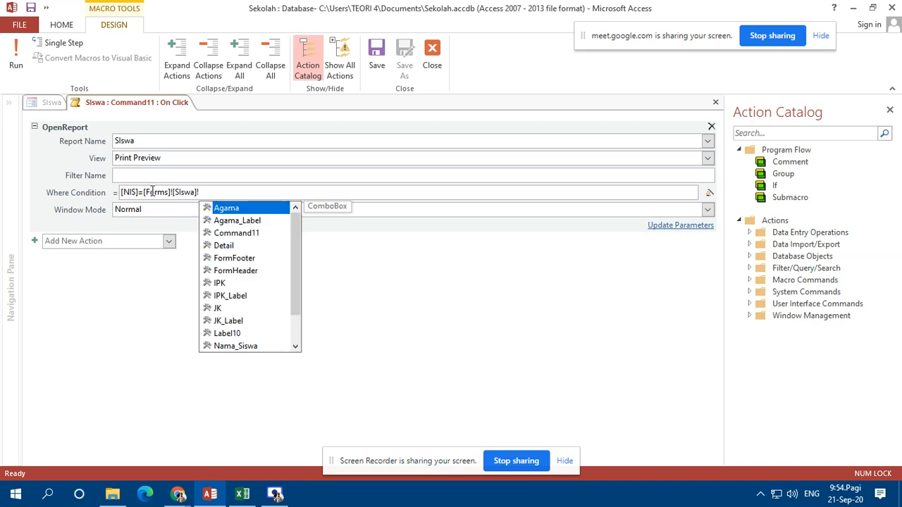
{"action": "type", "text": "NI"}
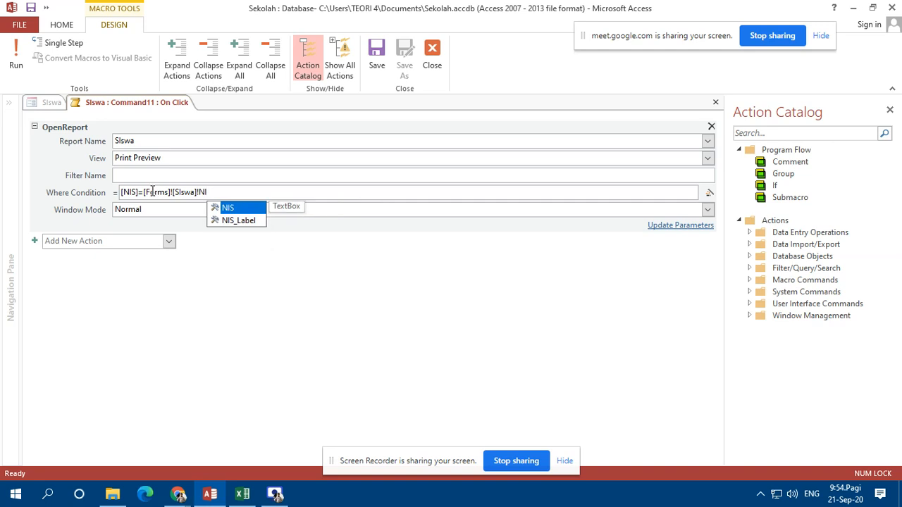
{"action": "key", "text": "Tab"}
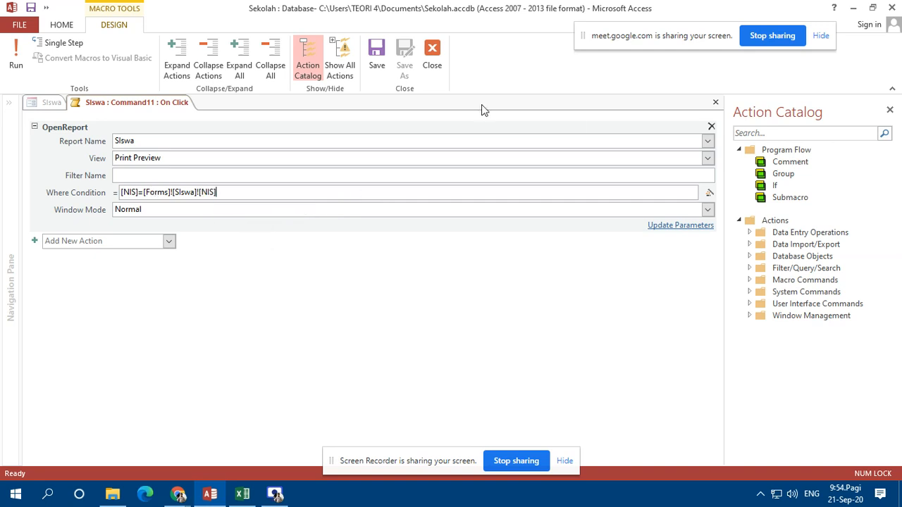
{"action": "left_click", "coordinate": [433, 56]}
{"action": "left_click", "coordinate": [403, 283]}
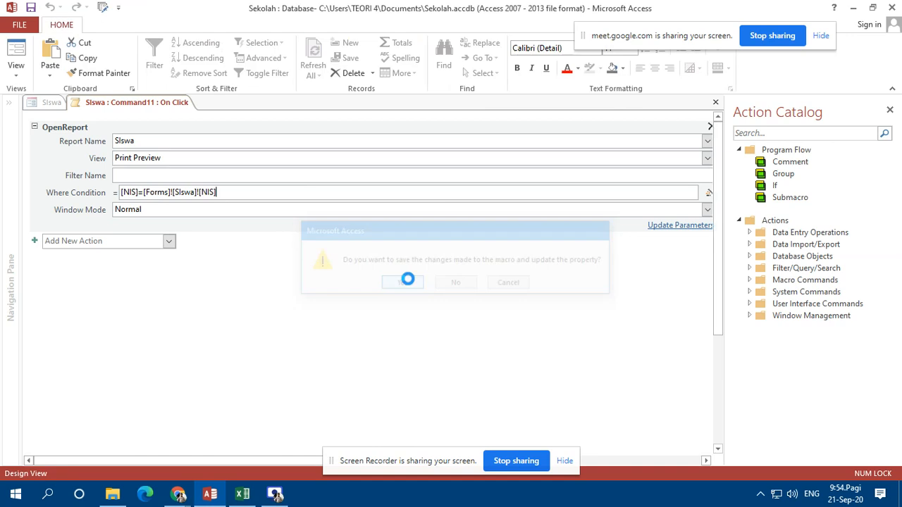
Show the SIswa form in Form View, test Cetak Raport on the first student, examine the previewed report up close, and close it.
{"action": "left_click", "coordinate": [15, 57]}
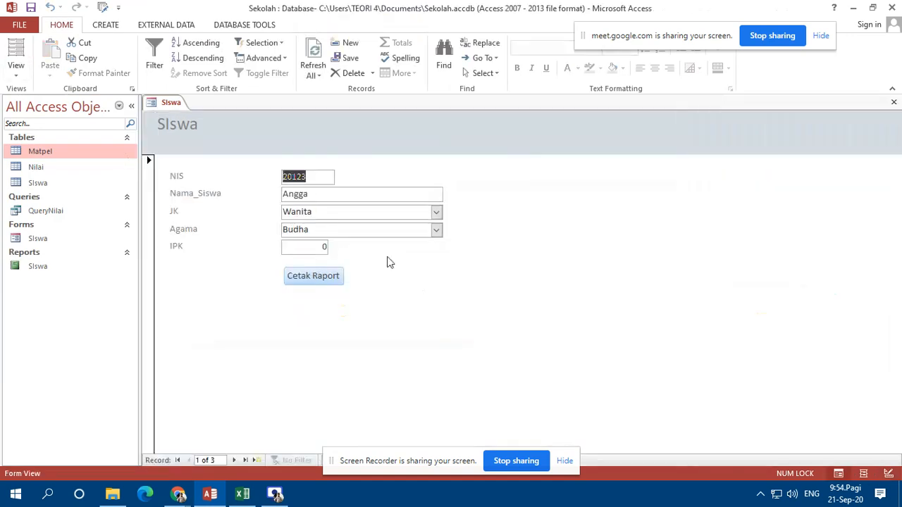
{"action": "left_click", "coordinate": [317, 178]}
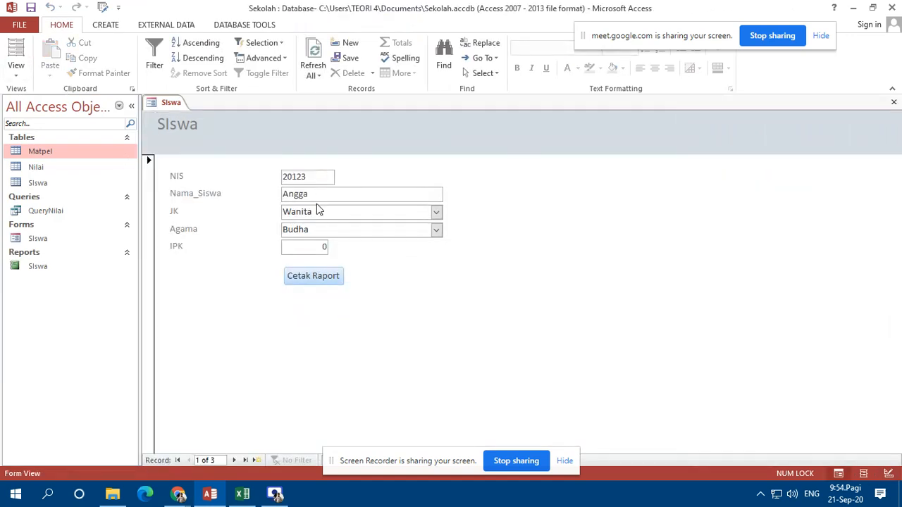
{"action": "left_click", "coordinate": [322, 281]}
{"action": "left_click", "coordinate": [490, 227]}
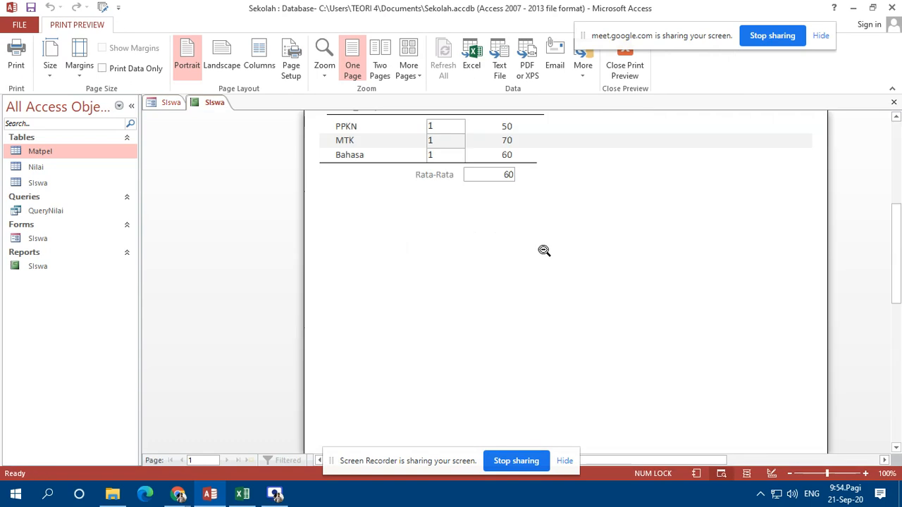
{"action": "scroll", "coordinate": [544, 251], "scroll_direction": "up", "scroll_amount": 3}
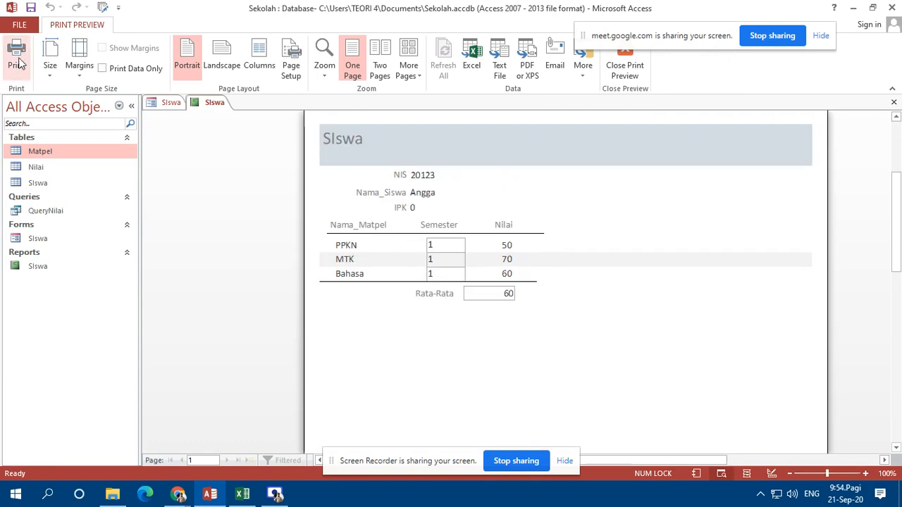
{"action": "left_click", "coordinate": [893, 104]}
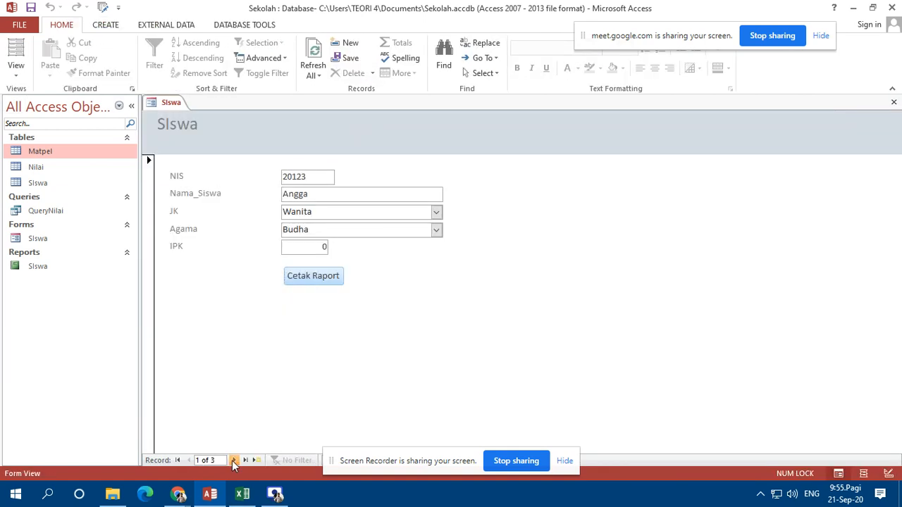
Go to the second student's record, preview the report with Cetak Raport, check its grades up close, and close the preview.
{"action": "left_click", "coordinate": [233, 461]}
{"action": "left_click", "coordinate": [317, 275]}
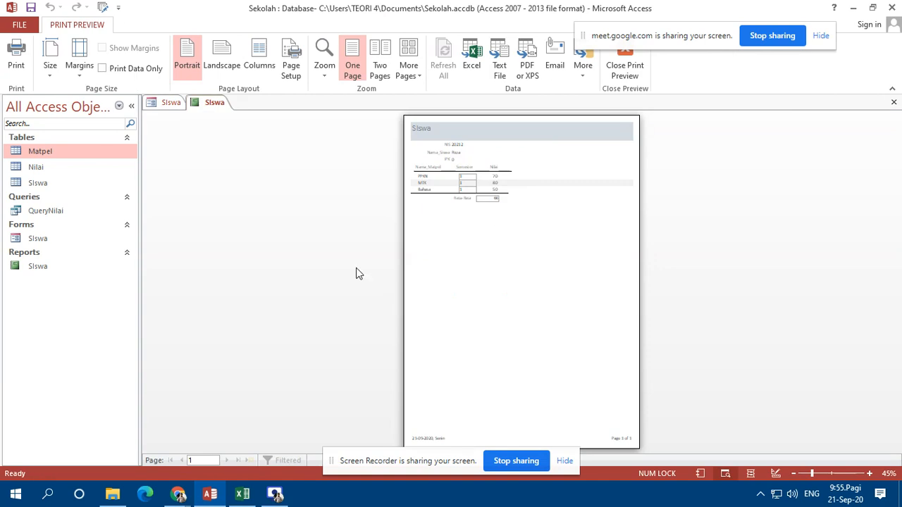
{"action": "left_click", "coordinate": [500, 222]}
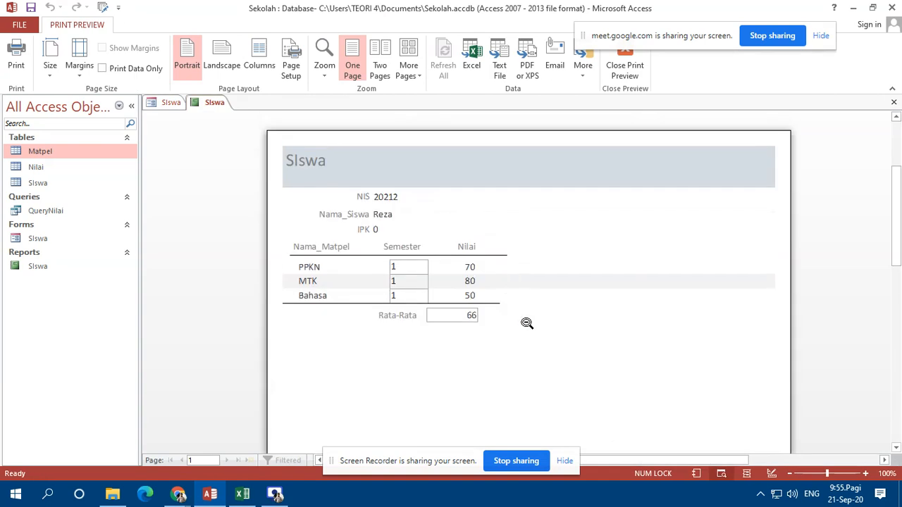
{"action": "left_click", "coordinate": [893, 103]}
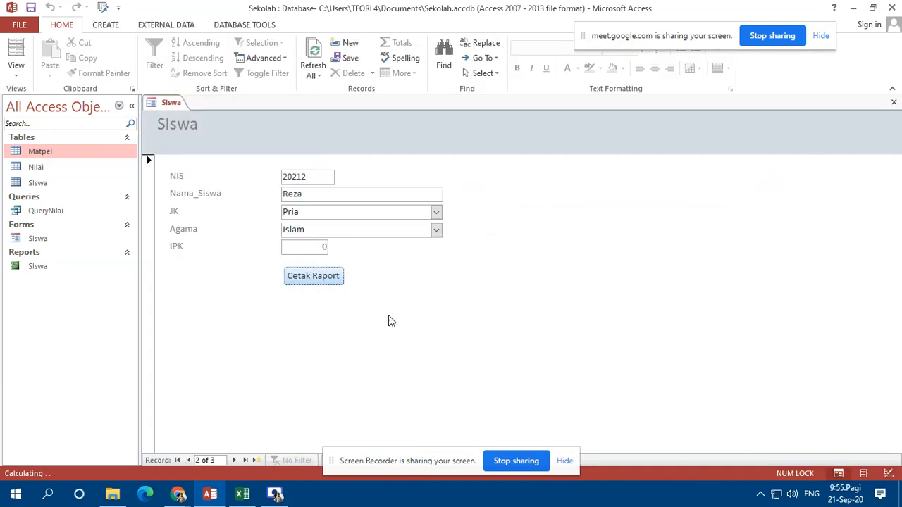
Move to the third student's record, preview that report with Cetak Raport, inspect its student data and grades, and close the preview.
{"action": "left_click", "coordinate": [235, 460]}
{"action": "left_click", "coordinate": [311, 278]}
{"action": "left_click", "coordinate": [308, 276]}
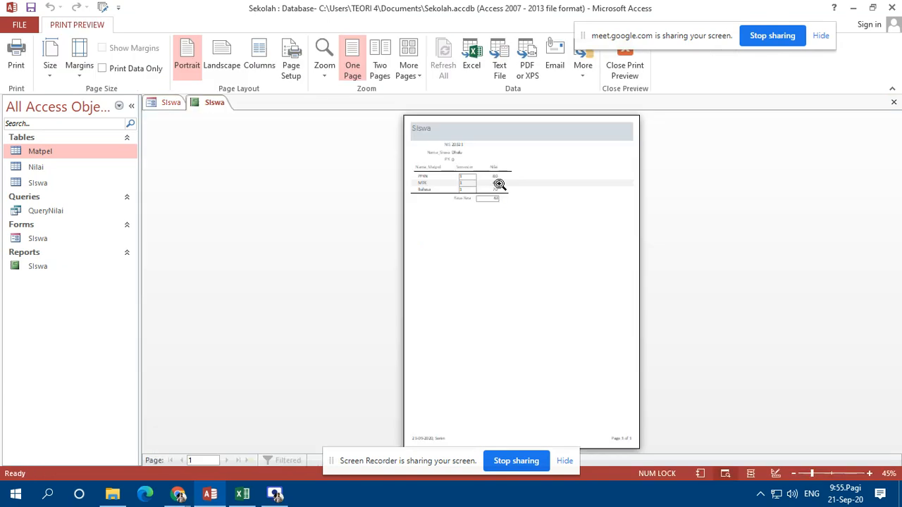
{"action": "left_click", "coordinate": [497, 183]}
{"action": "scroll", "coordinate": [531, 228], "scroll_direction": "up", "scroll_amount": 2}
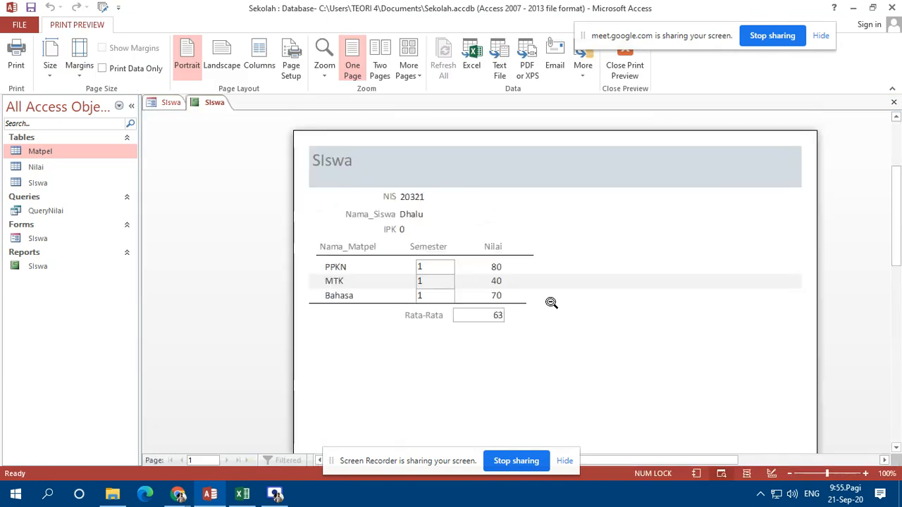
{"action": "left_click", "coordinate": [894, 102]}
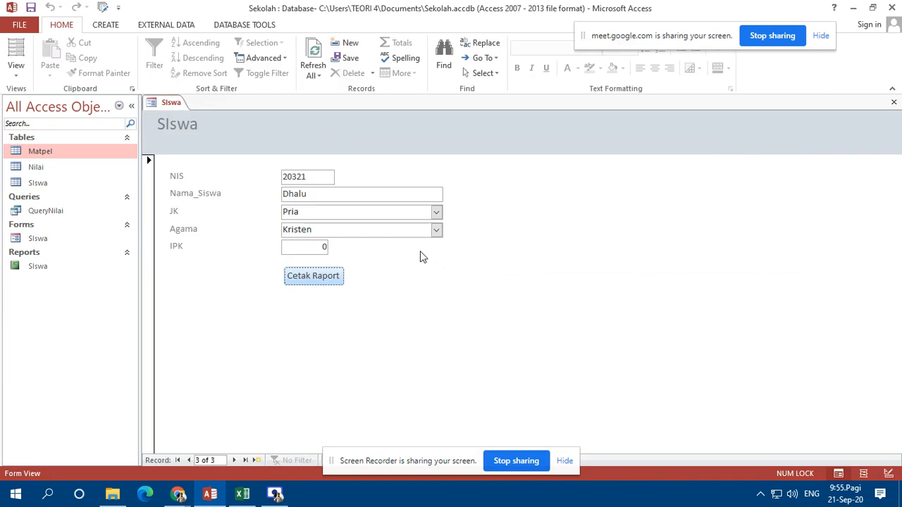